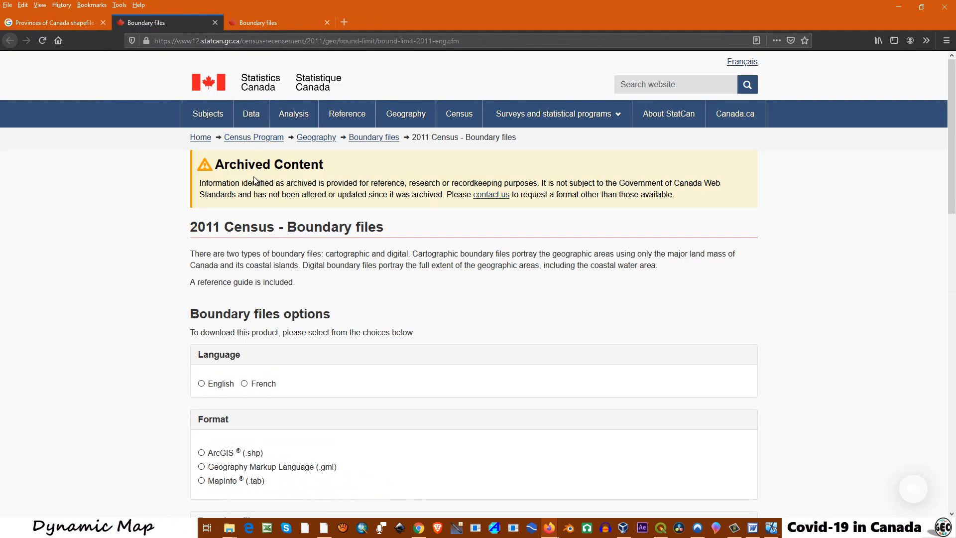
Choose English, ArcGIS (.shp) and the provinces/territories cartographic boundary file on the 2011 Census page, and close that page.
{"action": "scroll", "coordinate": [257, 183], "scroll_direction": "down", "scroll_amount": 3}
{"action": "left_click", "coordinate": [202, 232]}
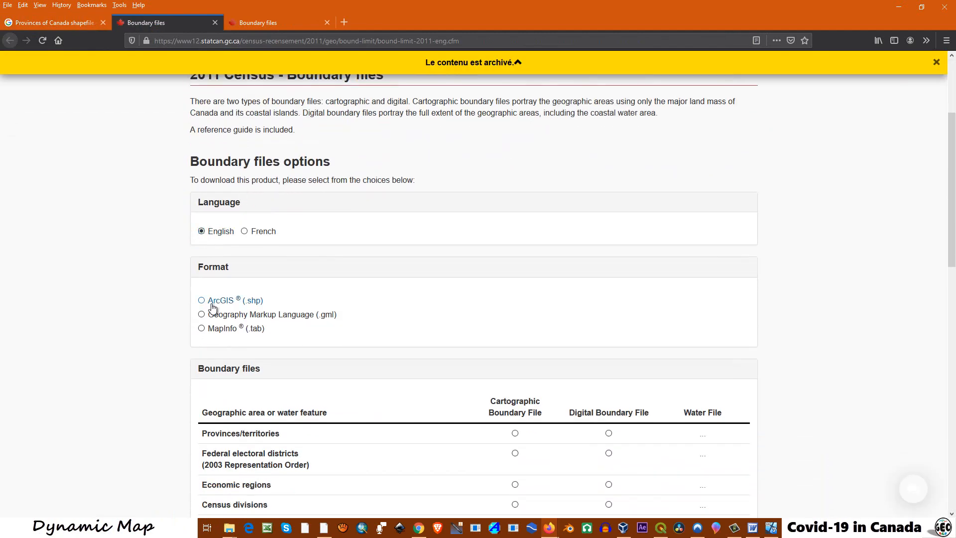
{"action": "left_click", "coordinate": [202, 300]}
{"action": "left_click", "coordinate": [515, 434]}
{"action": "scroll", "coordinate": [494, 355], "scroll_direction": "down", "scroll_amount": 5}
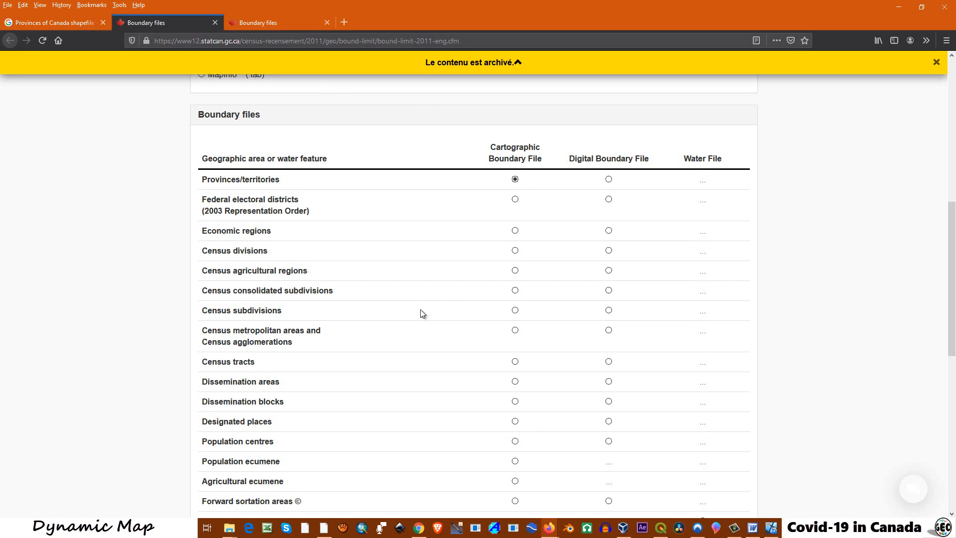
{"action": "scroll", "coordinate": [420, 313], "scroll_direction": "down", "scroll_amount": 5}
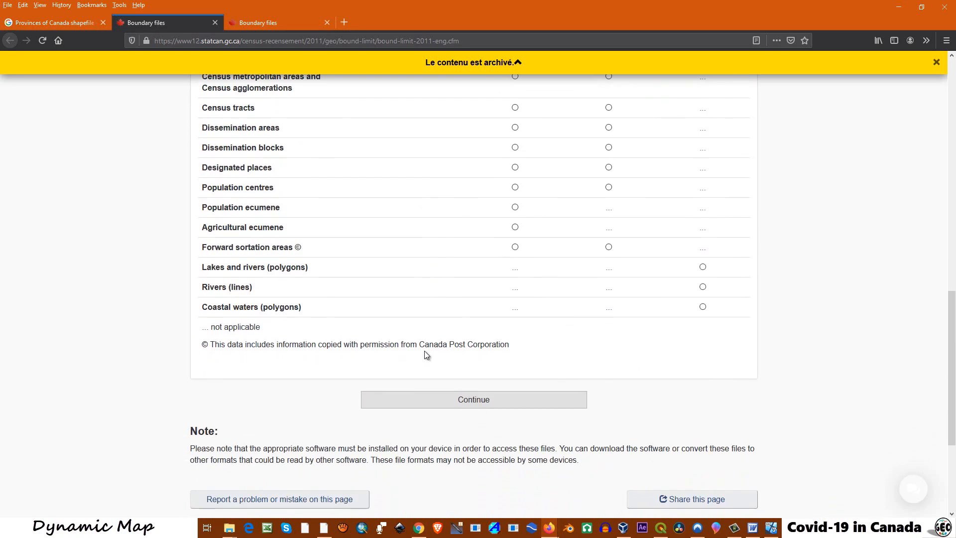
{"action": "scroll", "coordinate": [426, 355], "scroll_direction": "up", "scroll_amount": 8}
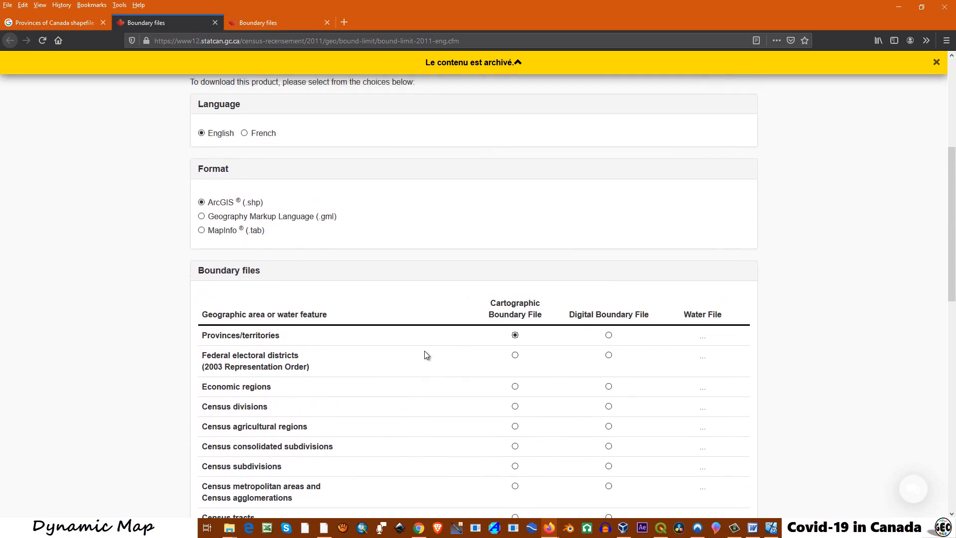
{"action": "scroll", "coordinate": [426, 354], "scroll_direction": "up", "scroll_amount": 3}
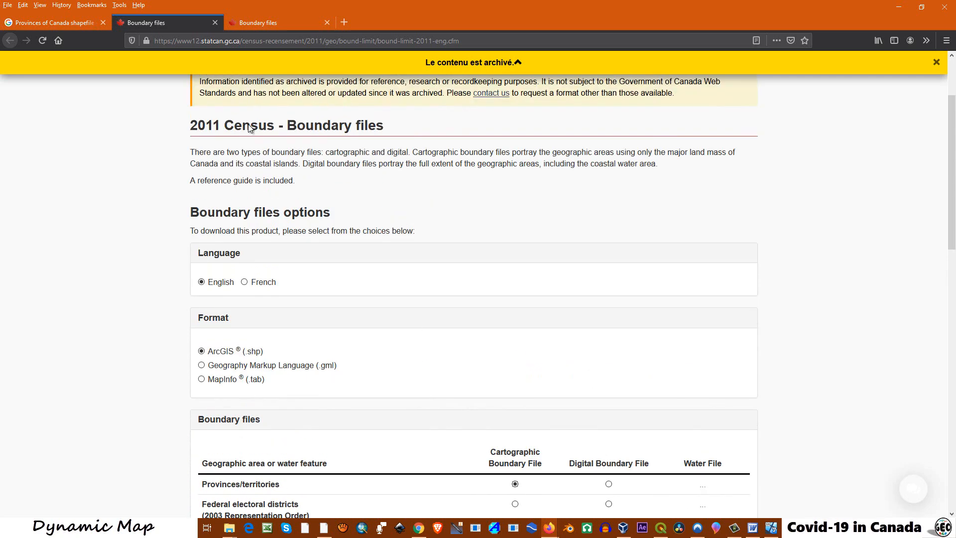
{"action": "left_click", "coordinate": [215, 23]}
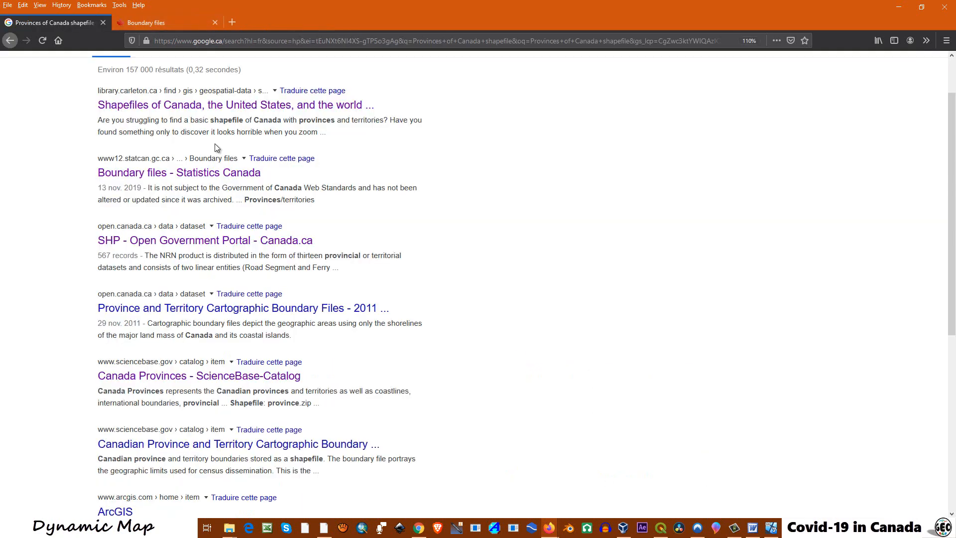
Go to the second page of the search results and open the "Canada Shapefiles (*.shp)" result.
{"action": "scroll", "coordinate": [205, 137], "scroll_direction": "down", "scroll_amount": 5}
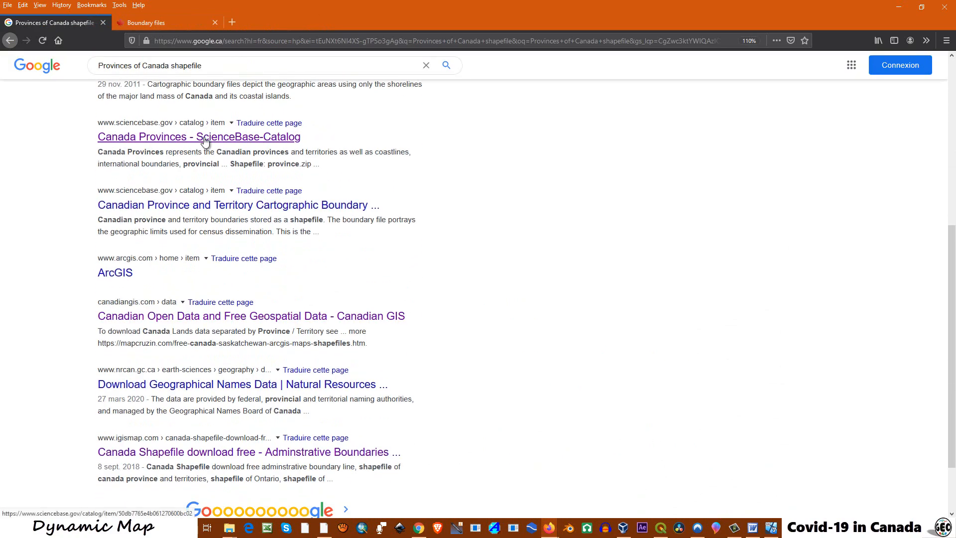
{"action": "scroll", "coordinate": [204, 140], "scroll_direction": "down", "scroll_amount": 2}
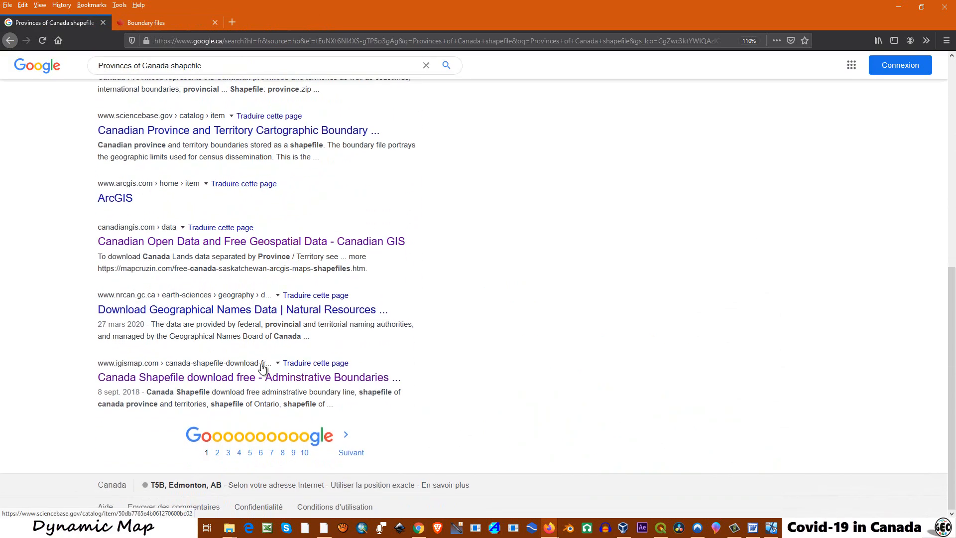
{"action": "left_click", "coordinate": [352, 453]}
{"action": "scroll", "coordinate": [475, 298], "scroll_direction": "down", "scroll_amount": 7}
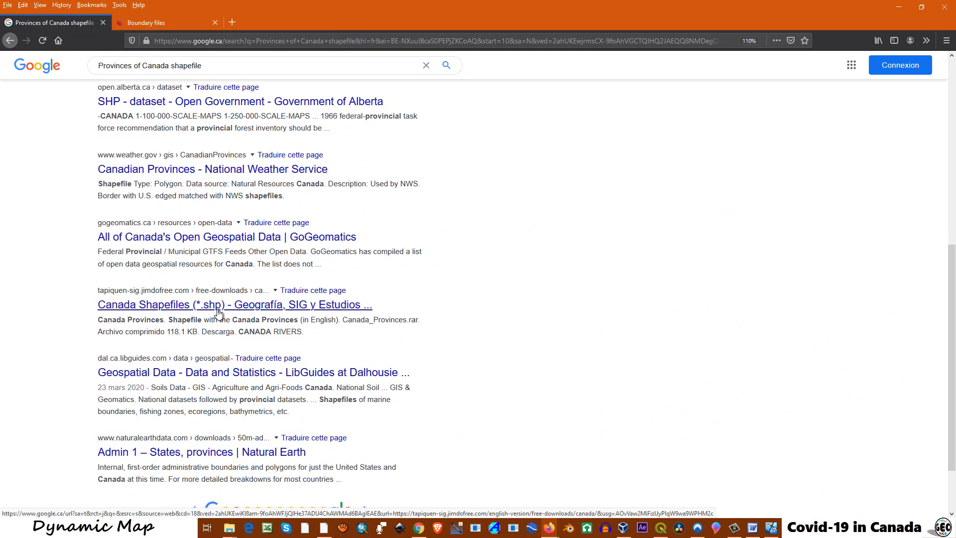
{"action": "left_click", "coordinate": [219, 311]}
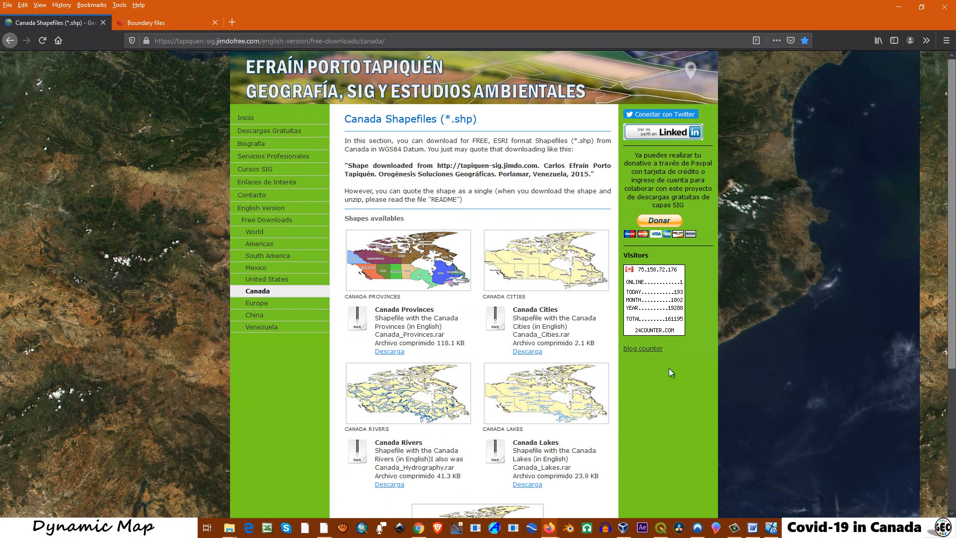
Download the Canada Provinces shapefile archive and extract its contents directly into the Shapefile Canada folder.
{"action": "left_click", "coordinate": [387, 351]}
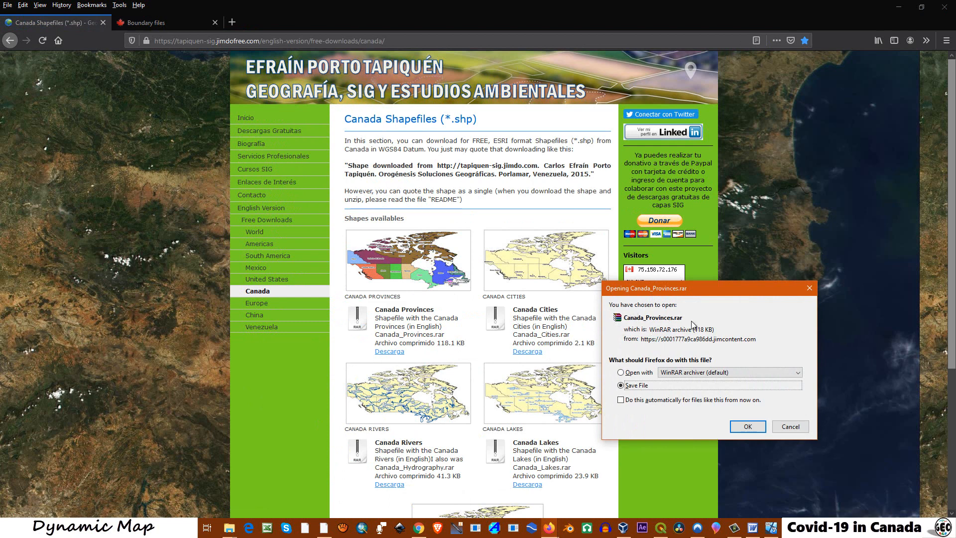
{"action": "left_click", "coordinate": [748, 426]}
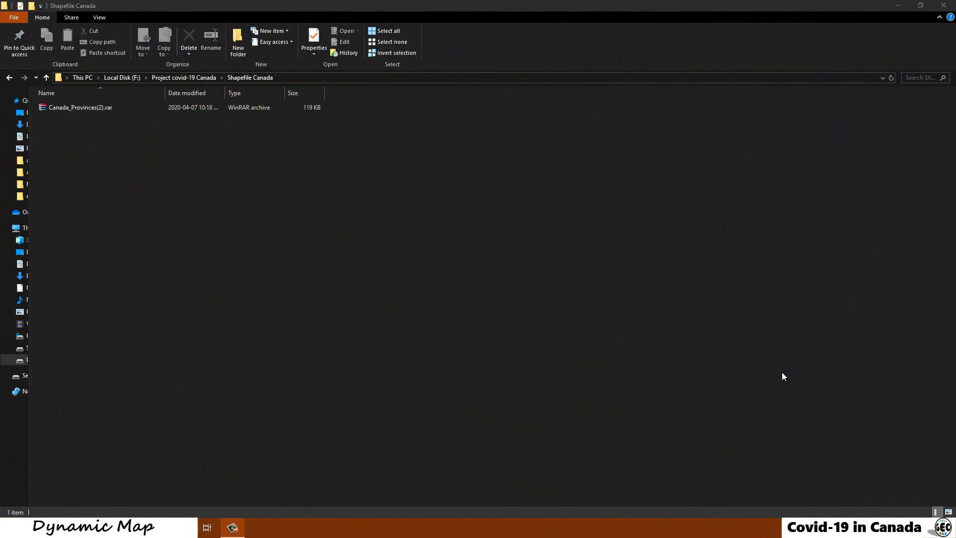
{"action": "right_click", "coordinate": [86, 107]}
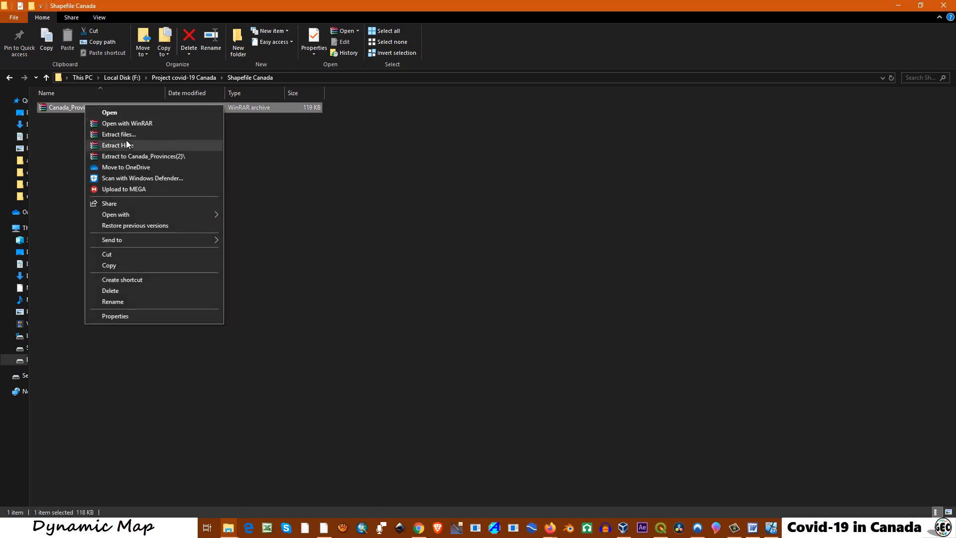
{"action": "left_click", "coordinate": [131, 146]}
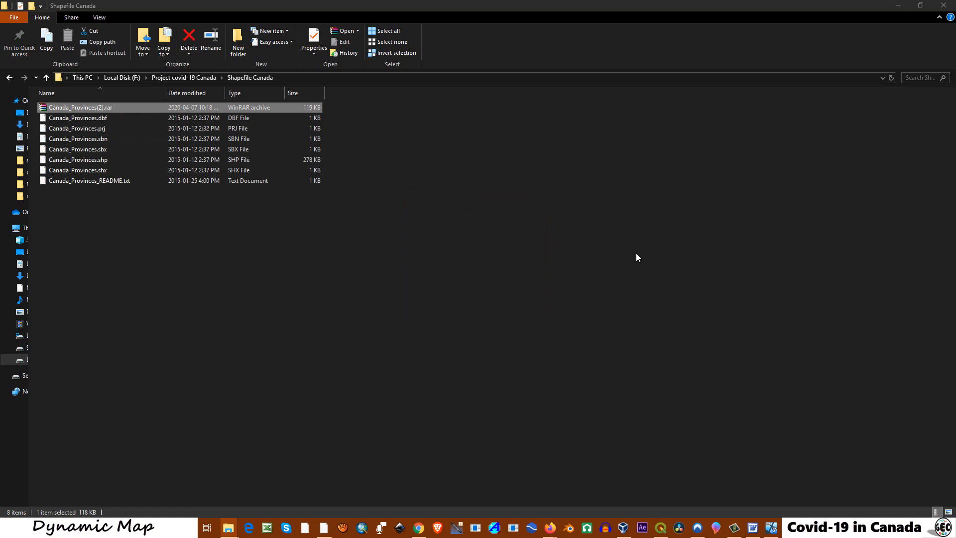
Switch to QGIS and add Canada_Provinces.shp from the Shapefile Canada folder as a vector layer.
{"action": "left_click", "coordinate": [660, 534]}
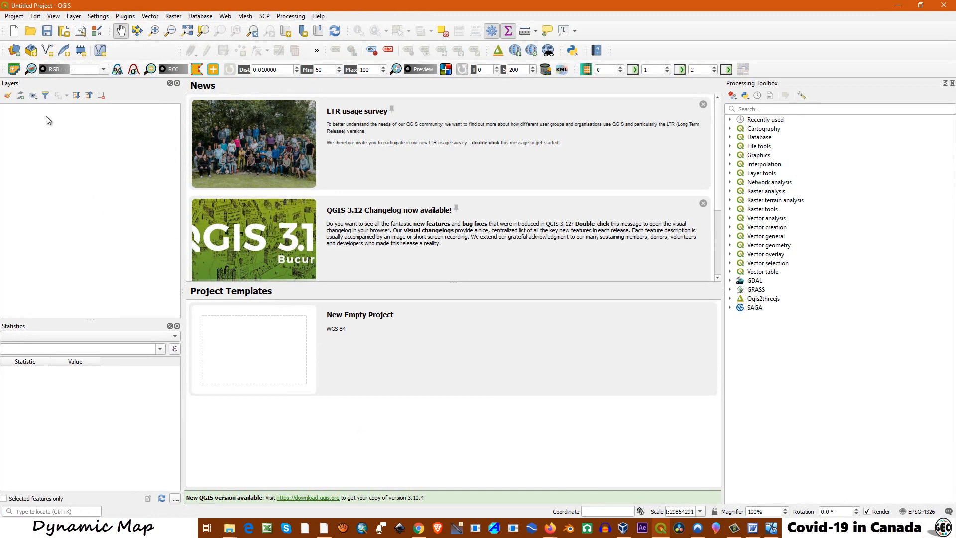
{"action": "left_click", "coordinate": [15, 52]}
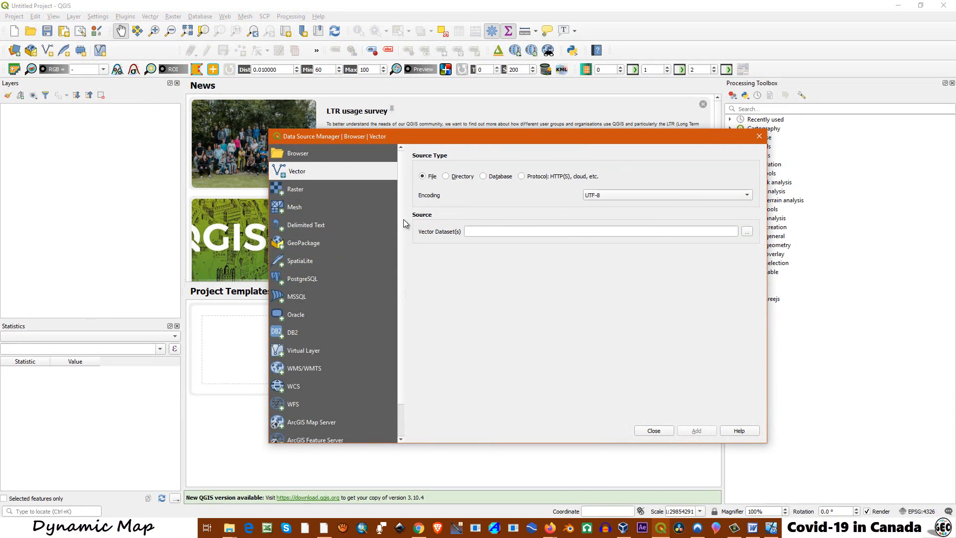
{"action": "left_click", "coordinate": [747, 236]}
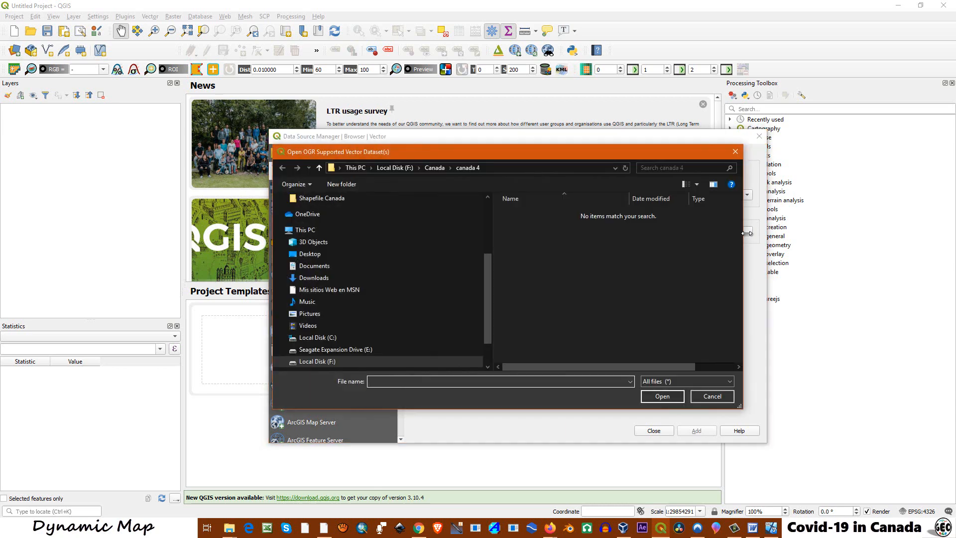
{"action": "double_click", "coordinate": [530, 215]}
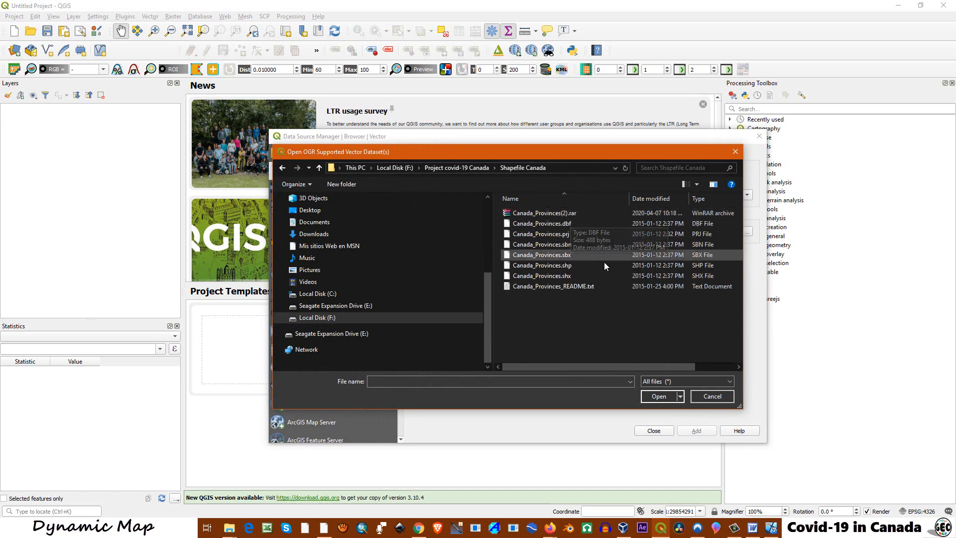
{"action": "left_click", "coordinate": [560, 265]}
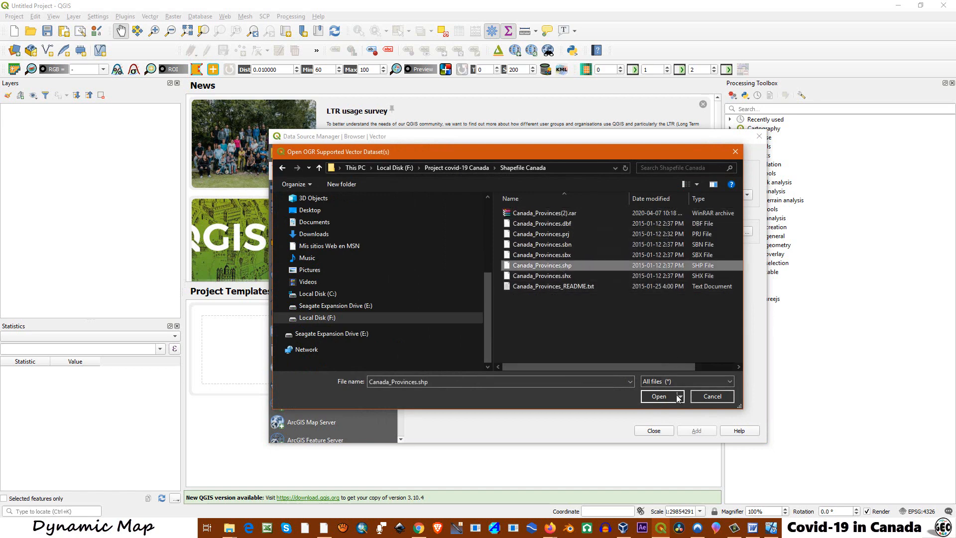
{"action": "left_click", "coordinate": [657, 396]}
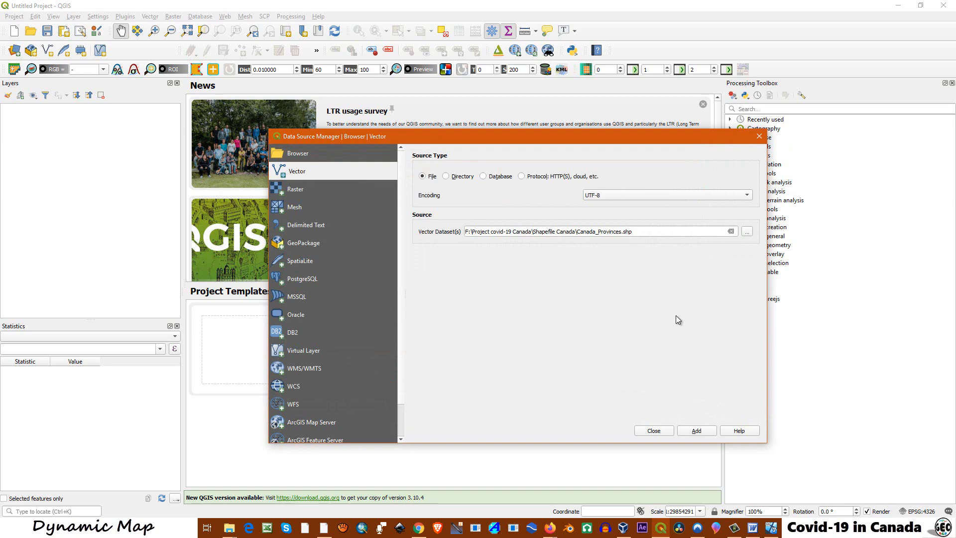
{"action": "left_click", "coordinate": [696, 431]}
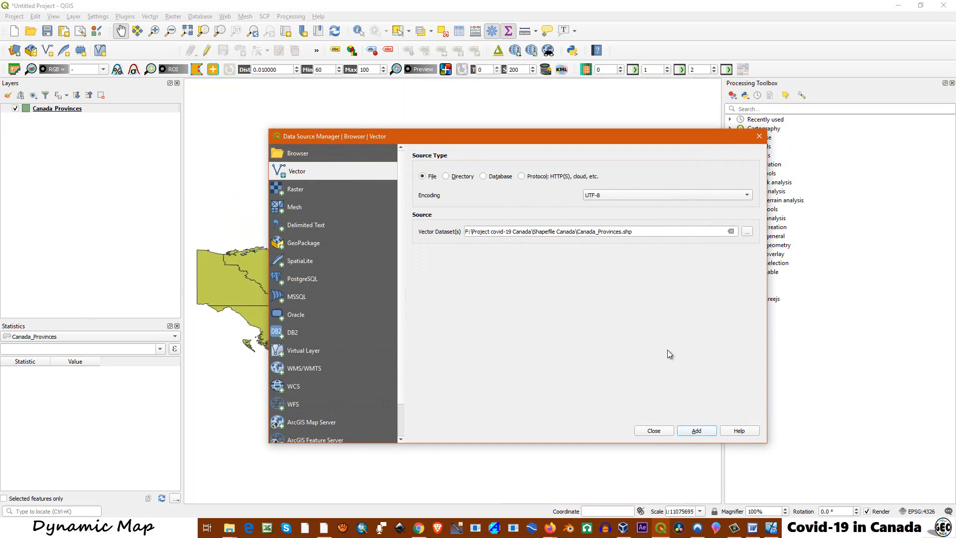
{"action": "left_click", "coordinate": [653, 431]}
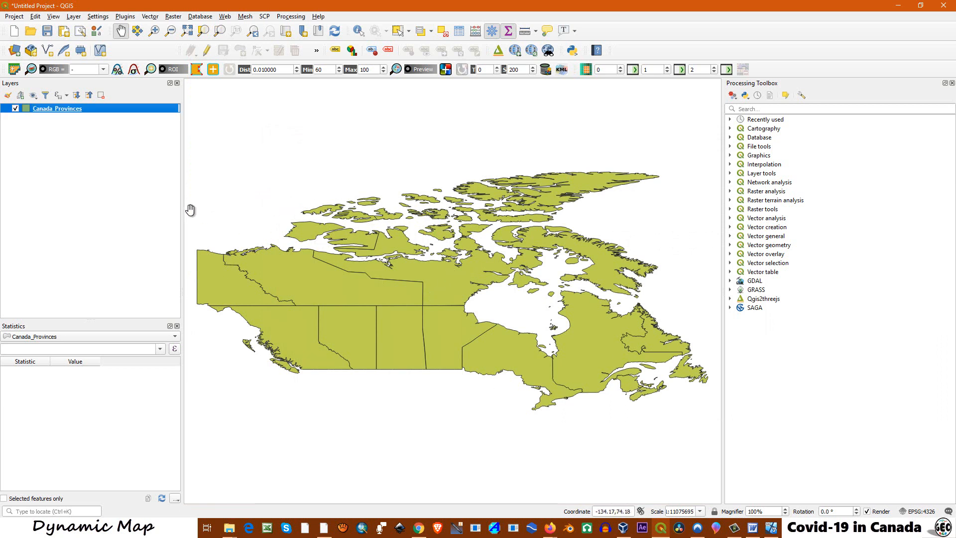
Check the coordinate reference system options for the Canada_Provinces layer and close the selector without changing anything.
{"action": "right_click", "coordinate": [80, 110]}
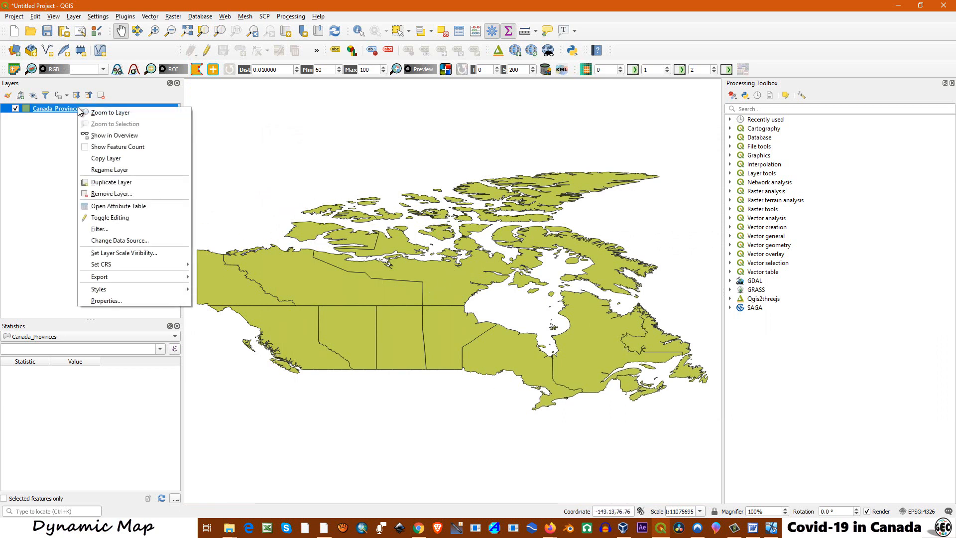
{"action": "mouse_move", "coordinate": [127, 265]}
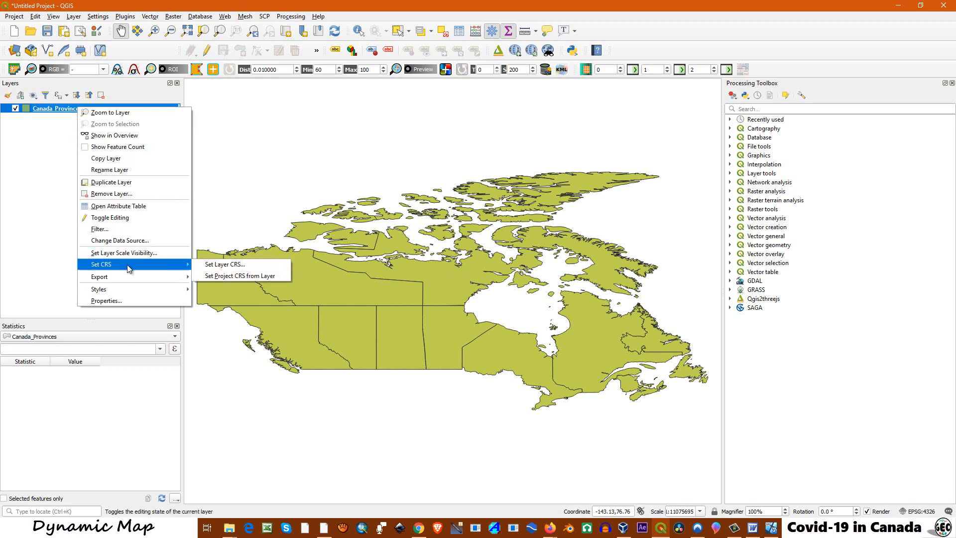
{"action": "left_click", "coordinate": [222, 266]}
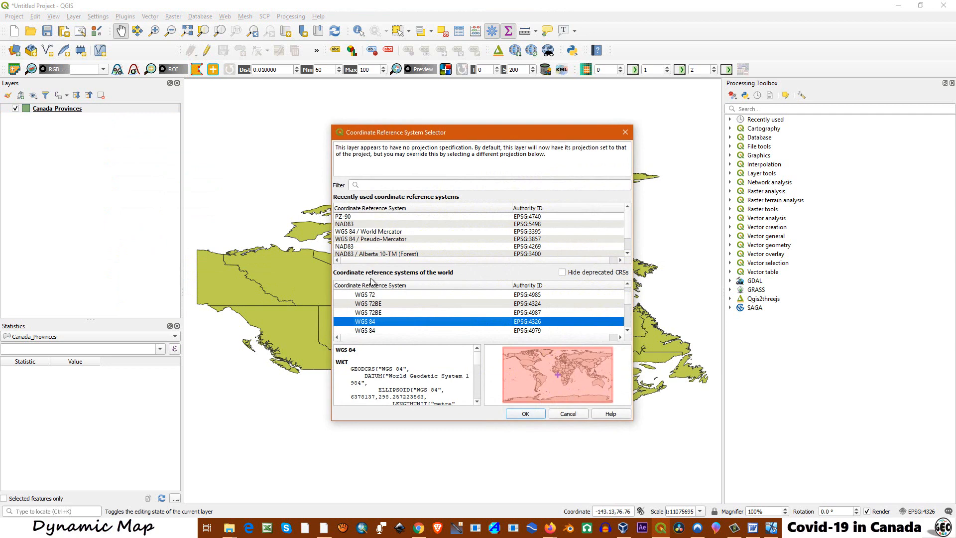
{"action": "left_click", "coordinate": [625, 132]}
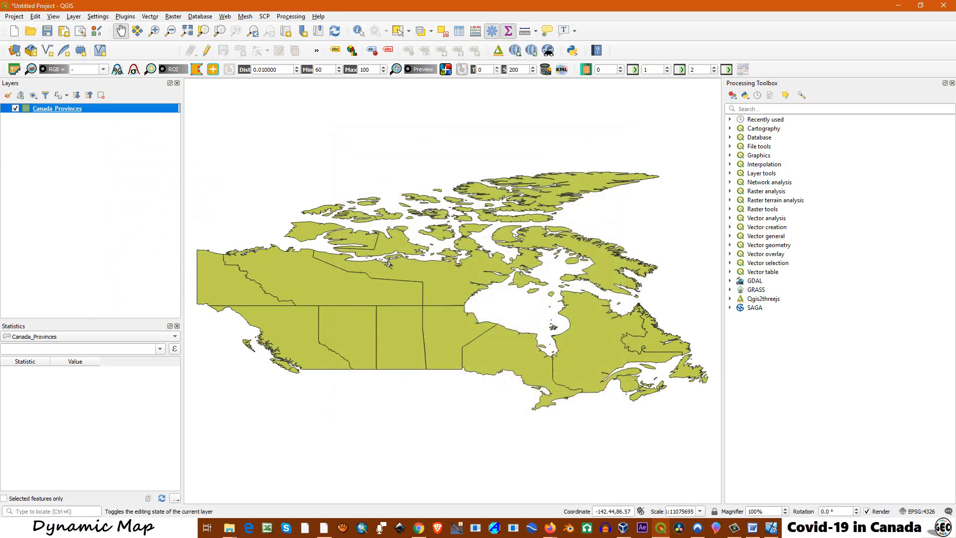
Start exporting the Canada_Provinces layer's features and create an output folder named "Projected Canada" inside Project covid-19 Canada.
{"action": "right_click", "coordinate": [73, 111]}
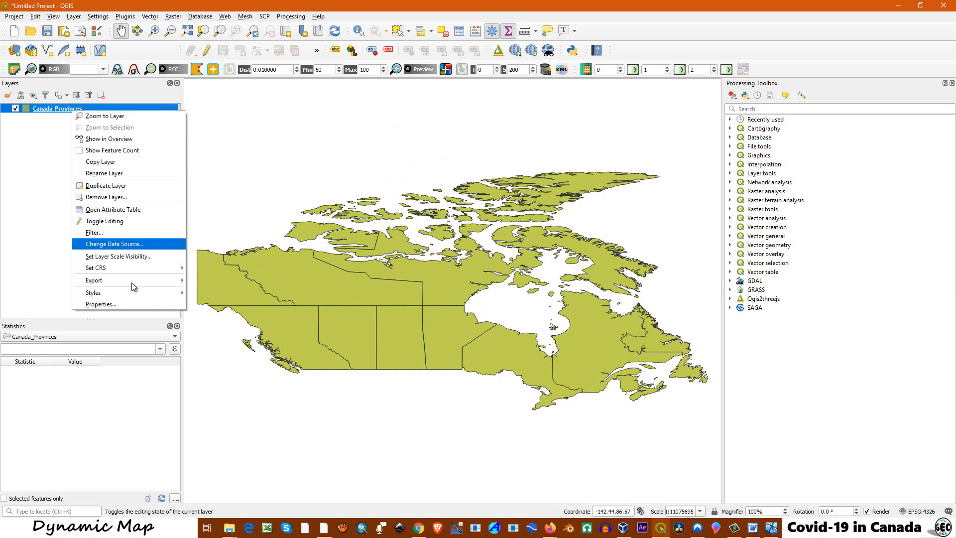
{"action": "mouse_move", "coordinate": [145, 283]}
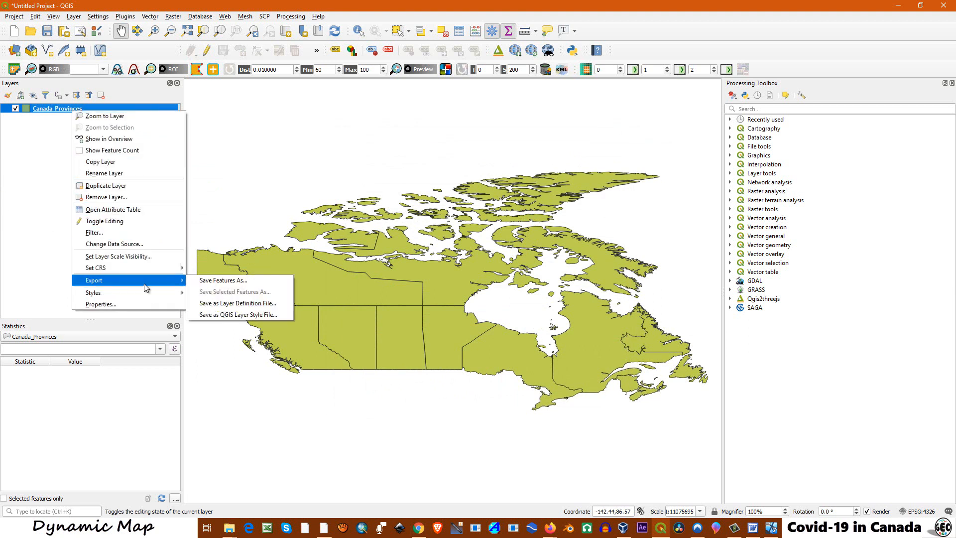
{"action": "left_click", "coordinate": [222, 283]}
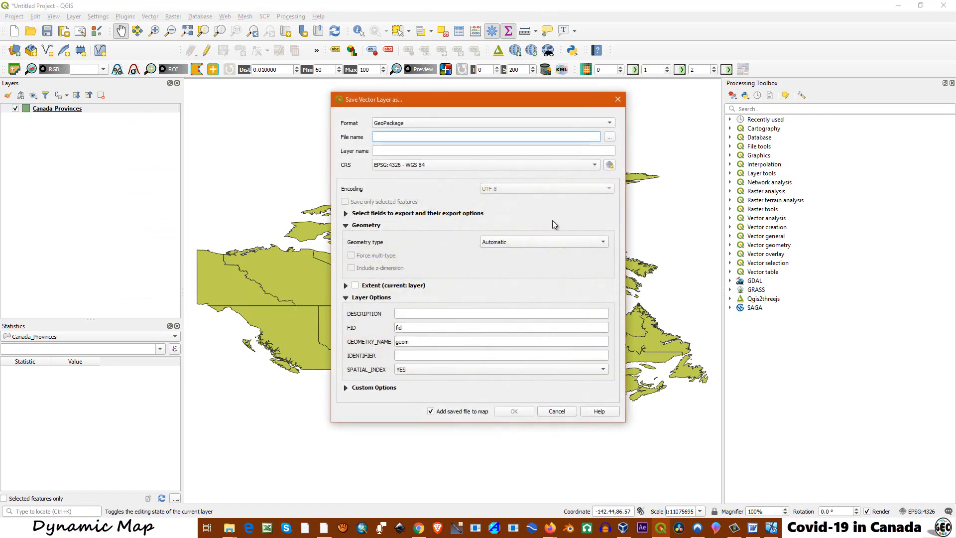
{"action": "left_click", "coordinate": [609, 136]}
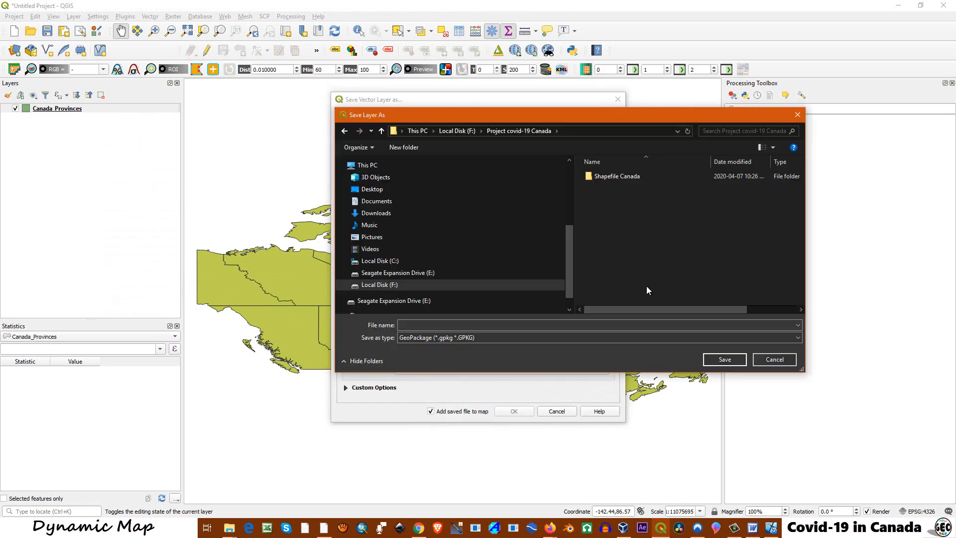
{"action": "right_click", "coordinate": [588, 217]}
{"action": "mouse_move", "coordinate": [638, 320]}
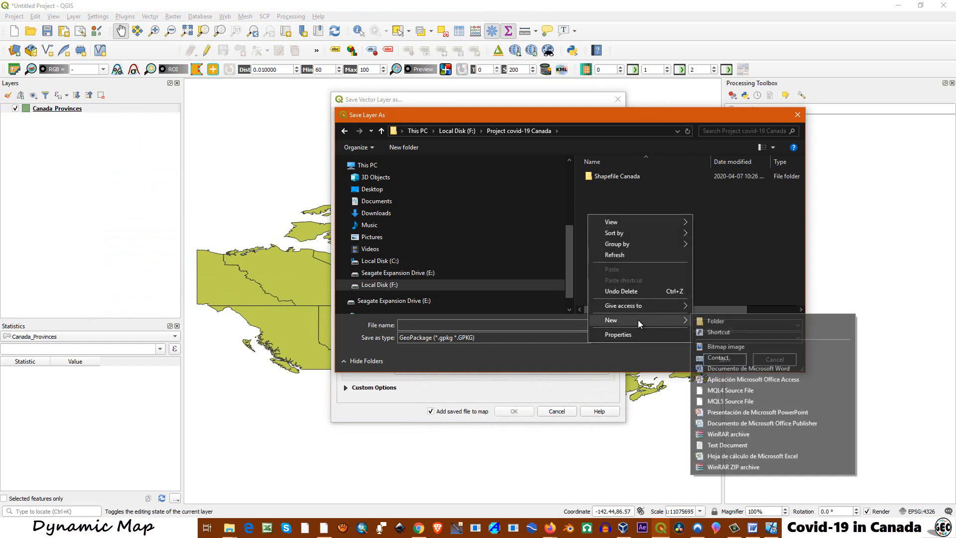
{"action": "left_click", "coordinate": [729, 322]}
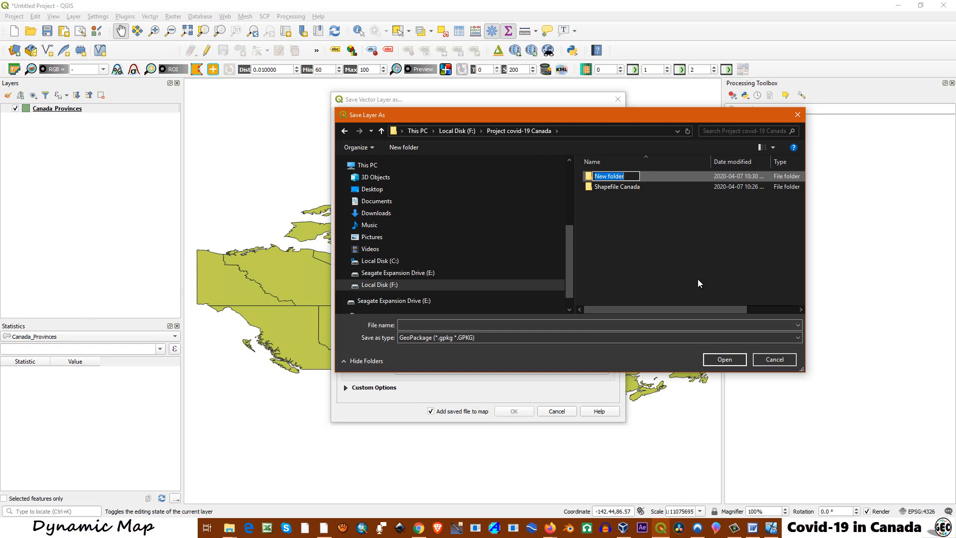
{"action": "type", "text": "Projected Canada"}
{"action": "key", "text": "Return"}
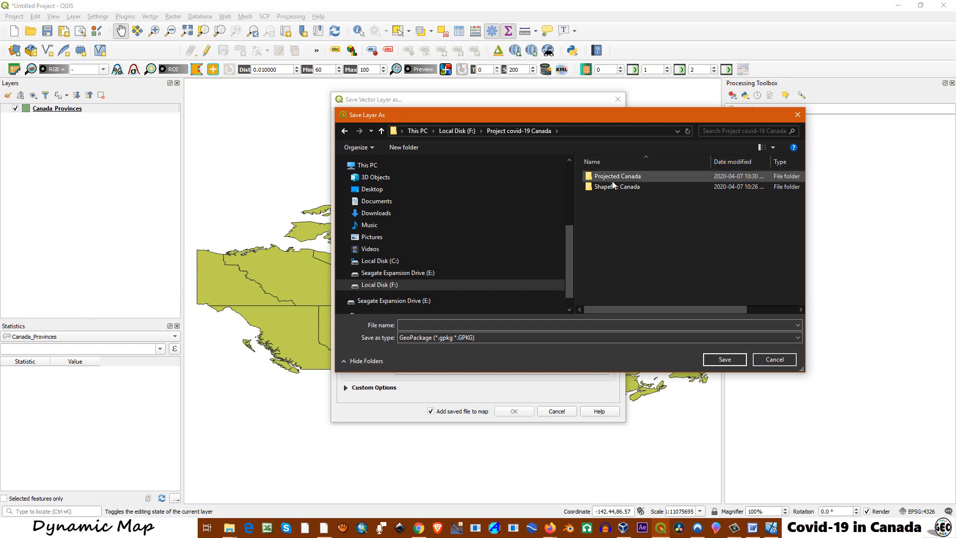
Set the export's output file to "projected Canada" in GeoPackage format inside the Projected Canada folder.
{"action": "double_click", "coordinate": [611, 181]}
{"action": "left_click", "coordinate": [426, 324]}
{"action": "type", "text": "projected Canada"}
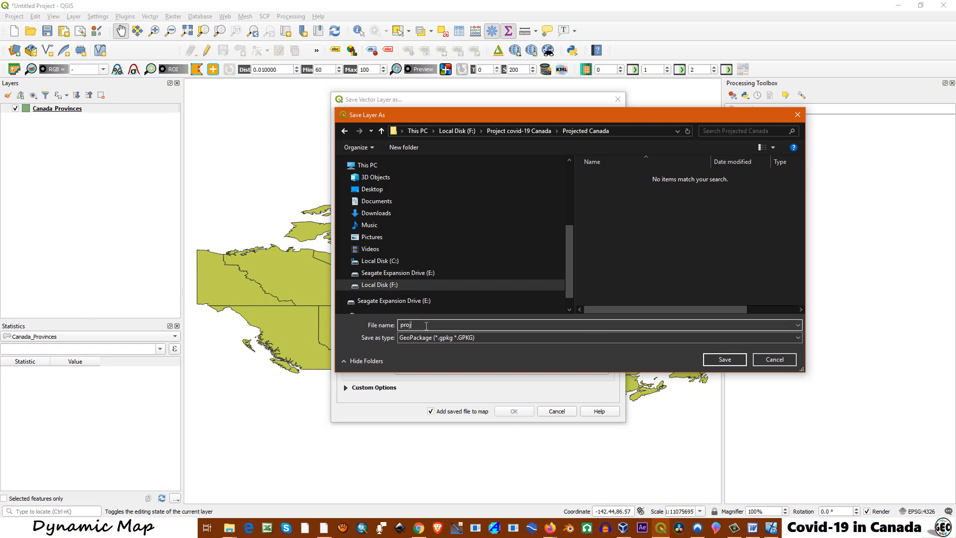
{"action": "left_click", "coordinate": [726, 360]}
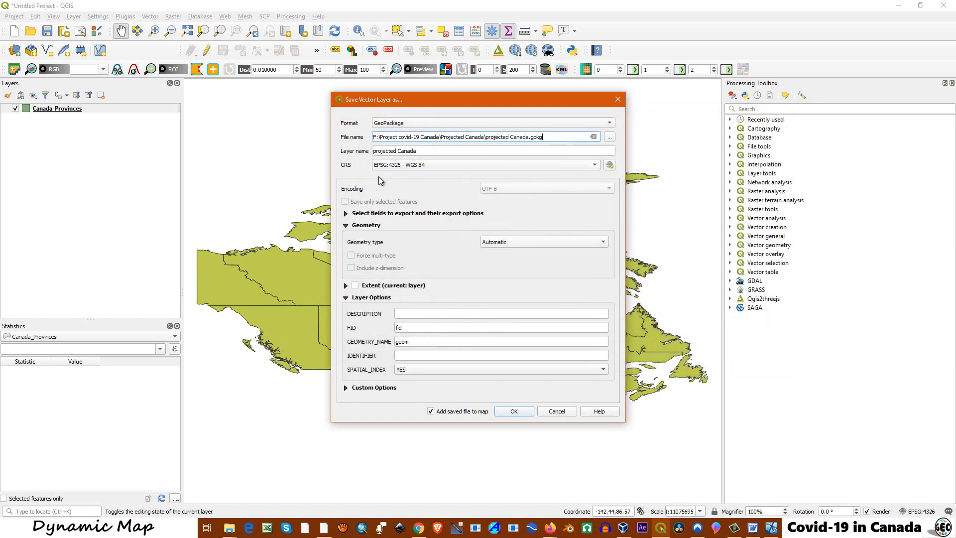
Choose WGS 84 / UTM zone 14N (EPSG:32614) as the coordinate reference system for the exported layer.
{"action": "left_click", "coordinate": [595, 166]}
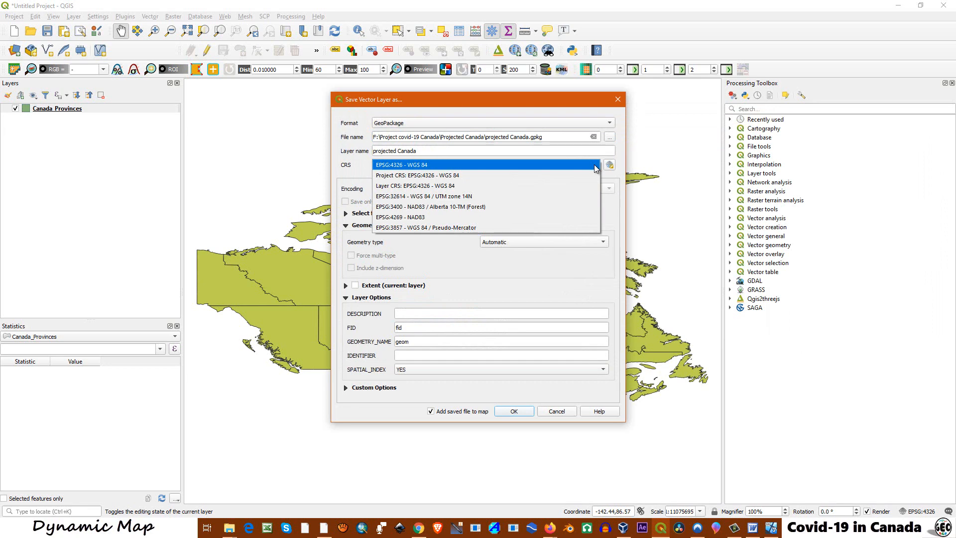
{"action": "left_click", "coordinate": [595, 166]}
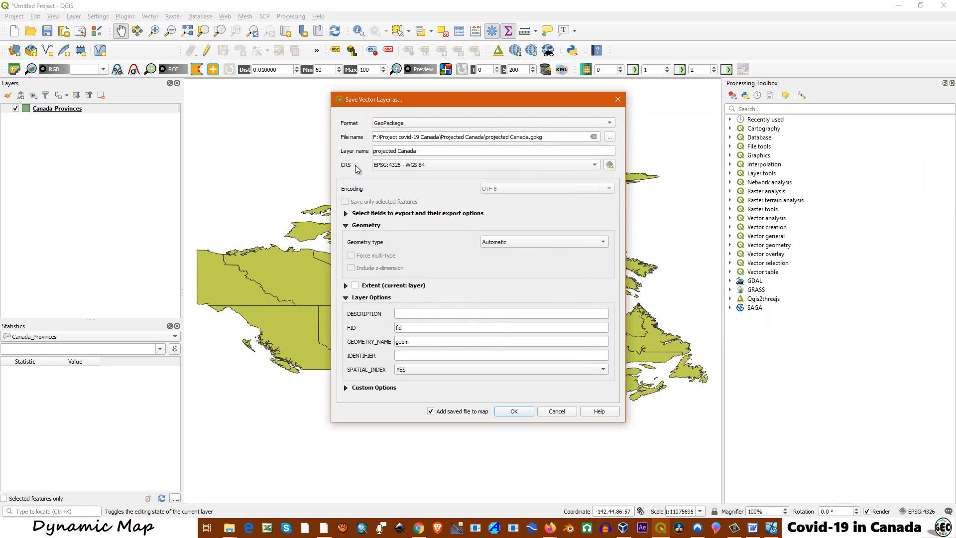
{"action": "left_click", "coordinate": [610, 165]}
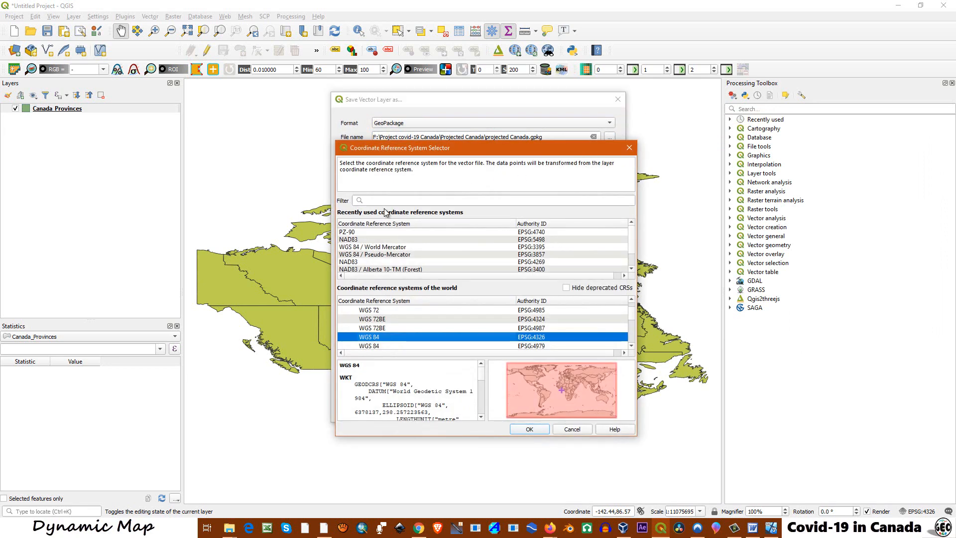
{"action": "left_click", "coordinate": [380, 199]}
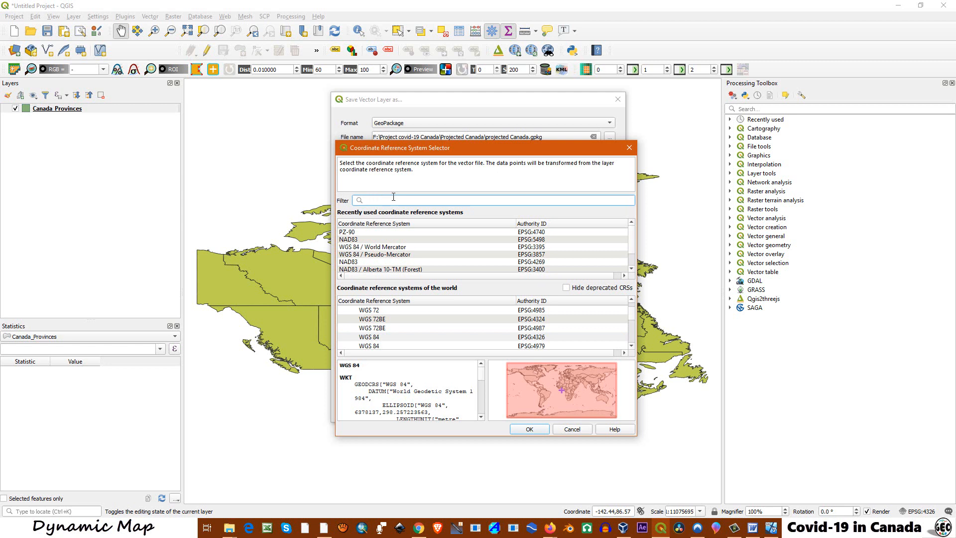
{"action": "type", "text": "32"}
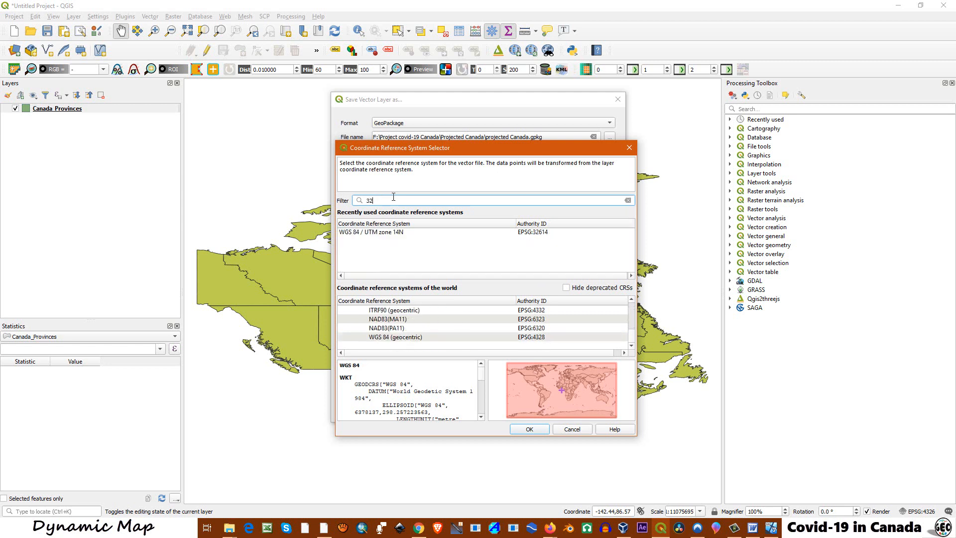
{"action": "type", "text": "614"}
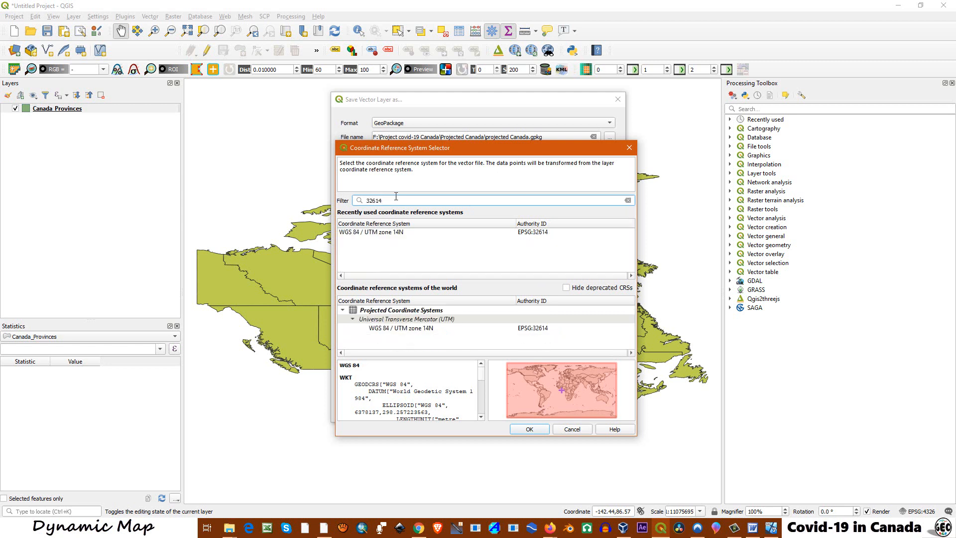
{"action": "left_click", "coordinate": [368, 233]}
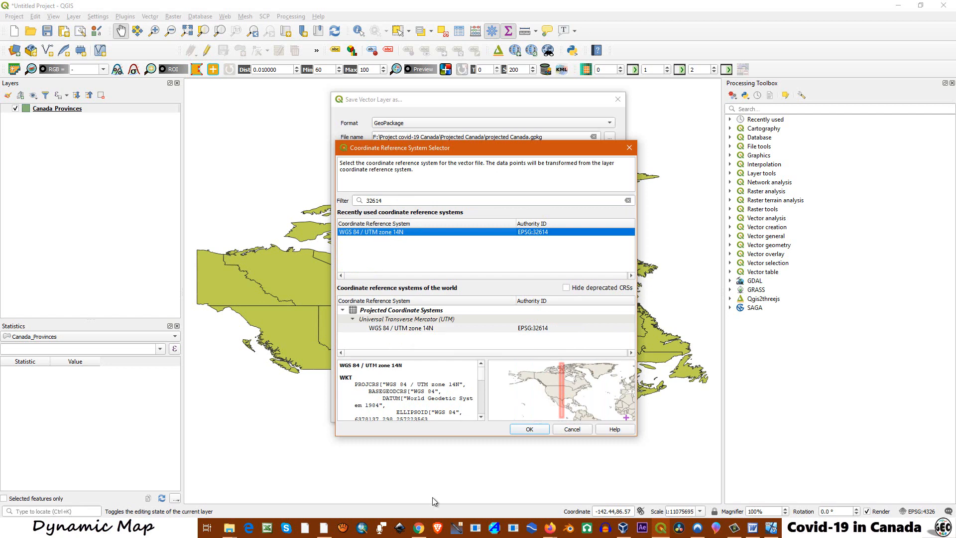
Switch to Google Earth Pro to examine Canada's shape and UTM zones, and return to QGIS.
{"action": "left_click", "coordinate": [324, 528]}
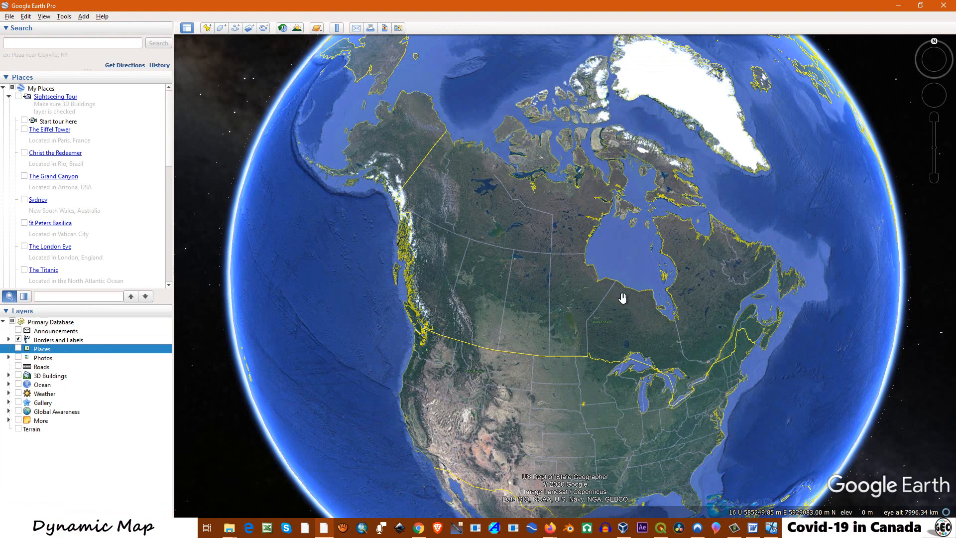
{"action": "scroll", "coordinate": [623, 299], "scroll_direction": "up", "scroll_amount": 2}
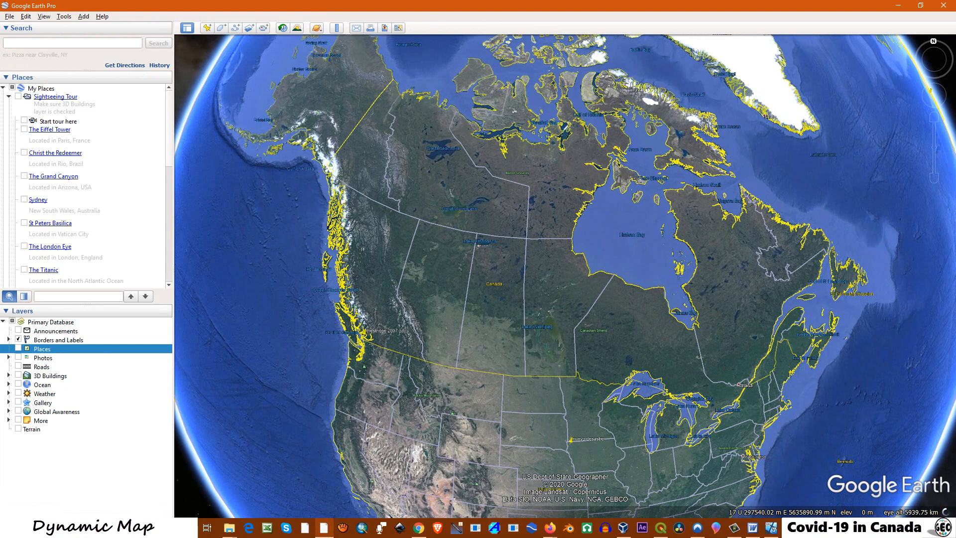
{"action": "left_click", "coordinate": [900, 5]}
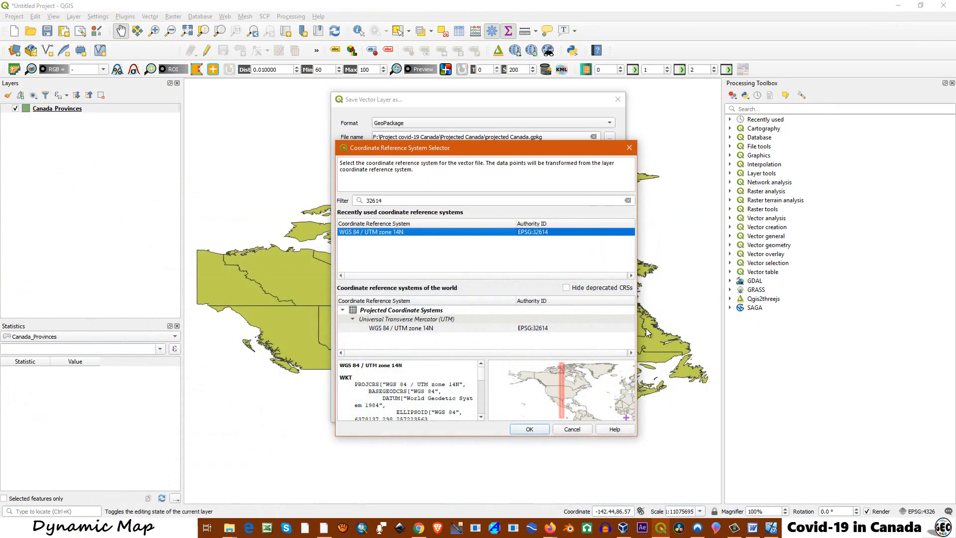
Accept the chosen CRS, export the projected Canada layer to the map, and remove the original Canada_Provinces layer from the project.
{"action": "left_click", "coordinate": [530, 428]}
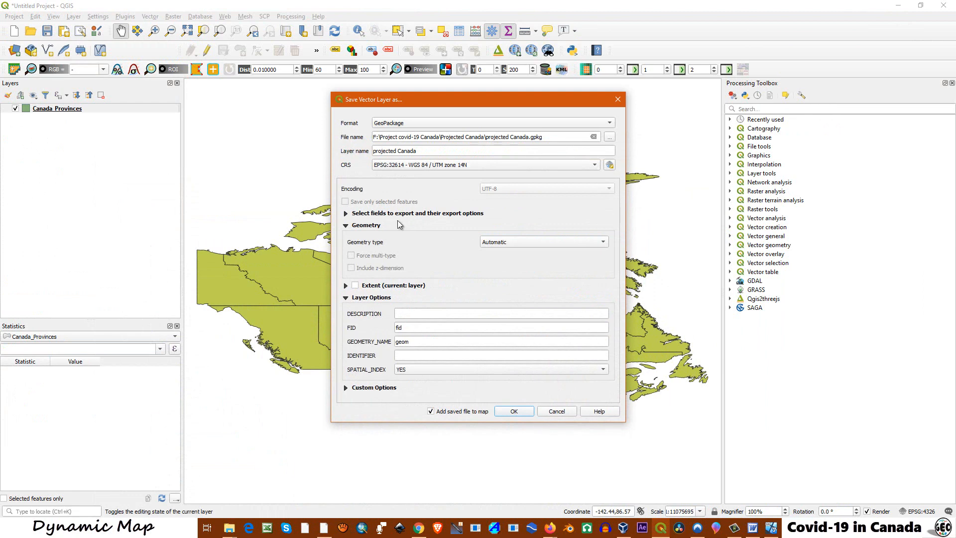
{"action": "left_click", "coordinate": [519, 410]}
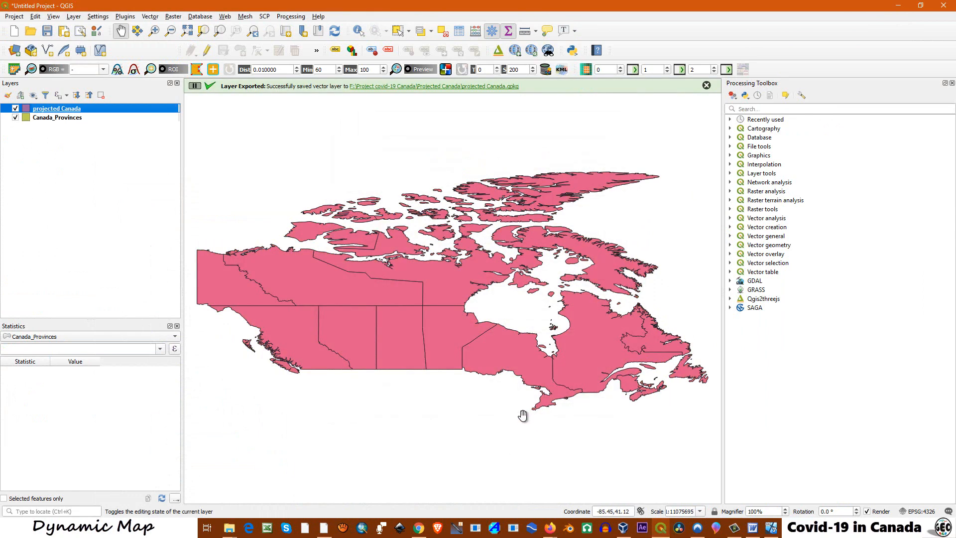
{"action": "right_click", "coordinate": [55, 118]}
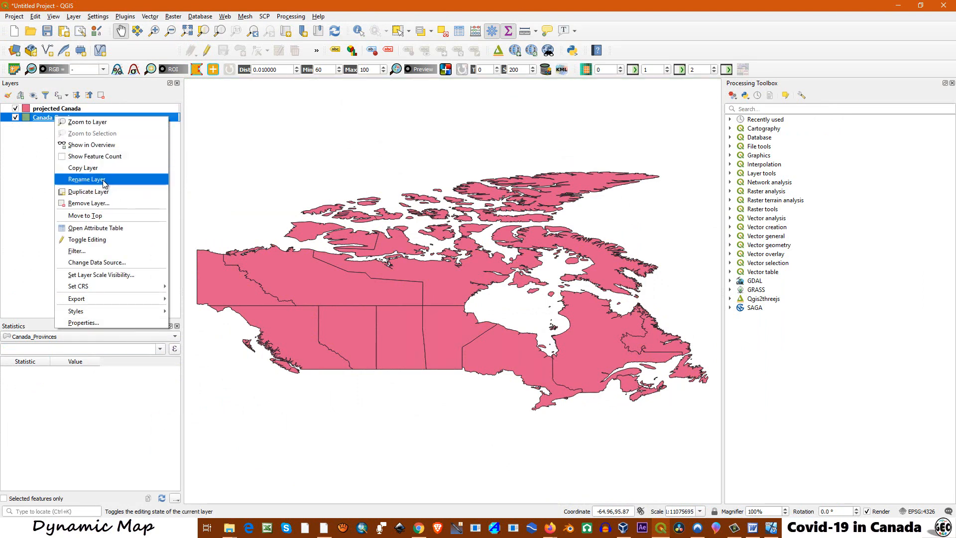
{"action": "left_click", "coordinate": [104, 203]}
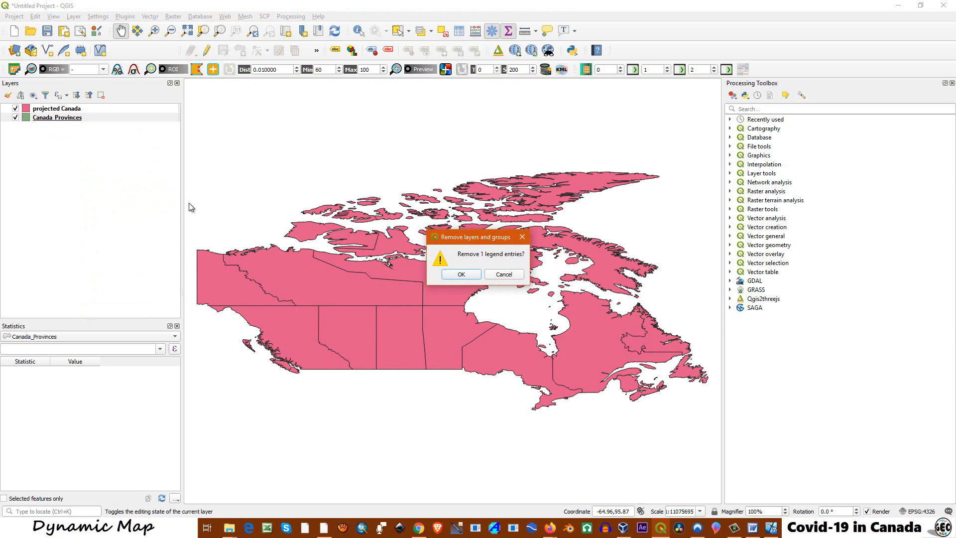
{"action": "left_click", "coordinate": [461, 275]}
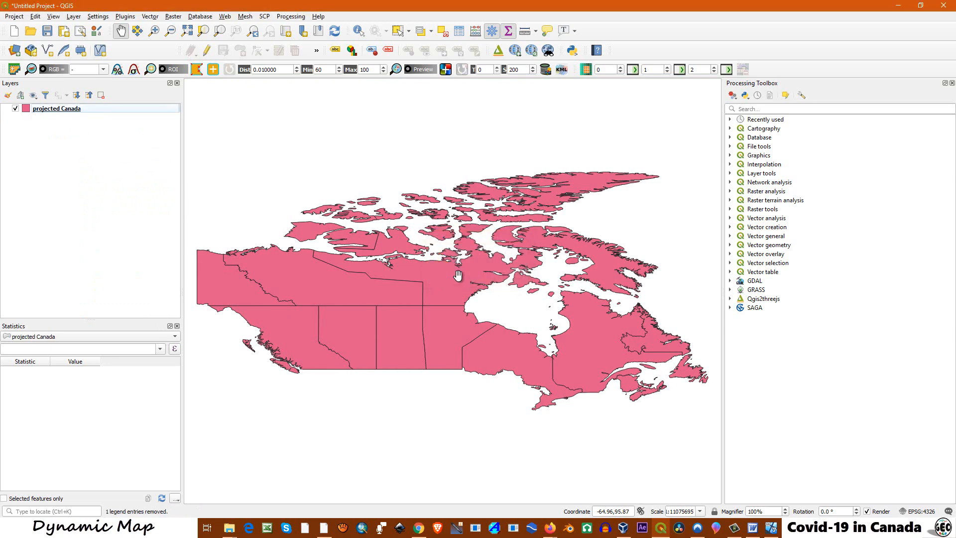
Set the project's coordinate reference system to WGS 84 / UTM zone 14N (EPSG:32614).
{"action": "left_click", "coordinate": [911, 512]}
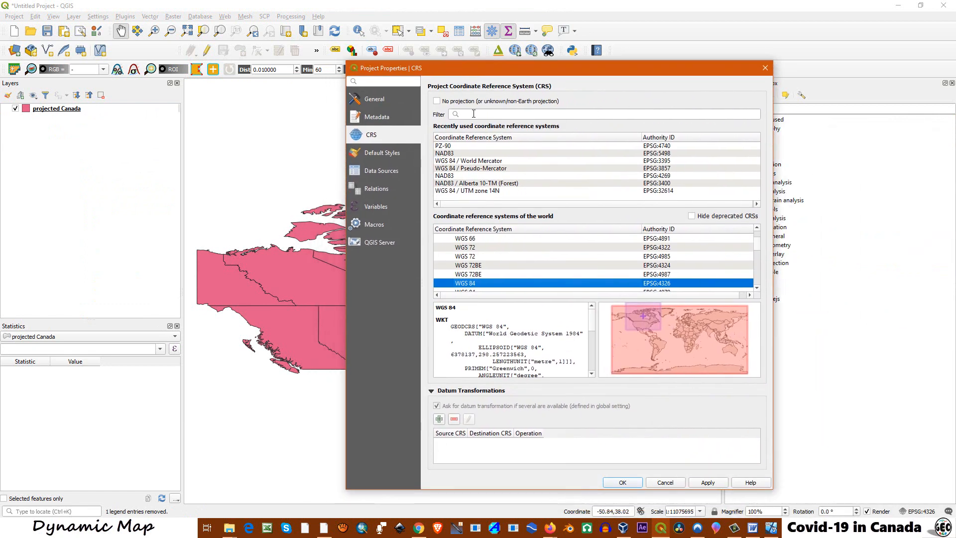
{"action": "left_click", "coordinate": [474, 114]}
{"action": "left_click", "coordinate": [489, 192]}
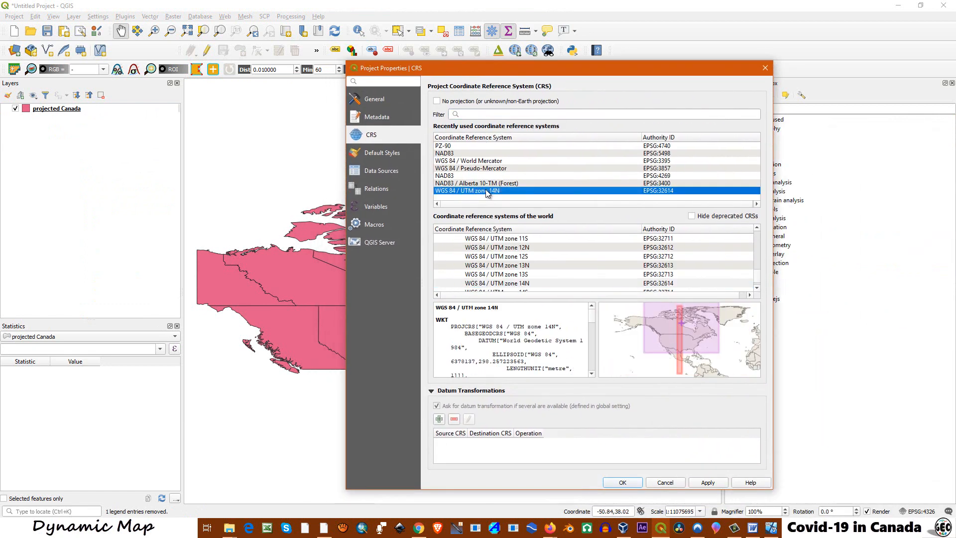
{"action": "left_click", "coordinate": [705, 485]}
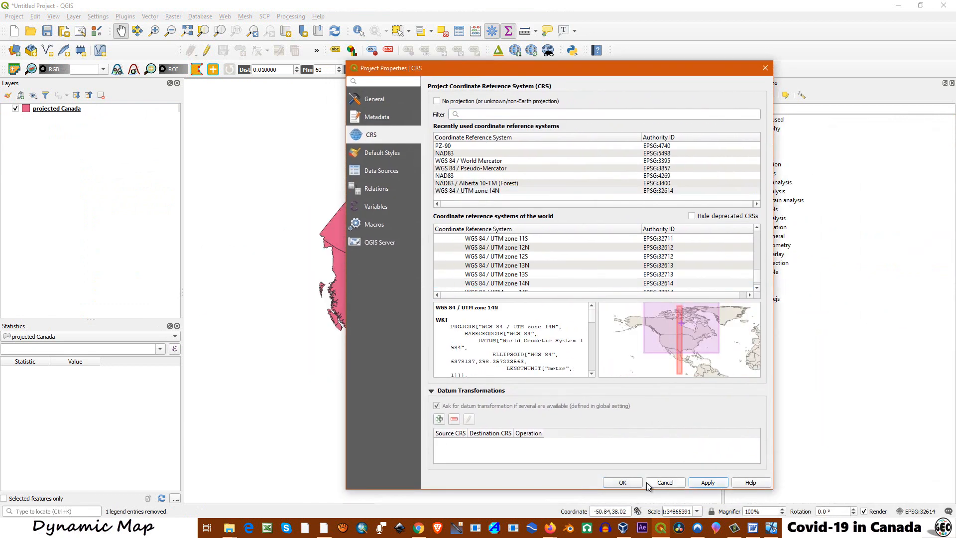
{"action": "left_click", "coordinate": [622, 482]}
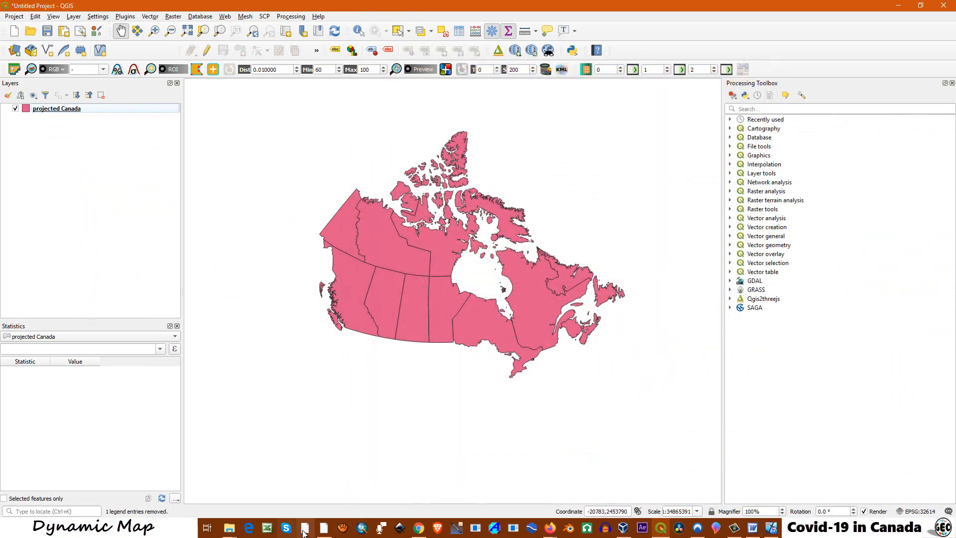
Compare the map with Canada's shape in Google Earth Pro, and review the projected Canada layer's information in QGIS.
{"action": "left_click", "coordinate": [325, 528]}
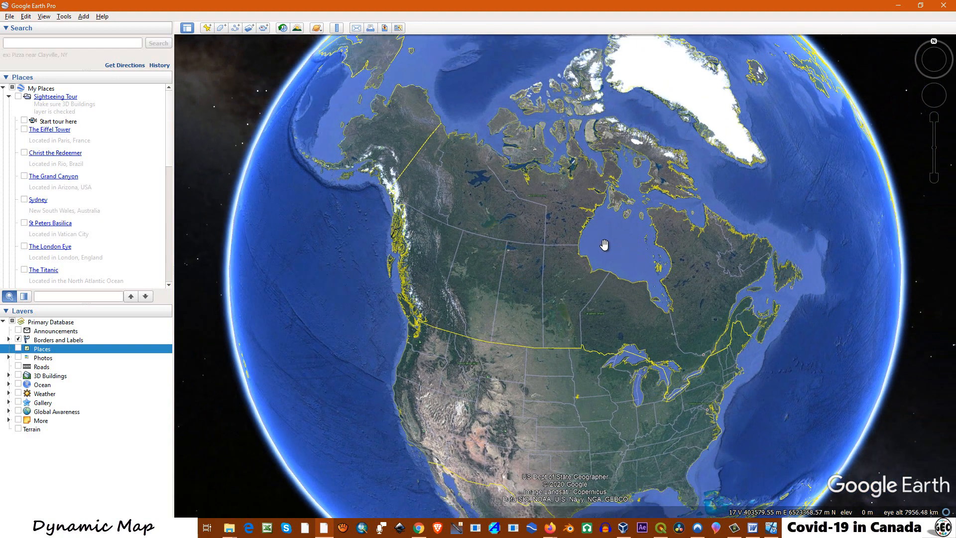
{"action": "left_click", "coordinate": [898, 5]}
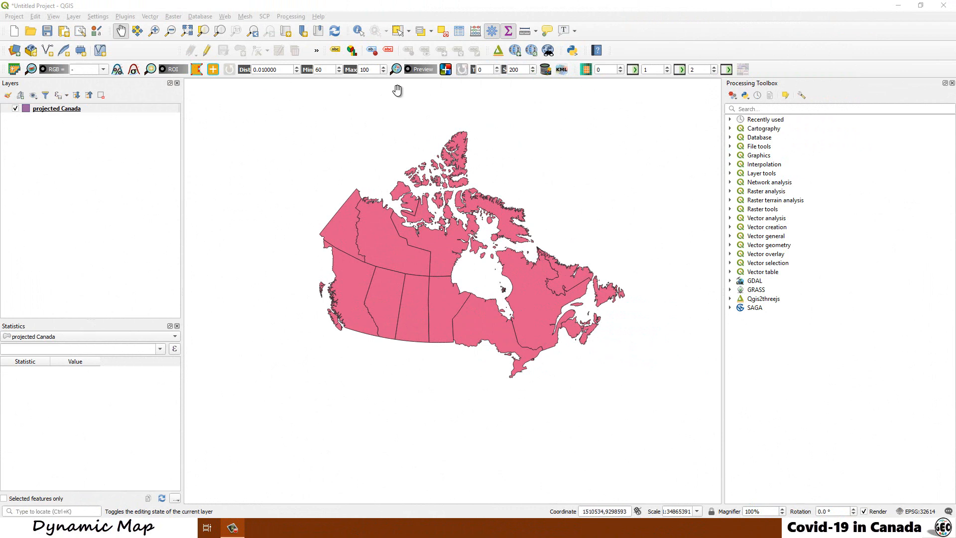
{"action": "right_click", "coordinate": [50, 111]}
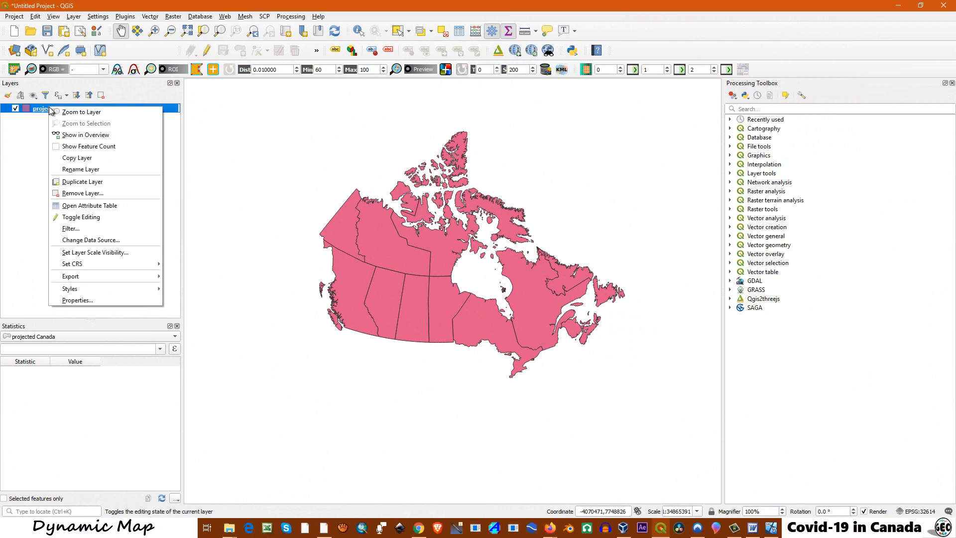
{"action": "left_click", "coordinate": [73, 299]}
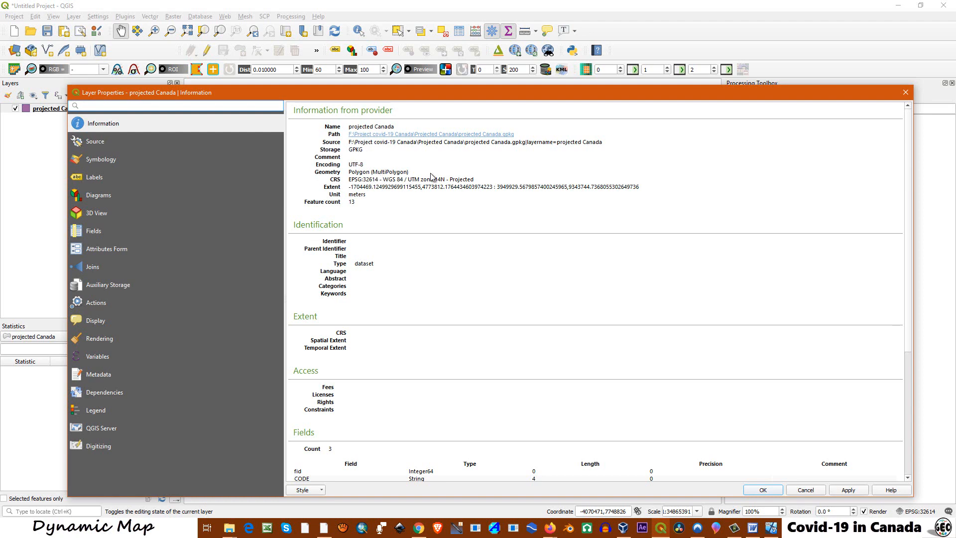
{"action": "left_click", "coordinate": [907, 93]}
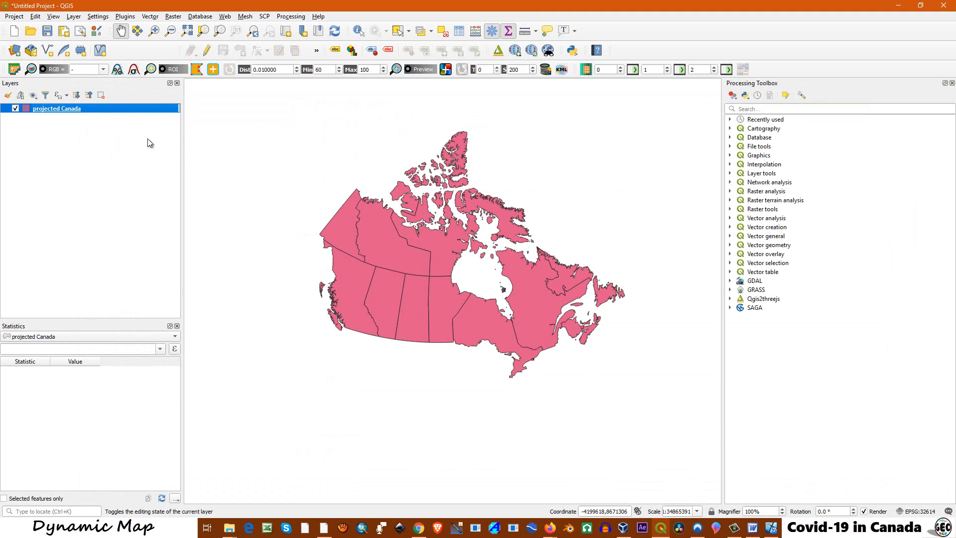
Examine the projected Canada layer's attribute table with its codes and province names, and close it.
{"action": "right_click", "coordinate": [49, 108]}
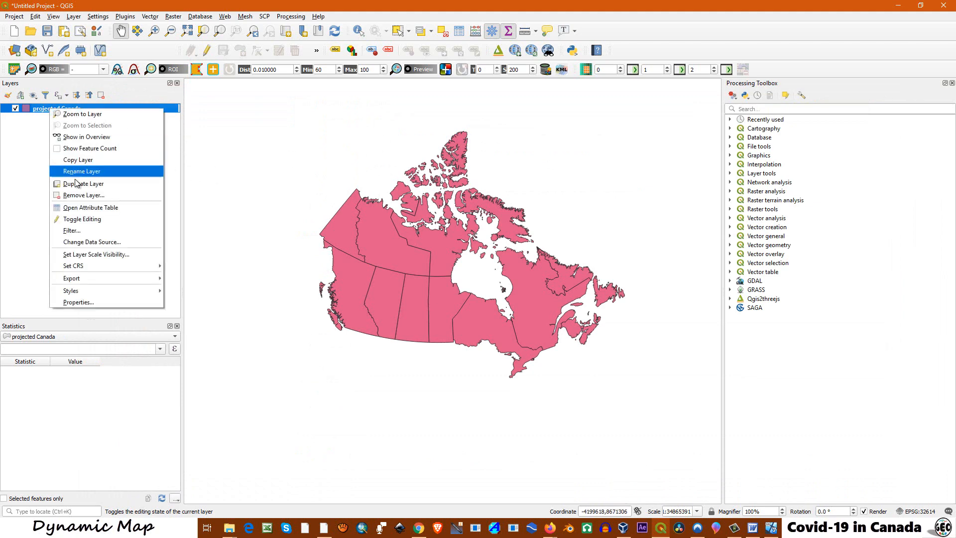
{"action": "left_click", "coordinate": [73, 212]}
{"action": "left_click_drag", "start_coordinate": [353, 232], "coordinate": [643, 112]}
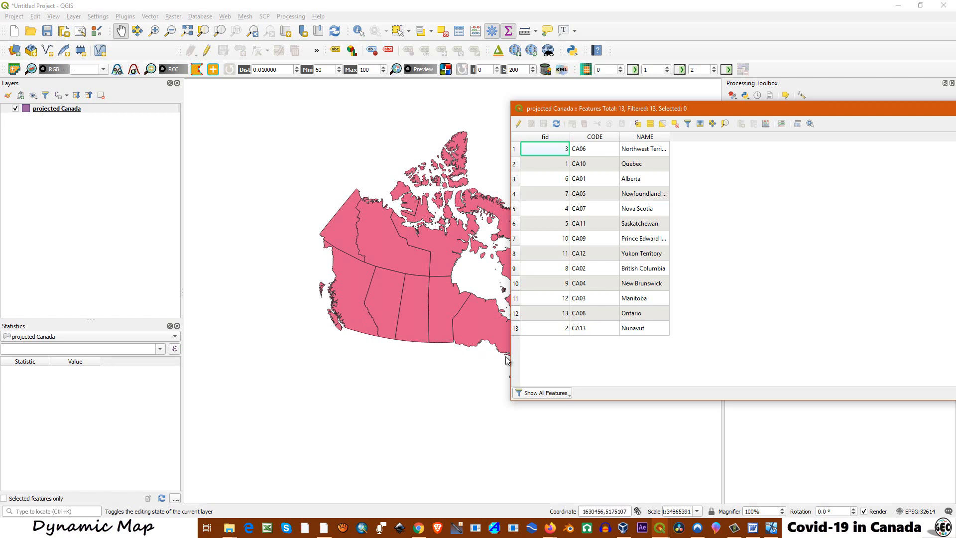
{"action": "left_click_drag", "start_coordinate": [703, 106], "coordinate": [256, 165]}
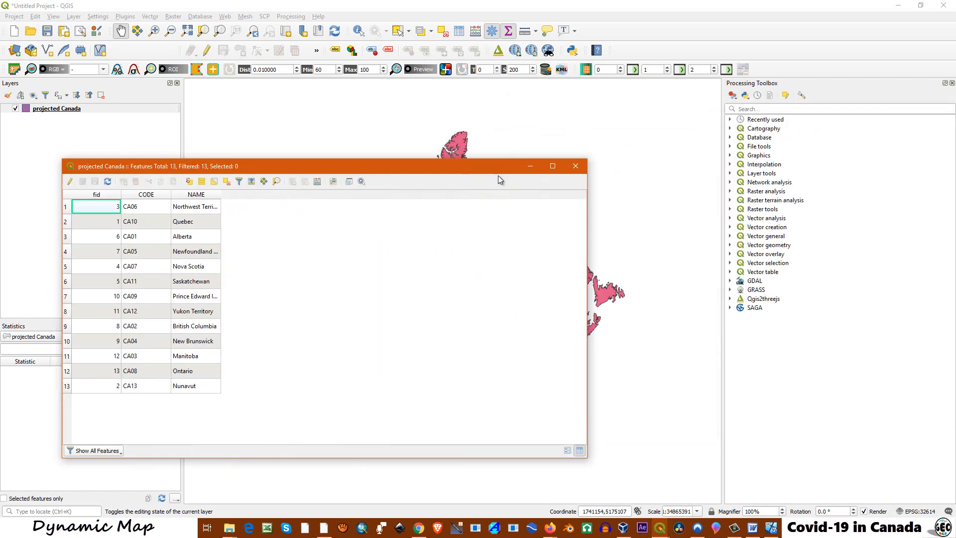
{"action": "left_click", "coordinate": [575, 167]}
Select provinces and territories one by one on the map to check that they are separate features, and clear the selection.
{"action": "left_click", "coordinate": [396, 31]}
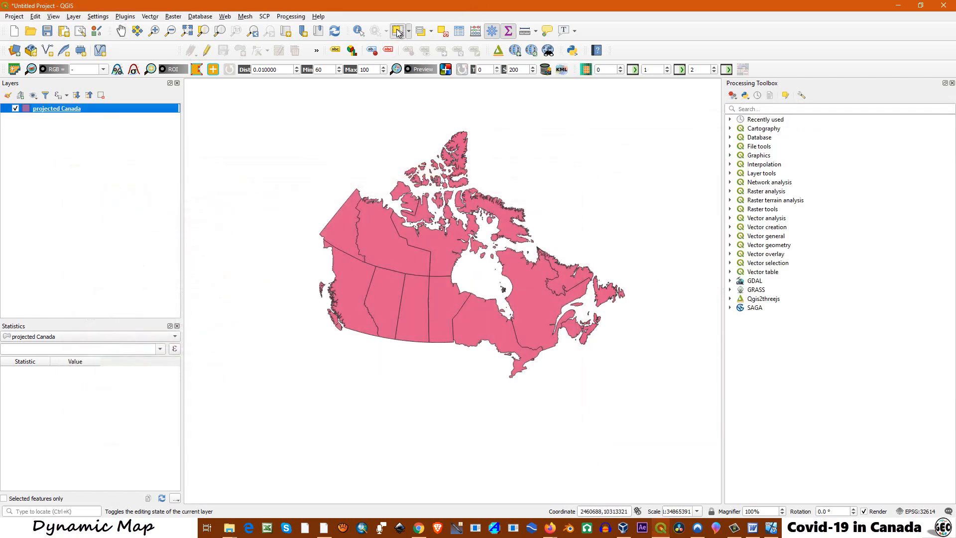
{"action": "left_click", "coordinate": [379, 237]}
{"action": "left_click", "coordinate": [346, 242]}
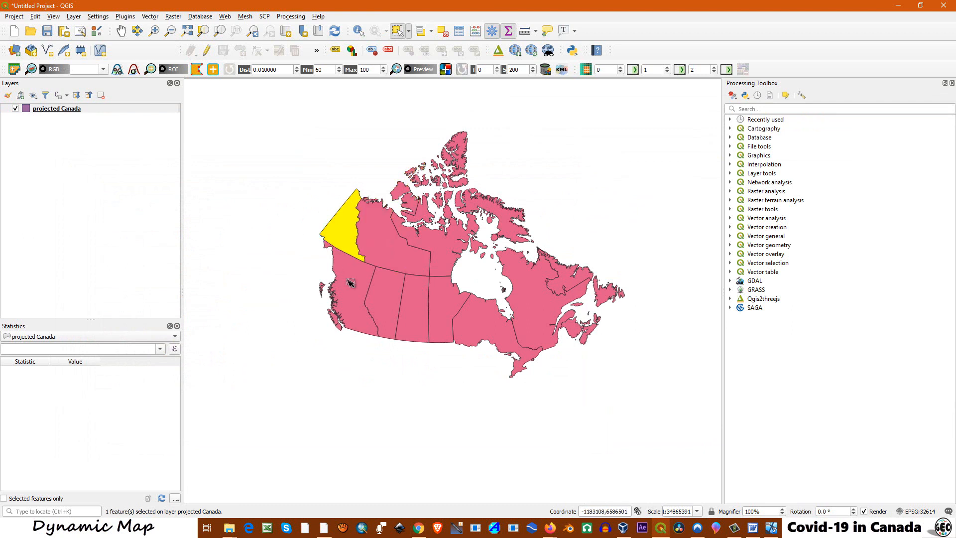
{"action": "left_click", "coordinate": [348, 279]}
{"action": "left_click", "coordinate": [391, 309]}
{"action": "left_click", "coordinate": [423, 321]}
{"action": "left_click", "coordinate": [450, 310]}
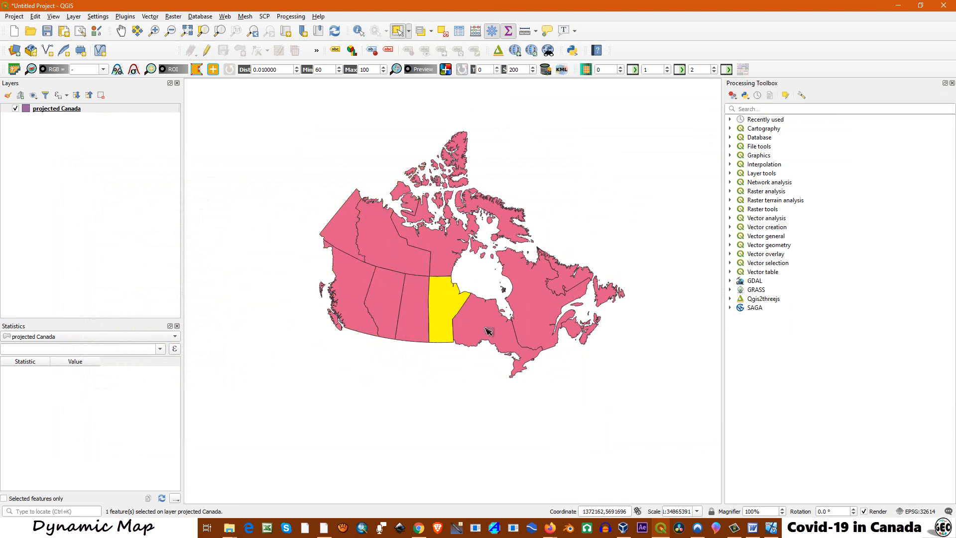
{"action": "left_click", "coordinate": [467, 324]}
{"action": "left_click", "coordinate": [546, 309]}
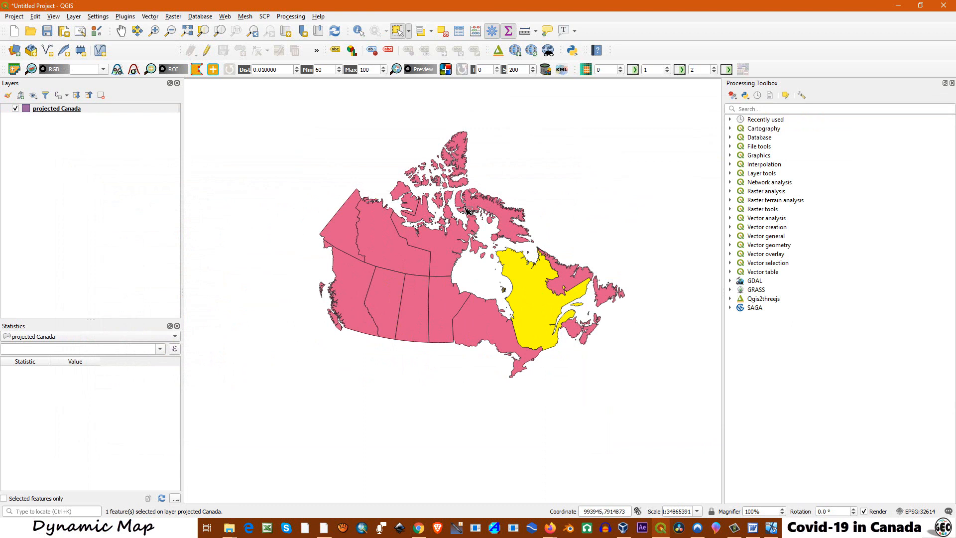
{"action": "left_click", "coordinate": [384, 252]}
{"action": "left_click", "coordinate": [385, 311]}
{"action": "left_click", "coordinate": [349, 295]}
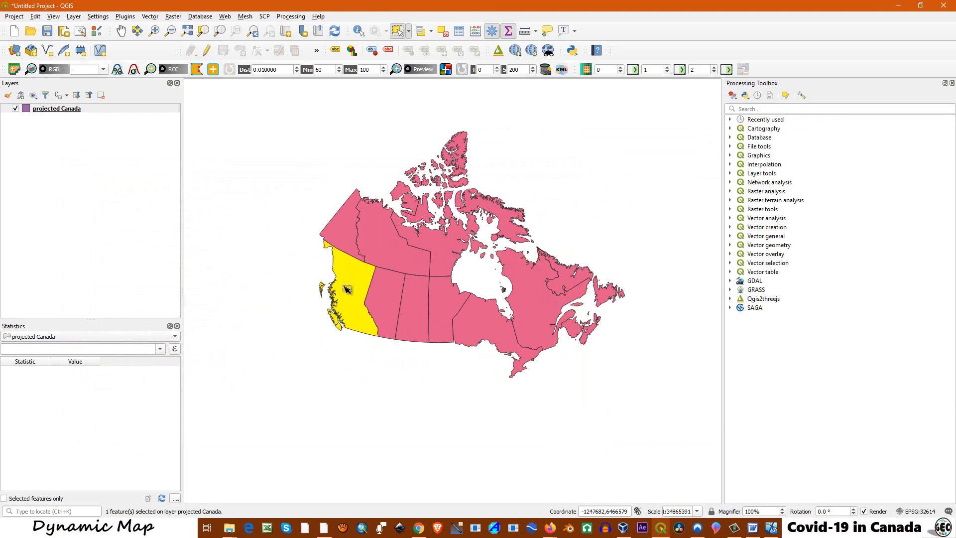
{"action": "left_click", "coordinate": [348, 239]}
{"action": "left_click", "coordinate": [387, 241]}
{"action": "left_click", "coordinate": [431, 248]}
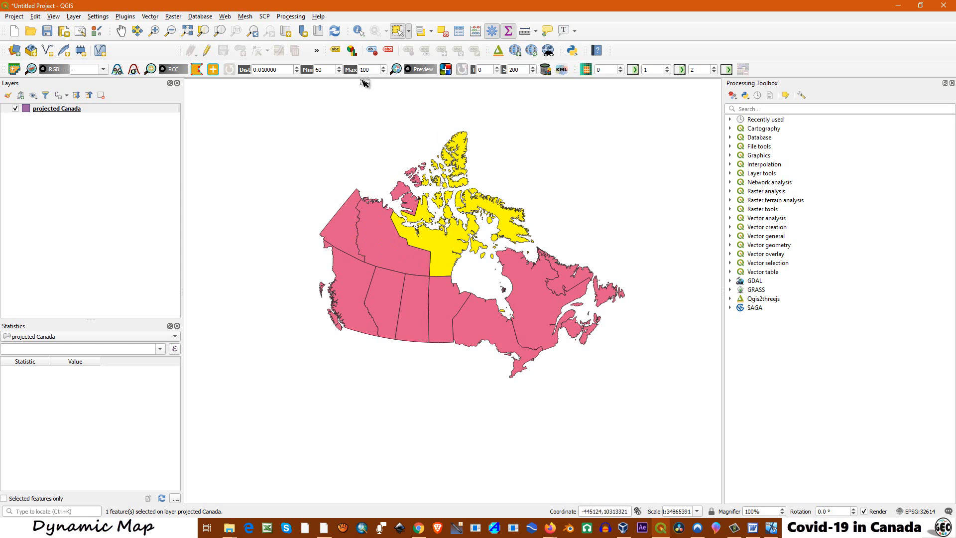
{"action": "left_click", "coordinate": [449, 34]}
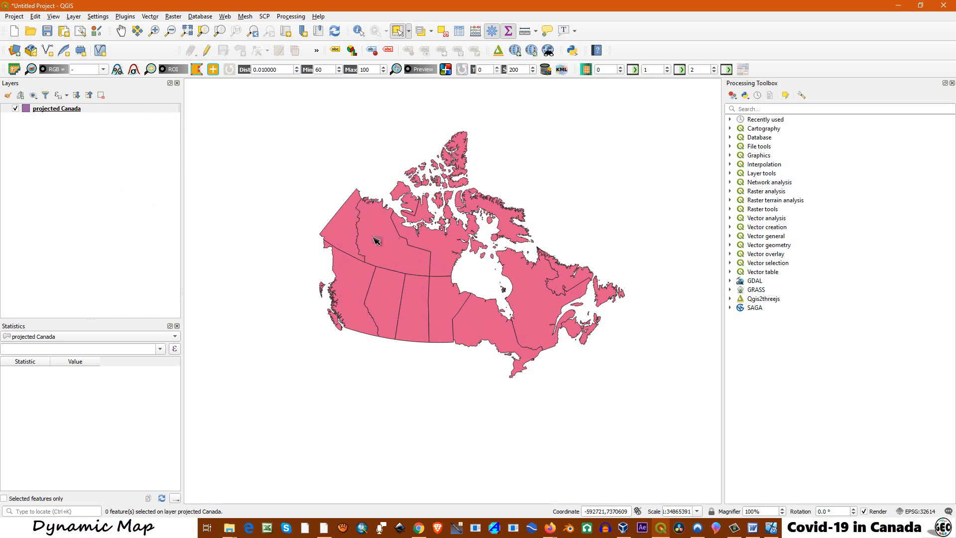
Start the Centroids tool with projected Canada as the input layer and choose to save its output to a file.
{"action": "left_click", "coordinate": [150, 17]}
{"action": "mouse_move", "coordinate": [170, 43]}
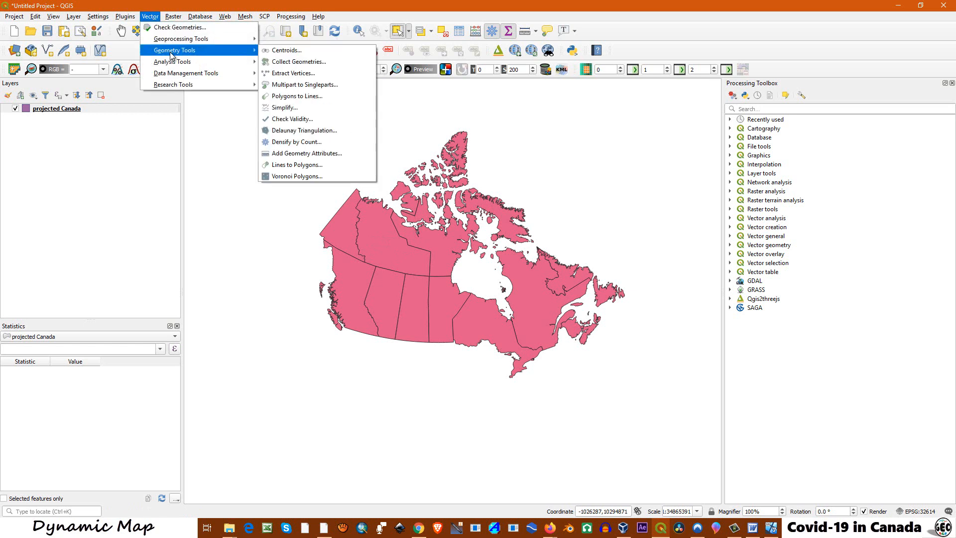
{"action": "left_click", "coordinate": [288, 52]}
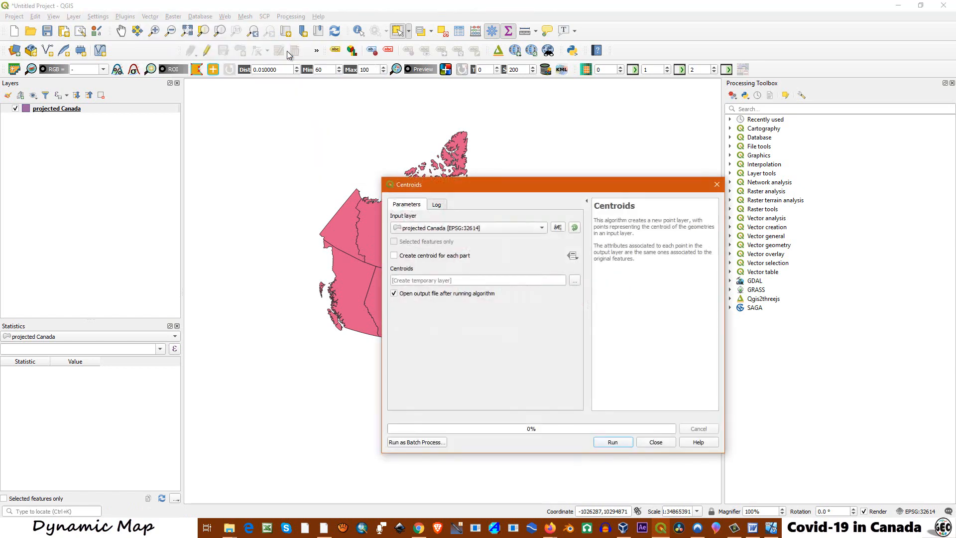
{"action": "left_click_drag", "start_coordinate": [518, 190], "coordinate": [449, 127]}
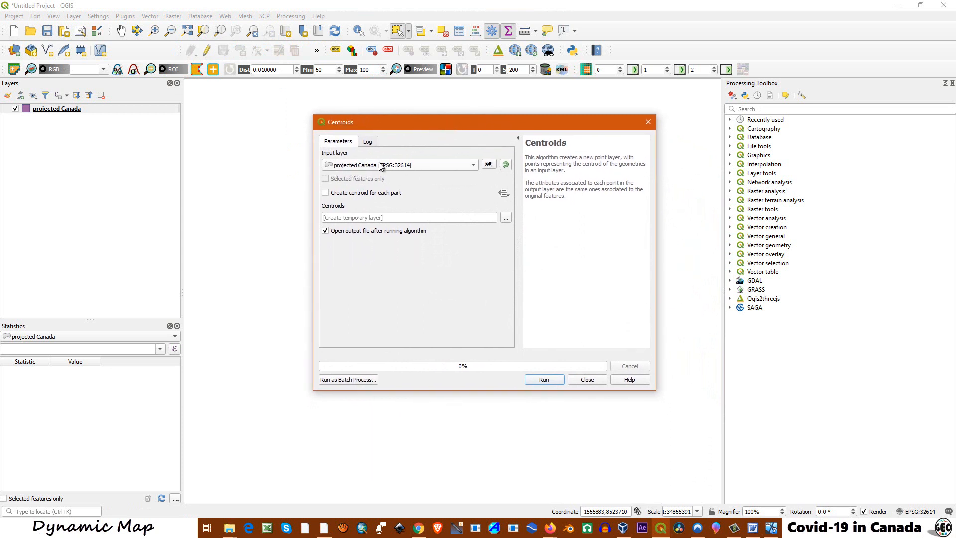
{"action": "left_click", "coordinate": [506, 220]}
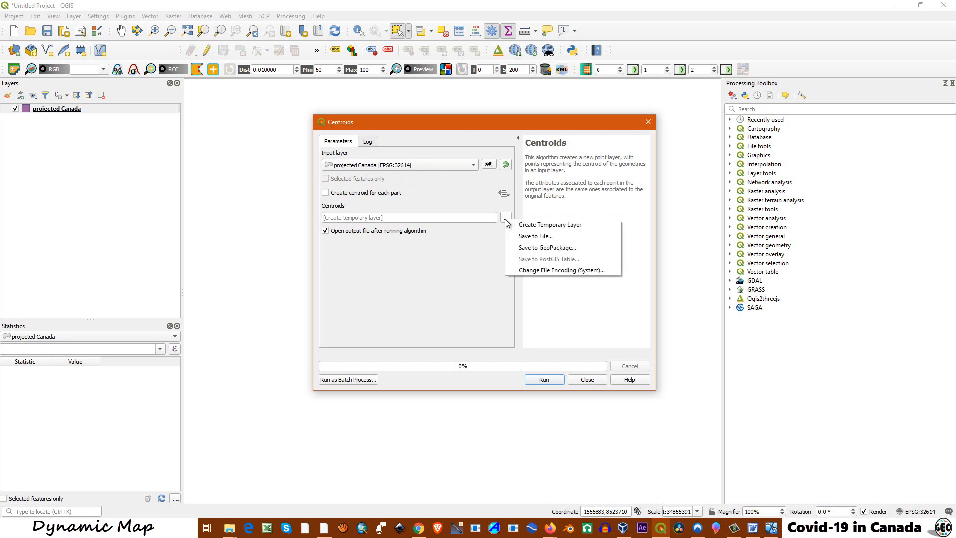
{"action": "left_click", "coordinate": [537, 237]}
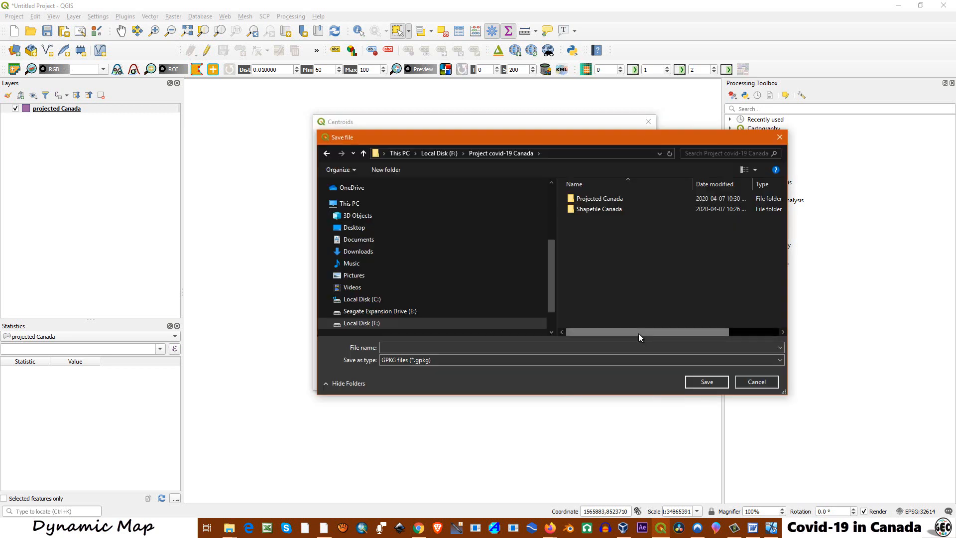
Create a new folder named centroid_1 in the Project covid-19 Canada folder.
{"action": "right_click", "coordinate": [585, 244]}
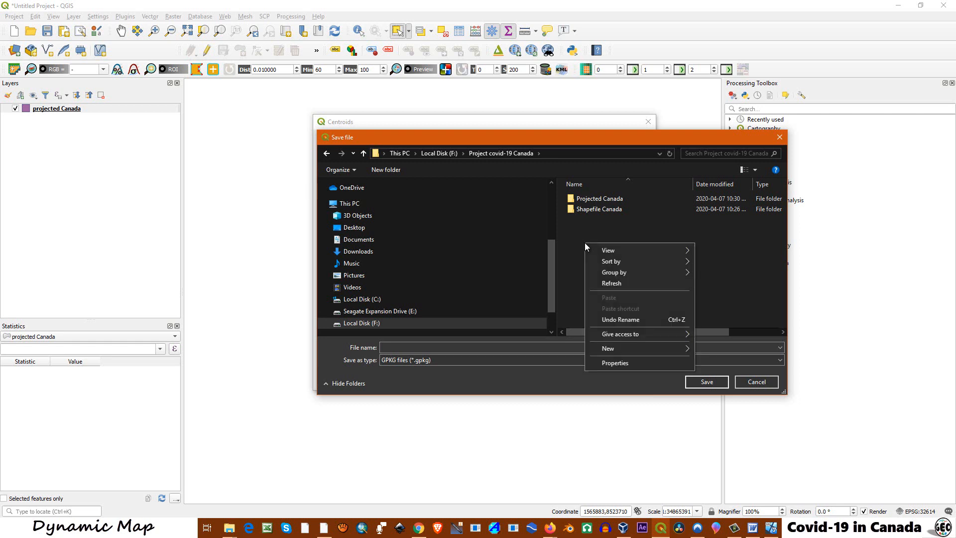
{"action": "mouse_move", "coordinate": [638, 348]}
{"action": "left_click", "coordinate": [713, 349]}
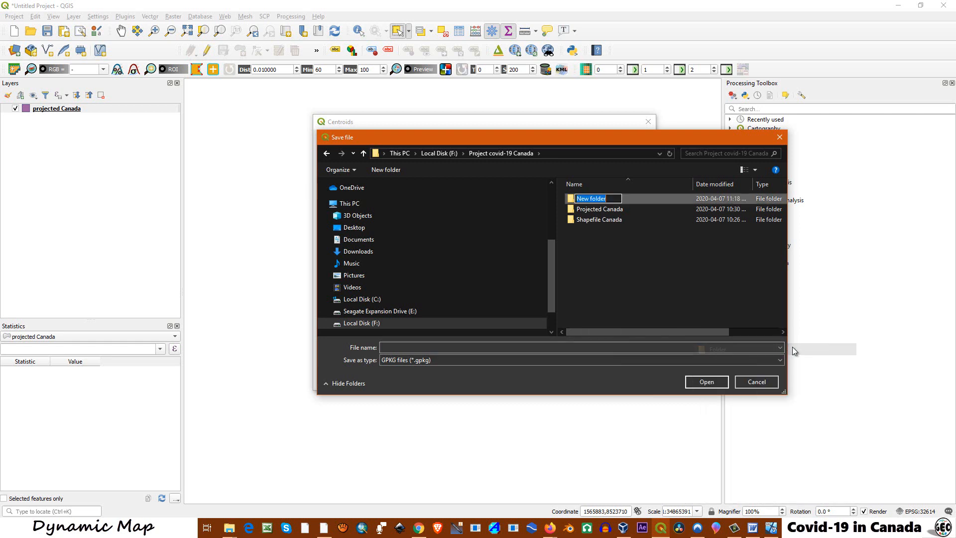
{"action": "type", "text": "centro"}
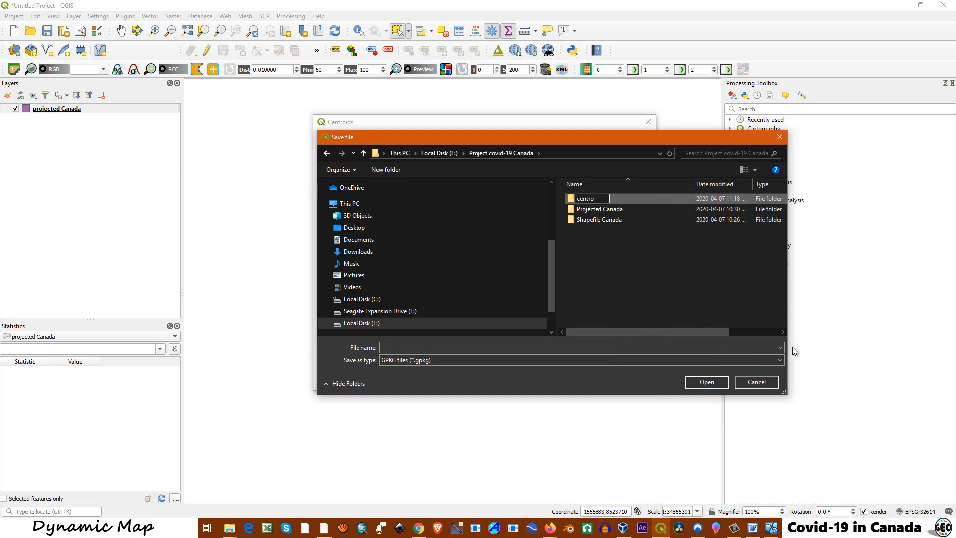
{"action": "type", "text": "id_1"}
{"action": "key", "text": "Return"}
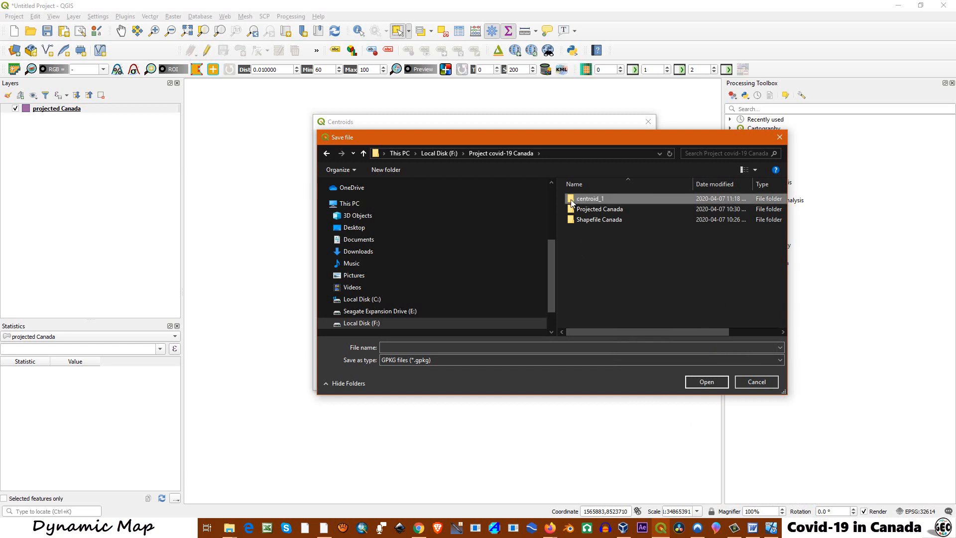
Name the output GeoPackage Centroi1 inside the centroid_1 folder, run the Centroids algorithm, and close the tool.
{"action": "double_click", "coordinate": [570, 199]}
{"action": "left_click", "coordinate": [396, 347]}
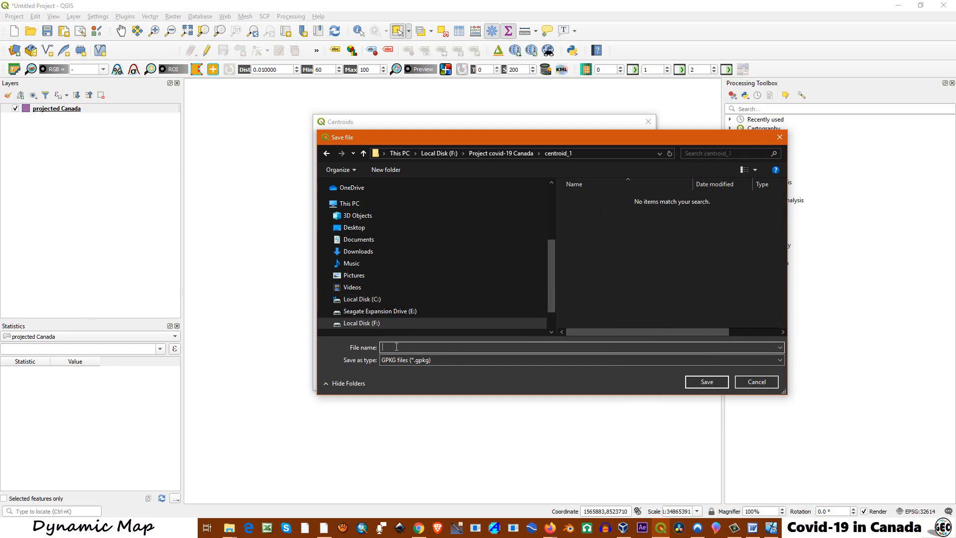
{"action": "type", "text": "Centroi1"}
{"action": "left_click", "coordinate": [715, 381]}
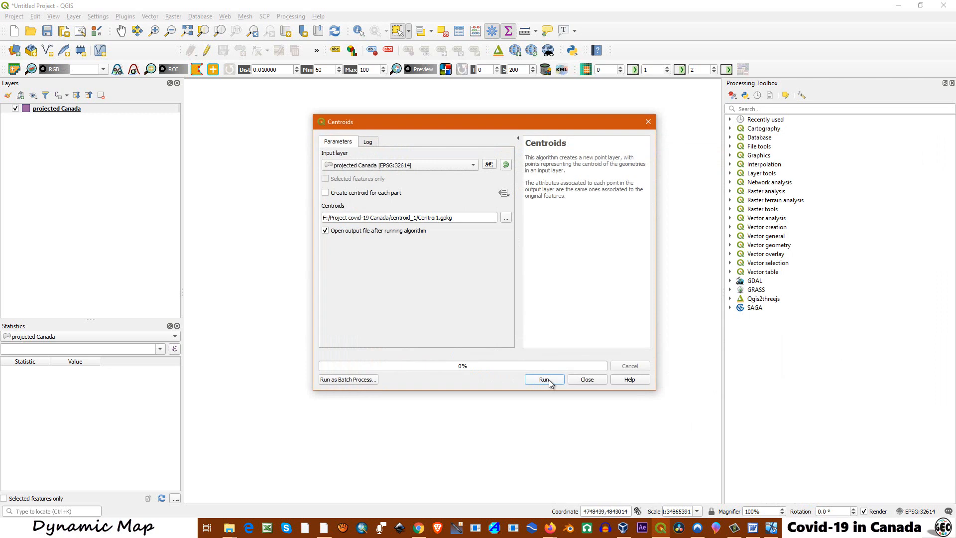
{"action": "left_click", "coordinate": [544, 379]}
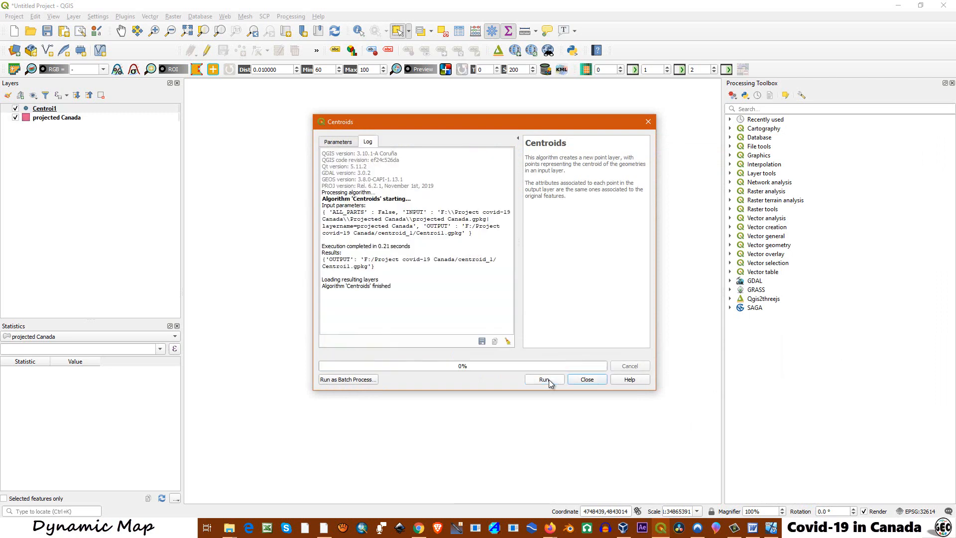
{"action": "left_click", "coordinate": [588, 380]}
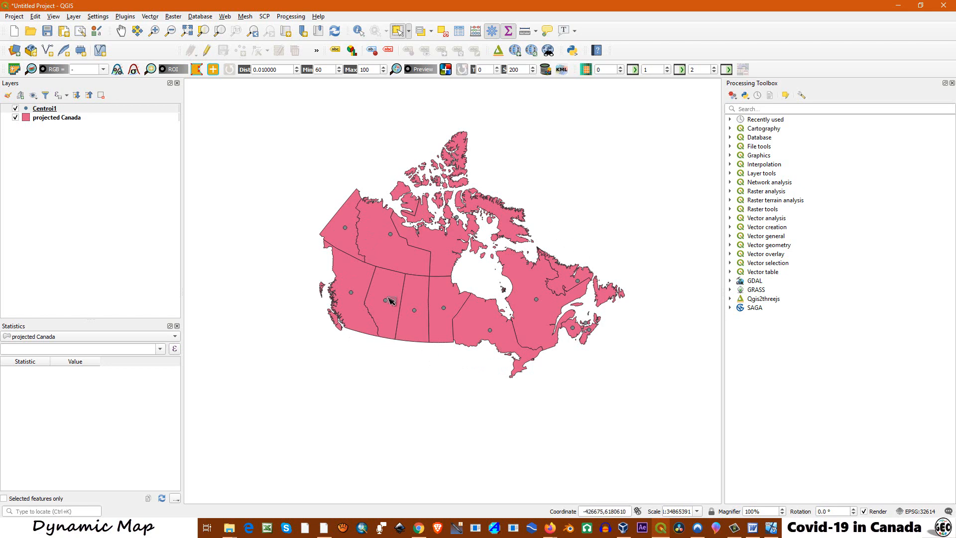
Review the Centroi1 layer's information, including its coordinate reference system and feature count, and close its properties.
{"action": "right_click", "coordinate": [40, 108]}
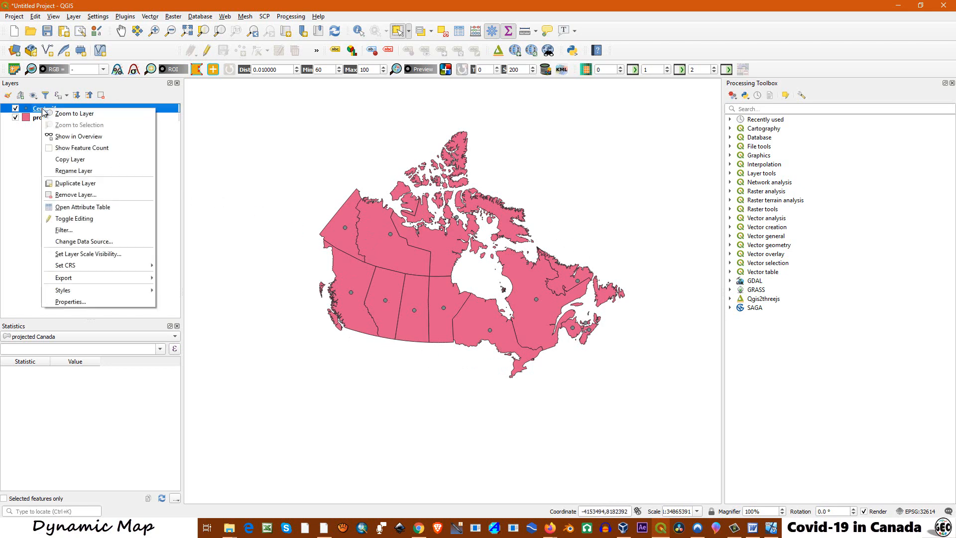
{"action": "left_click", "coordinate": [88, 304]}
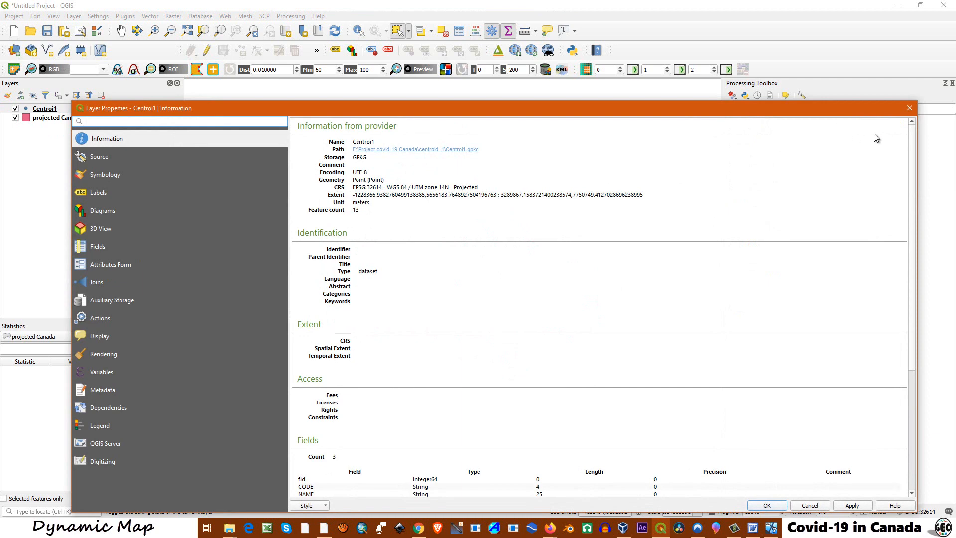
{"action": "left_click", "coordinate": [910, 108]}
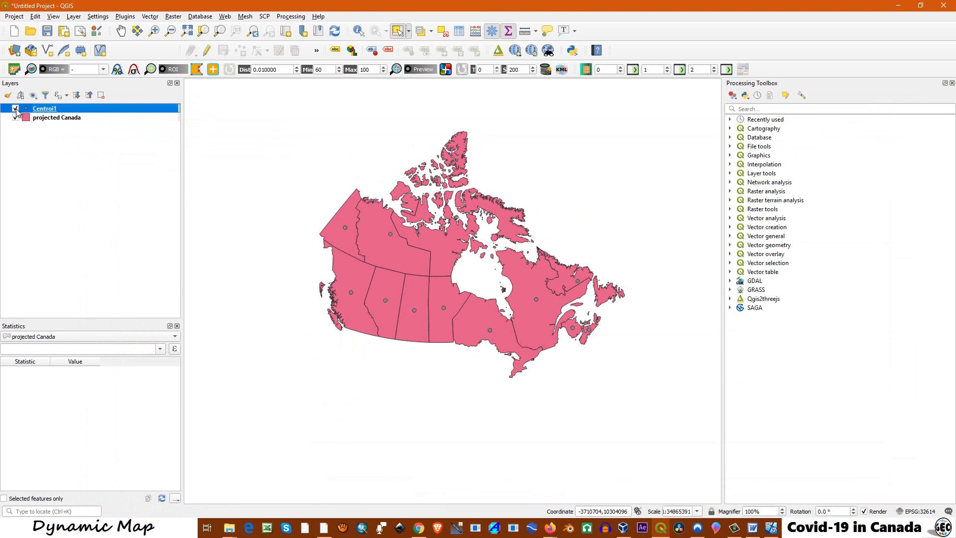
Move the Northwest Territories centroid in the Centroi1 layer slightly south with the Vertex tool, and save the layer edits.
{"action": "left_click", "coordinate": [207, 52]}
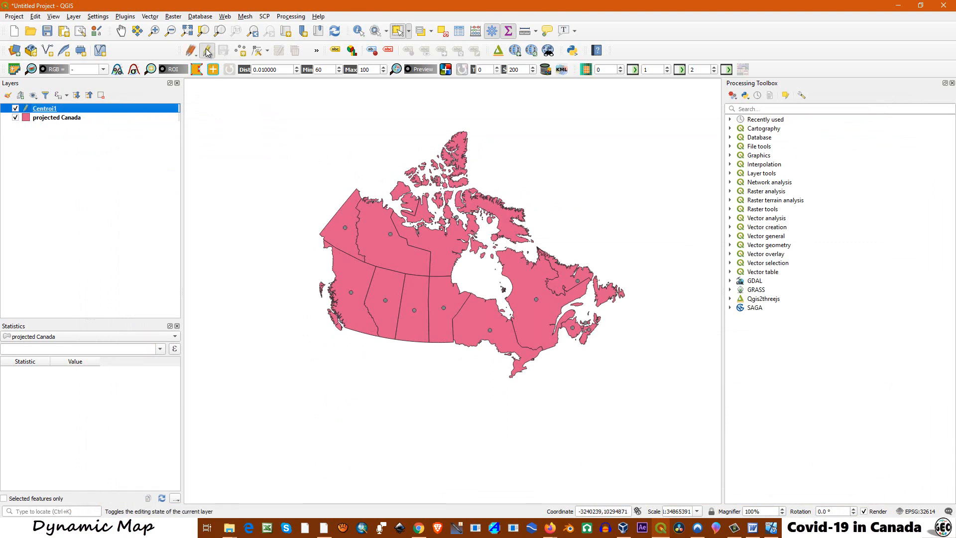
{"action": "left_click", "coordinate": [257, 50]}
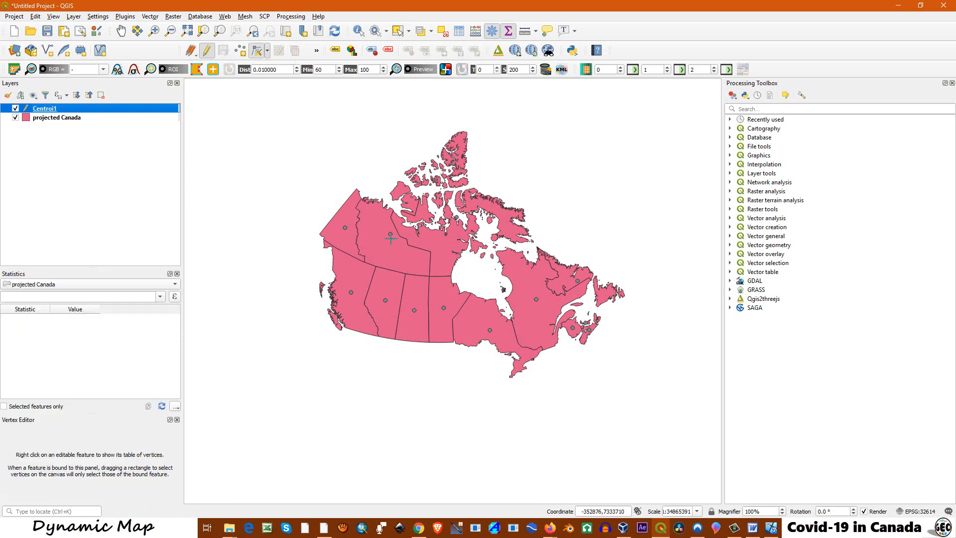
{"action": "left_click_drag", "start_coordinate": [390, 239], "coordinate": [388, 246]}
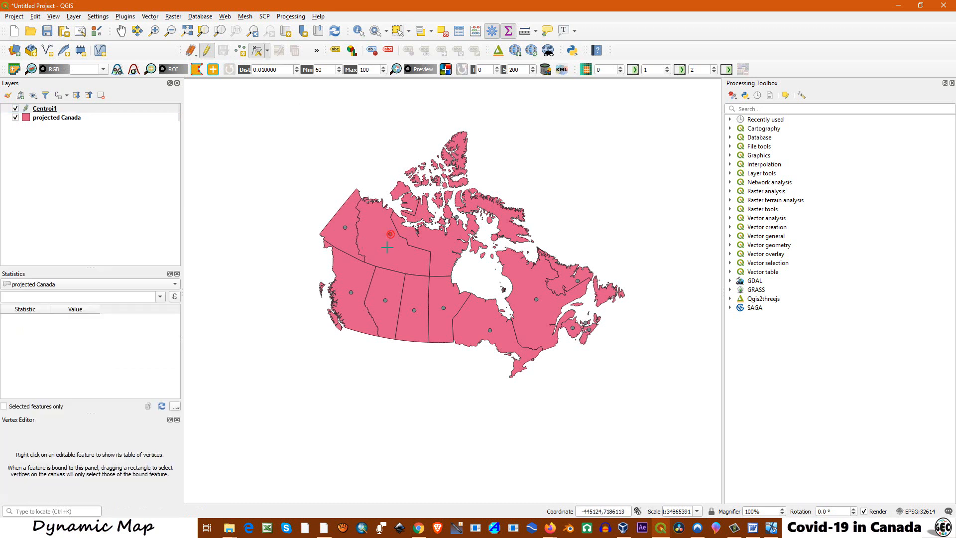
{"action": "left_click", "coordinate": [390, 234]}
{"action": "left_click", "coordinate": [388, 244]}
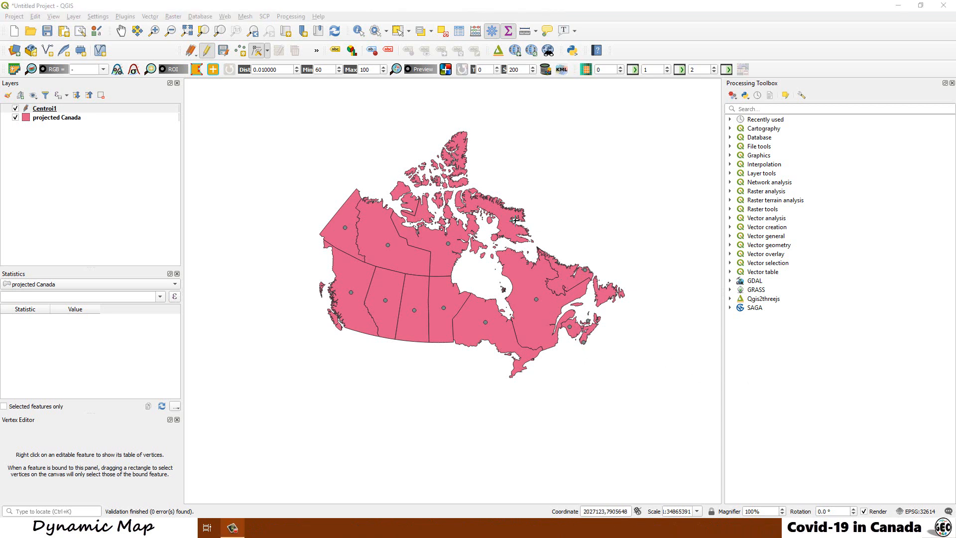
{"action": "left_click", "coordinate": [207, 51]}
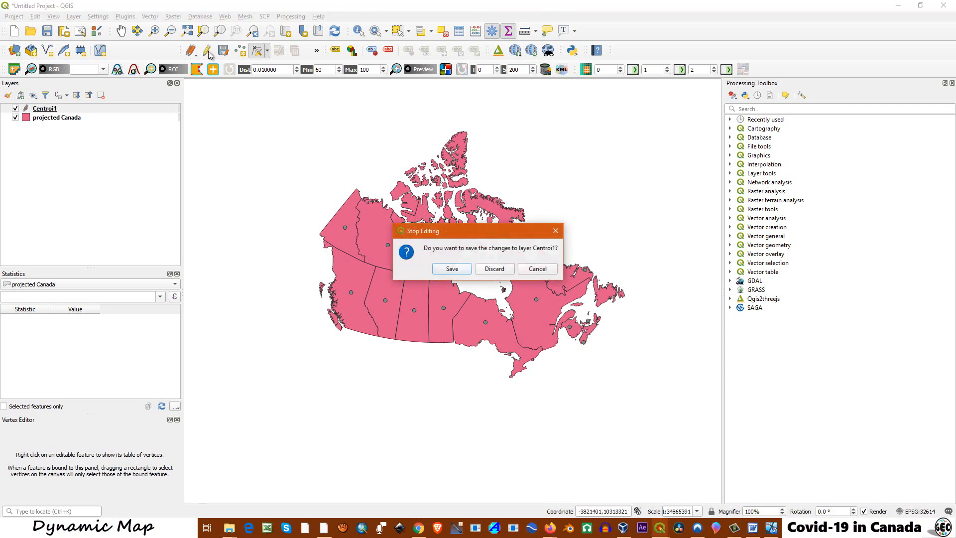
{"action": "left_click", "coordinate": [452, 269]}
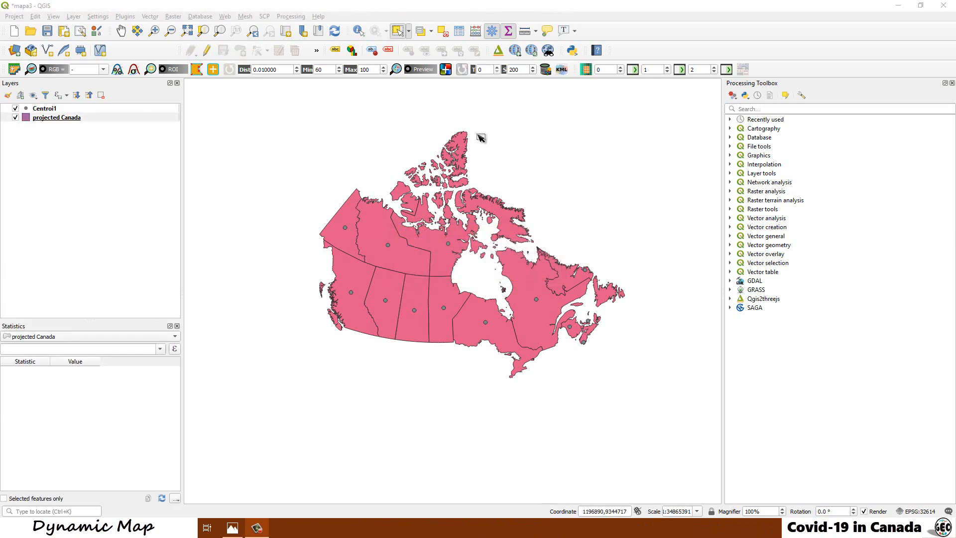
Compare the attribute tables of the Centroi1 and projected Canada layers, checking their codes and province names.
{"action": "right_click", "coordinate": [54, 109]}
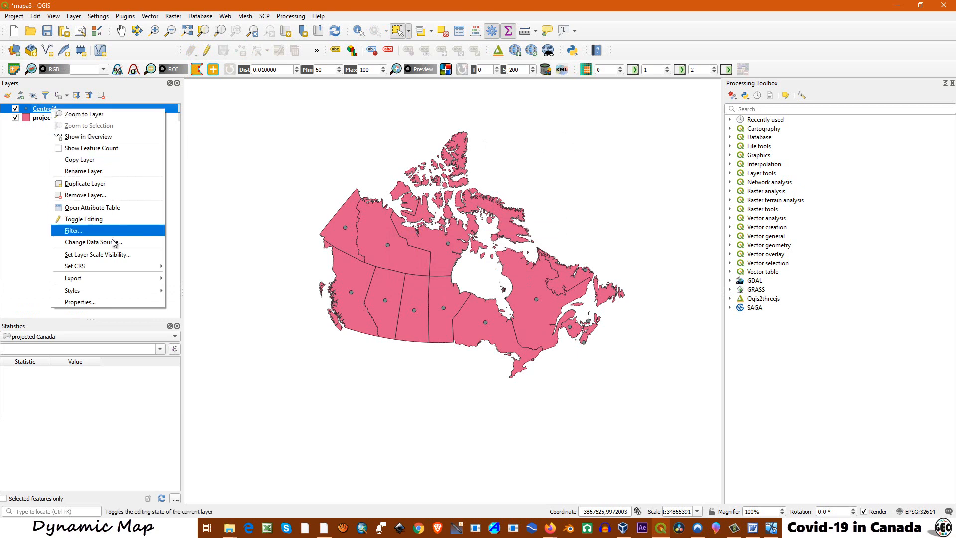
{"action": "left_click", "coordinate": [82, 208]}
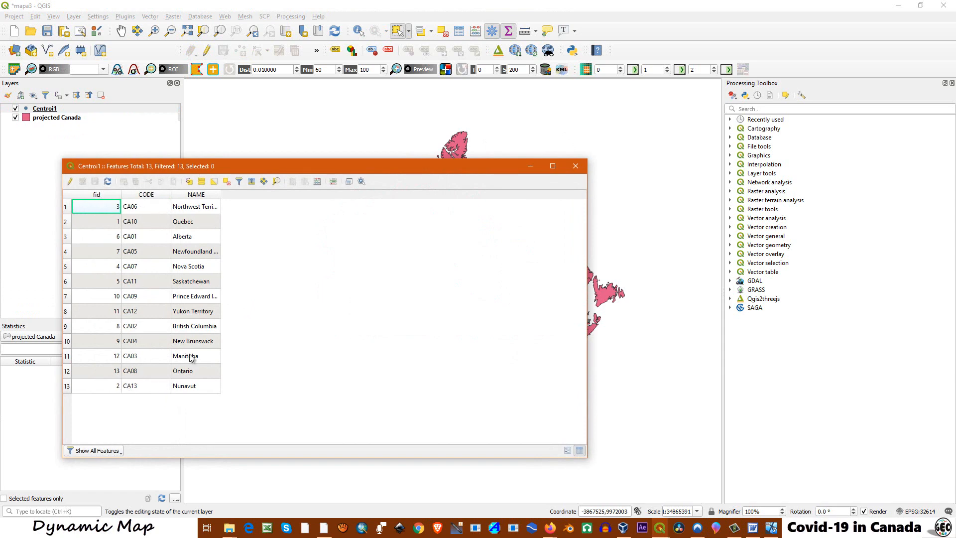
{"action": "left_click", "coordinate": [575, 167]}
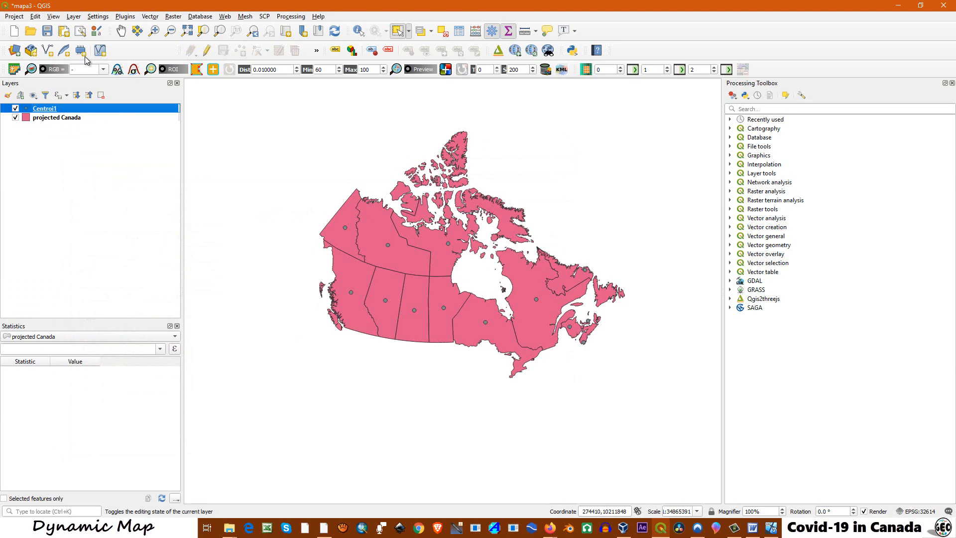
{"action": "right_click", "coordinate": [50, 119]}
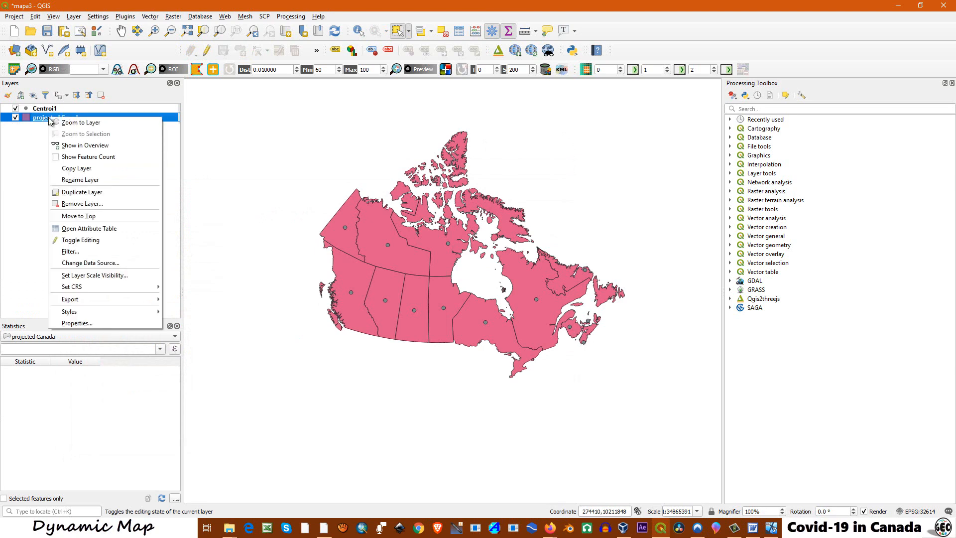
{"action": "left_click", "coordinate": [103, 229]}
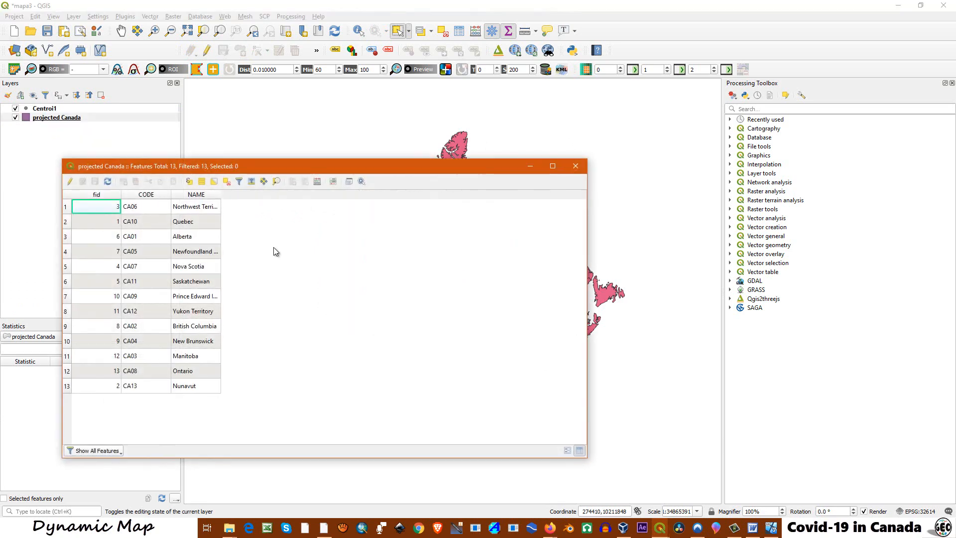
{"action": "left_click", "coordinate": [575, 166]}
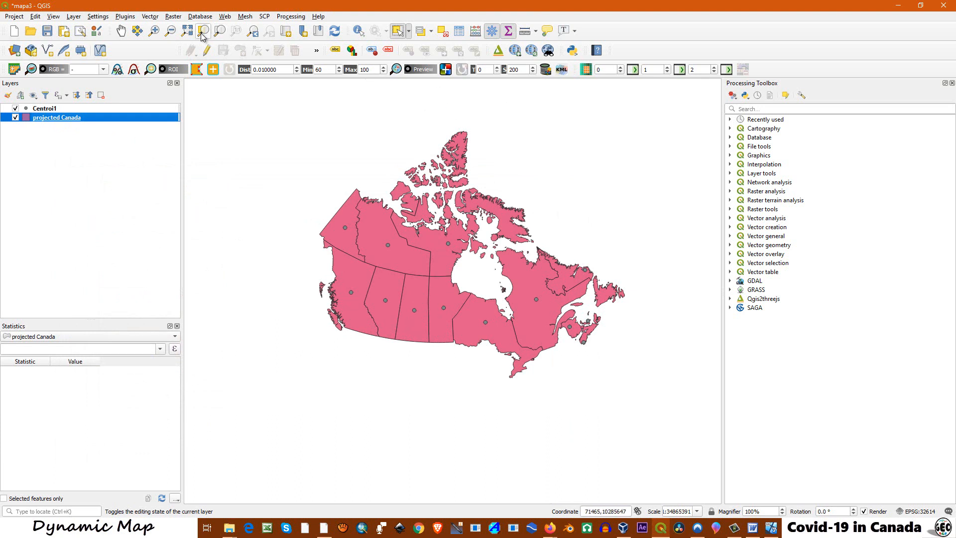
Start the Split Vector Layer tool on the projected Canada layer with NAME as the unique ID field.
{"action": "left_click", "coordinate": [150, 16]}
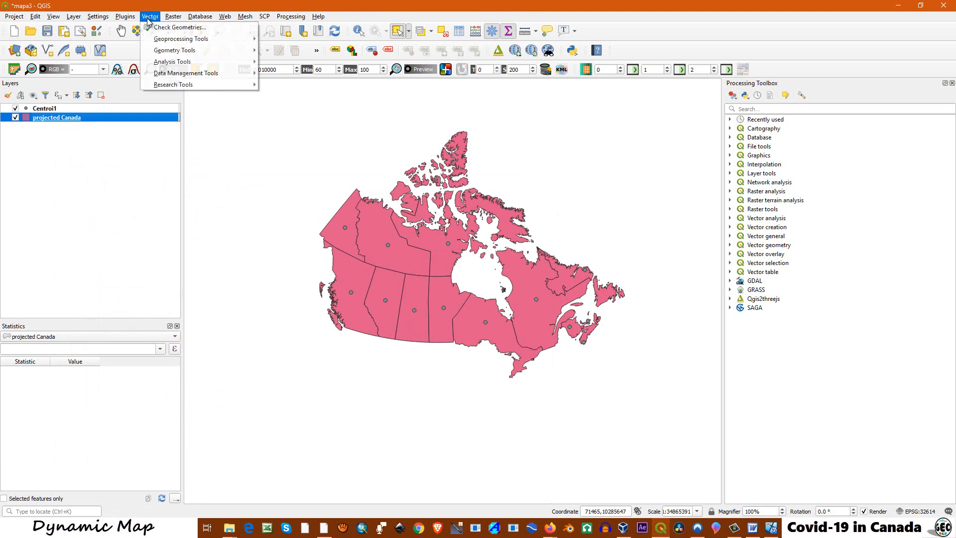
{"action": "mouse_move", "coordinate": [174, 62]}
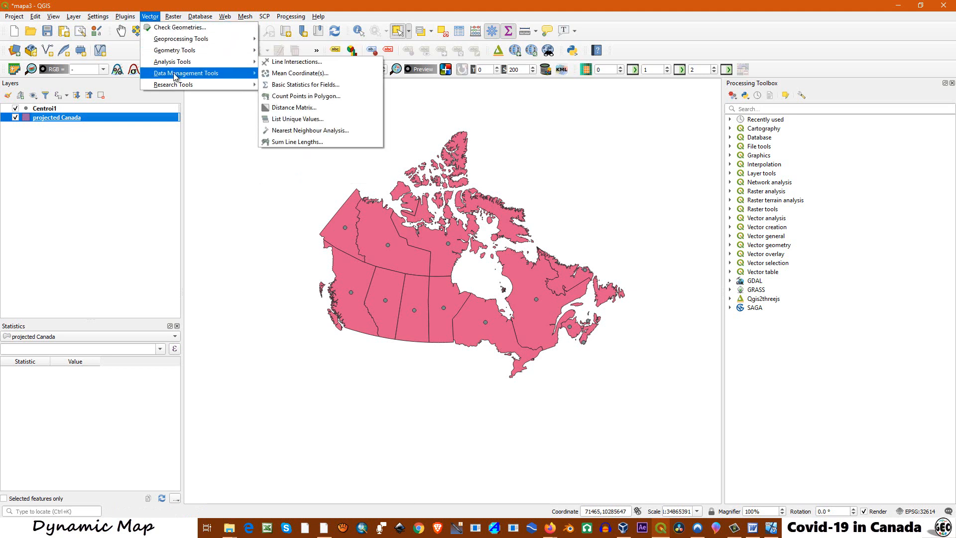
{"action": "mouse_move", "coordinate": [173, 78]}
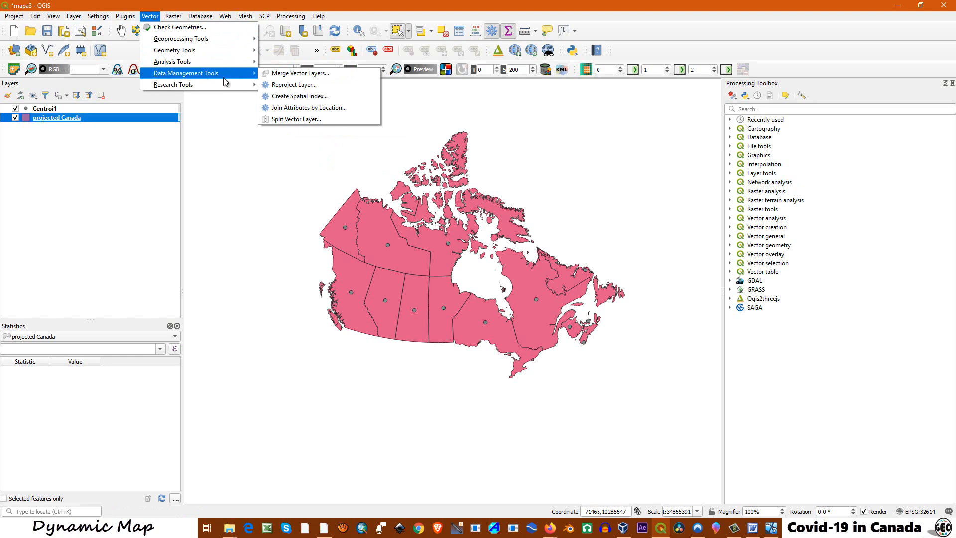
{"action": "left_click", "coordinate": [282, 119]}
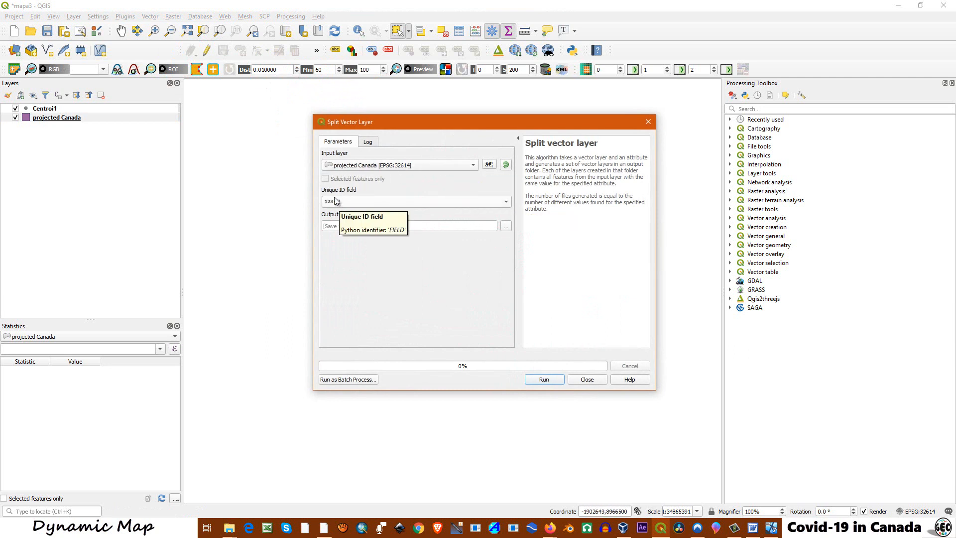
{"action": "left_click", "coordinate": [498, 201]}
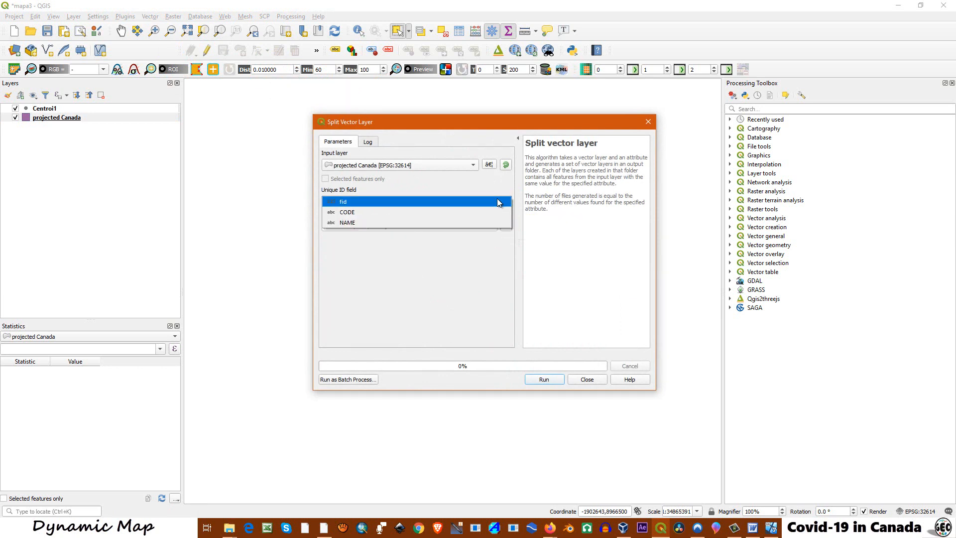
{"action": "left_click", "coordinate": [385, 224]}
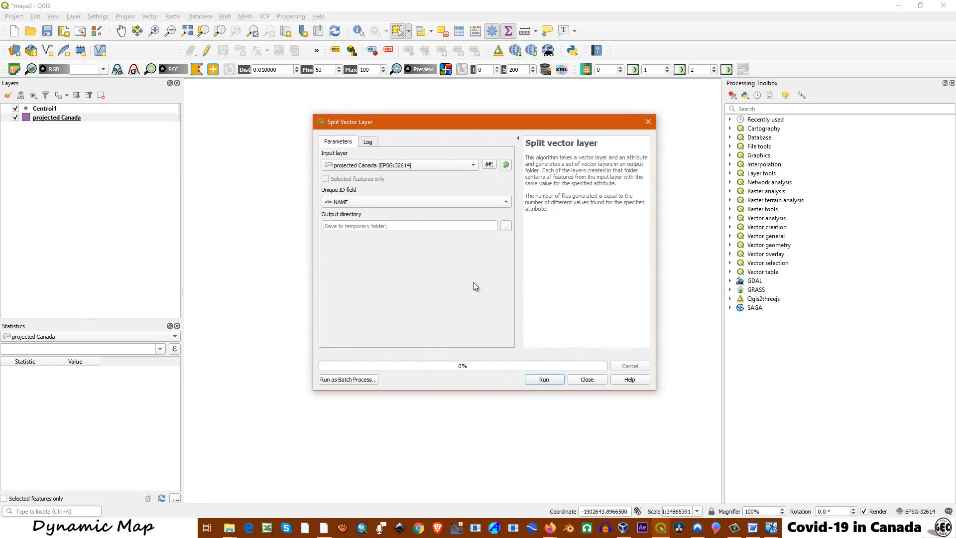
Run the split into a new folder named "provinces and territories of canada" inside Project covid-19 Canada, and close the tool.
{"action": "left_click", "coordinate": [506, 226]}
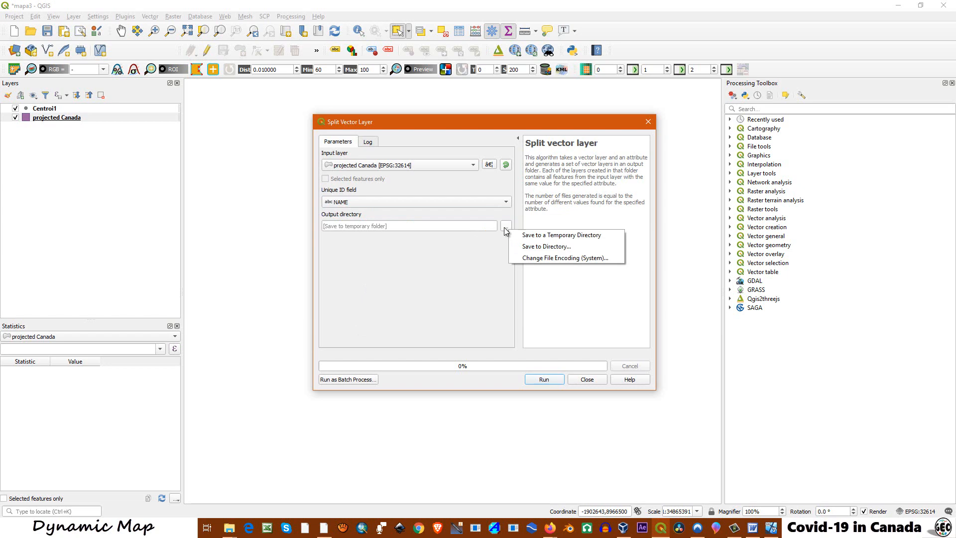
{"action": "left_click", "coordinate": [538, 252]}
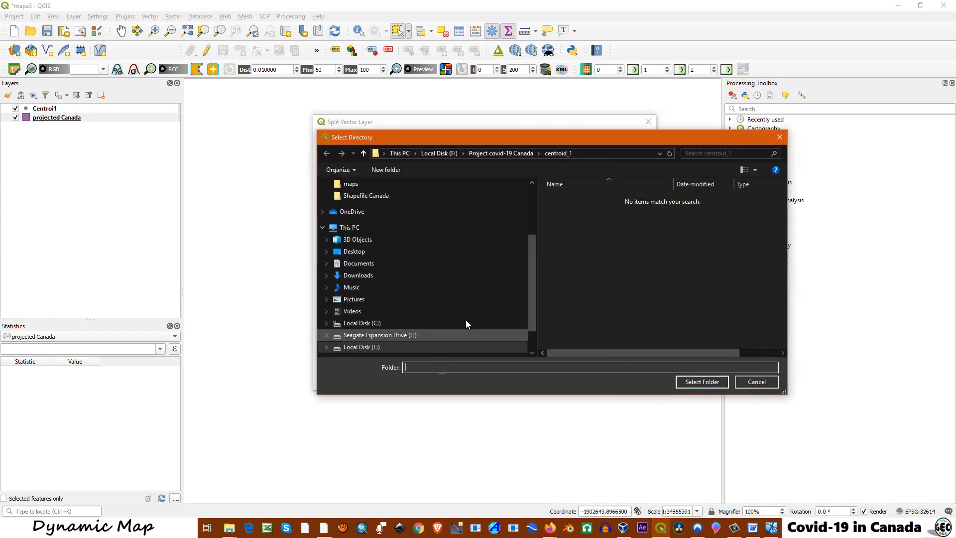
{"action": "left_click", "coordinate": [505, 153]}
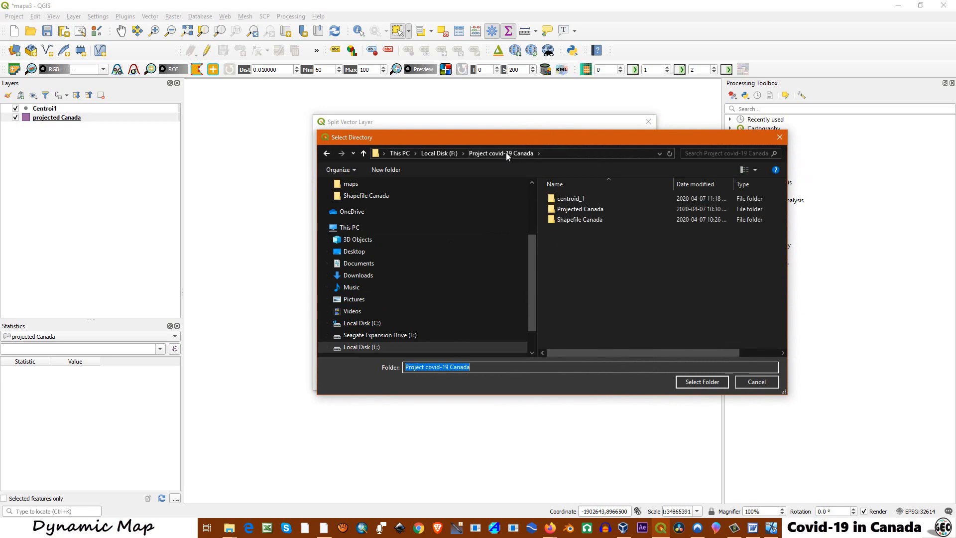
{"action": "left_click", "coordinate": [489, 368]}
{"action": "right_click", "coordinate": [575, 259]}
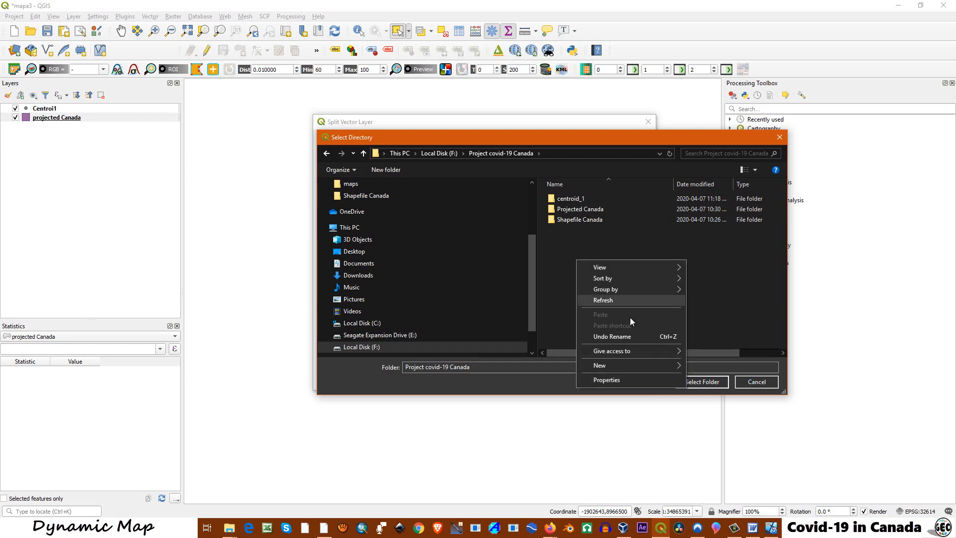
{"action": "mouse_move", "coordinate": [643, 365]}
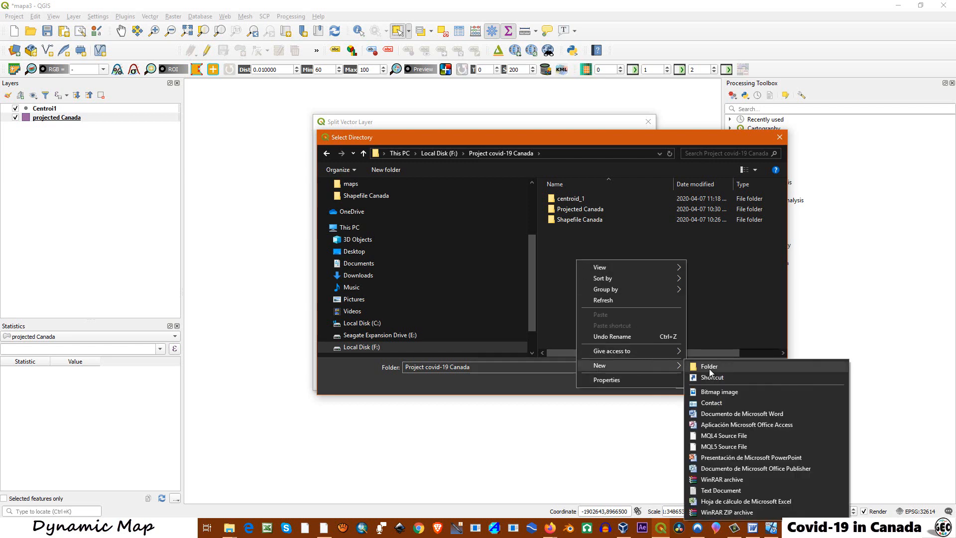
{"action": "left_click", "coordinate": [709, 367]}
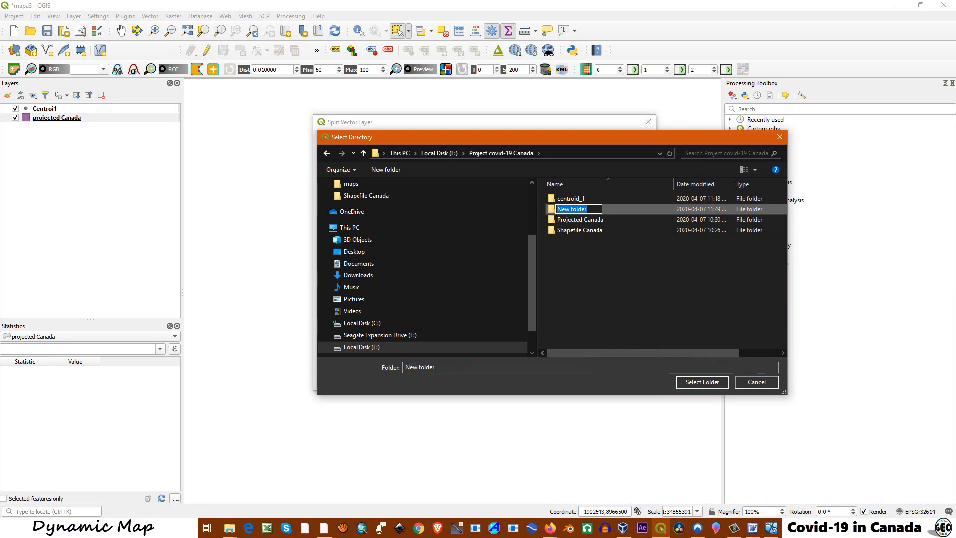
{"action": "type", "text": "provinces and territories"}
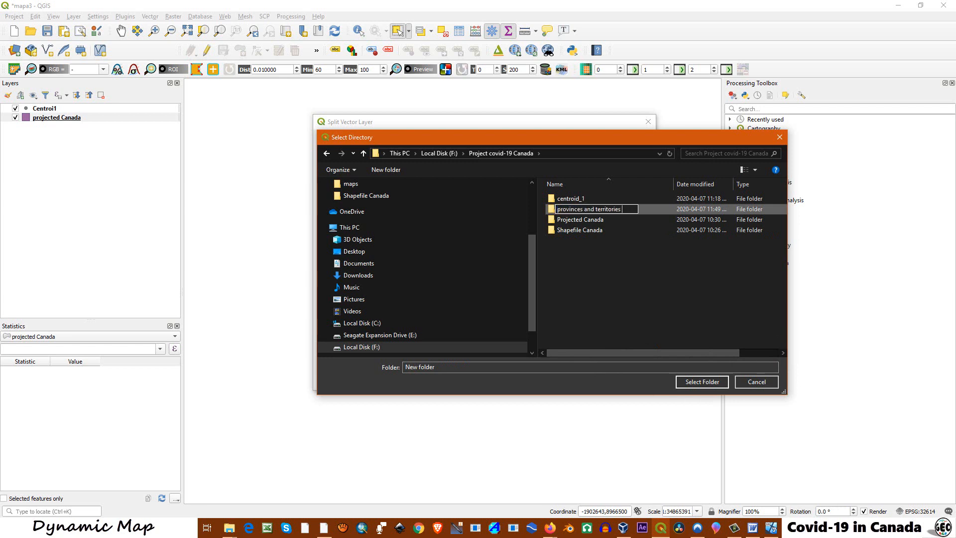
{"action": "type", "text": " of canada"}
{"action": "key", "text": "Return"}
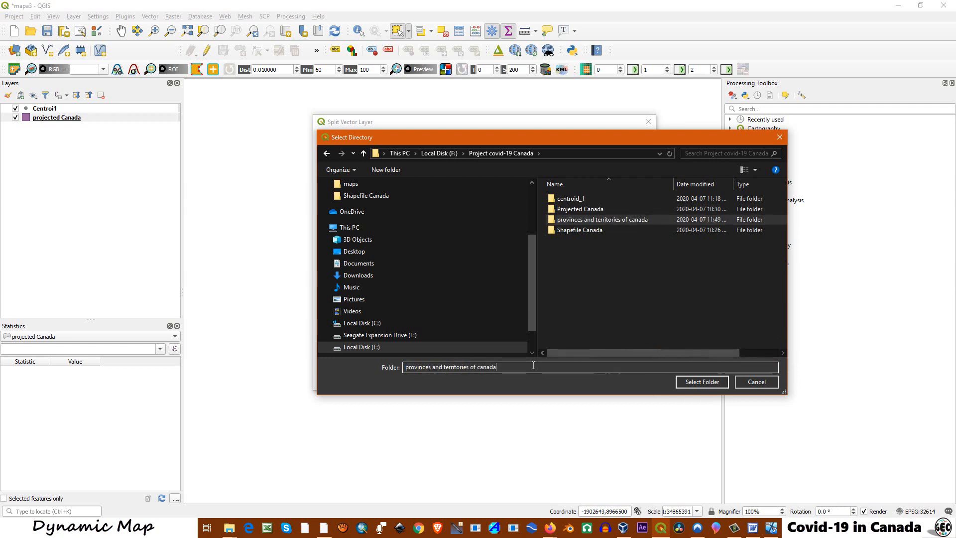
{"action": "left_click", "coordinate": [703, 385]}
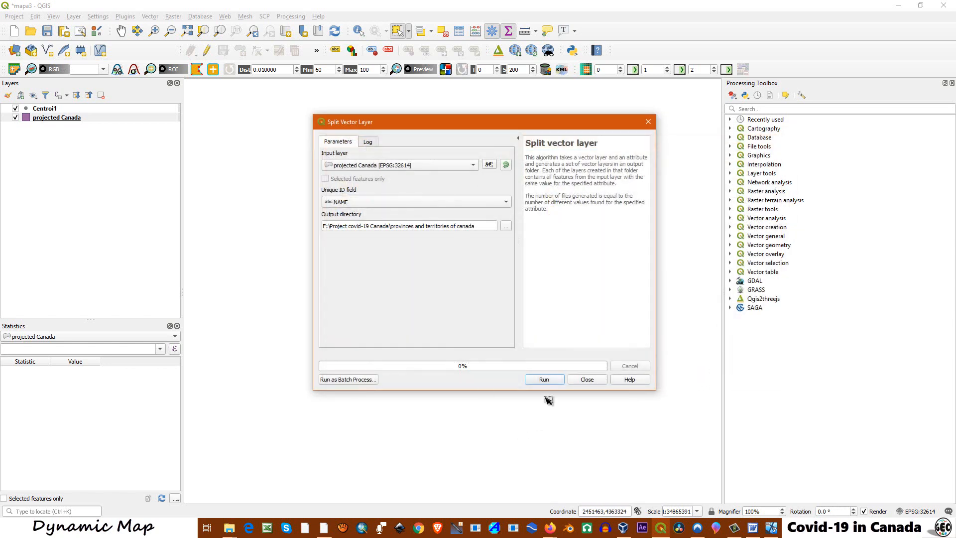
{"action": "left_click", "coordinate": [545, 379]}
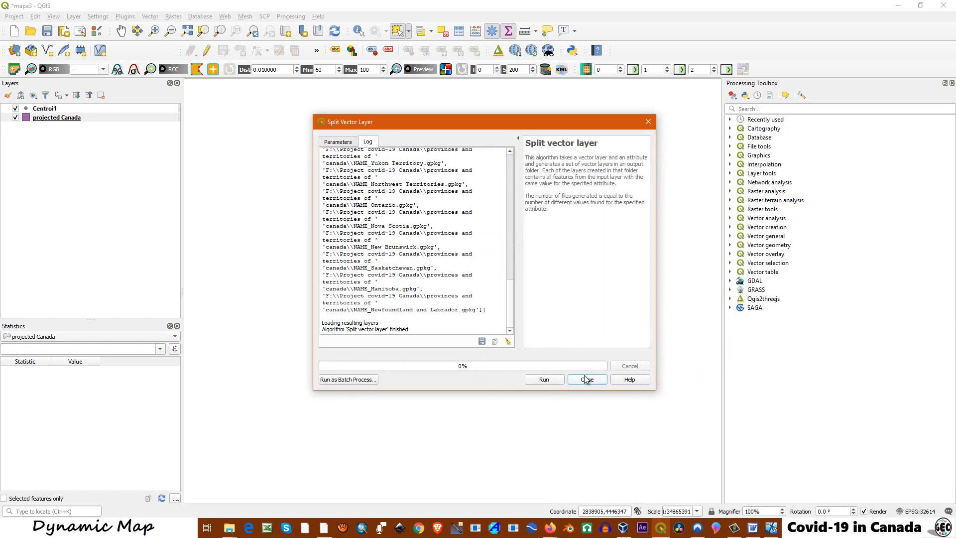
{"action": "left_click", "coordinate": [586, 379]}
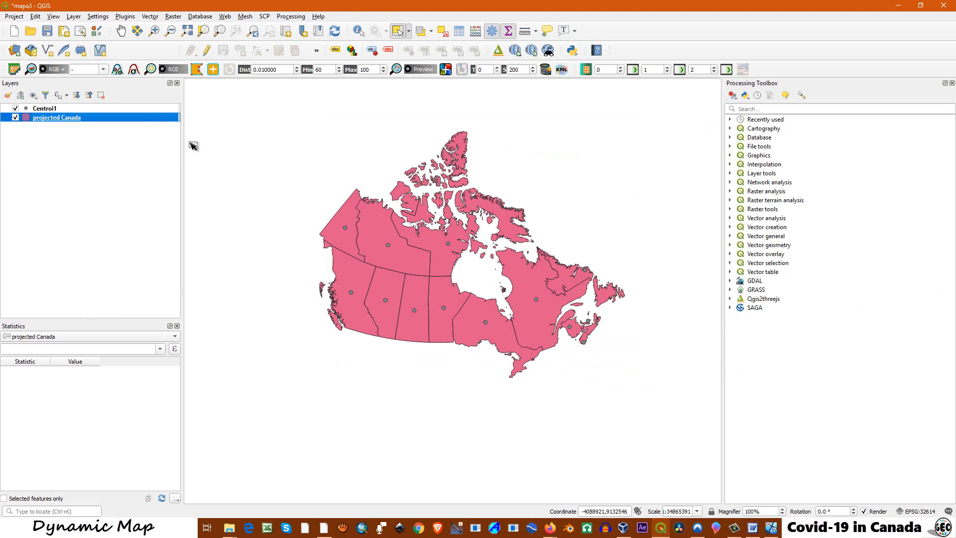
Add all province GeoPackages, from NAME_Alberta to NAME_Yukon Territory, from the provinces and territories of canada folder as vector layers.
{"action": "left_click", "coordinate": [15, 51]}
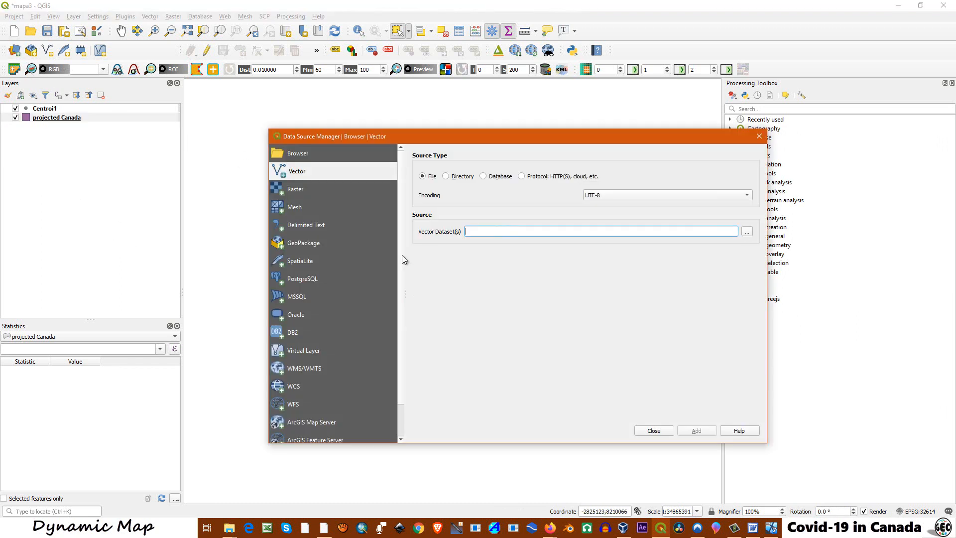
{"action": "left_click", "coordinate": [747, 232]}
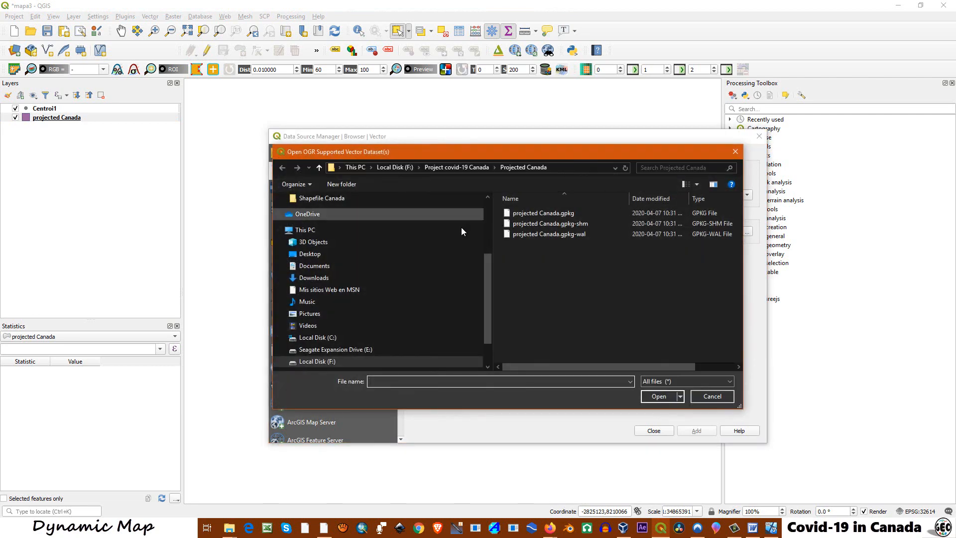
{"action": "left_click", "coordinate": [468, 166]}
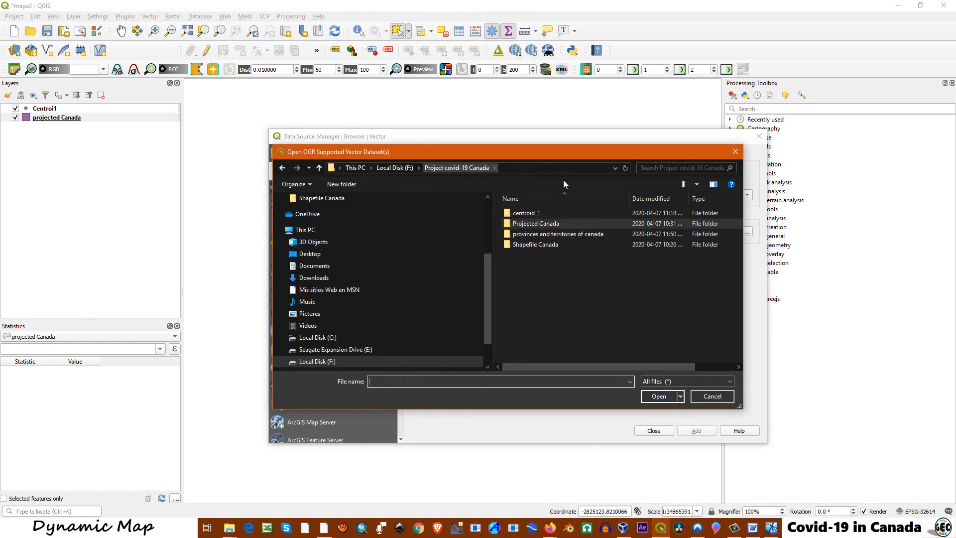
{"action": "double_click", "coordinate": [558, 234]}
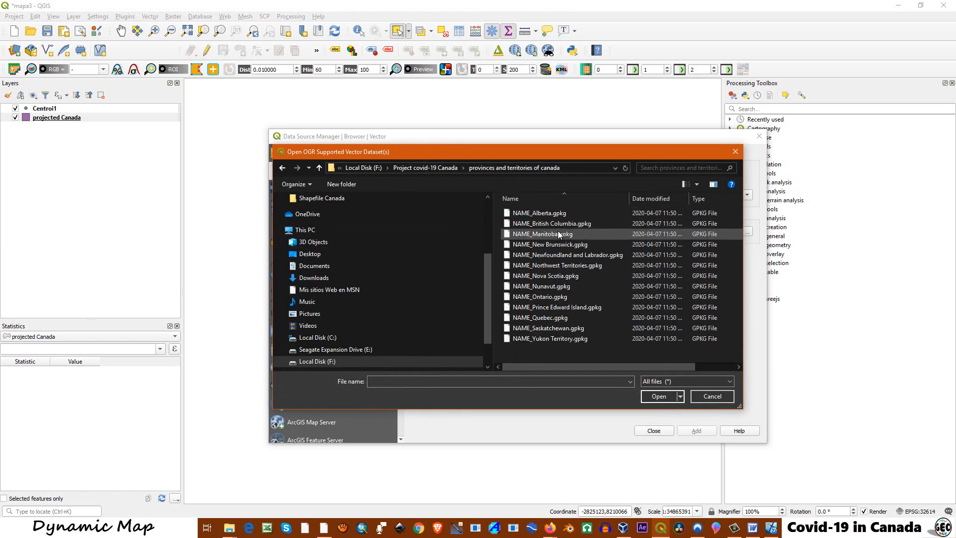
{"action": "left_click", "coordinate": [550, 212]}
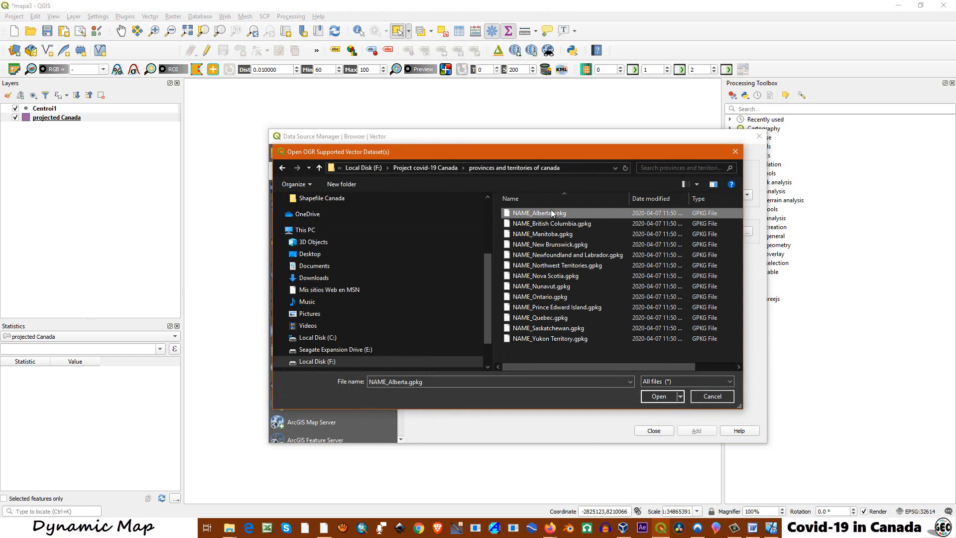
{"action": "left_click", "coordinate": [537, 339], "text": "shift"}
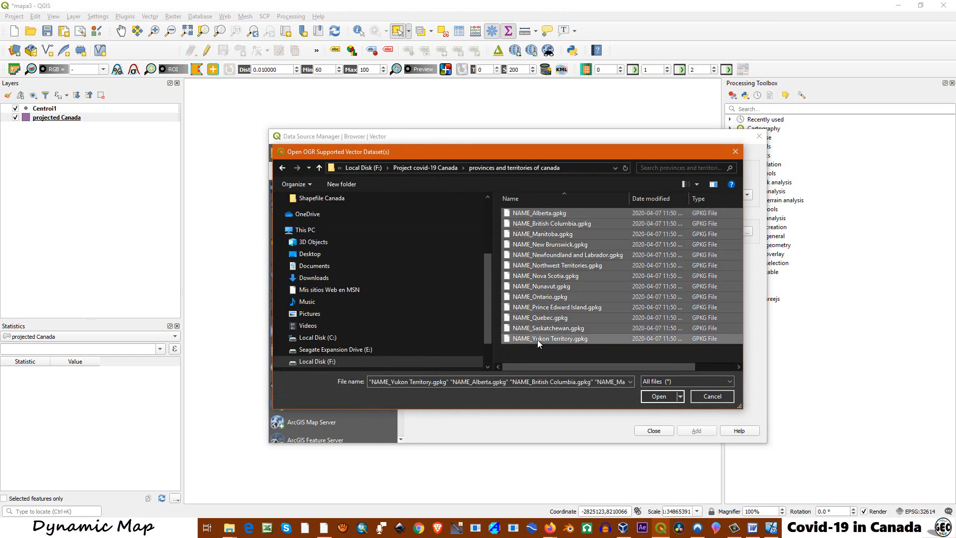
{"action": "left_click", "coordinate": [658, 397]}
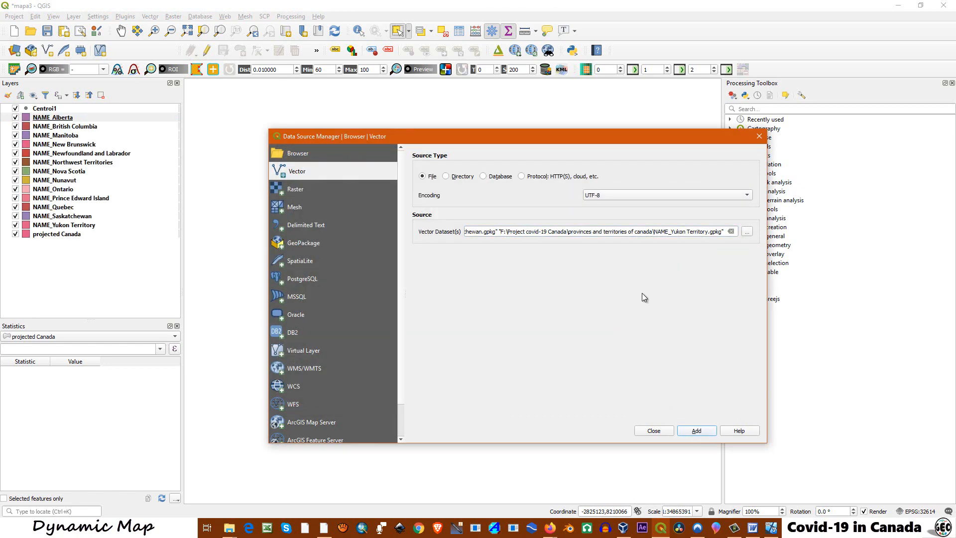
{"action": "left_click", "coordinate": [760, 136]}
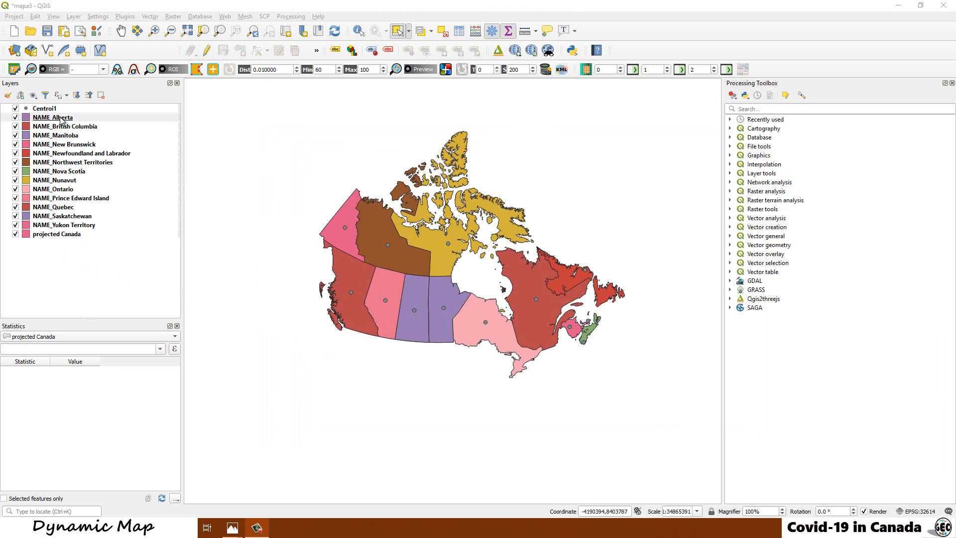
Set the simple fill color of the NAME_Alberta layer to dark green and apply the symbology.
{"action": "left_click", "coordinate": [60, 119]}
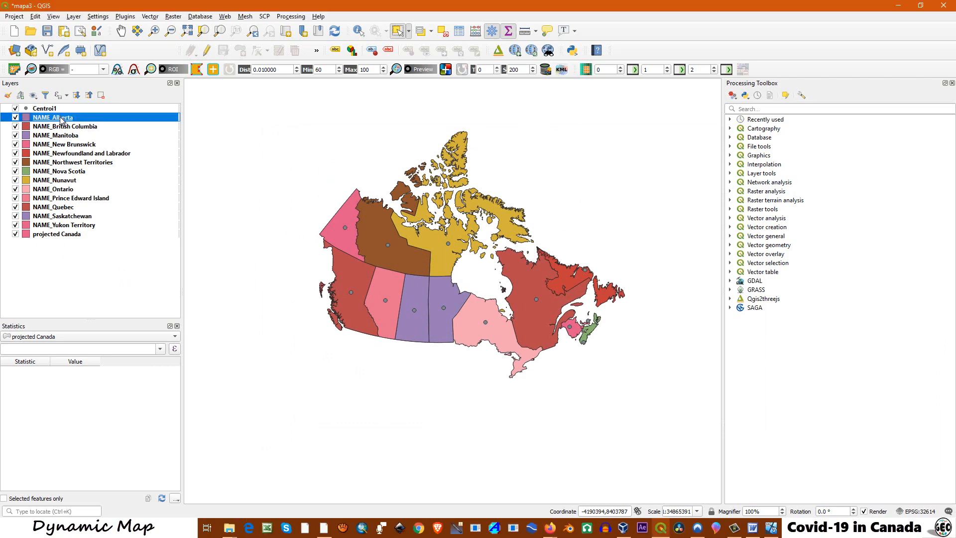
{"action": "right_click", "coordinate": [61, 119]}
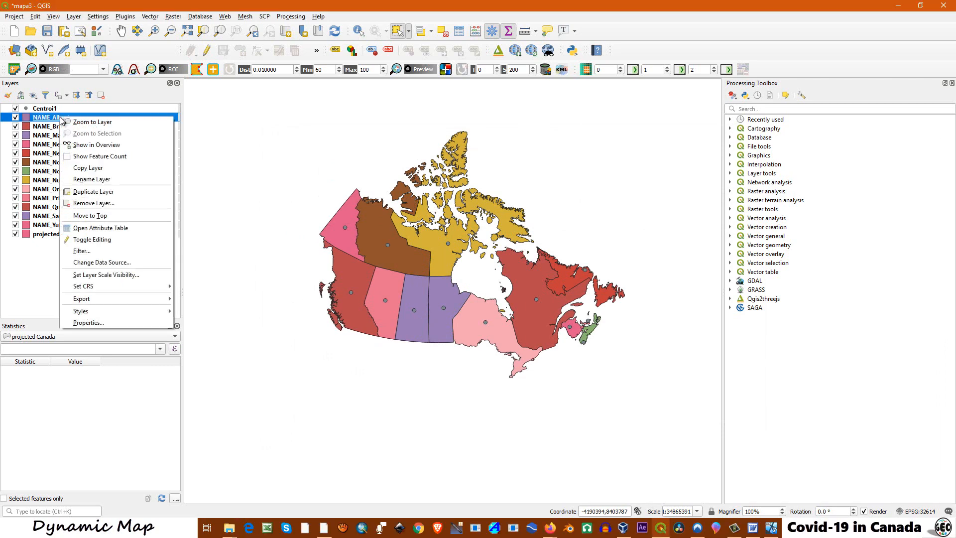
{"action": "left_click", "coordinate": [95, 324]}
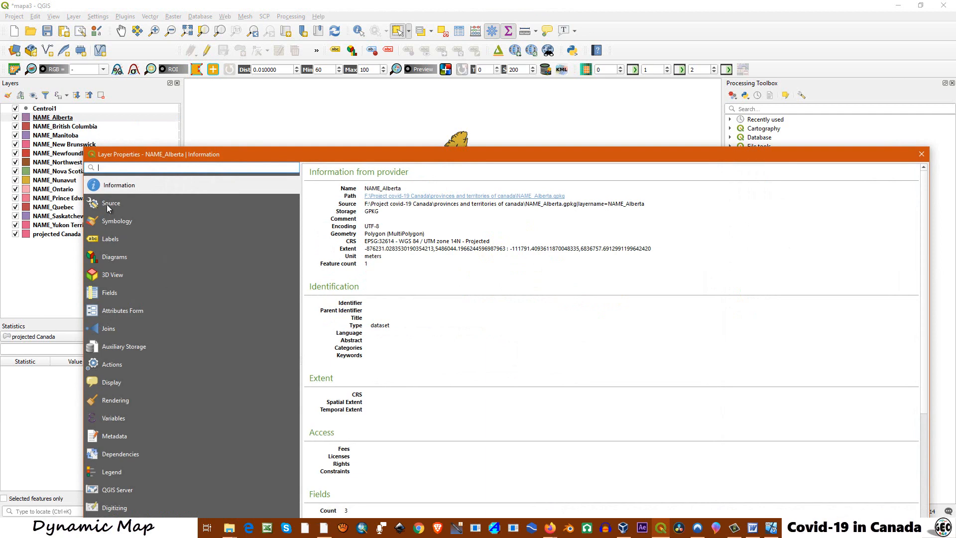
{"action": "left_click", "coordinate": [116, 219]}
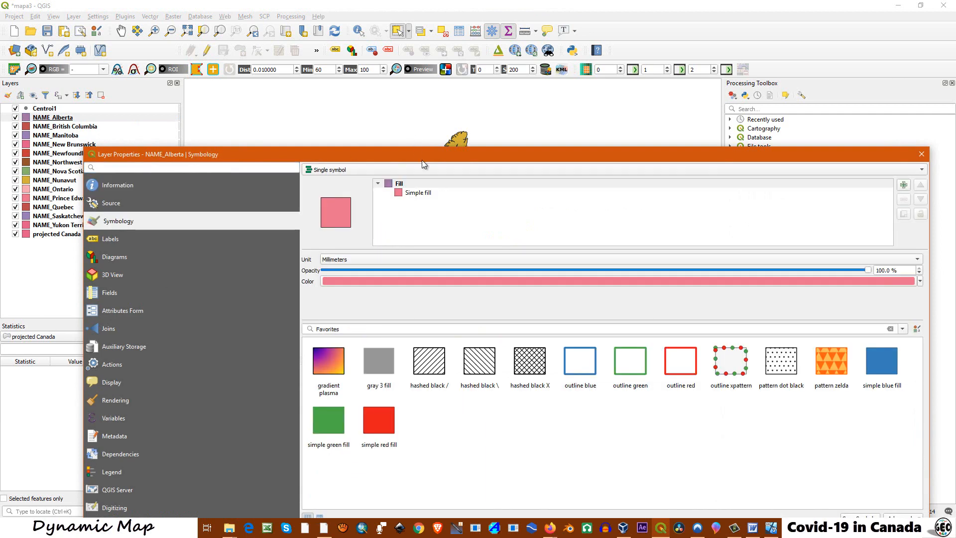
{"action": "left_click_drag", "start_coordinate": [428, 152], "coordinate": [408, 63]}
{"action": "left_click", "coordinate": [393, 105]}
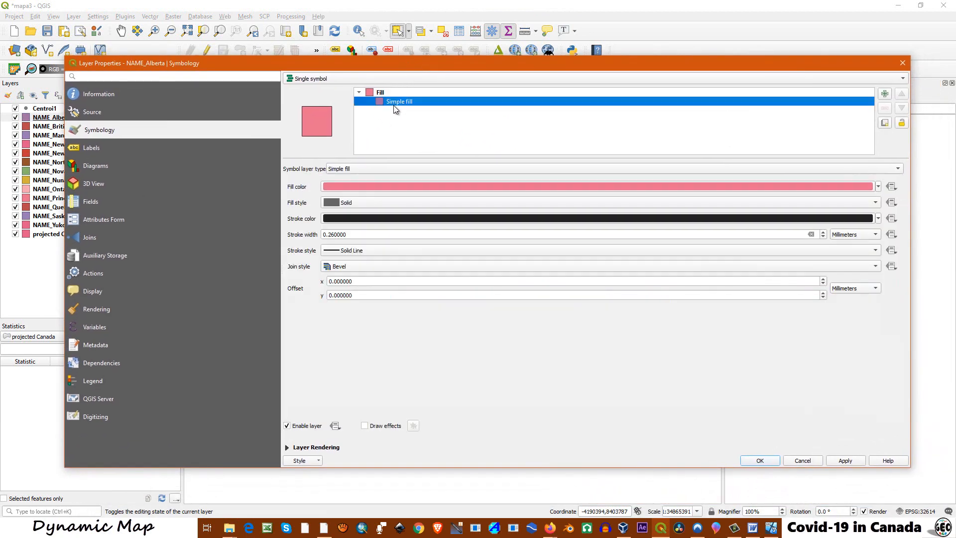
{"action": "left_click", "coordinate": [878, 187]}
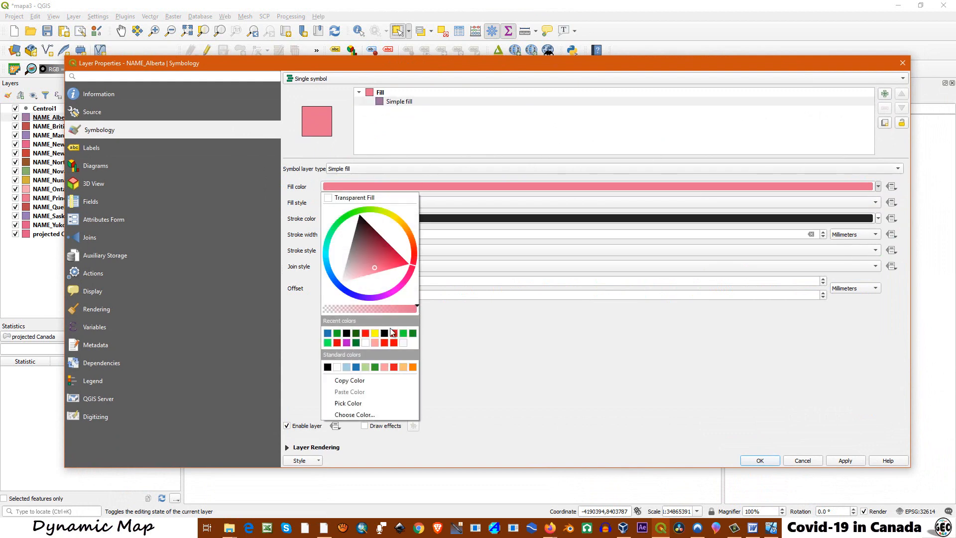
{"action": "left_click", "coordinate": [412, 333]}
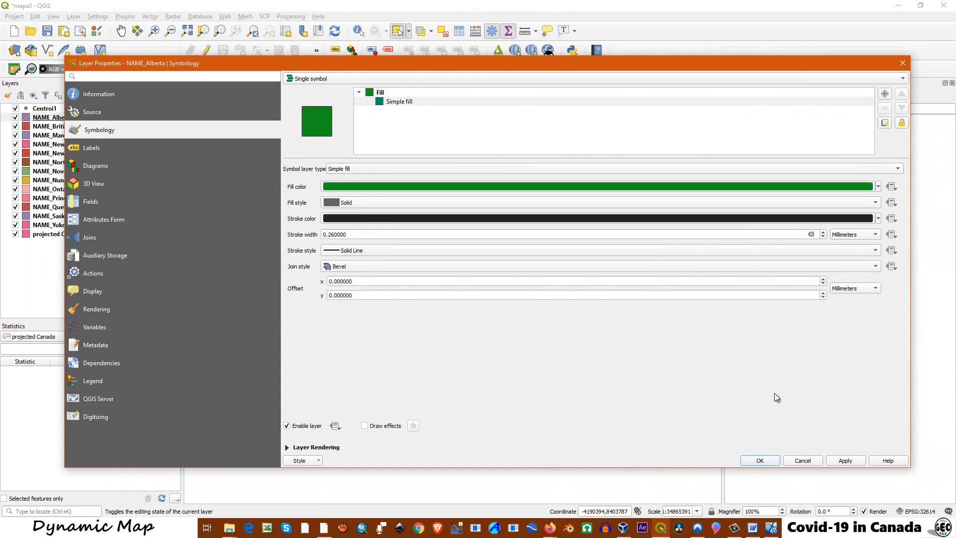
{"action": "left_click", "coordinate": [844, 461]}
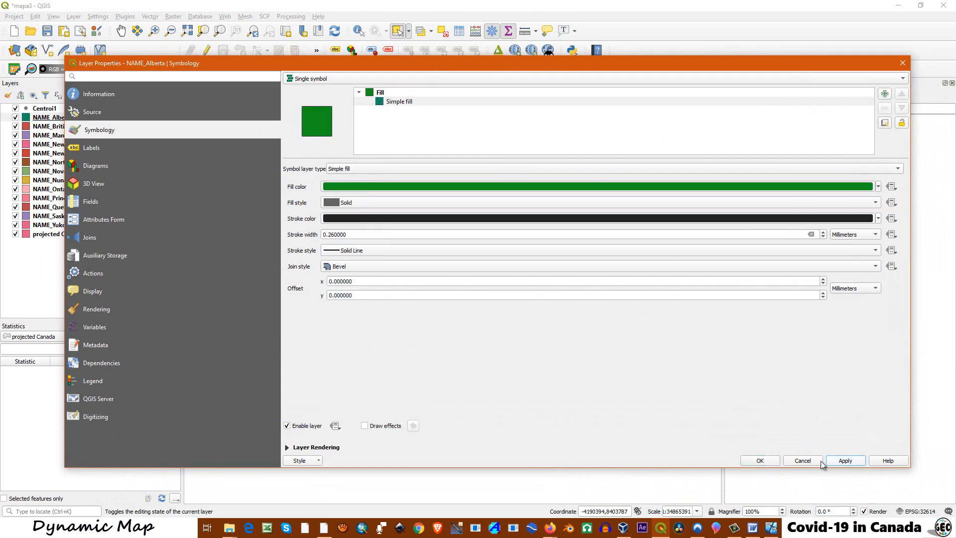
{"action": "left_click", "coordinate": [772, 461]}
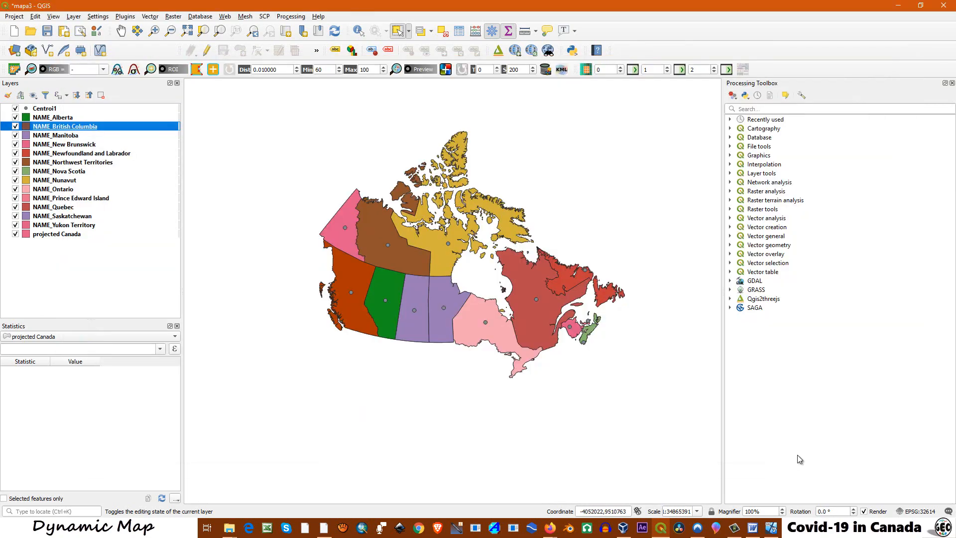
Open the layer properties of NAME_New Brunswick.
{"action": "double_click", "coordinate": [80, 144]}
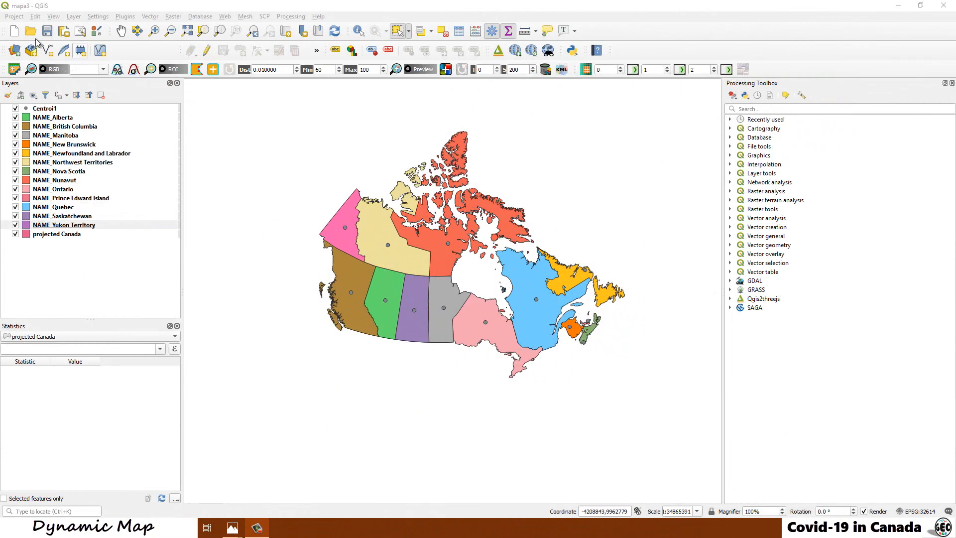
{"action": "left_click", "coordinate": [18, 17]}
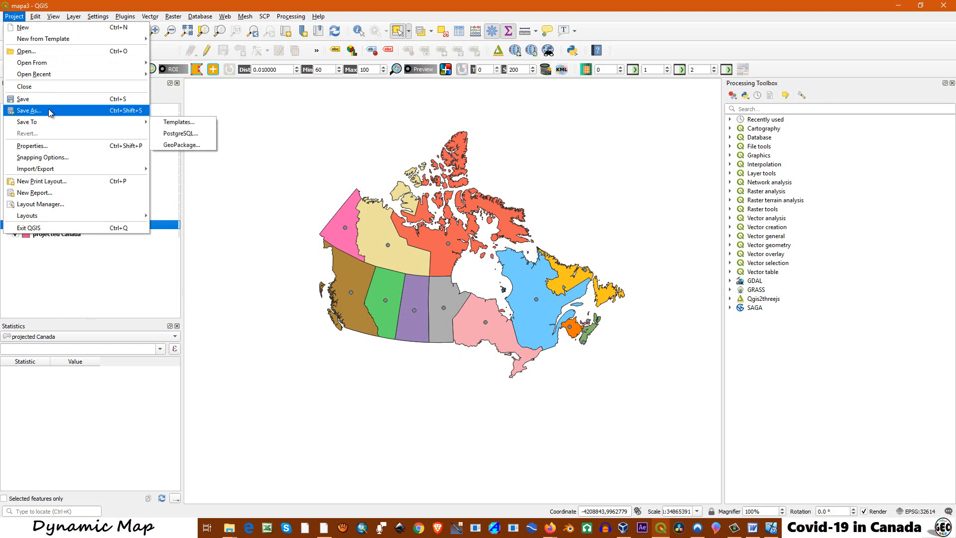
{"action": "left_click", "coordinate": [232, 110]}
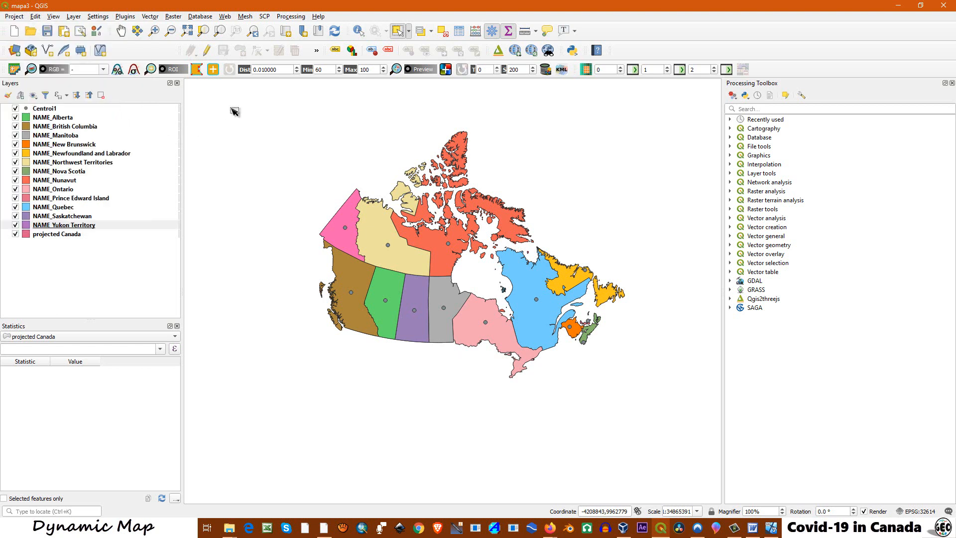
Remove the projected Canada layer from the project.
{"action": "left_click", "coordinate": [46, 235]}
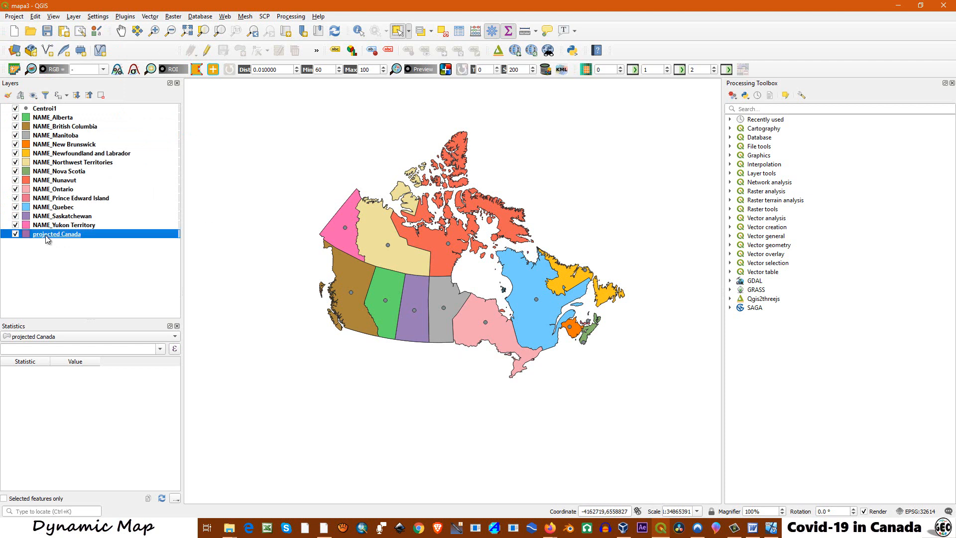
{"action": "right_click", "coordinate": [45, 235]}
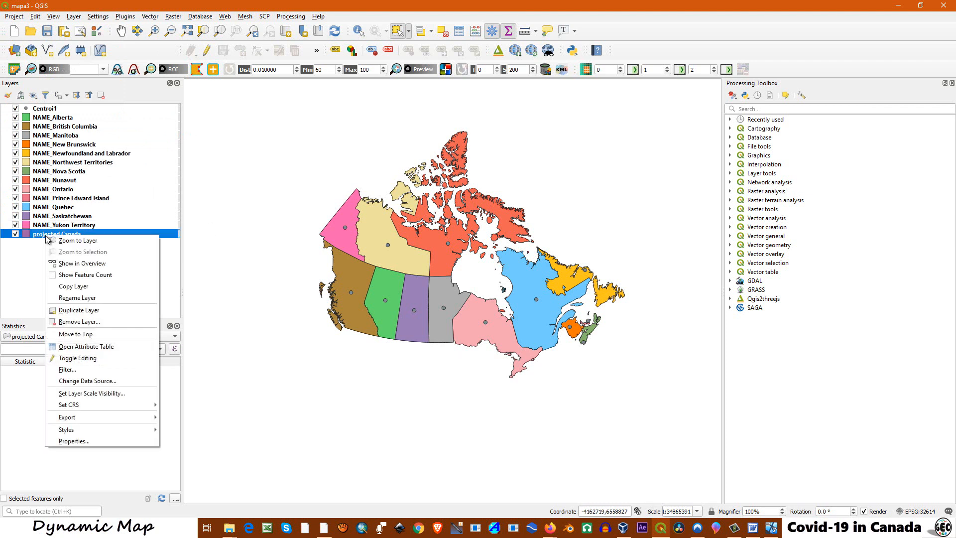
{"action": "left_click", "coordinate": [77, 322]}
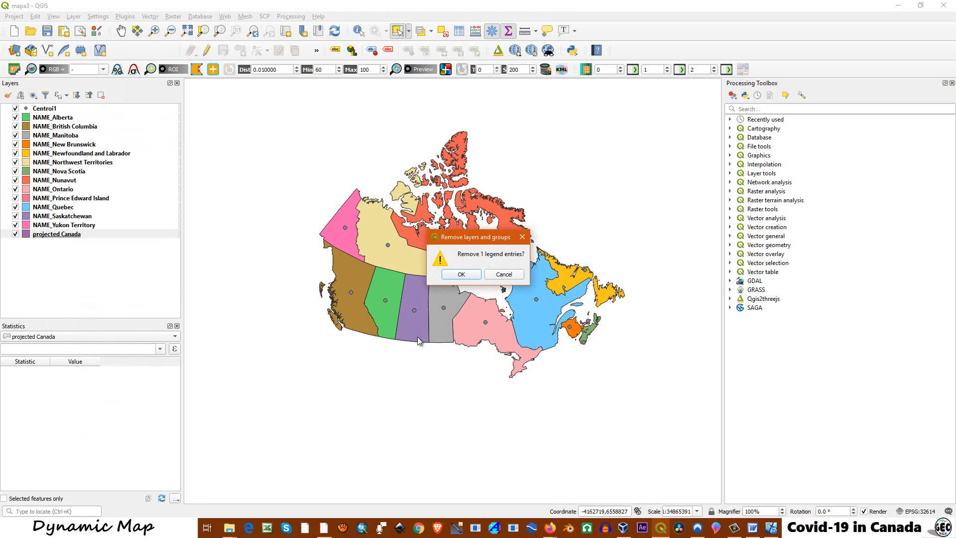
{"action": "left_click", "coordinate": [454, 276]}
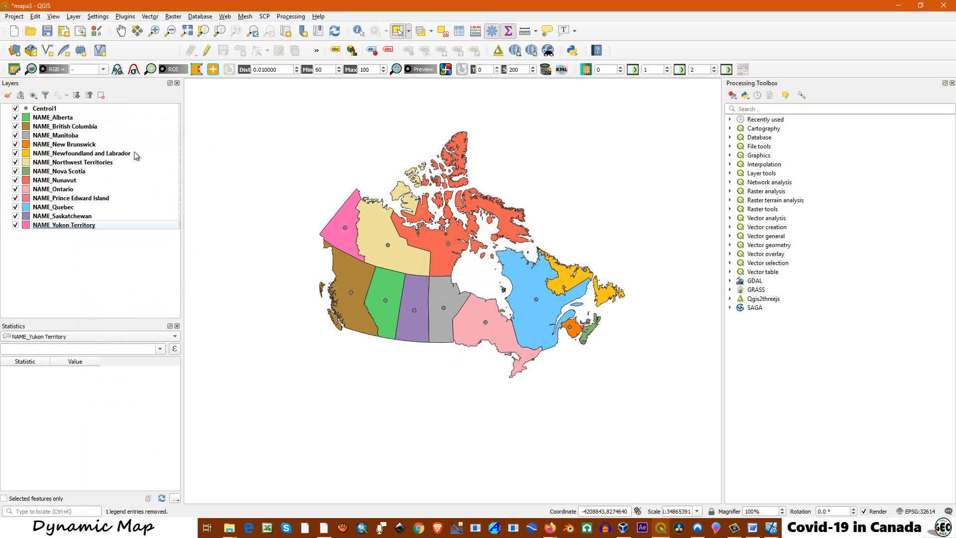
Start exporting the features of the Centroi1 layer to a new vector file.
{"action": "left_click", "coordinate": [50, 112]}
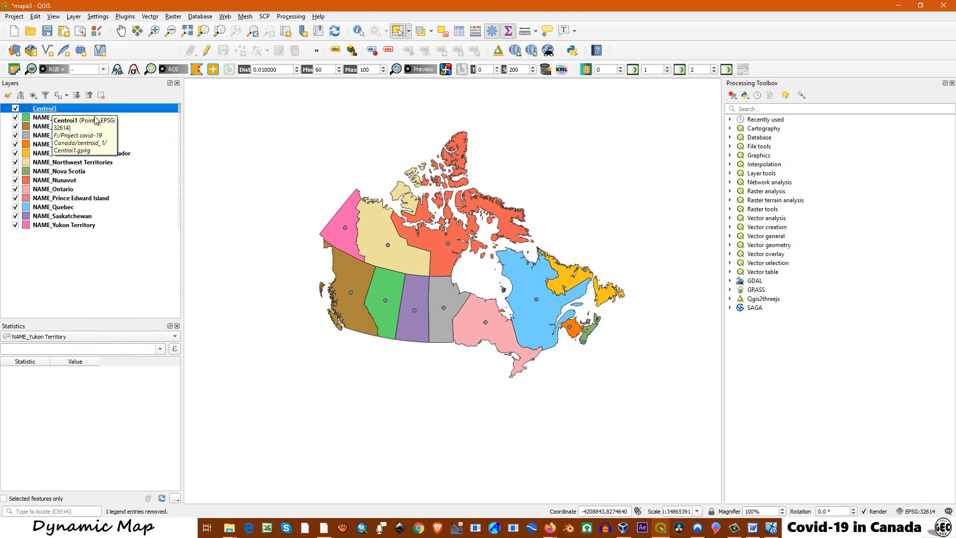
{"action": "right_click", "coordinate": [54, 110]}
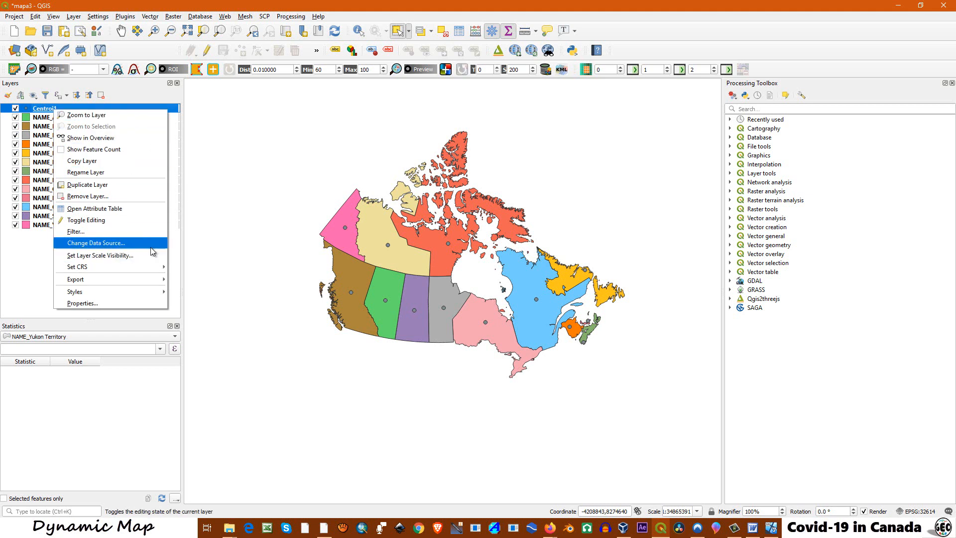
{"action": "mouse_move", "coordinate": [162, 280]}
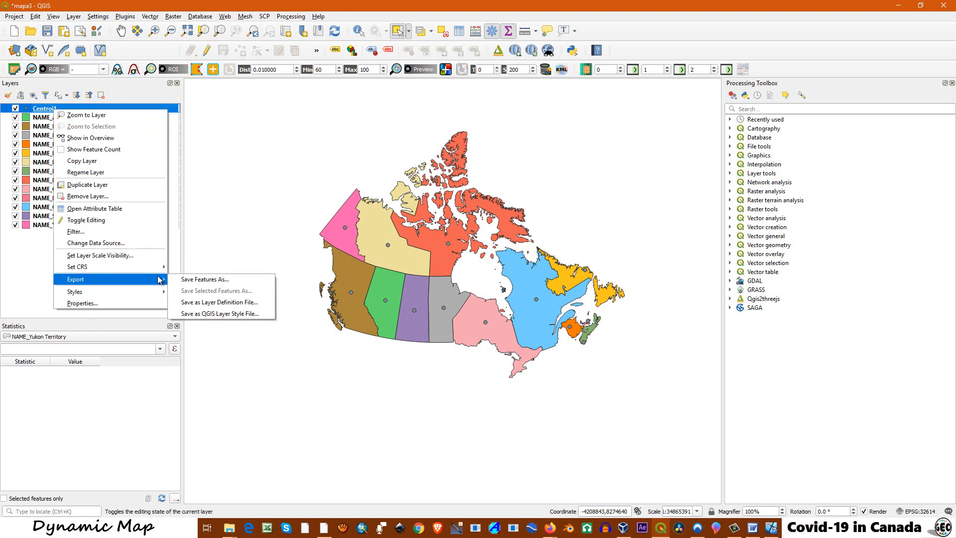
{"action": "left_click", "coordinate": [189, 281]}
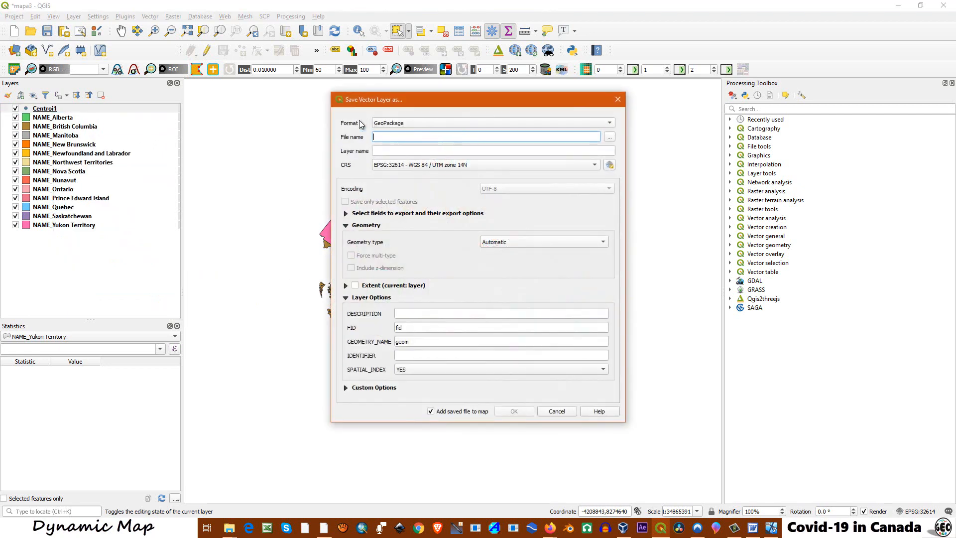
{"action": "left_click", "coordinate": [611, 124]}
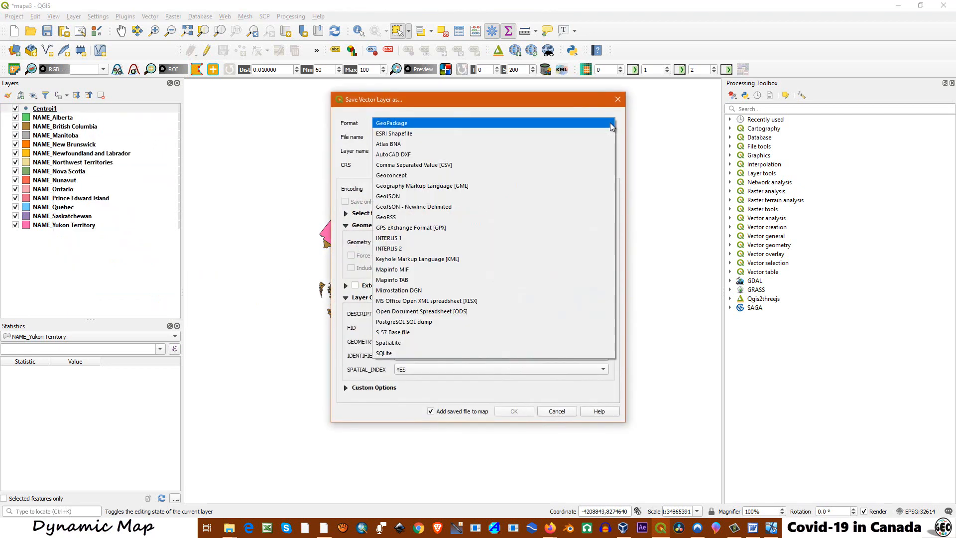
{"action": "left_click", "coordinate": [398, 134]}
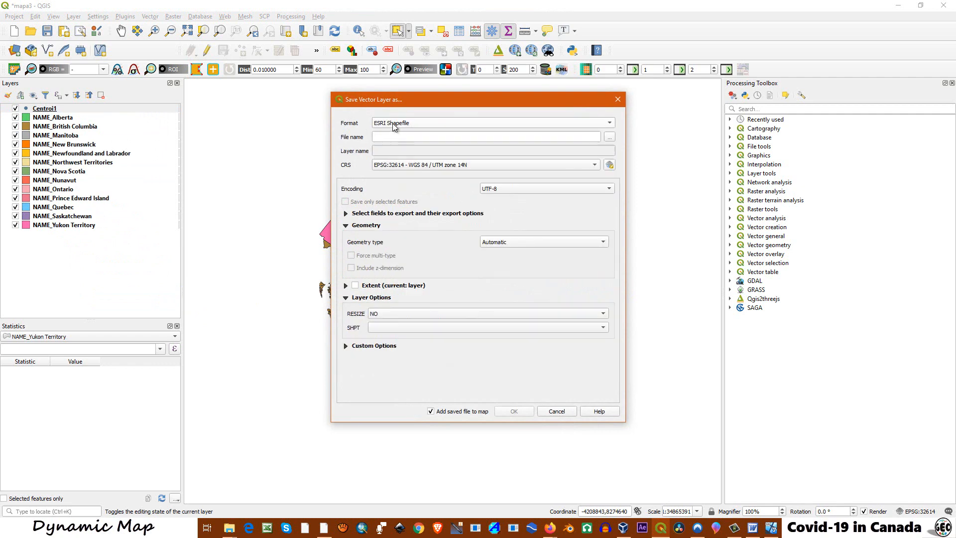
{"action": "left_click", "coordinate": [605, 122]}
{"action": "left_click", "coordinate": [393, 112]}
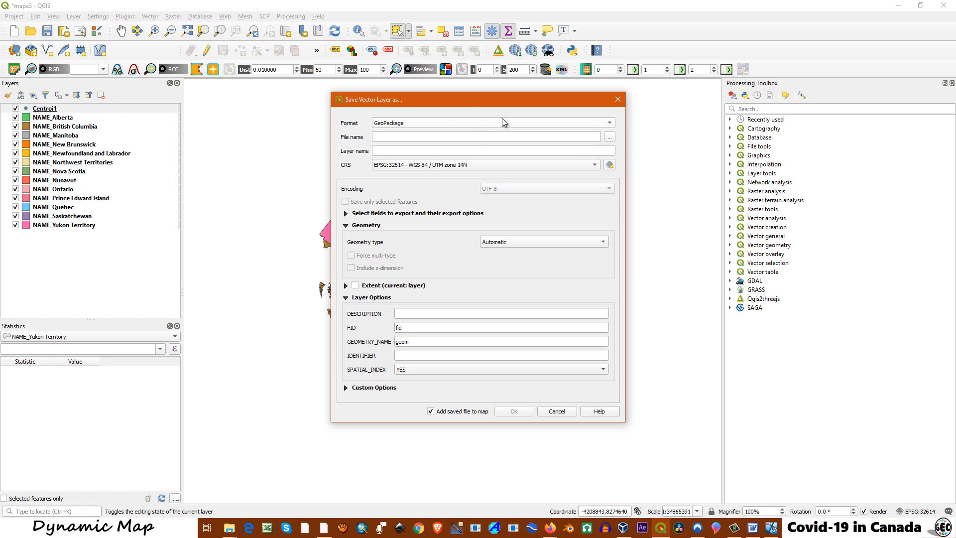
Create a folder named centroid_2 inside Project covid-19 Canada and open it as the export destination.
{"action": "left_click", "coordinate": [609, 137]}
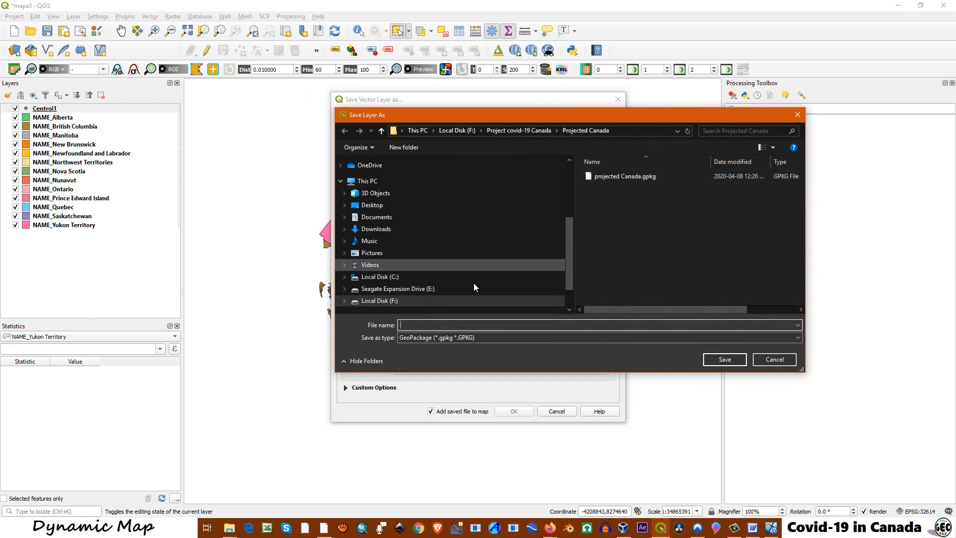
{"action": "left_click", "coordinate": [524, 132]}
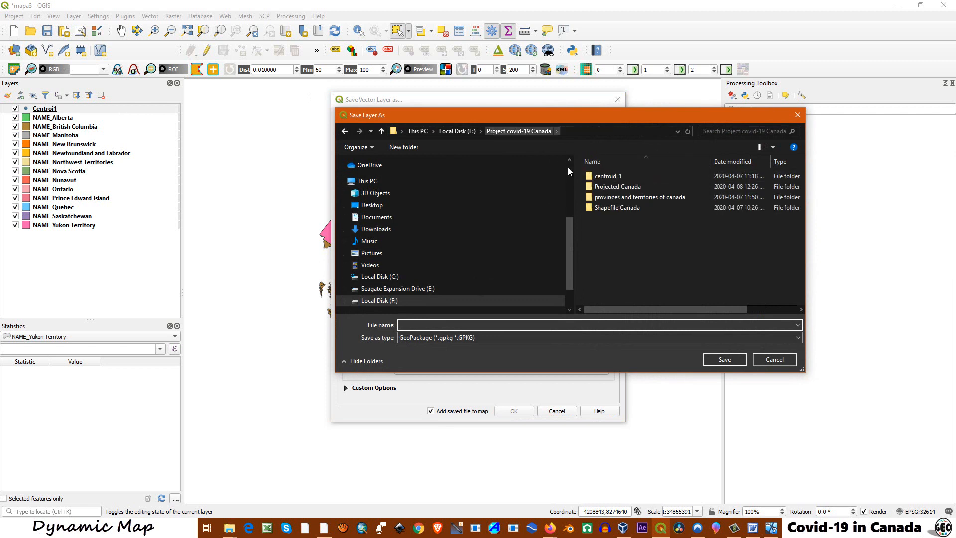
{"action": "left_click", "coordinate": [610, 178]}
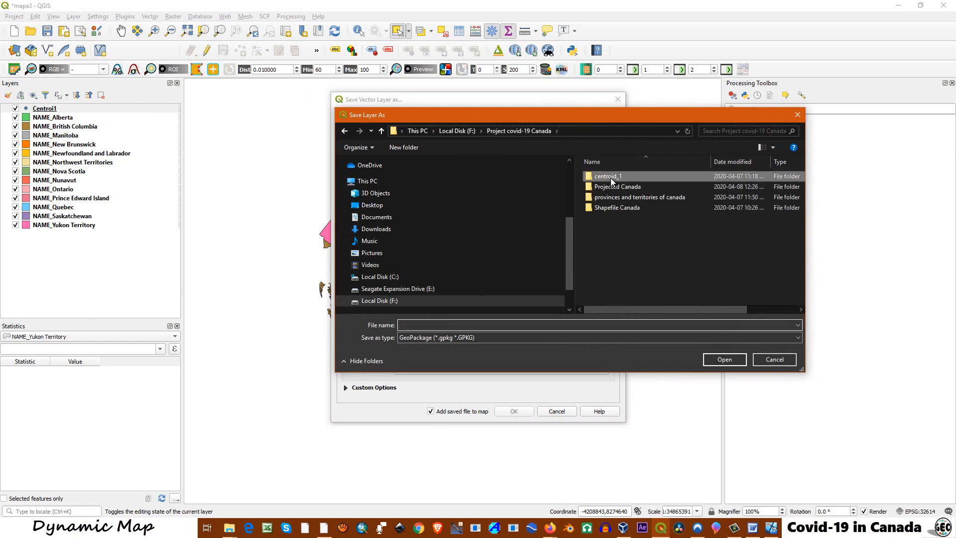
{"action": "right_click", "coordinate": [597, 224]}
{"action": "mouse_move", "coordinate": [653, 327]}
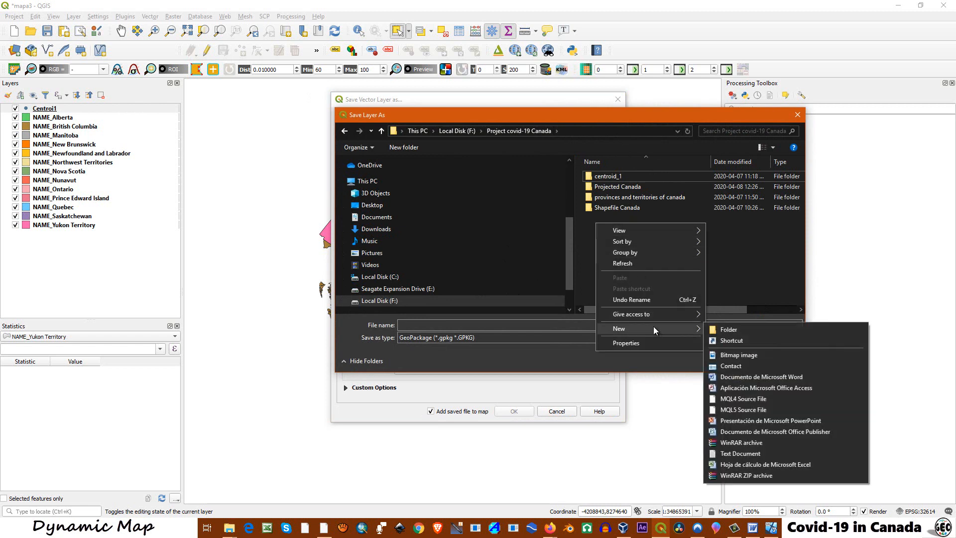
{"action": "left_click", "coordinate": [736, 327]}
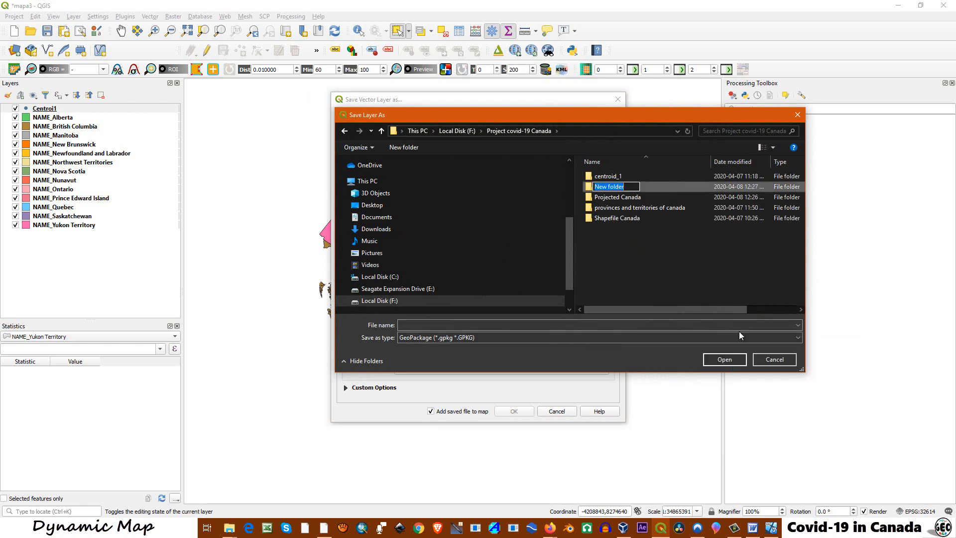
{"action": "type", "text": "centroid_2"}
{"action": "key", "text": "Return"}
{"action": "left_click", "coordinate": [728, 359]}
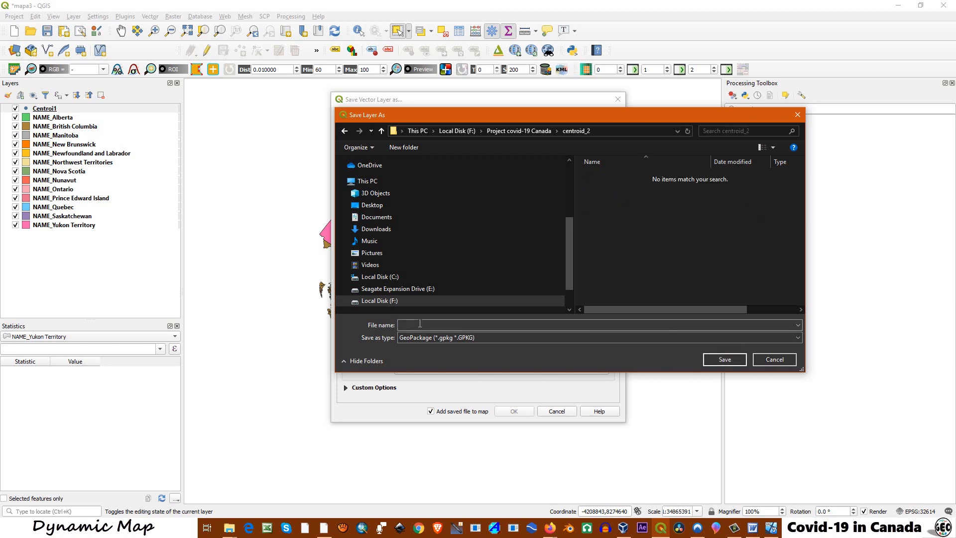
Name the GeoPackage centrid_2 and export the layer with the saved file added to the map.
{"action": "type", "text": "centrid_2"}
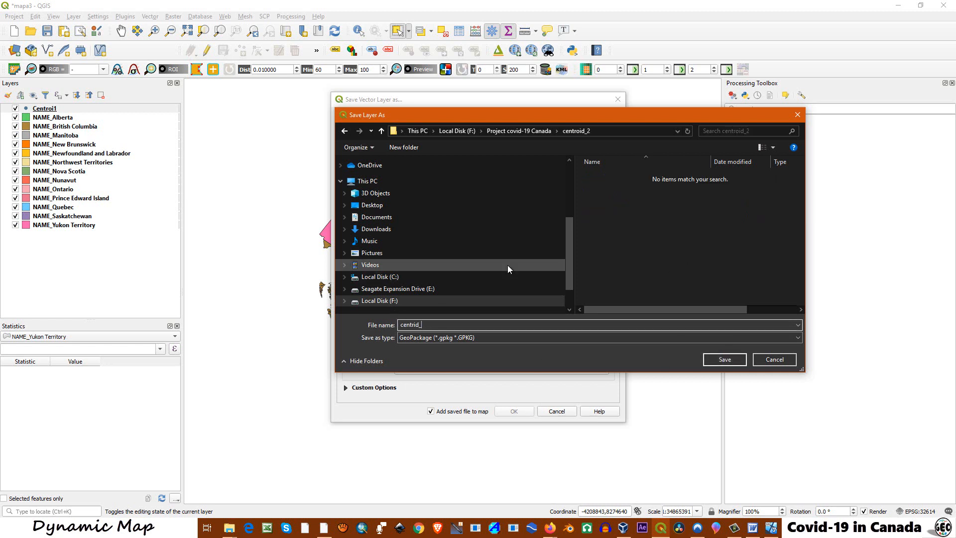
{"action": "left_click", "coordinate": [723, 360]}
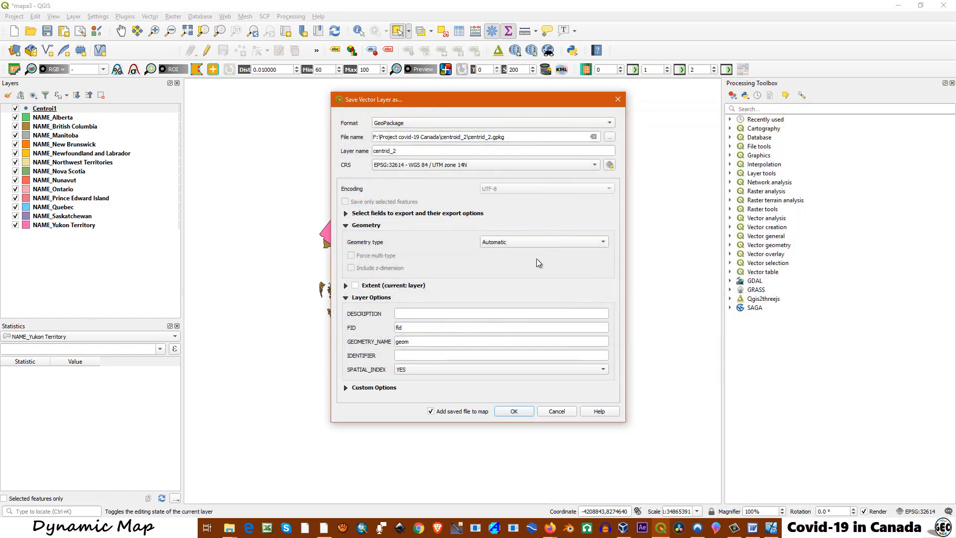
{"action": "left_click", "coordinate": [515, 411]}
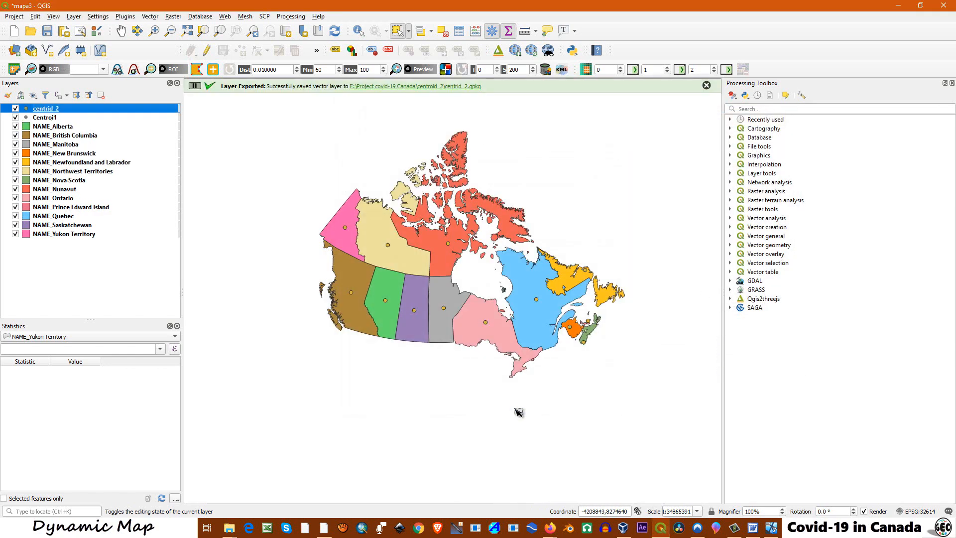
Export the centrid_2 layer as GeoPackage Centroid_3 into a new Centroid_3 folder inside Project covid-19 Canada.
{"action": "right_click", "coordinate": [52, 110]}
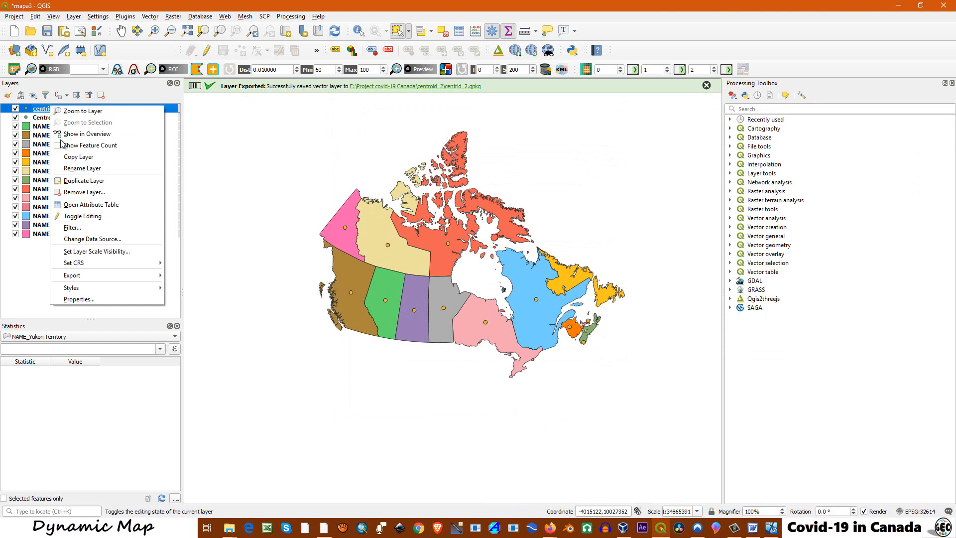
{"action": "mouse_move", "coordinate": [120, 274]}
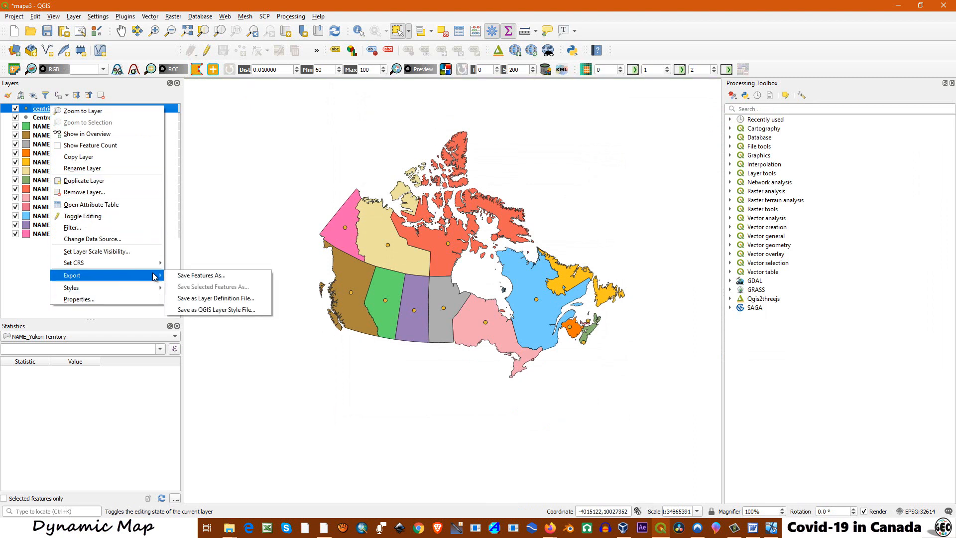
{"action": "left_click", "coordinate": [189, 276]}
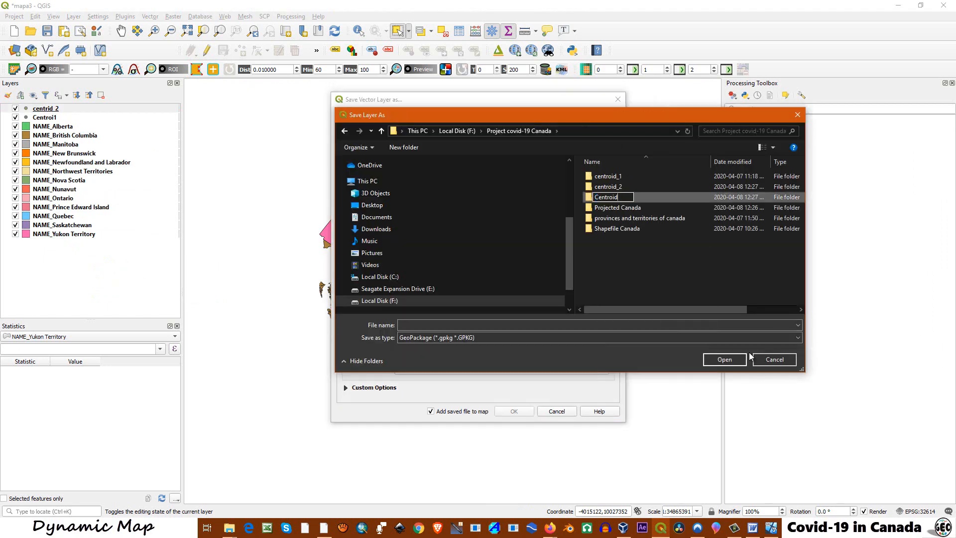
{"action": "left_click", "coordinate": [530, 412]}
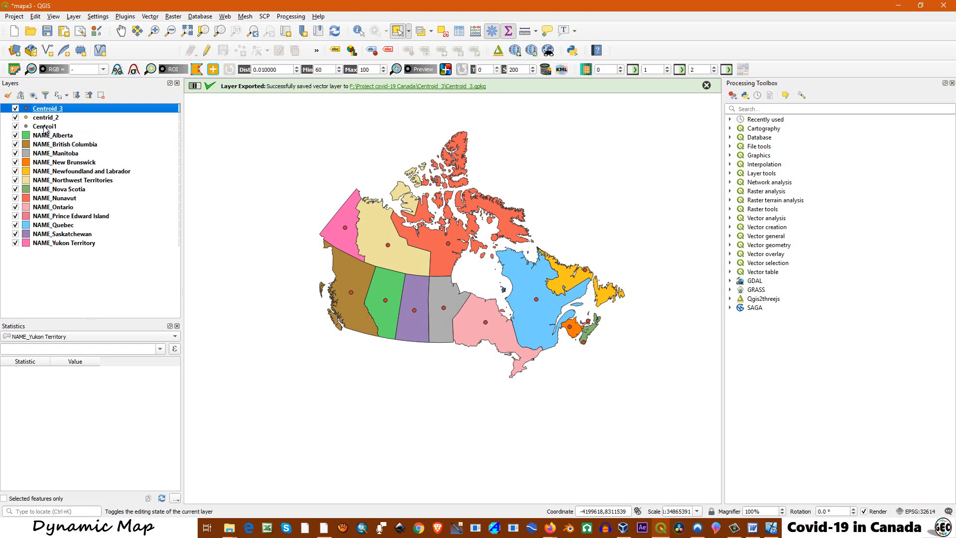
Rename the Centroi1 layer to "Comulative Reported Deaths".
{"action": "left_click", "coordinate": [45, 127]}
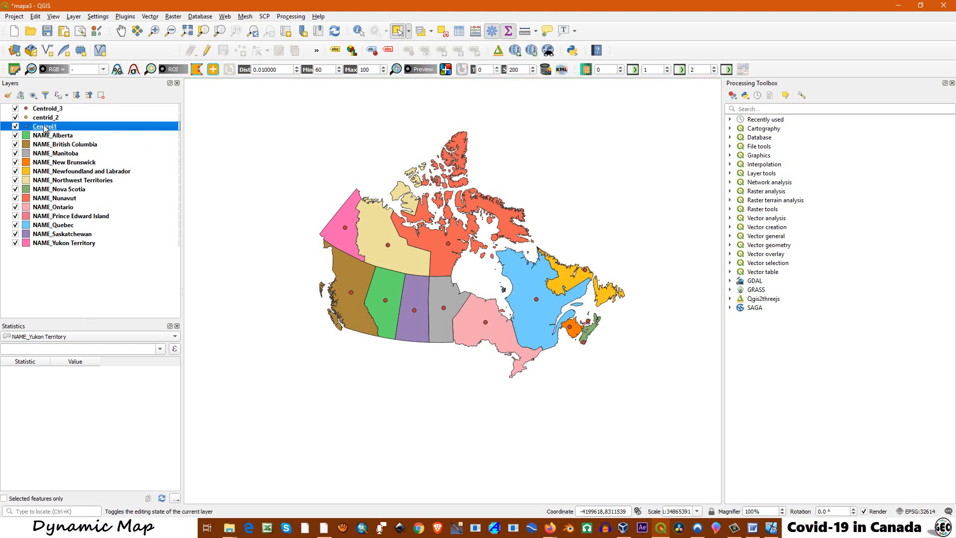
{"action": "right_click", "coordinate": [44, 128]}
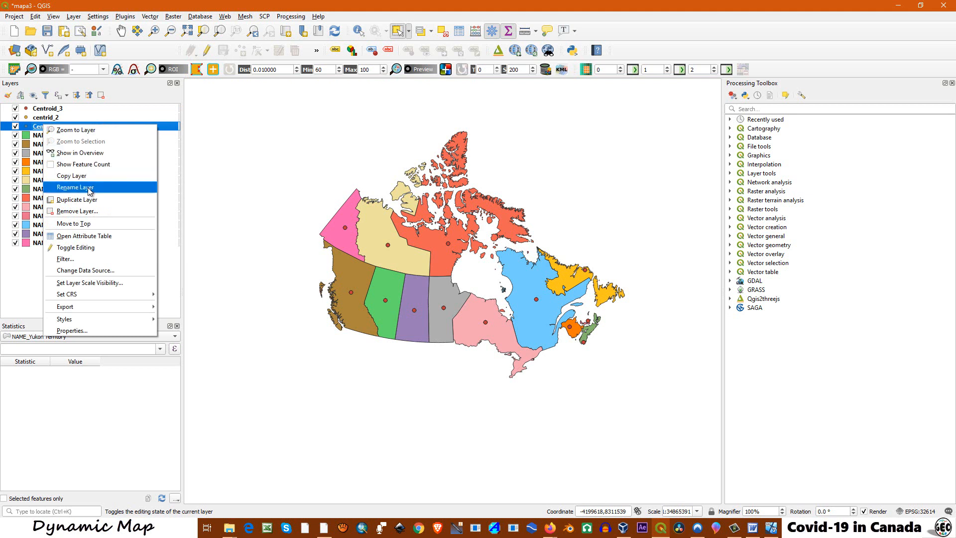
{"action": "left_click", "coordinate": [75, 188]}
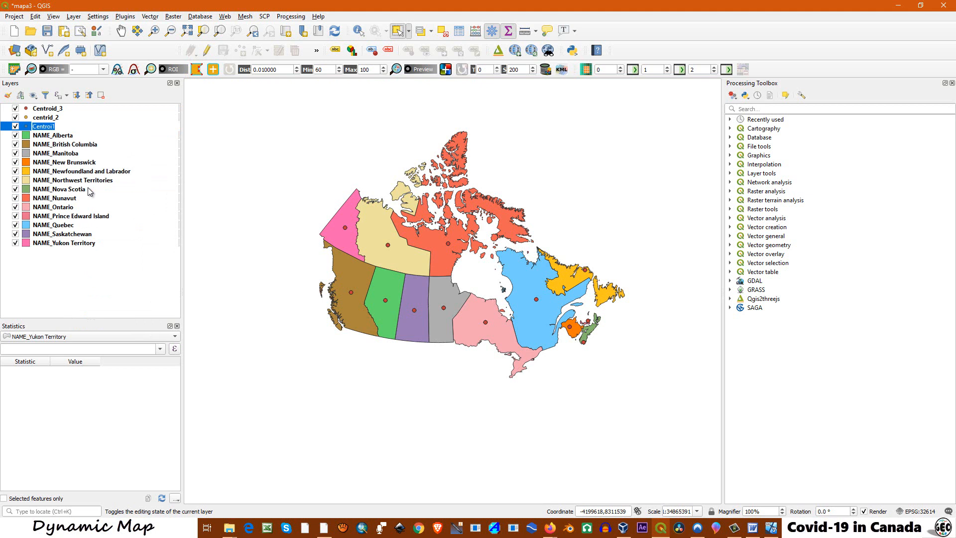
{"action": "type", "text": "Comulative Reported Deaths"}
{"action": "left_click", "coordinate": [221, 173]}
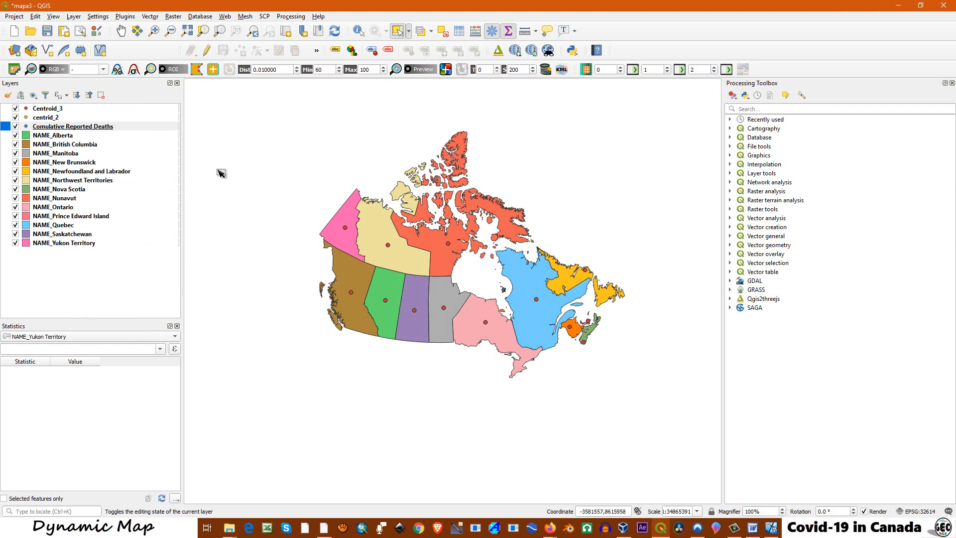
Rename the centrid_2 layer to "Cumulative Reported Recovered".
{"action": "right_click", "coordinate": [48, 115]}
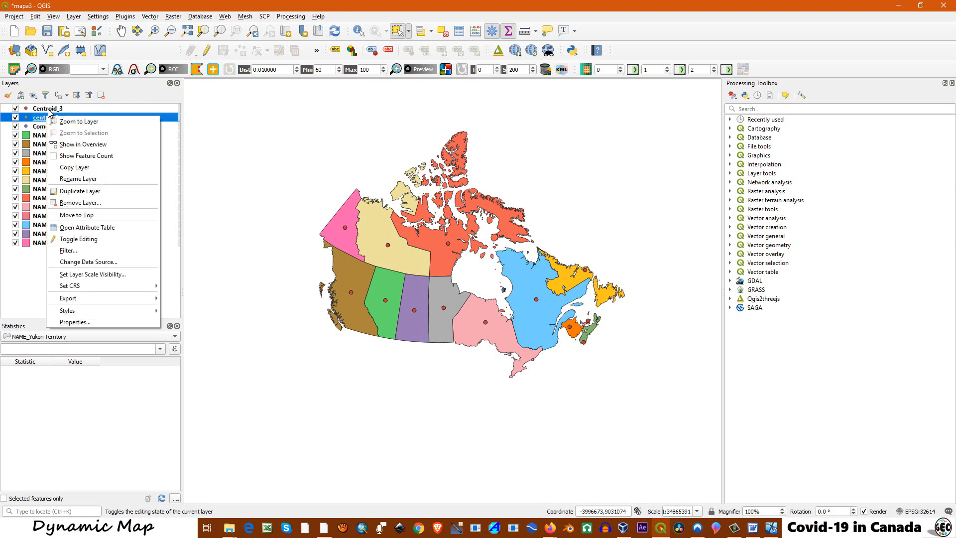
{"action": "left_click", "coordinate": [89, 180]}
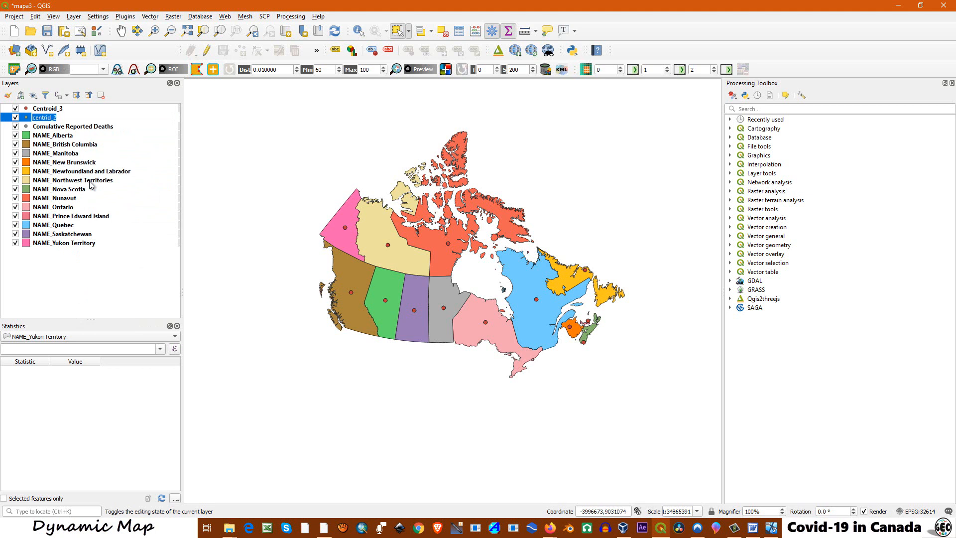
{"action": "type", "text": "Cumulative "}
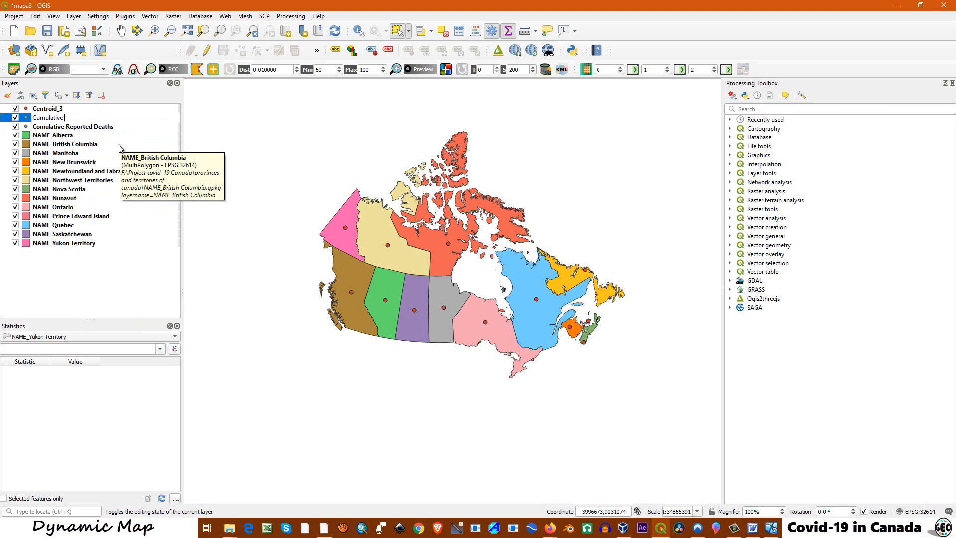
{"action": "type", "text": "Reported Recovered"}
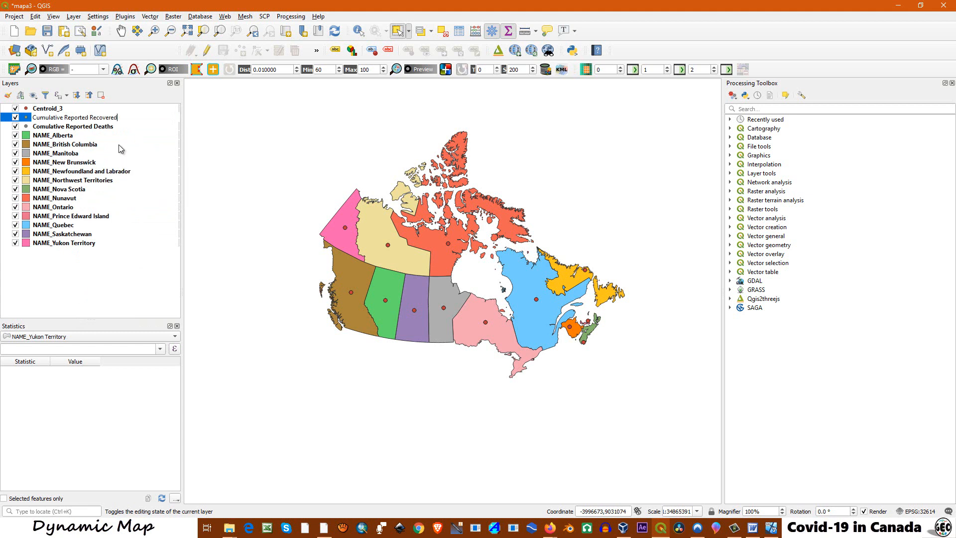
{"action": "left_click", "coordinate": [118, 145]}
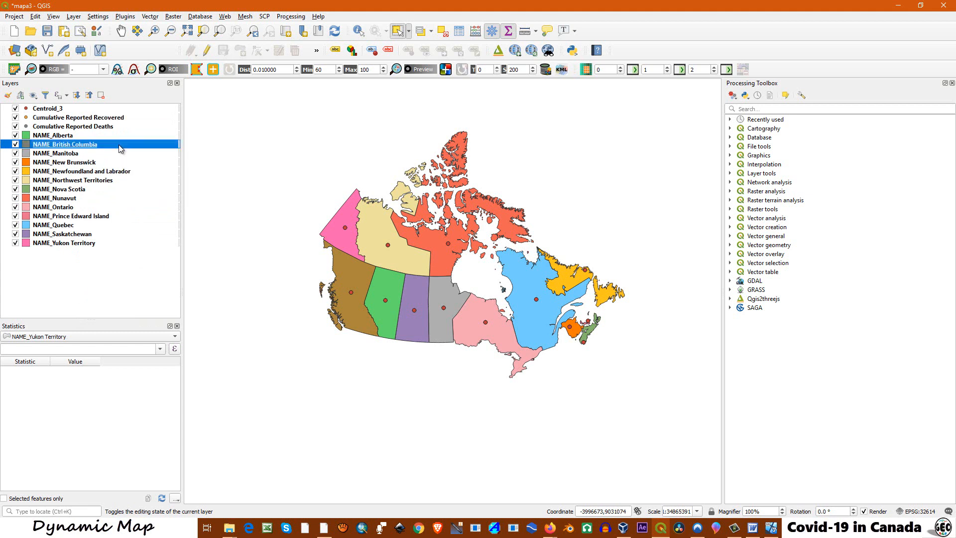
Correct the name of the Comulative Reported Deaths layer to "Cumulative Reported Deaths".
{"action": "left_click", "coordinate": [59, 127]}
{"action": "right_click", "coordinate": [59, 129]}
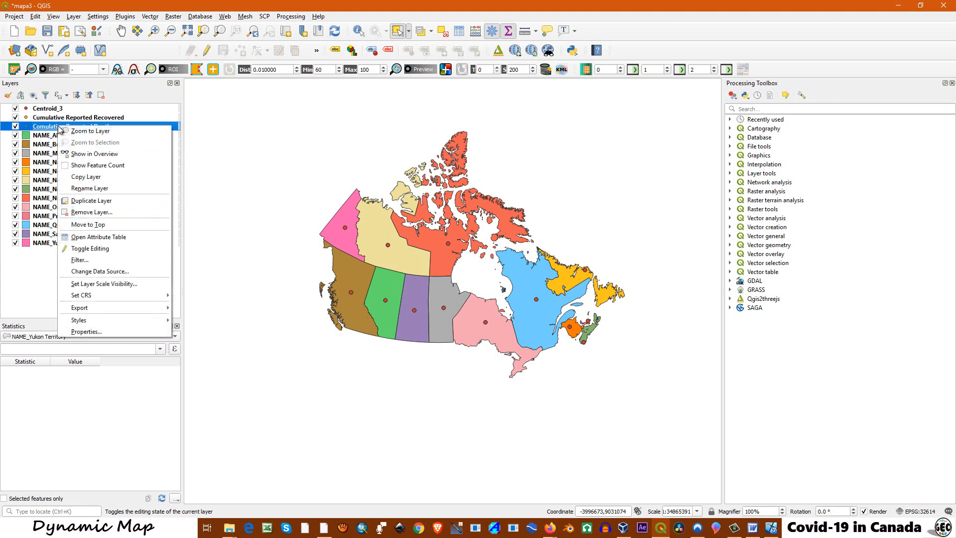
{"action": "left_click", "coordinate": [87, 189]}
{"action": "key", "text": "Return"}
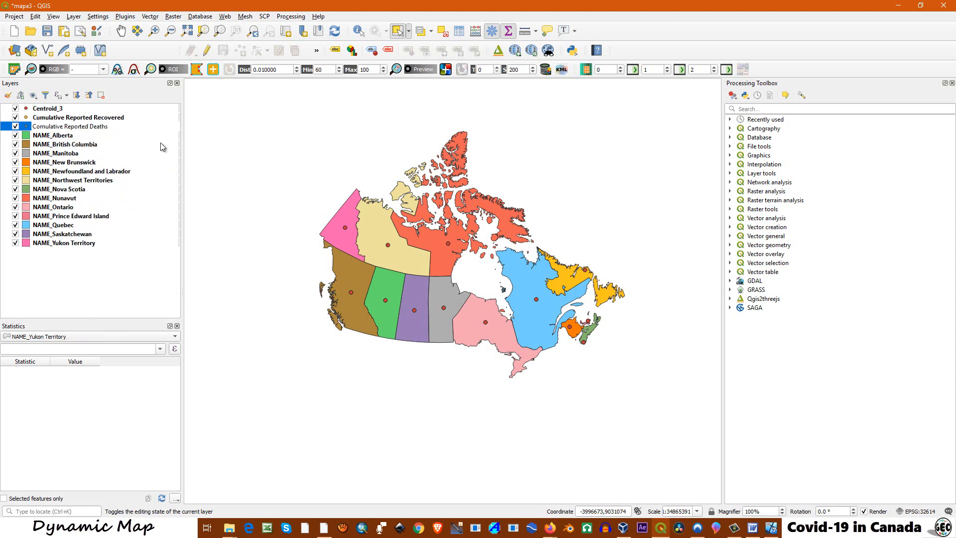
{"action": "key", "text": "BackSpace"}
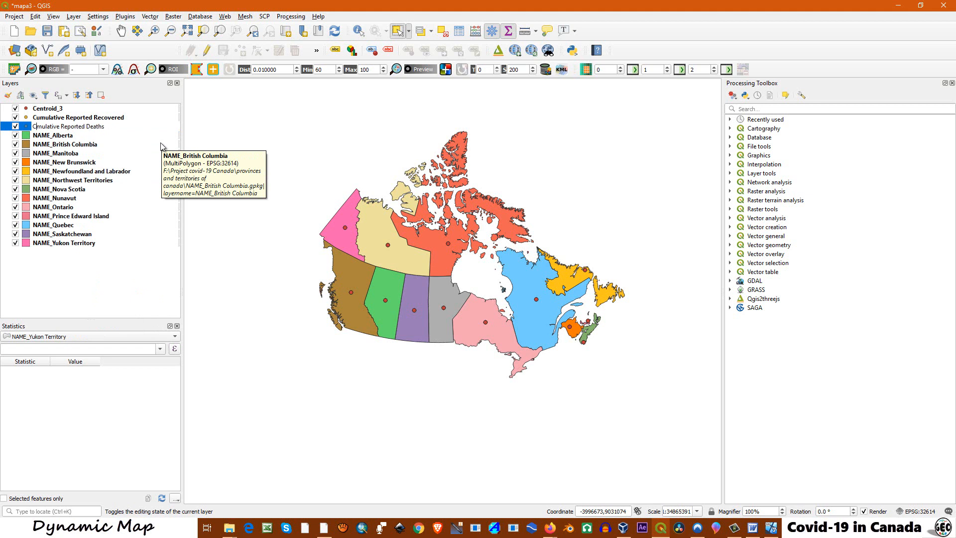
{"action": "type", "text": "u"}
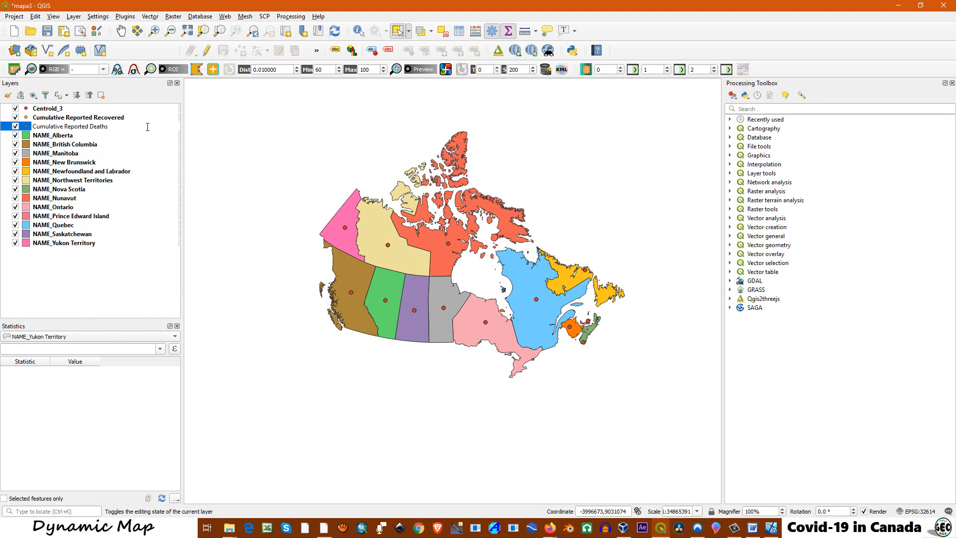
Rename the Centroid_3 layer to "Cumulative Reported Cases".
{"action": "left_click", "coordinate": [54, 109]}
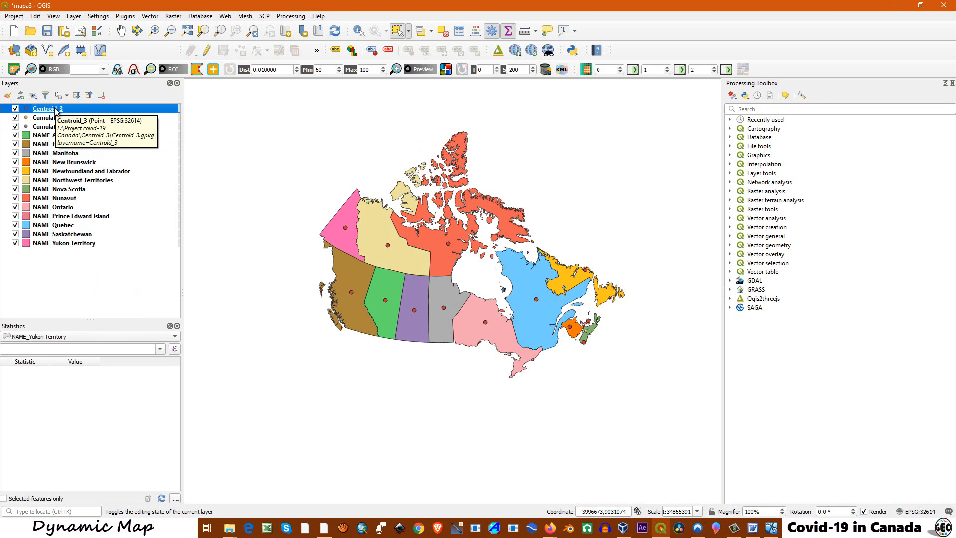
{"action": "right_click", "coordinate": [55, 111]}
{"action": "left_click", "coordinate": [85, 195]}
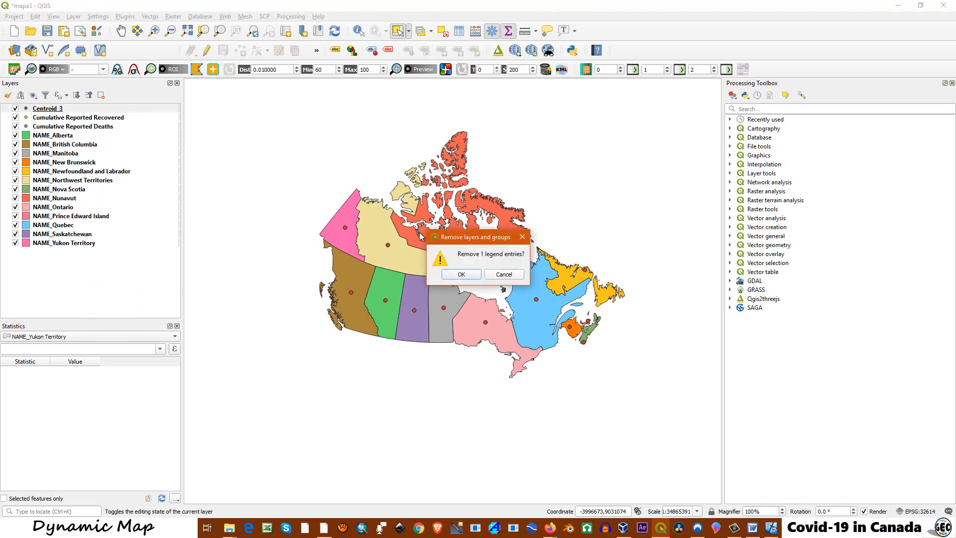
{"action": "key", "text": "Escape"}
{"action": "right_click", "coordinate": [55, 109]}
{"action": "left_click", "coordinate": [91, 173]}
{"action": "type", "text": "Cumulative Reported Case"}
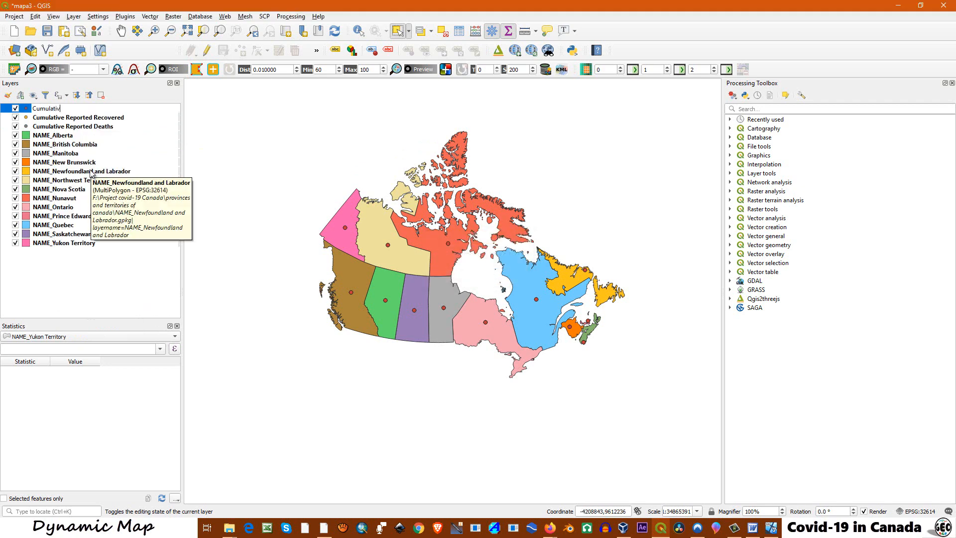
{"action": "type", "text": "se"}
{"action": "key", "text": "Return"}
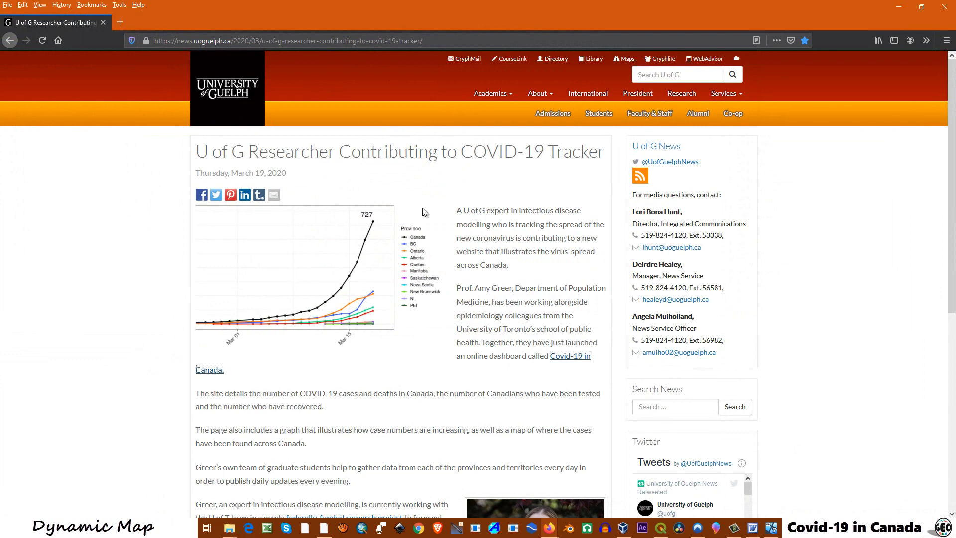
In the browser, open the Covid-19 in Canada dashboard from the article and view its case map, mortality chart and open access dataset.
{"action": "left_click", "coordinate": [558, 360]}
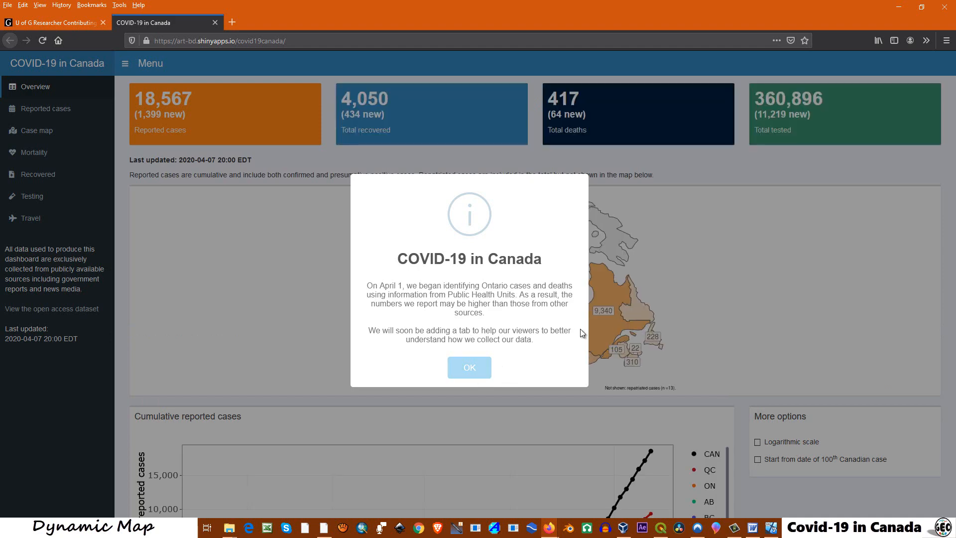
{"action": "left_click", "coordinate": [467, 369]}
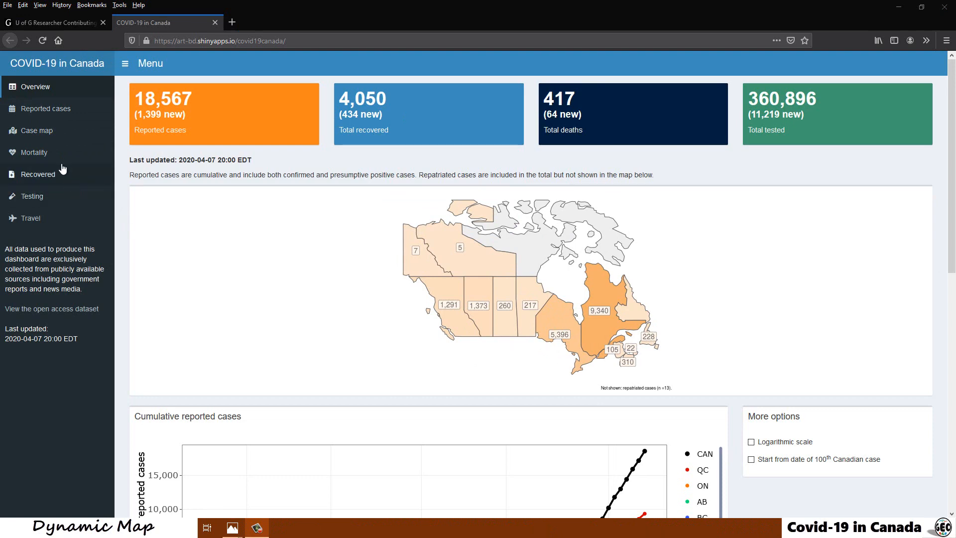
{"action": "left_click", "coordinate": [37, 132]}
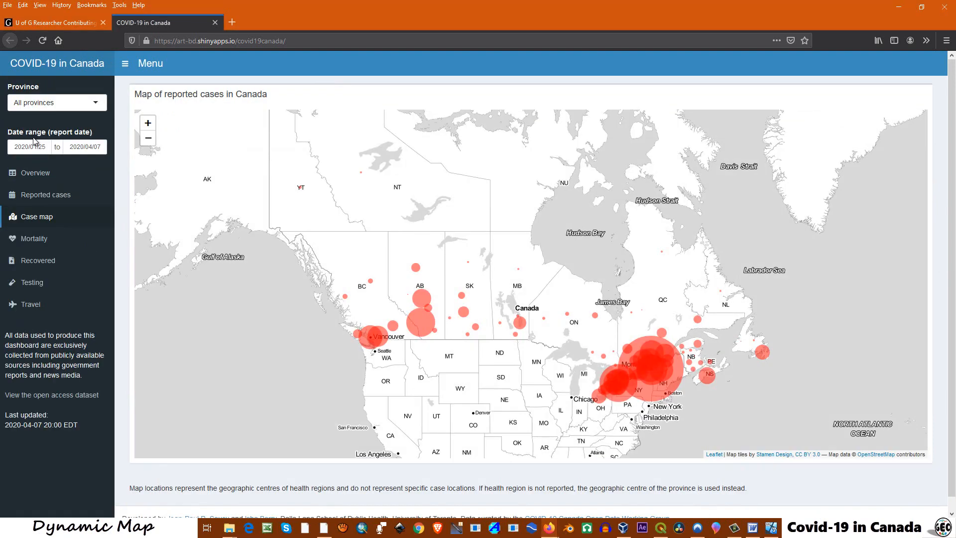
{"action": "left_click", "coordinate": [33, 240]}
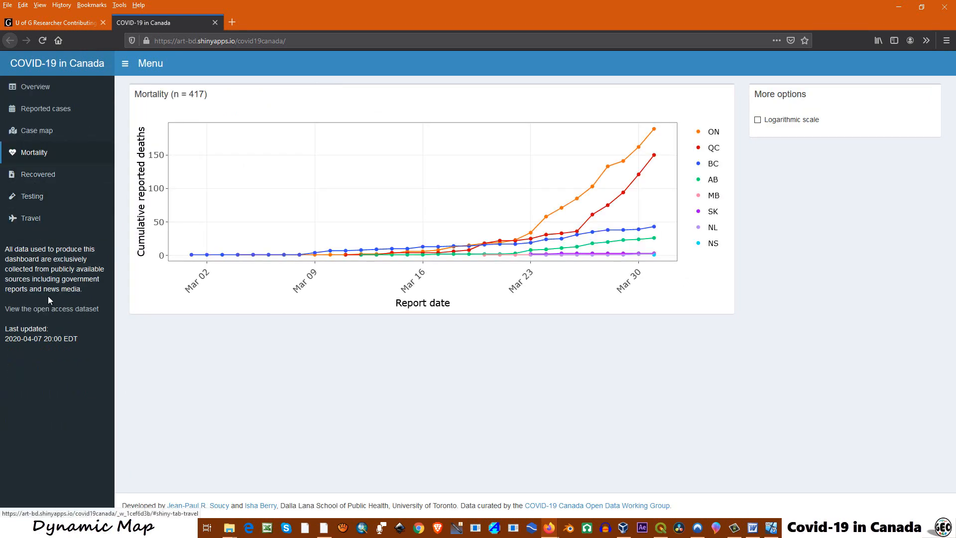
{"action": "left_click", "coordinate": [60, 309]}
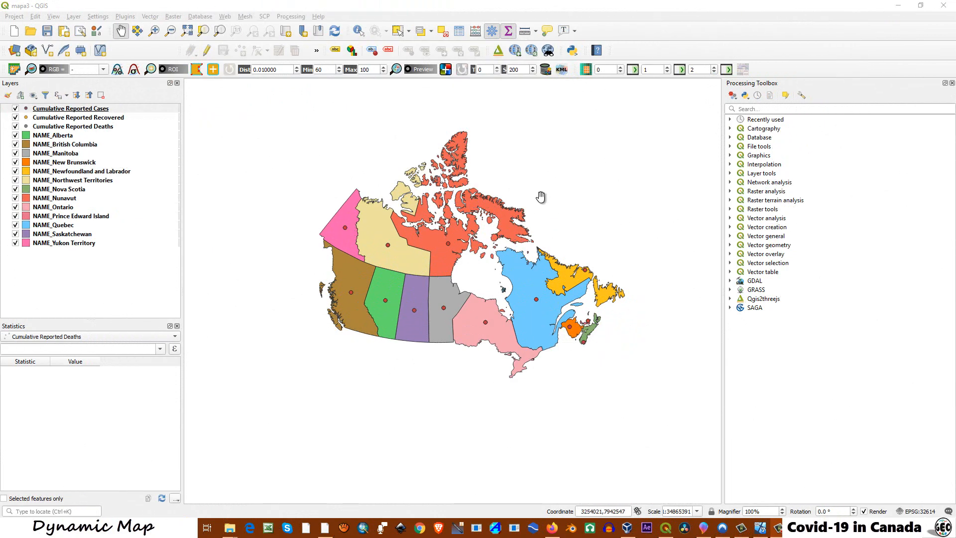
Back in QGIS, go over the three Cumulative Reported layers and open the attribute table of Cumulative Reported Cases.
{"action": "left_click", "coordinate": [100, 110]}
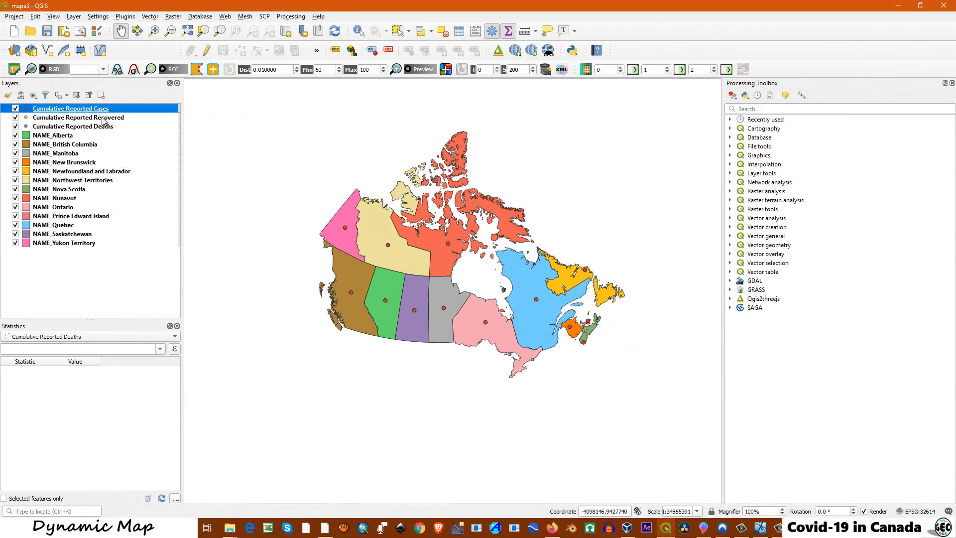
{"action": "left_click", "coordinate": [100, 118]}
{"action": "left_click", "coordinate": [99, 127]}
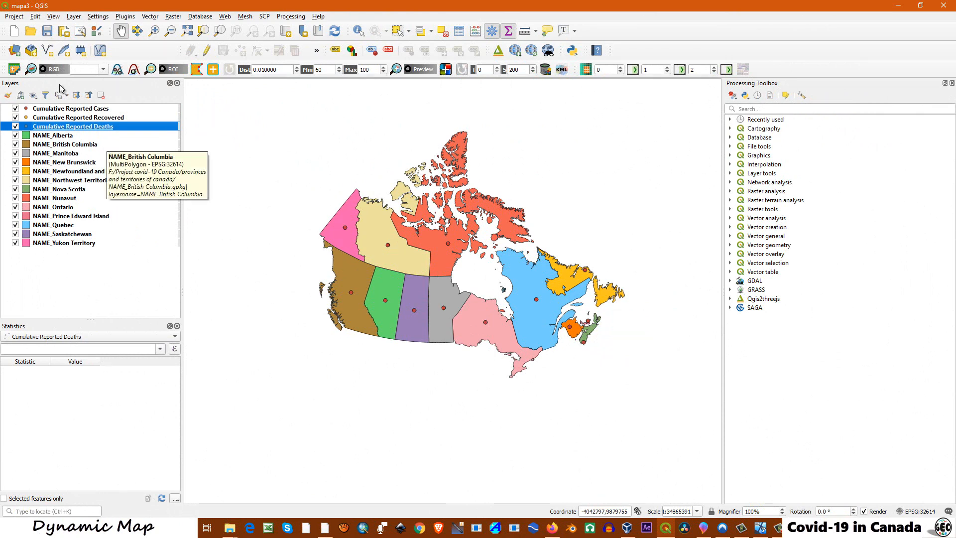
{"action": "left_click", "coordinate": [55, 109]}
{"action": "right_click", "coordinate": [57, 110]}
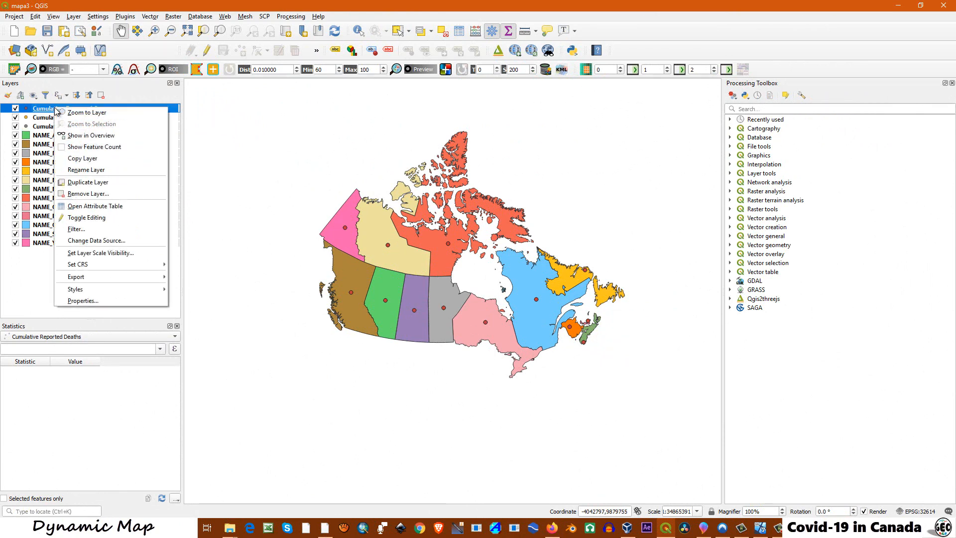
{"action": "left_click", "coordinate": [90, 205]}
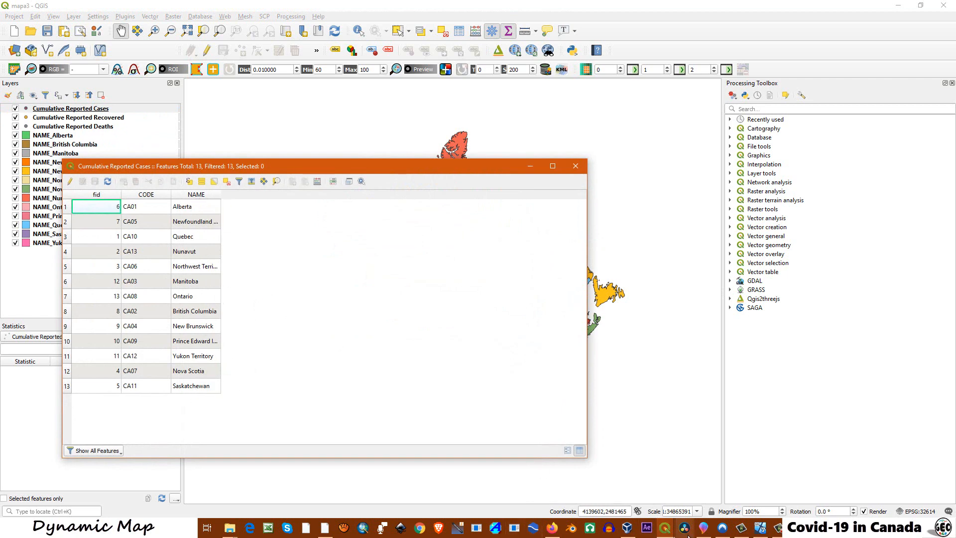
Switch to Excel in the virtual machine and examine the NAME column and the first and last date columns of Recovered_cumulative.csv.
{"action": "left_click", "coordinate": [760, 528]}
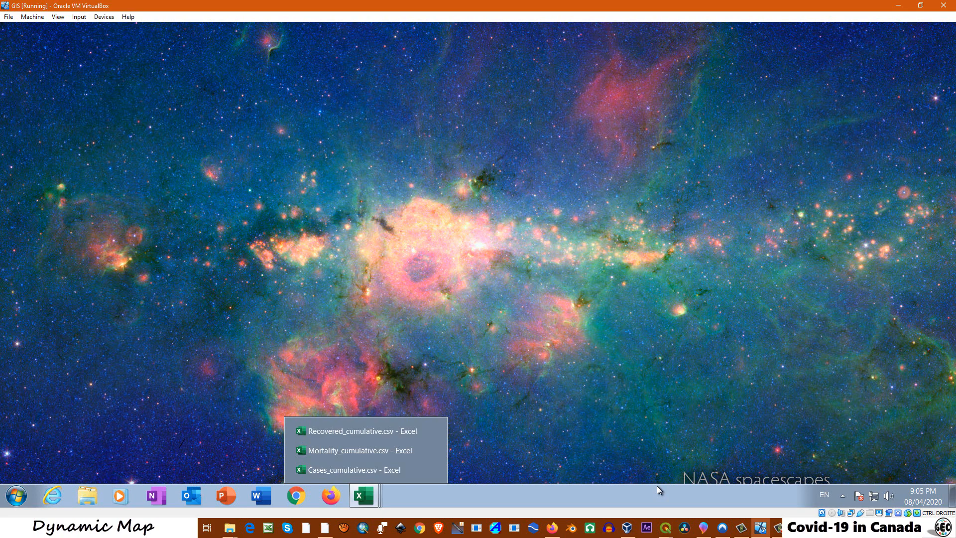
{"action": "left_click", "coordinate": [356, 432]}
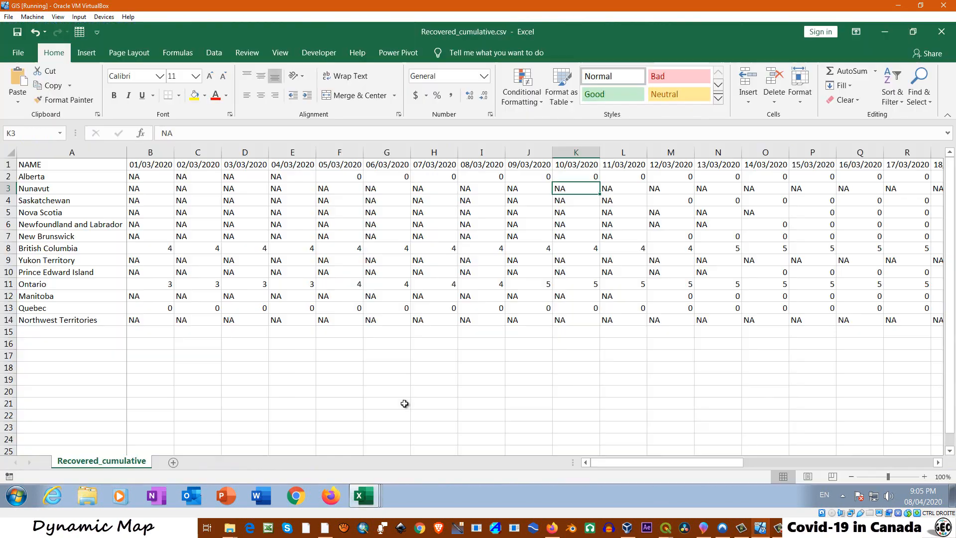
{"action": "left_click", "coordinate": [57, 151]}
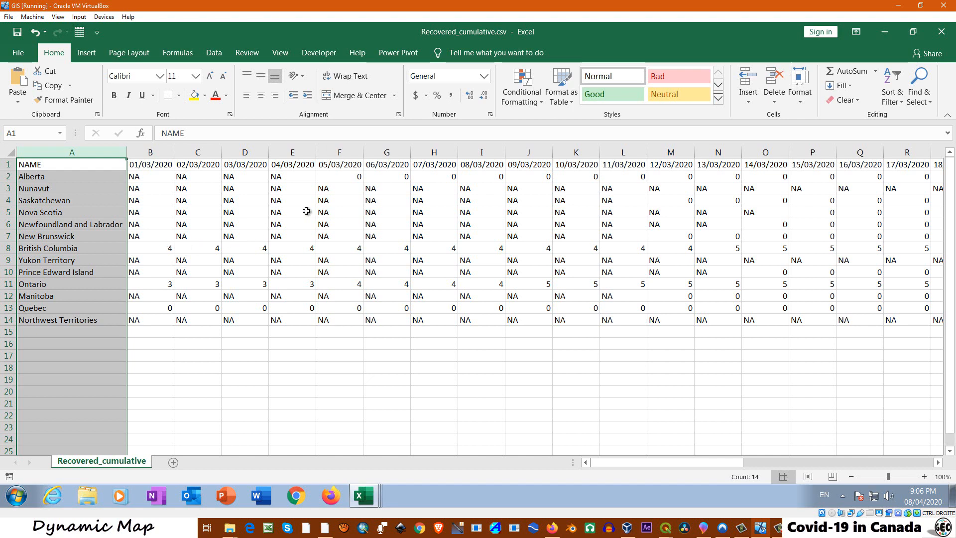
{"action": "left_click", "coordinate": [282, 176]}
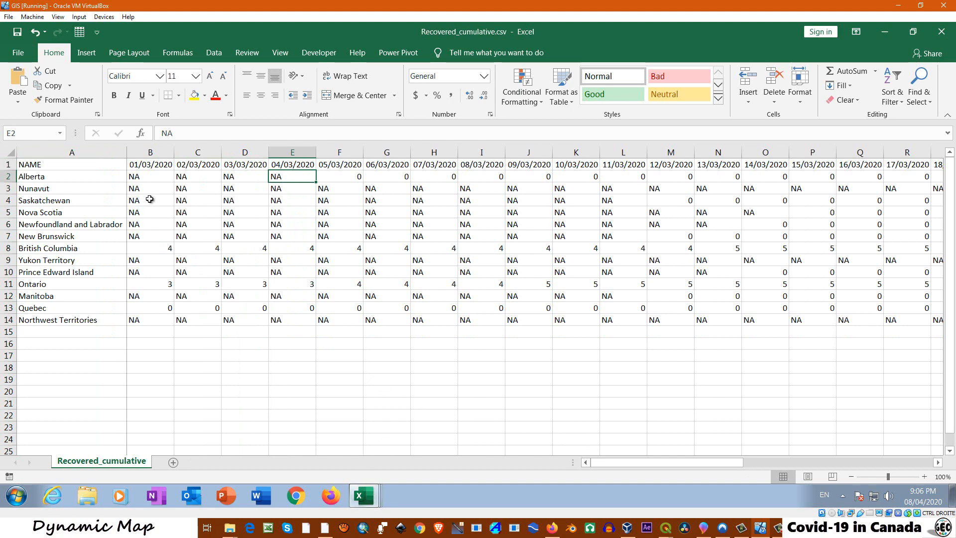
{"action": "left_click", "coordinate": [140, 166]}
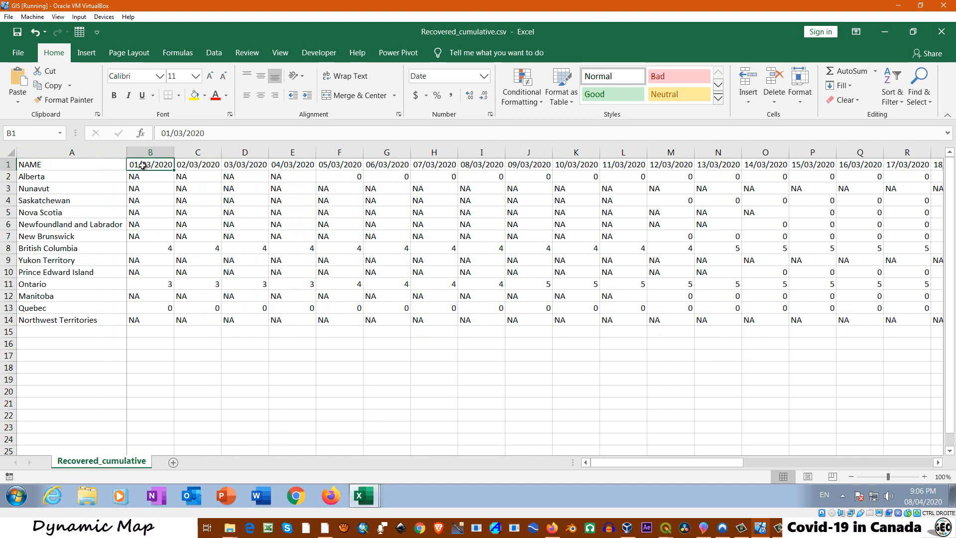
{"action": "left_click_drag", "start_coordinate": [617, 463], "coordinate": [860, 470]}
{"action": "left_click", "coordinate": [912, 168]}
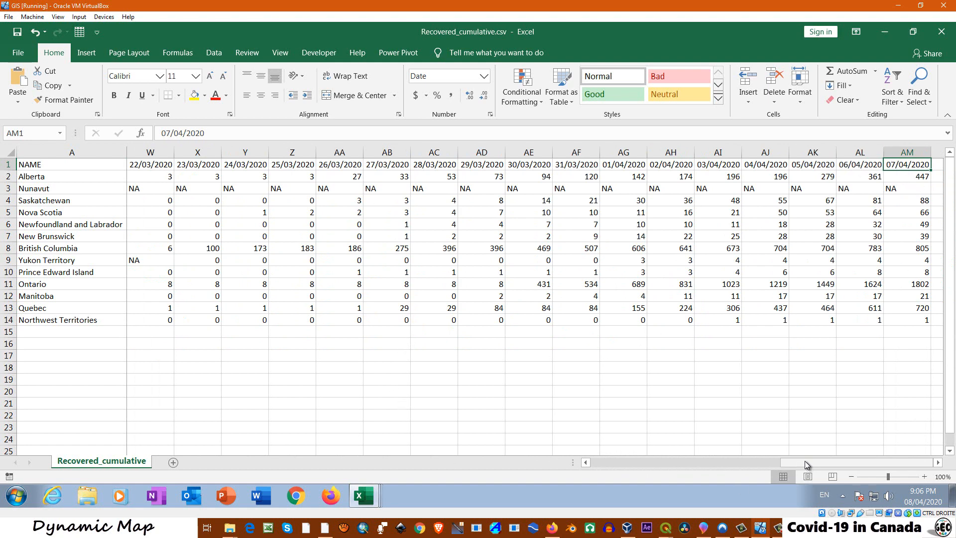
{"action": "left_click_drag", "start_coordinate": [807, 465], "coordinate": [591, 465]}
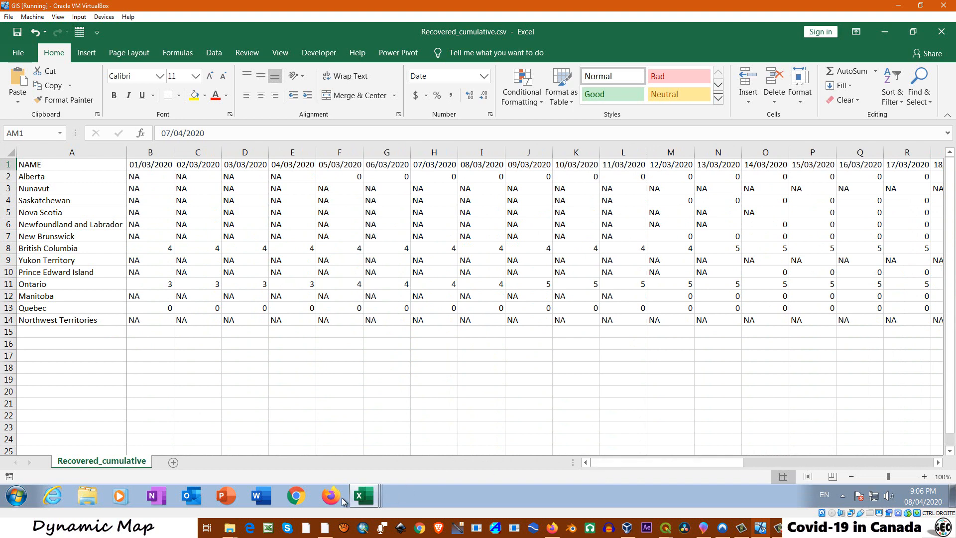
View the Mortality_cumulative.csv and Cases_cumulative.csv workbooks.
{"action": "mouse_move", "coordinate": [366, 498]}
{"action": "left_click", "coordinate": [351, 452]}
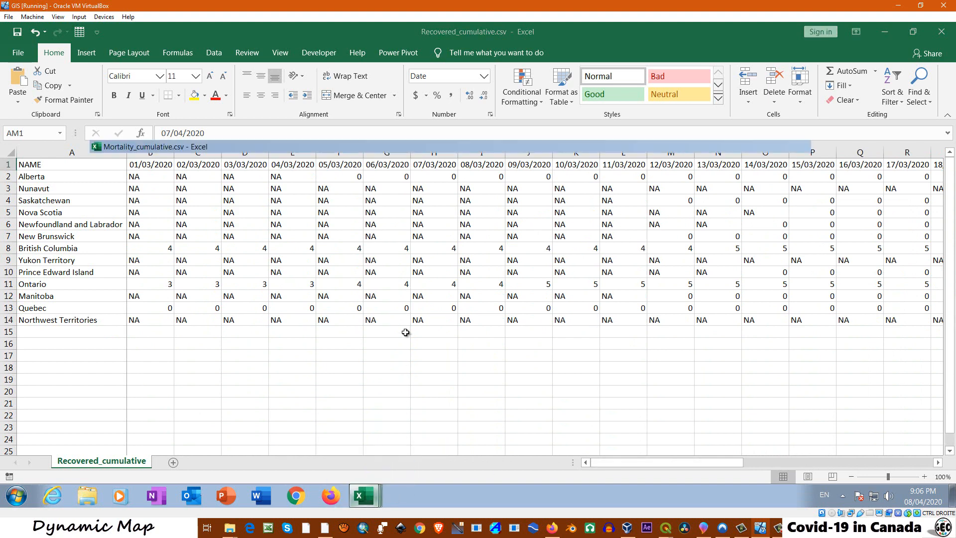
{"action": "mouse_move", "coordinate": [365, 501]}
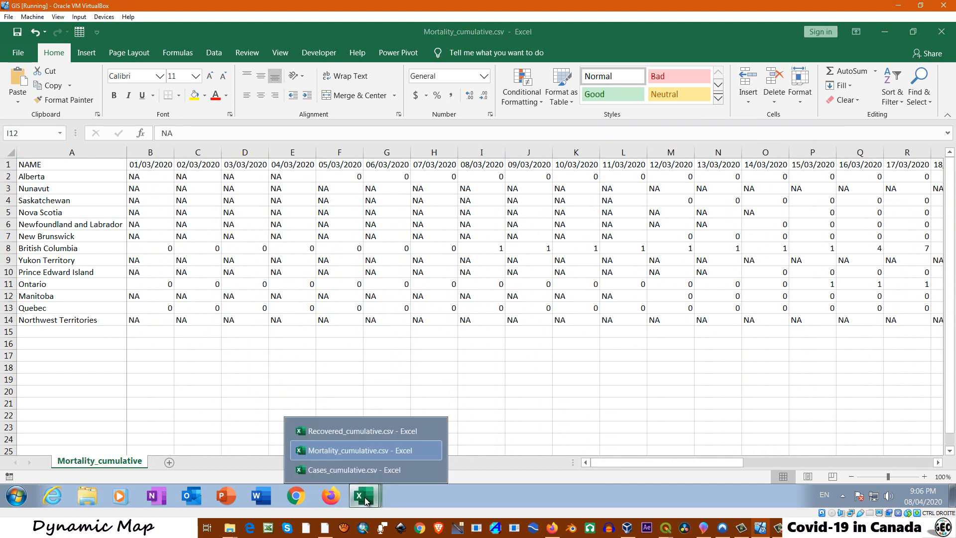
{"action": "left_click", "coordinate": [431, 469]}
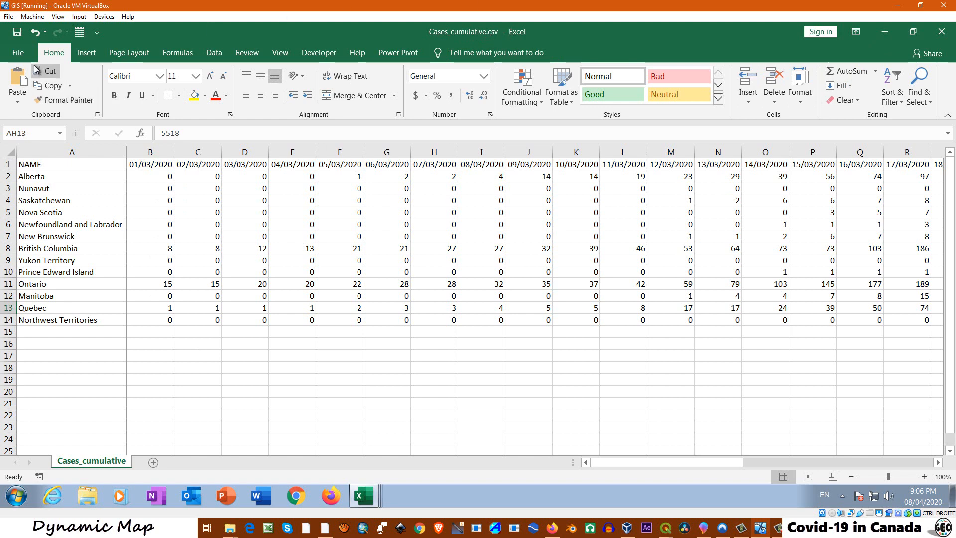
Select CSV UTF-8 (Comma delimited) as the save format for Cases_cumulative.csv on the Desktop, and cancel the save.
{"action": "left_click", "coordinate": [17, 53]}
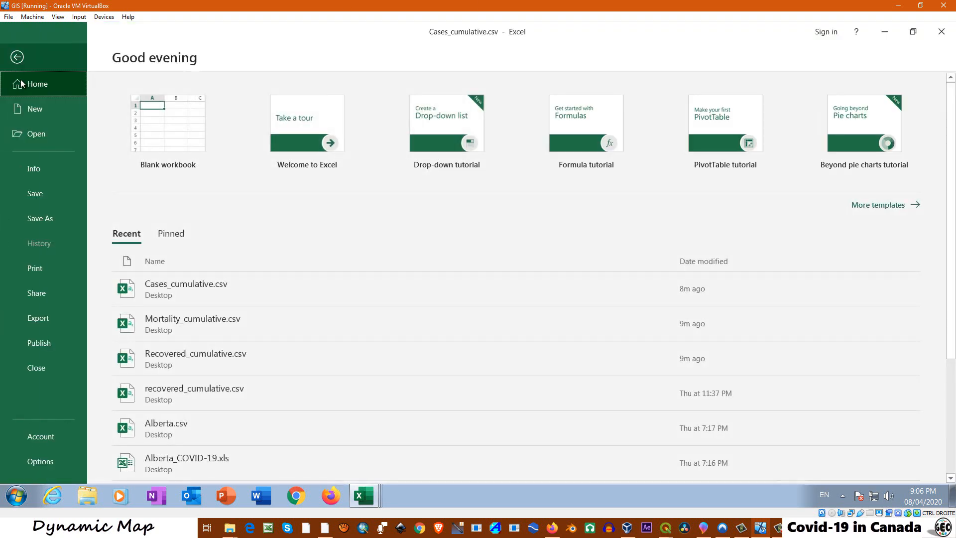
{"action": "left_click", "coordinate": [41, 220]}
{"action": "left_click", "coordinate": [151, 234]}
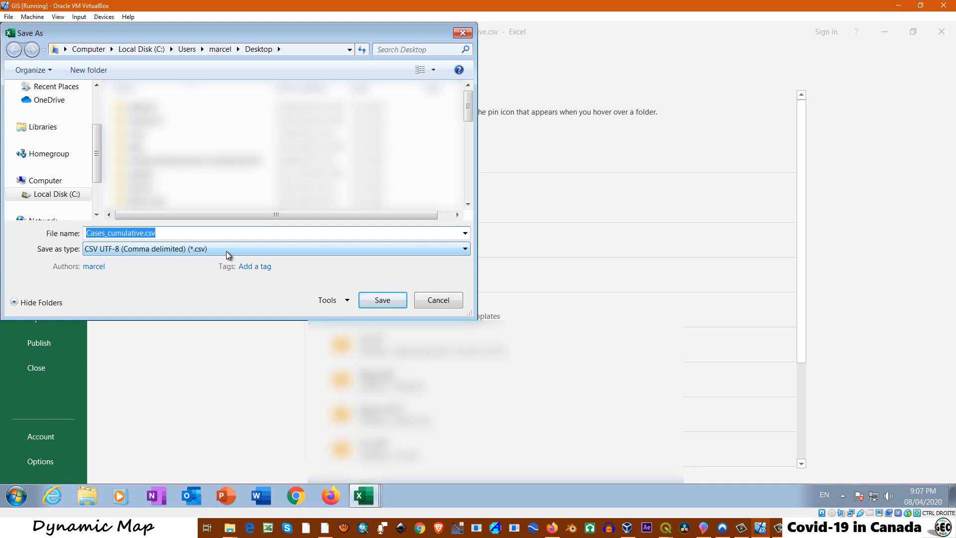
{"action": "left_click", "coordinate": [141, 252]}
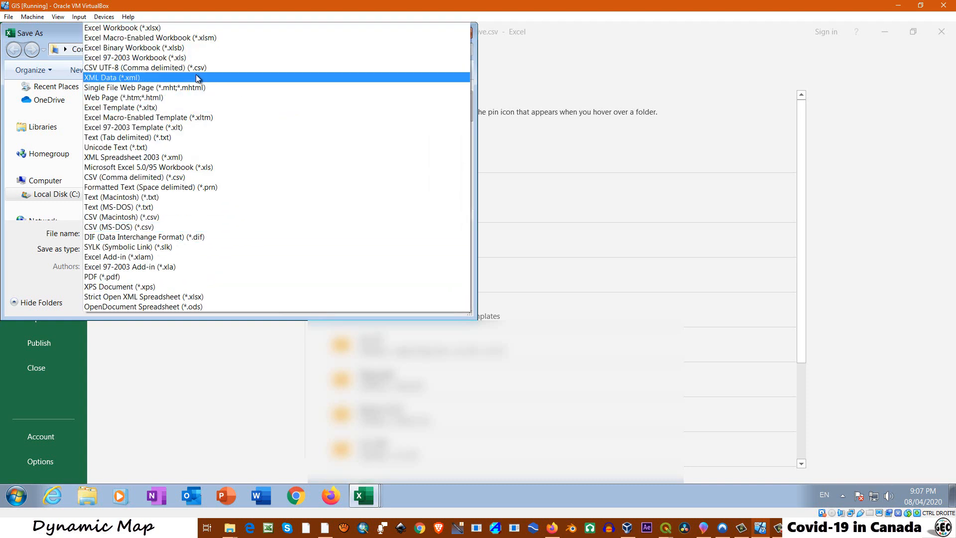
{"action": "left_click", "coordinate": [162, 68]}
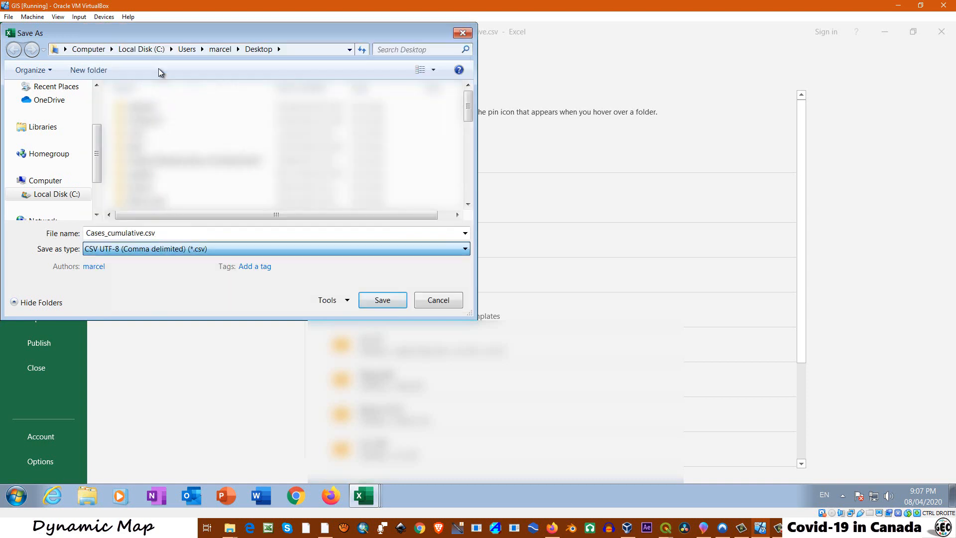
{"action": "left_click", "coordinate": [434, 303]}
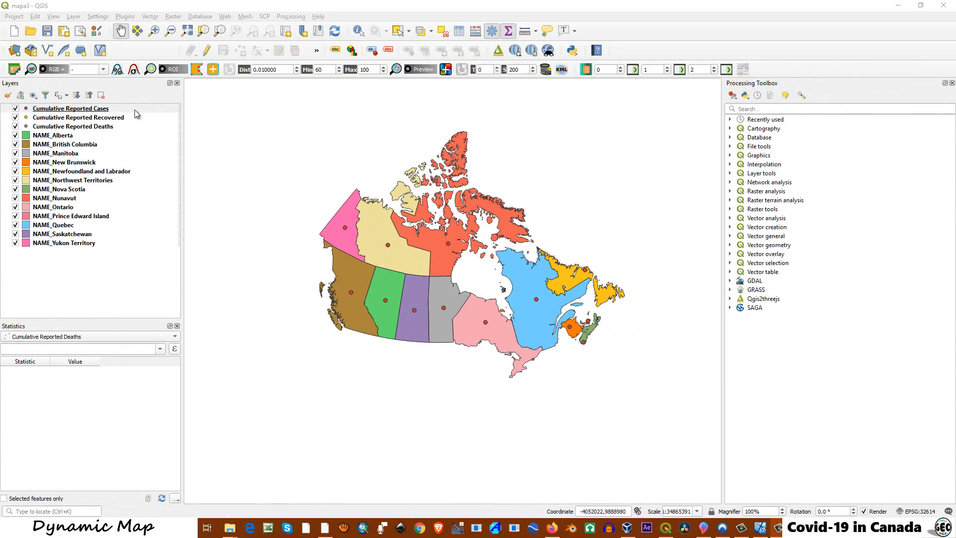
In QGIS, start a delimited text import and select Recovered_cumulative.csv in the Data folder of Project covid-19 Canada.
{"action": "left_click", "coordinate": [15, 50]}
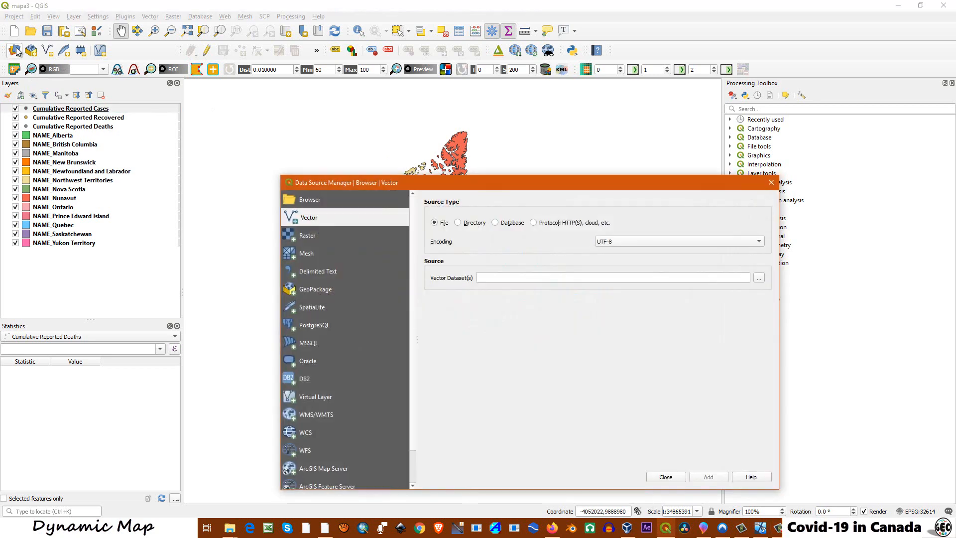
{"action": "left_click", "coordinate": [308, 275]}
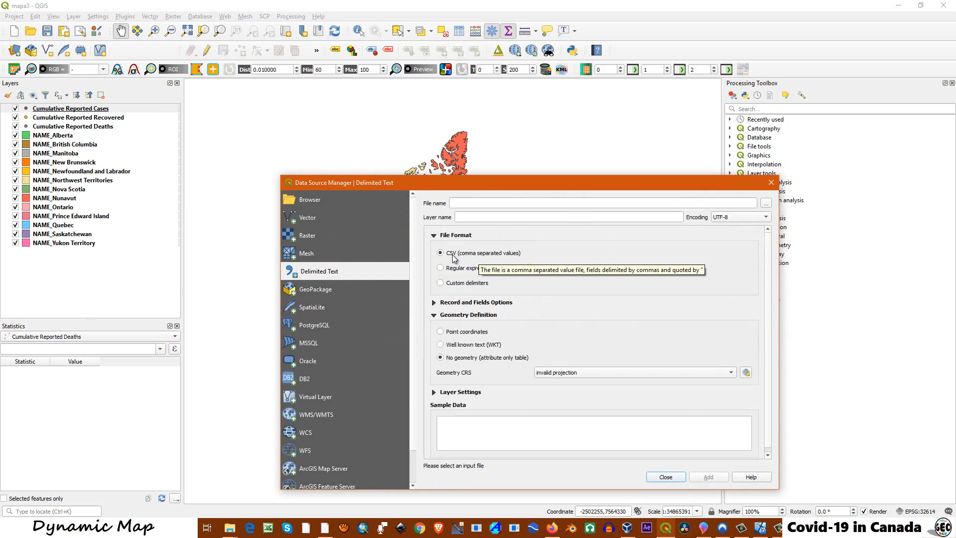
{"action": "left_click", "coordinate": [766, 203]}
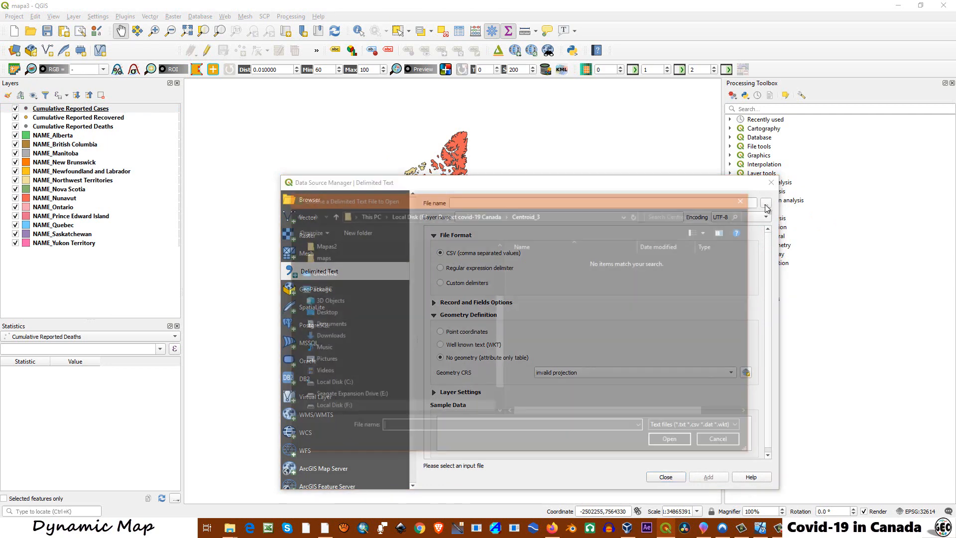
{"action": "left_click", "coordinate": [476, 213]}
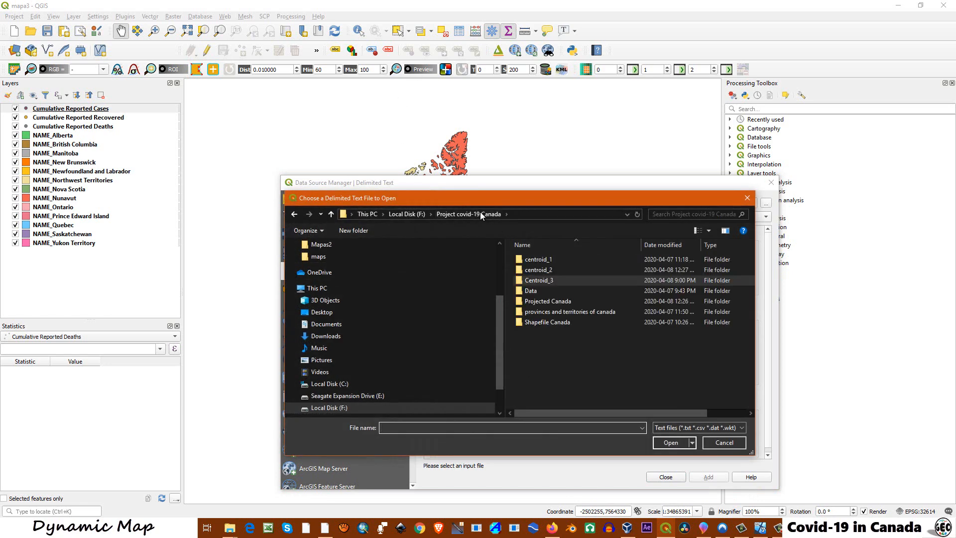
{"action": "double_click", "coordinate": [537, 293]}
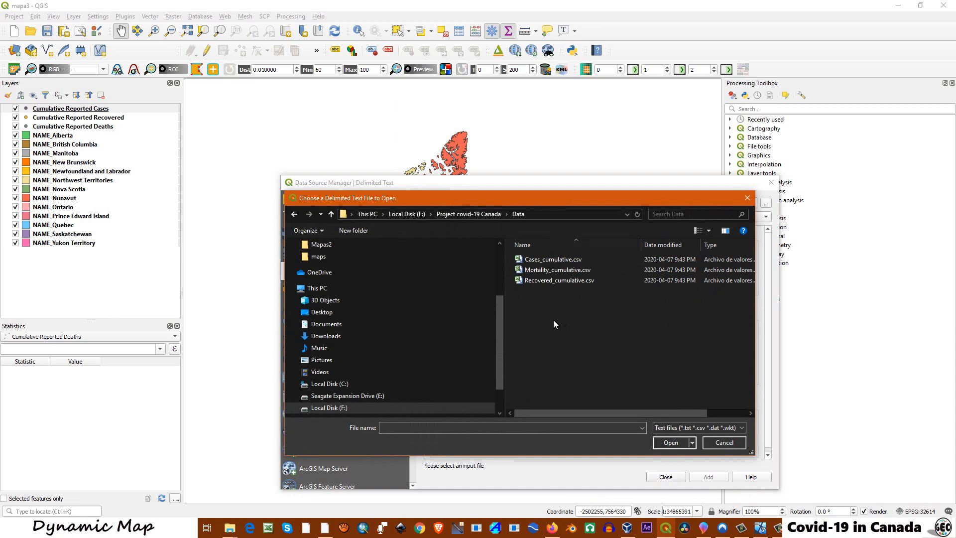
{"action": "left_click", "coordinate": [563, 280]}
{"action": "left_click", "coordinate": [562, 269]}
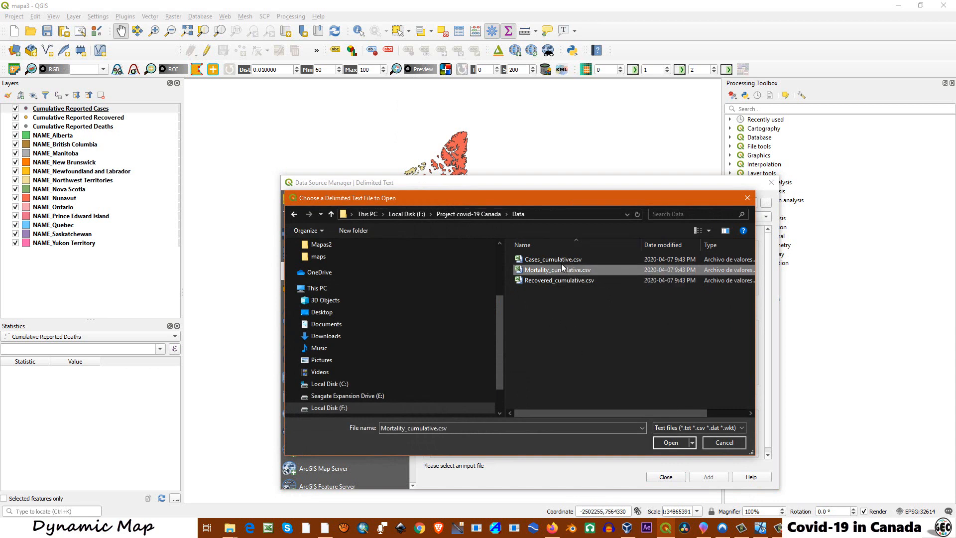
{"action": "left_click", "coordinate": [561, 259]}
{"action": "left_click", "coordinate": [559, 270]}
{"action": "left_click", "coordinate": [555, 278]}
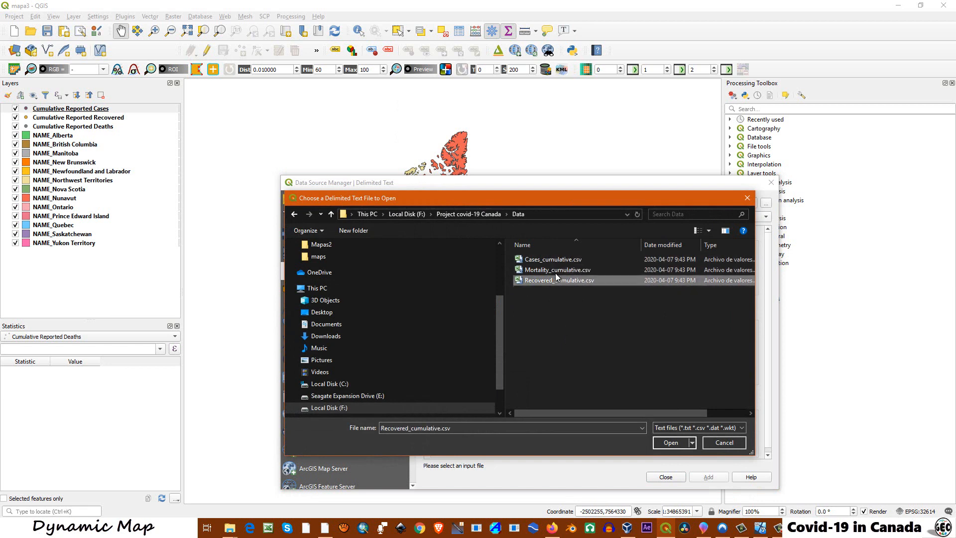
Add Cases_cumulative.csv from the project's Data folder as a comma-separated, attribute-only table without geometry.
{"action": "left_click", "coordinate": [554, 259]}
{"action": "left_click", "coordinate": [555, 270]}
{"action": "left_click", "coordinate": [553, 279]}
{"action": "left_click", "coordinate": [557, 259]}
{"action": "left_click", "coordinate": [557, 269]}
{"action": "left_click", "coordinate": [556, 279]}
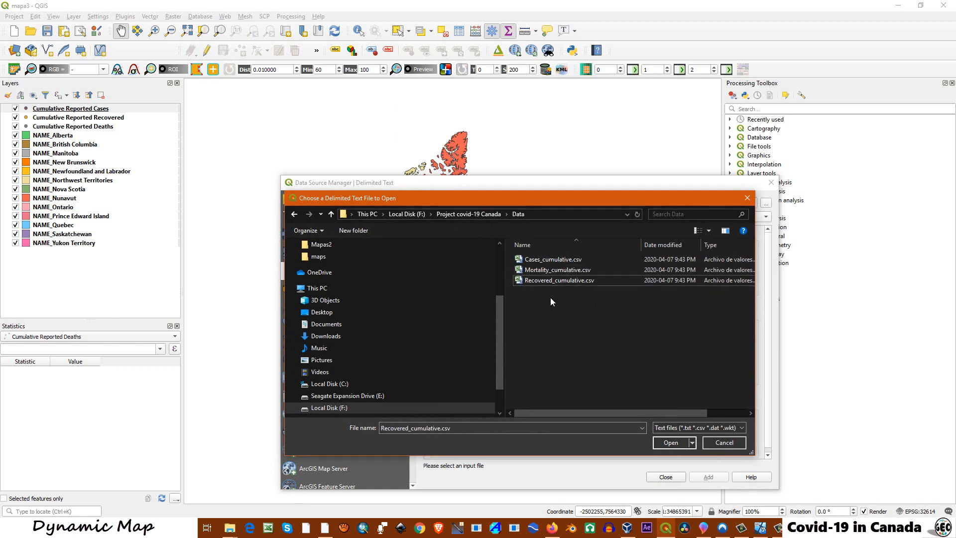
{"action": "left_click", "coordinate": [561, 270]}
{"action": "left_click", "coordinate": [562, 261]}
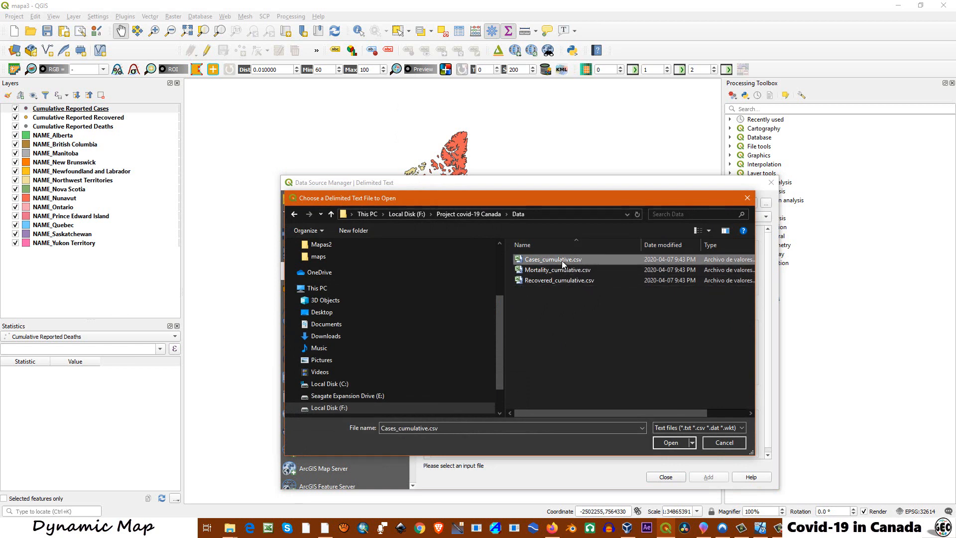
{"action": "left_click", "coordinate": [668, 443]}
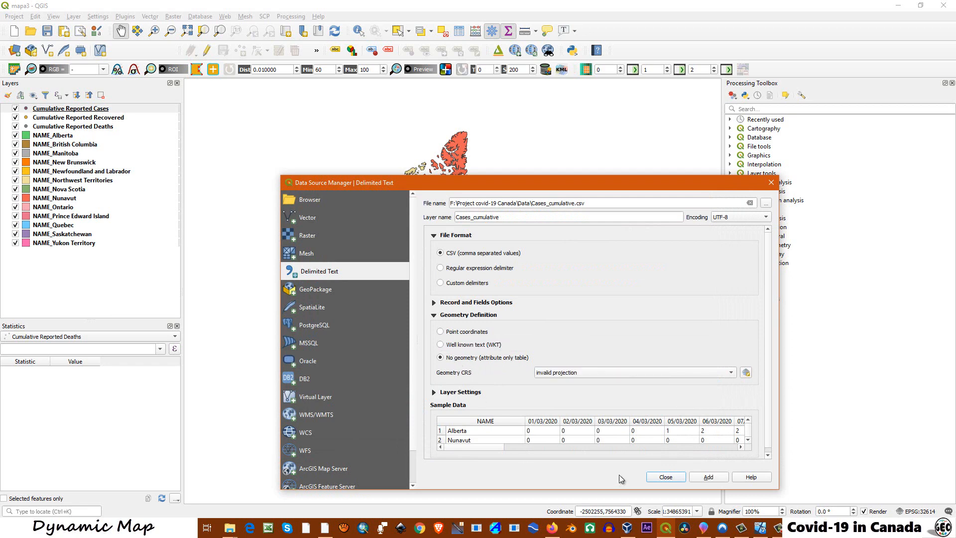
{"action": "left_click", "coordinate": [713, 477]}
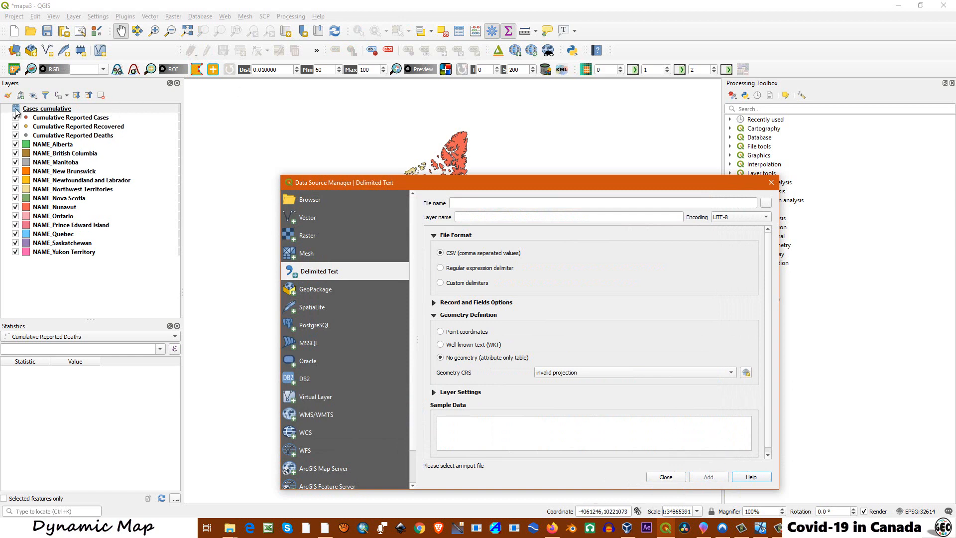
Add Mortality_cumulative.csv from the Data folder as an attribute-only delimited text table.
{"action": "left_click", "coordinate": [766, 204]}
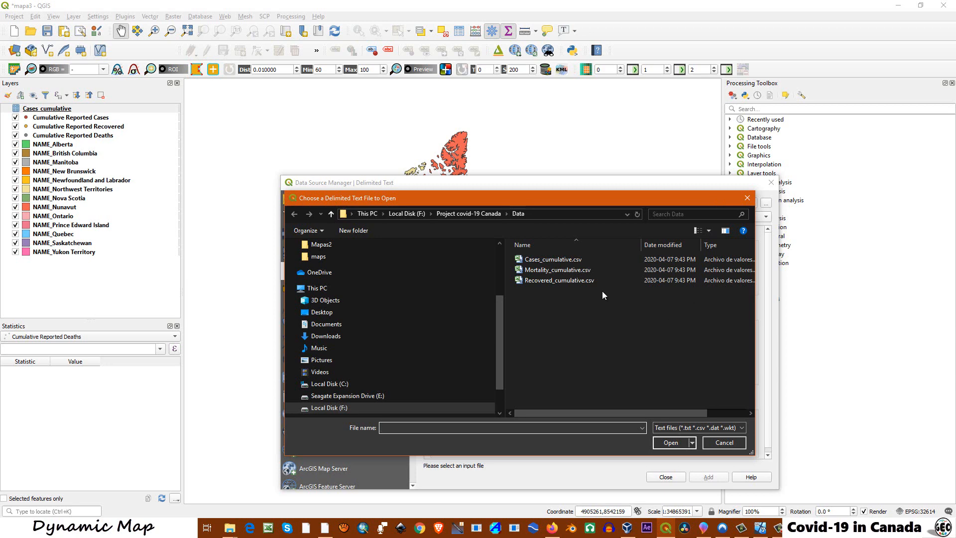
{"action": "left_click", "coordinate": [555, 271]}
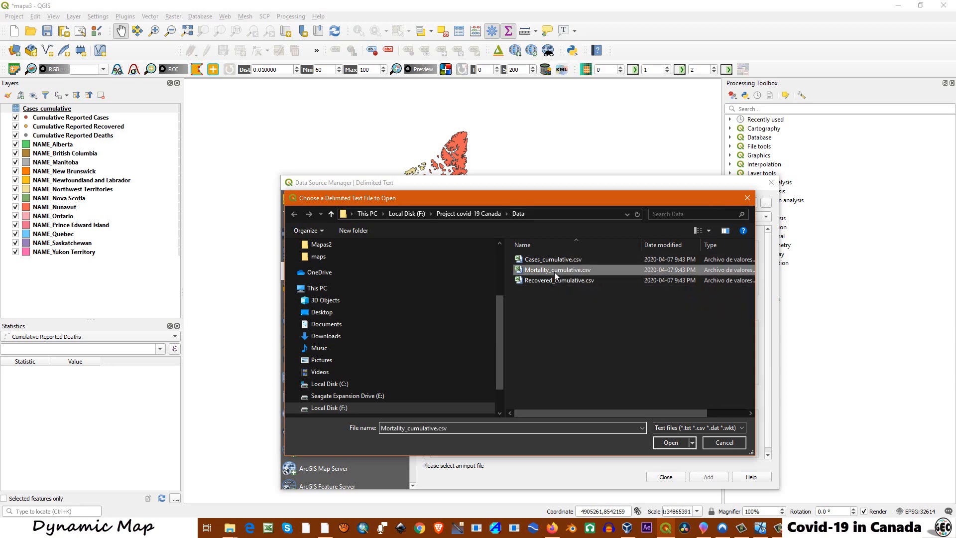
{"action": "left_click", "coordinate": [671, 442]}
{"action": "left_click", "coordinate": [707, 477]}
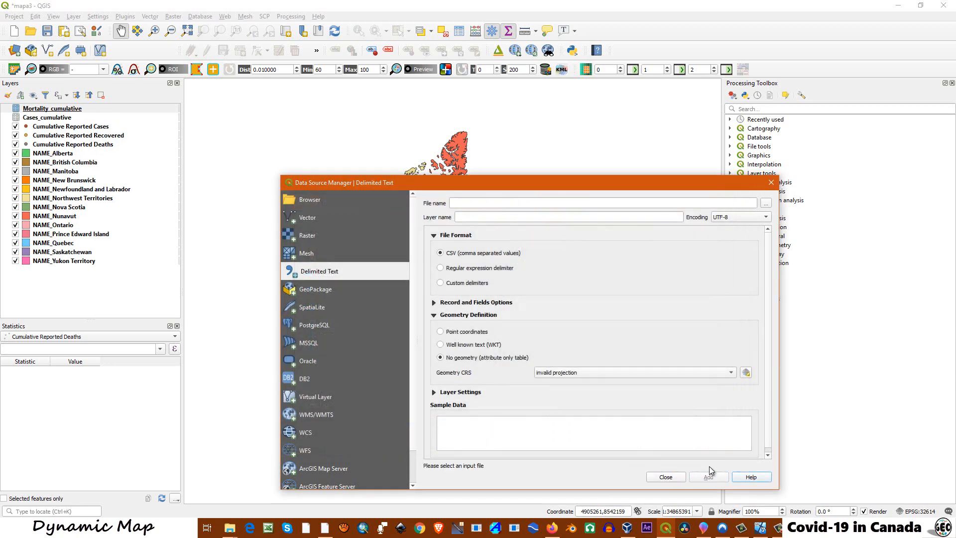
Add Recovered_cumulative.csv from the Data folder as an attribute-only delimited text table and leave the data source manager.
{"action": "left_click", "coordinate": [766, 204]}
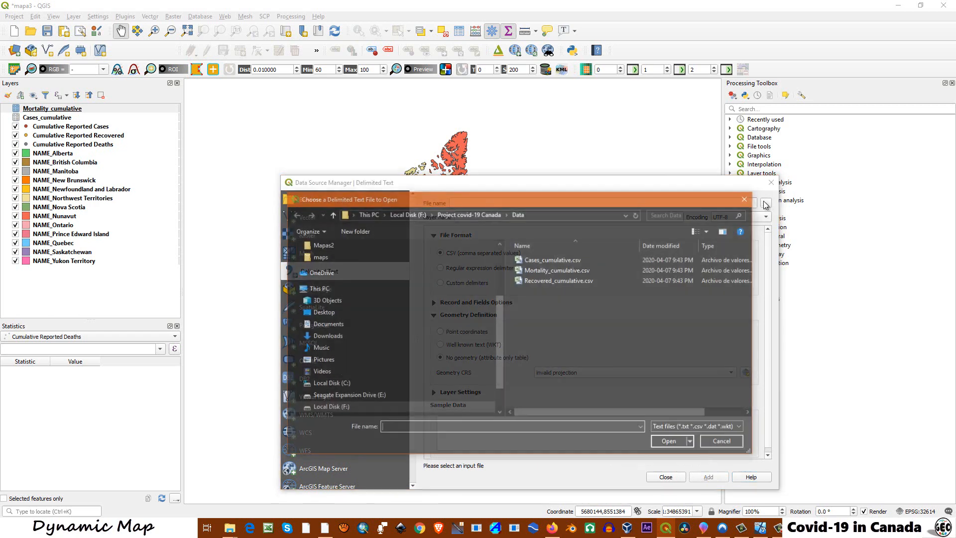
{"action": "left_click", "coordinate": [547, 281]}
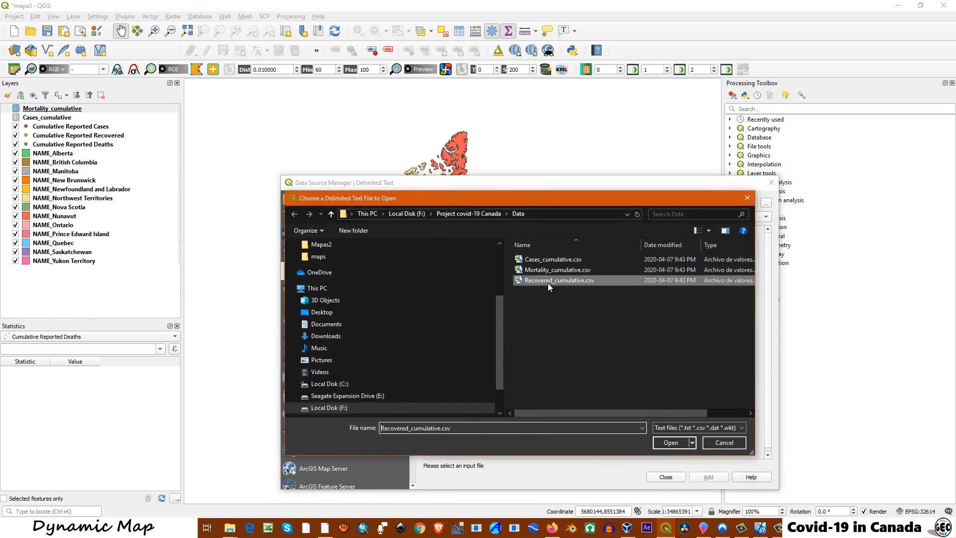
{"action": "left_click", "coordinate": [670, 442]}
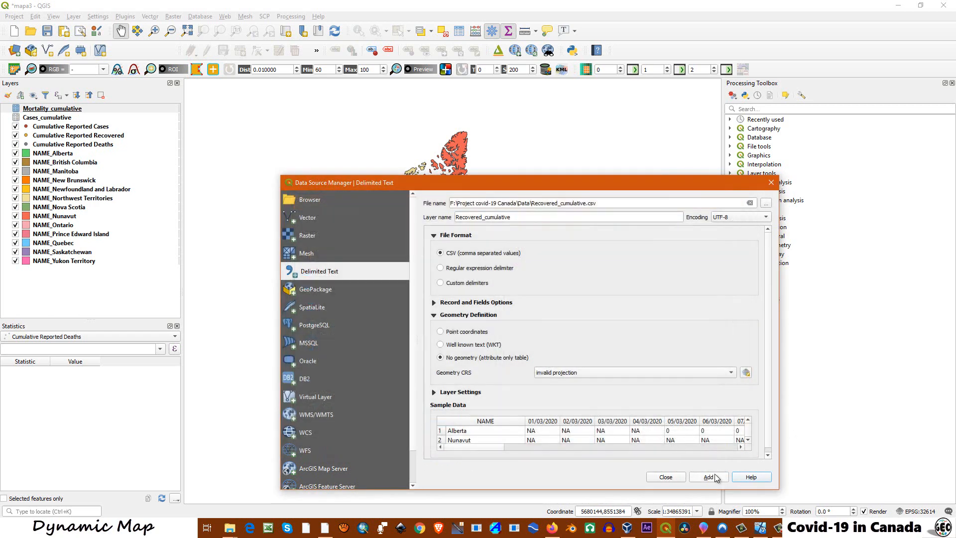
{"action": "left_click", "coordinate": [721, 476]}
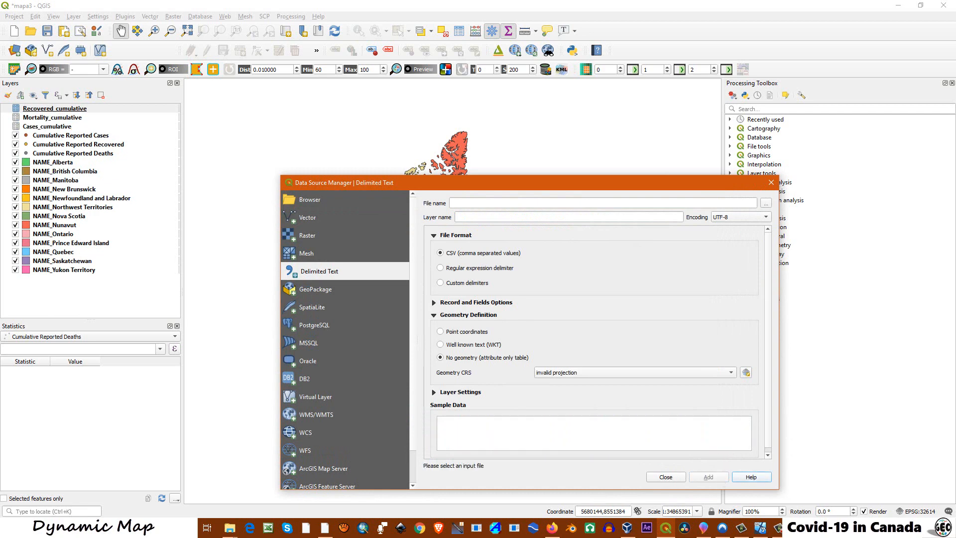
{"action": "left_click", "coordinate": [666, 477]}
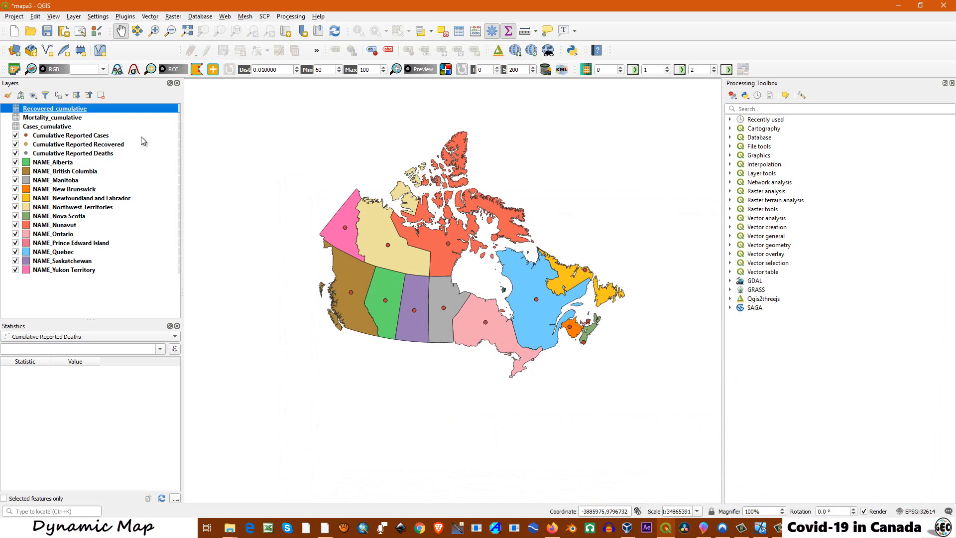
Examine the attribute tables of Cases_cumulative and the Cumulative Reported Cases layer for their date columns and shared NAME field.
{"action": "right_click", "coordinate": [44, 127]}
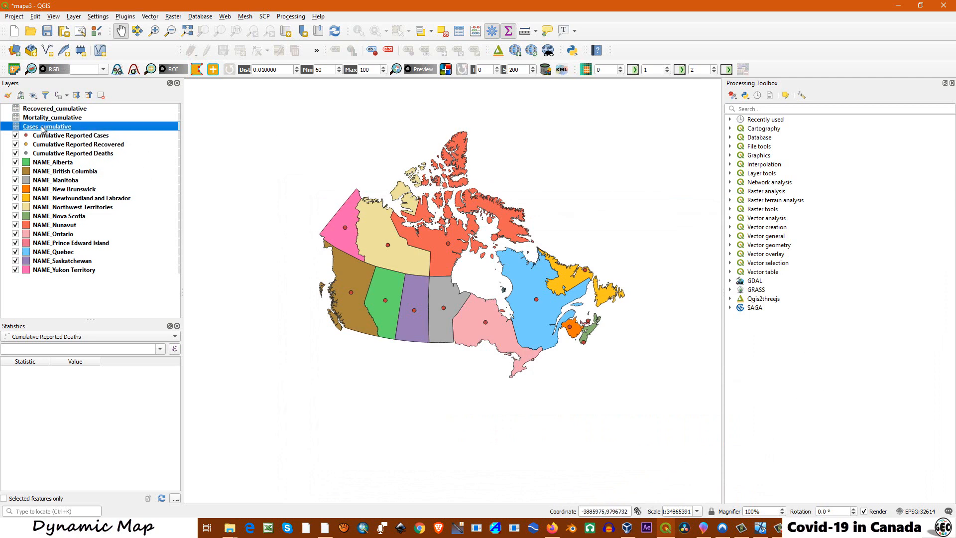
{"action": "left_click", "coordinate": [80, 204]}
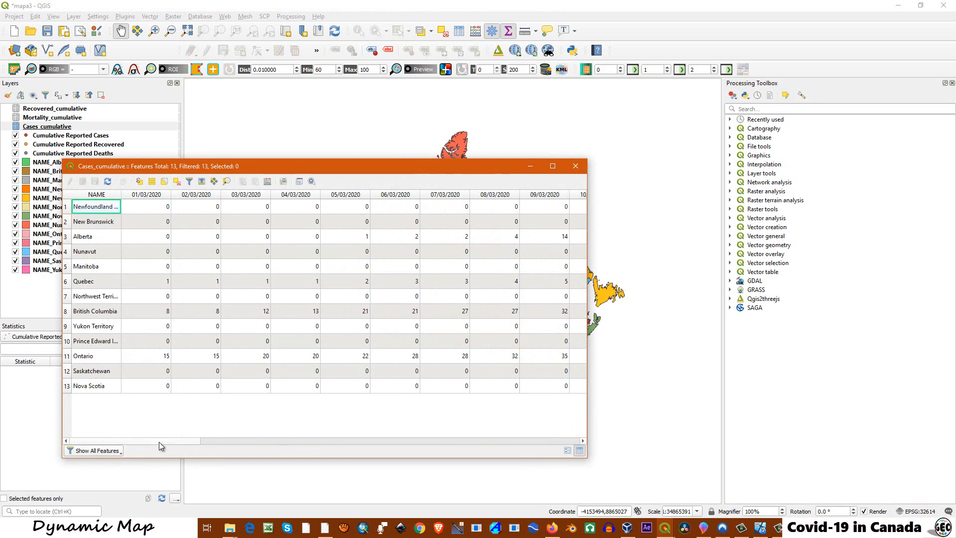
{"action": "left_click_drag", "start_coordinate": [159, 441], "coordinate": [139, 443]}
{"action": "left_click_drag", "start_coordinate": [231, 168], "coordinate": [439, 133]}
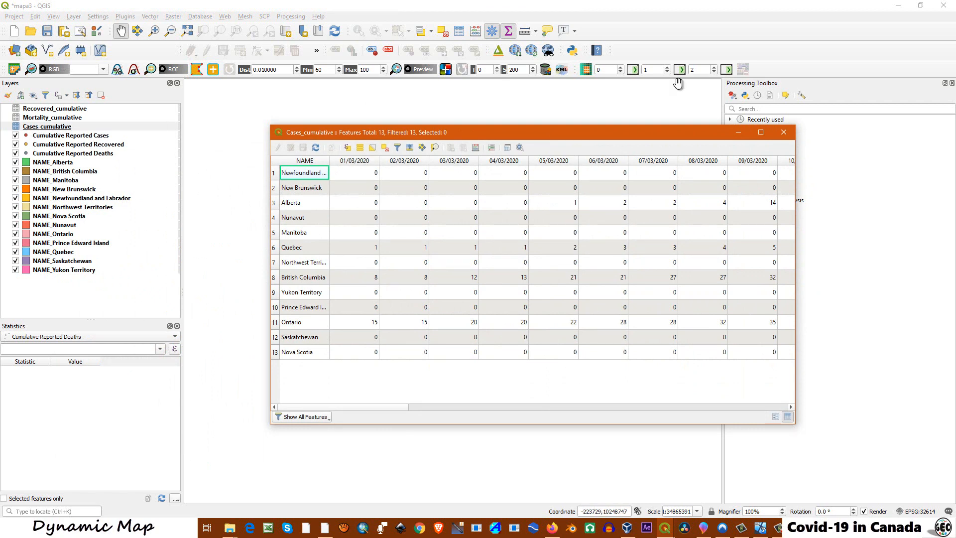
{"action": "left_click", "coordinate": [782, 129]}
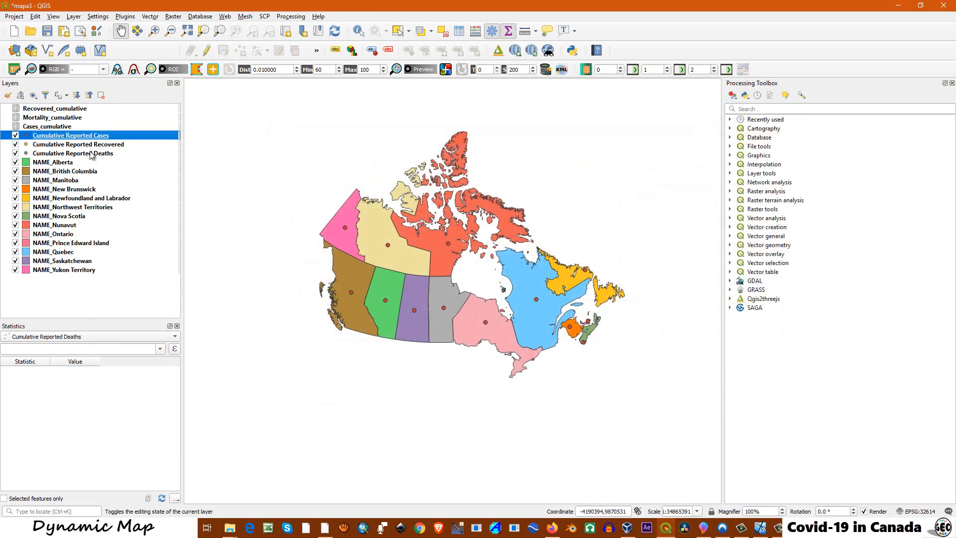
{"action": "right_click", "coordinate": [74, 136]}
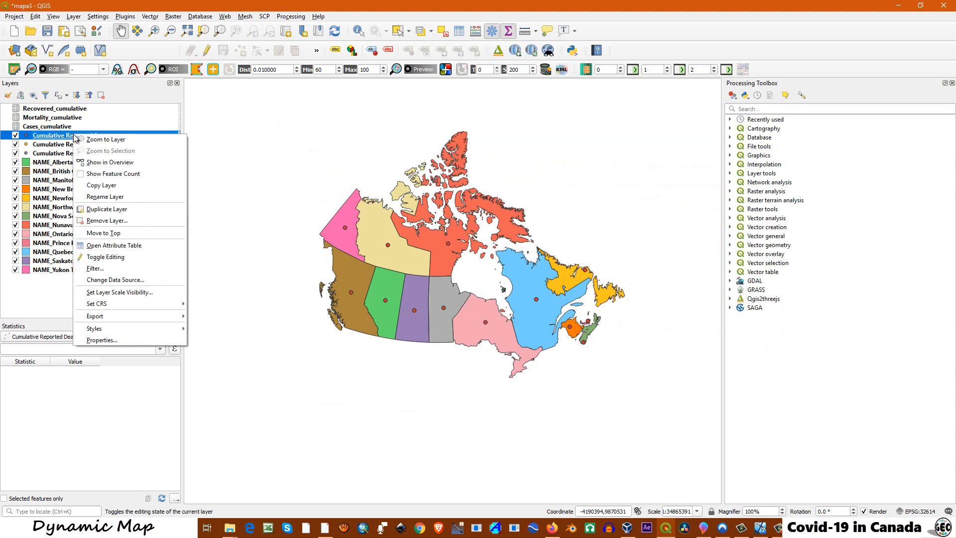
{"action": "left_click", "coordinate": [107, 249]}
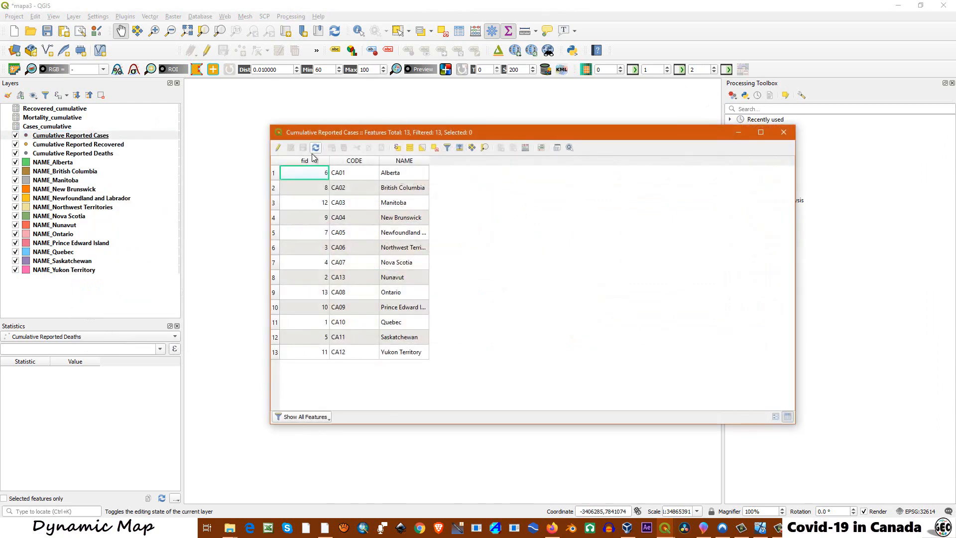
{"action": "left_click", "coordinate": [783, 132]}
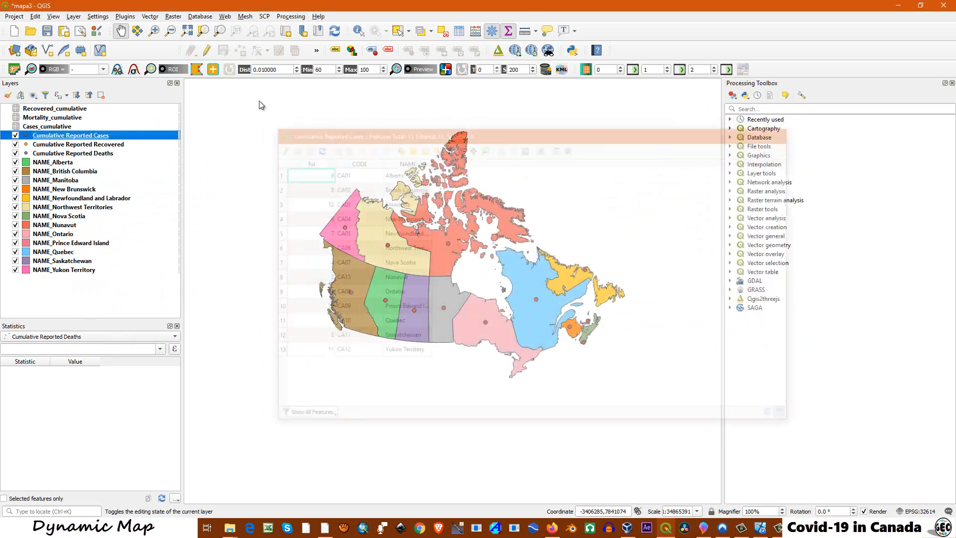
Join the Cases_cumulative table to the Cumulative Reported Cases layer, matching both on the NAME field.
{"action": "right_click", "coordinate": [83, 139]}
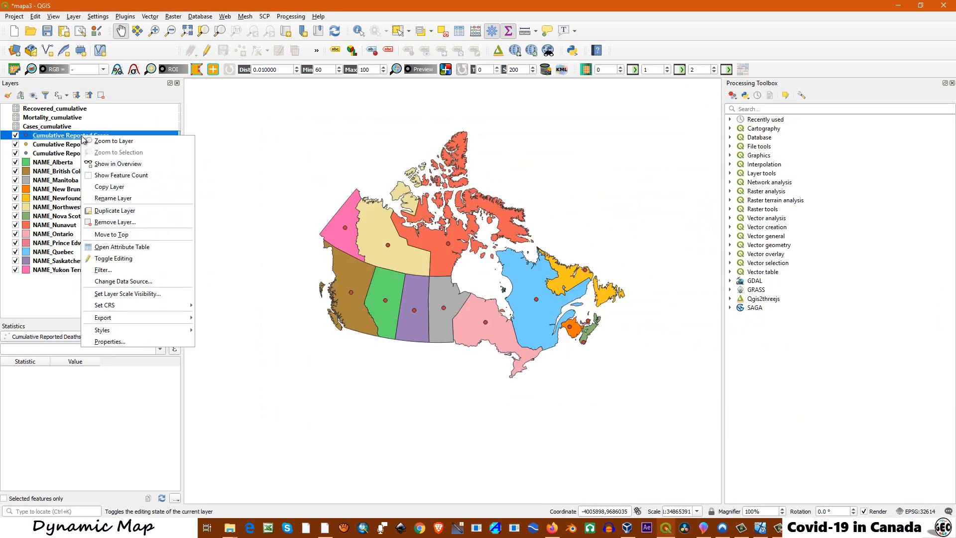
{"action": "left_click", "coordinate": [105, 342]}
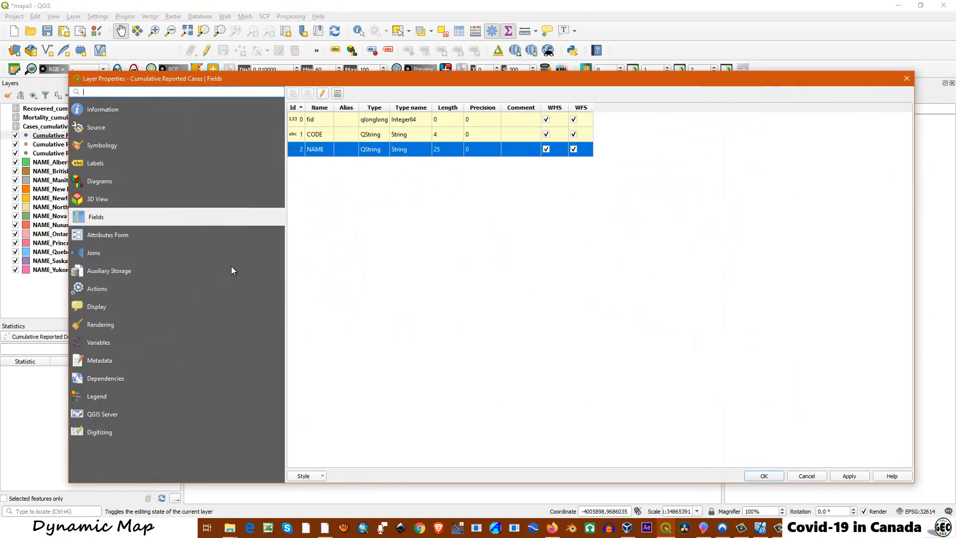
{"action": "left_click", "coordinate": [83, 254]}
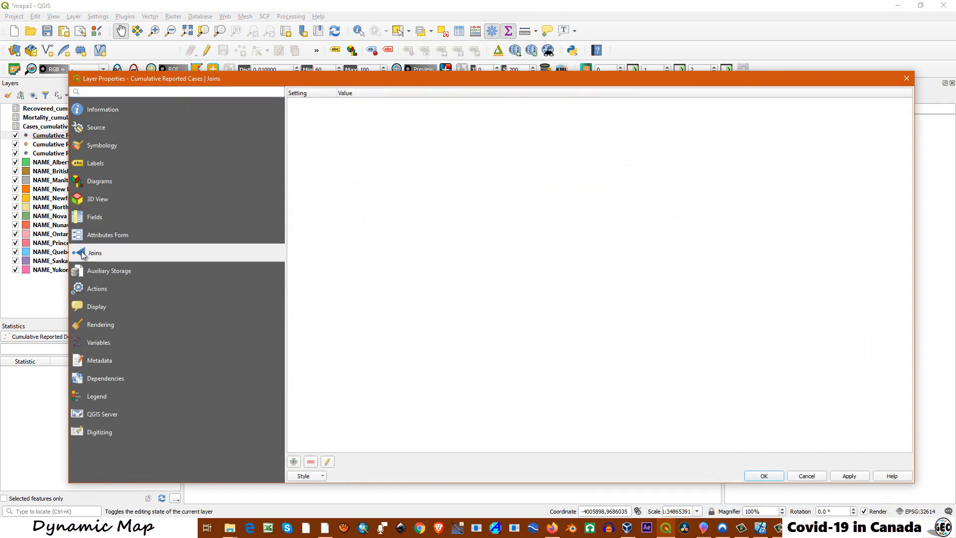
{"action": "left_click", "coordinate": [294, 463]}
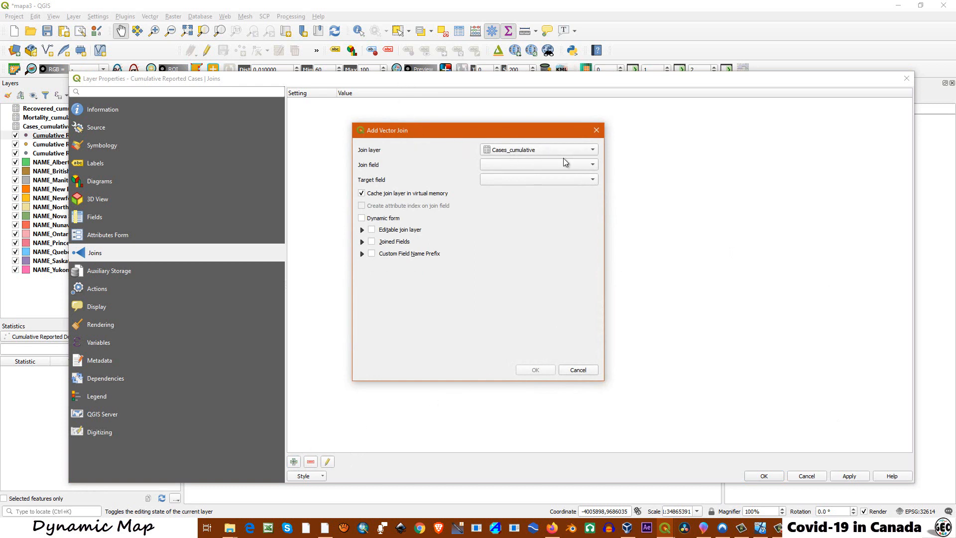
{"action": "left_click", "coordinate": [593, 165]}
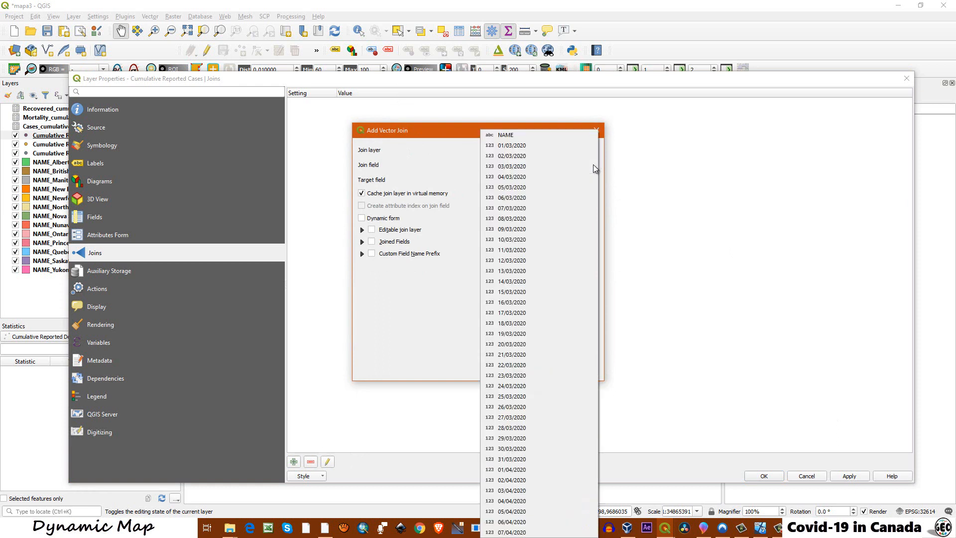
{"action": "left_click", "coordinate": [517, 135]}
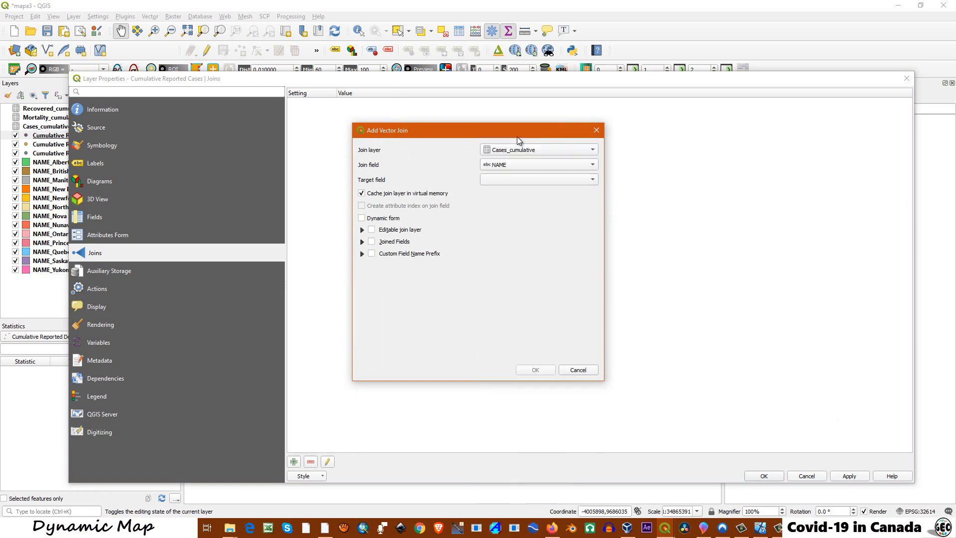
{"action": "left_click", "coordinate": [592, 181]}
{"action": "left_click", "coordinate": [509, 200]}
{"action": "left_click", "coordinate": [534, 372]}
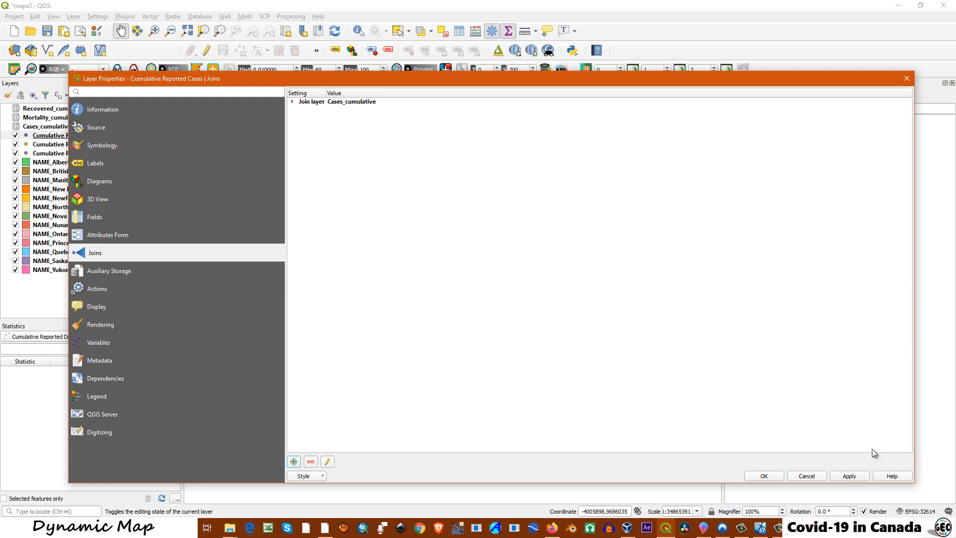
{"action": "left_click", "coordinate": [763, 476]}
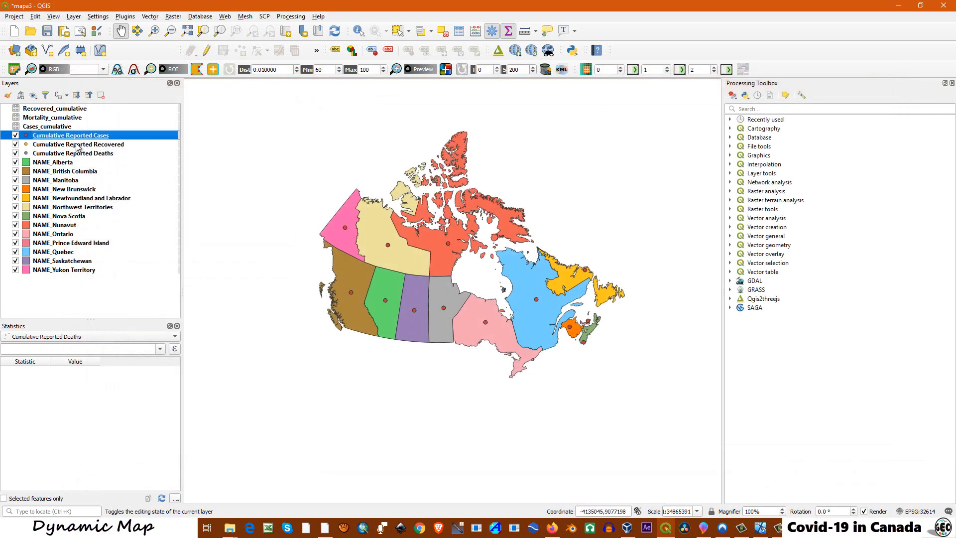
Check the joined date columns in the attribute table of the Cumulative Reported Cases layer.
{"action": "right_click", "coordinate": [58, 139]}
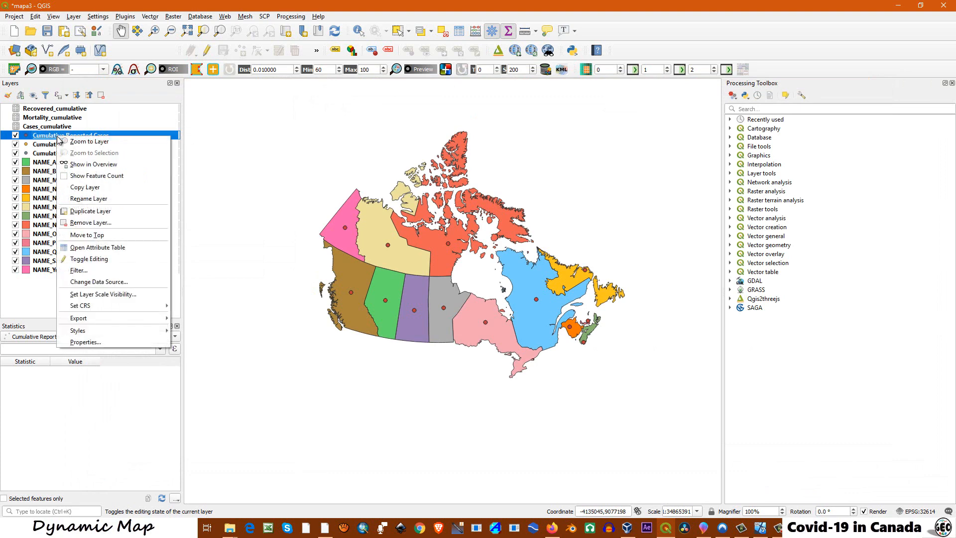
{"action": "left_click", "coordinate": [92, 249]}
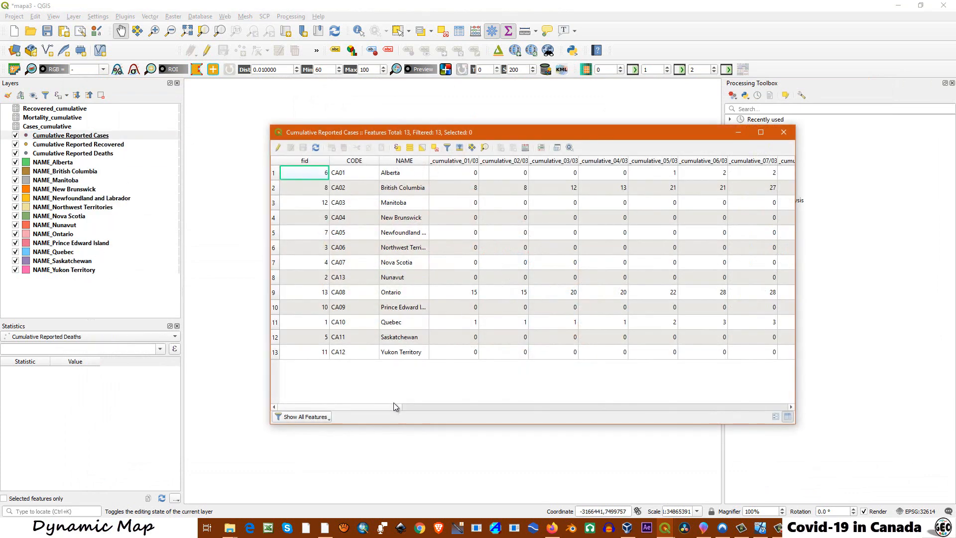
{"action": "left_click_drag", "start_coordinate": [378, 405], "coordinate": [303, 407]}
{"action": "left_click_drag", "start_coordinate": [336, 408], "coordinate": [312, 396]}
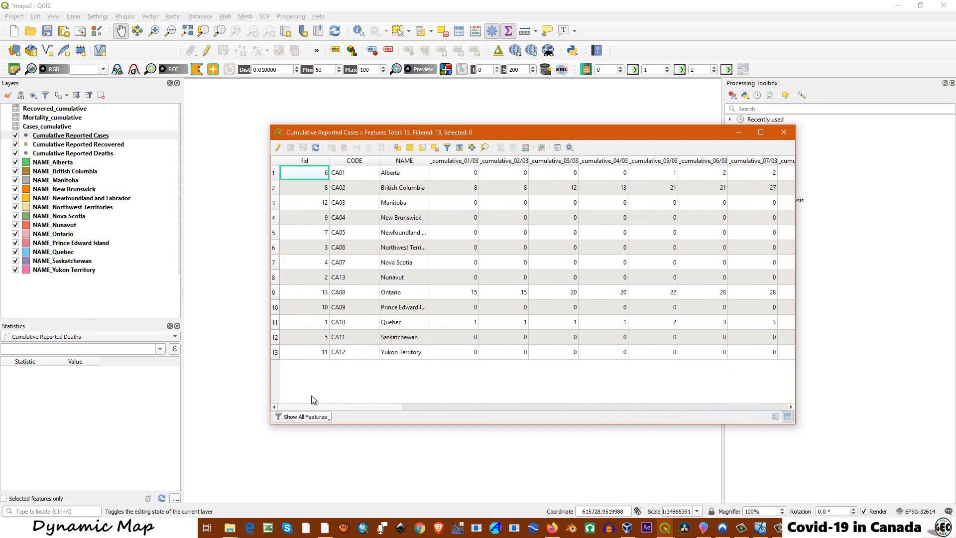
{"action": "left_click", "coordinate": [783, 133]}
{"action": "right_click", "coordinate": [59, 119]}
{"action": "left_click", "coordinate": [99, 251]}
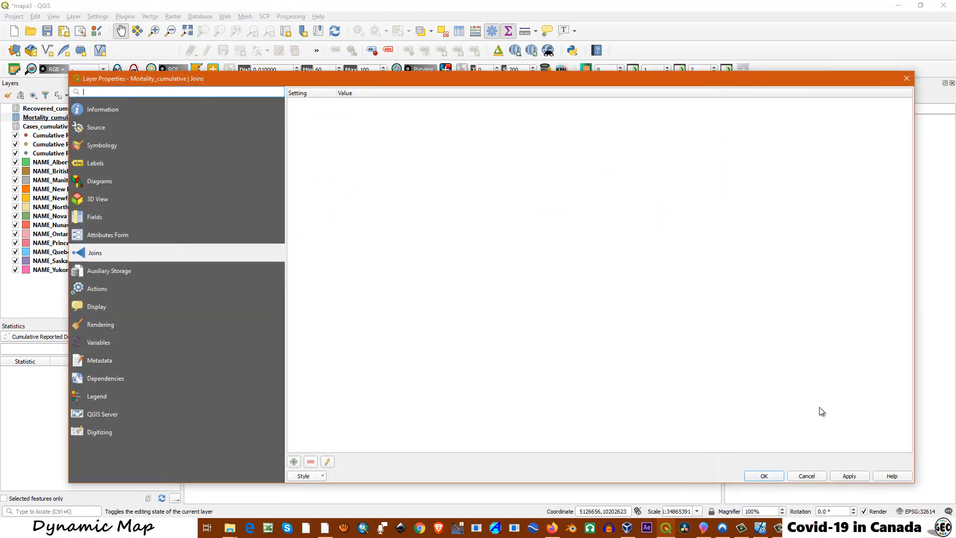
{"action": "left_click", "coordinate": [806, 476]}
Join the Recovered_cumulative table to the Cumulative Reported Recovered layer, using NAME as the join field.
{"action": "left_click", "coordinate": [49, 144]}
{"action": "right_click", "coordinate": [59, 144]}
{"action": "left_click", "coordinate": [100, 350]}
{"action": "left_click", "coordinate": [294, 461]}
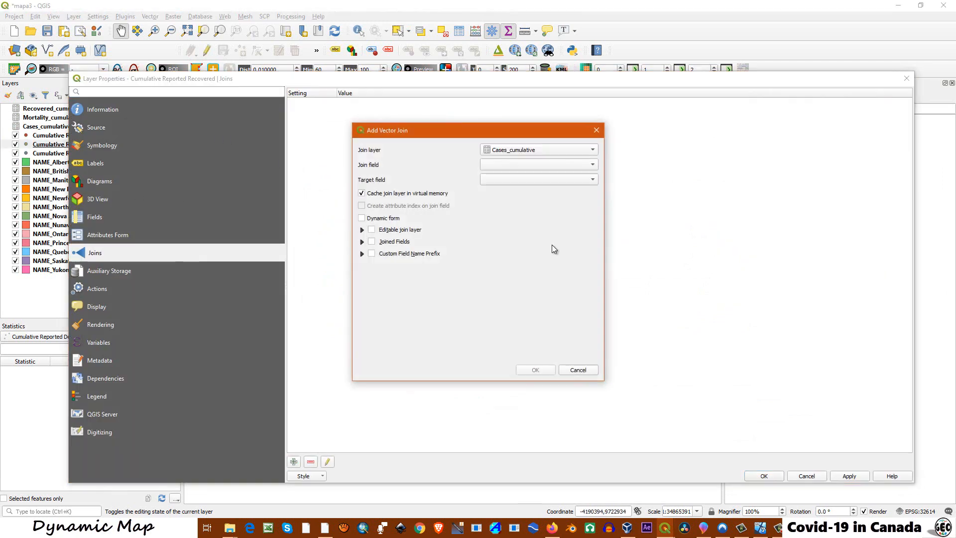
{"action": "left_click", "coordinate": [590, 149]}
{"action": "left_click", "coordinate": [536, 329]}
{"action": "left_click", "coordinate": [534, 164]}
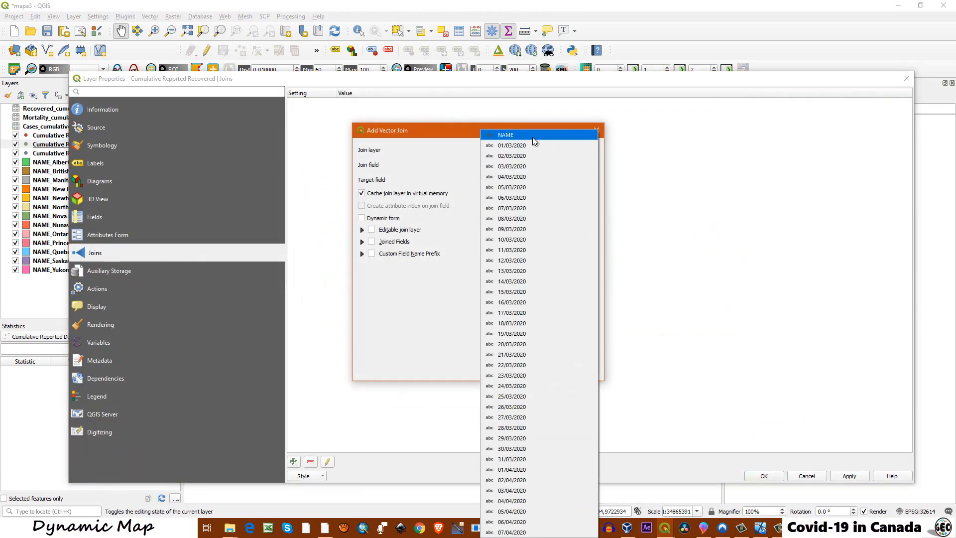
{"action": "left_click", "coordinate": [532, 135]}
{"action": "left_click", "coordinate": [536, 369]}
{"action": "left_click", "coordinate": [765, 476]}
Join the Mortality_cumulative table to the Cumulative Reported Deaths layer, using NAME as the join field.
{"action": "right_click", "coordinate": [99, 154]}
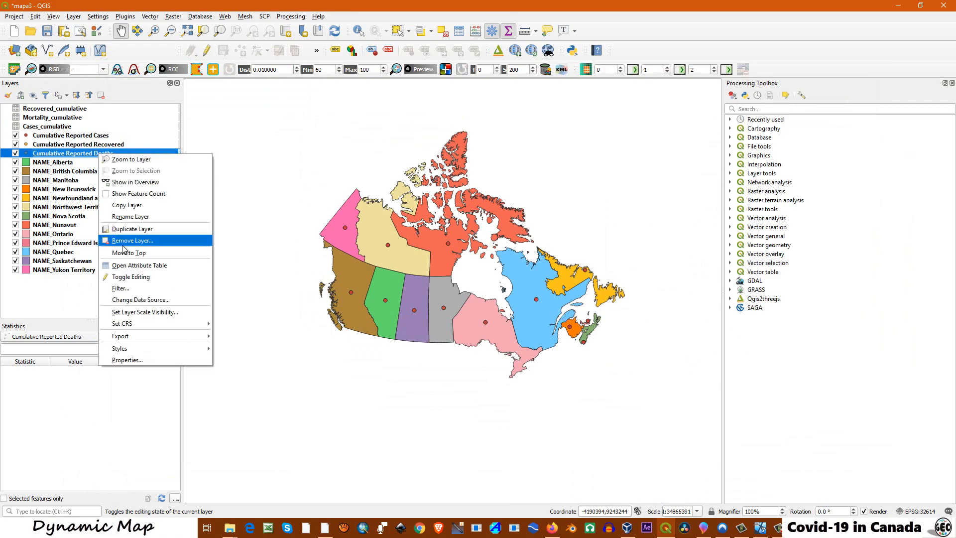
{"action": "left_click", "coordinate": [125, 360]}
{"action": "left_click", "coordinate": [293, 462]}
{"action": "left_click", "coordinate": [563, 150]}
{"action": "left_click", "coordinate": [557, 181]}
{"action": "left_click", "coordinate": [534, 165]}
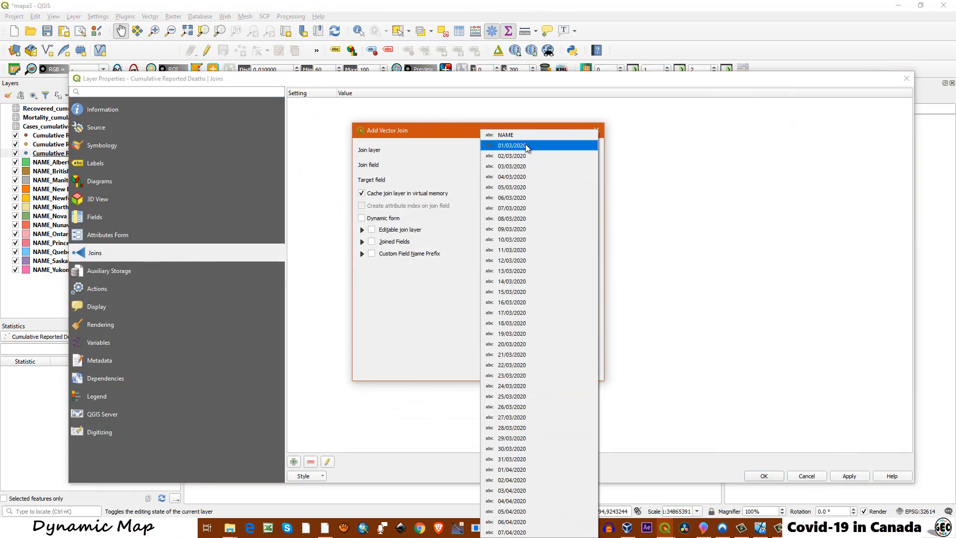
{"action": "left_click", "coordinate": [524, 135]}
{"action": "left_click", "coordinate": [521, 180]}
{"action": "left_click", "coordinate": [512, 201]}
{"action": "left_click", "coordinate": [535, 370]}
{"action": "left_click", "coordinate": [849, 477]}
{"action": "left_click", "coordinate": [765, 476]}
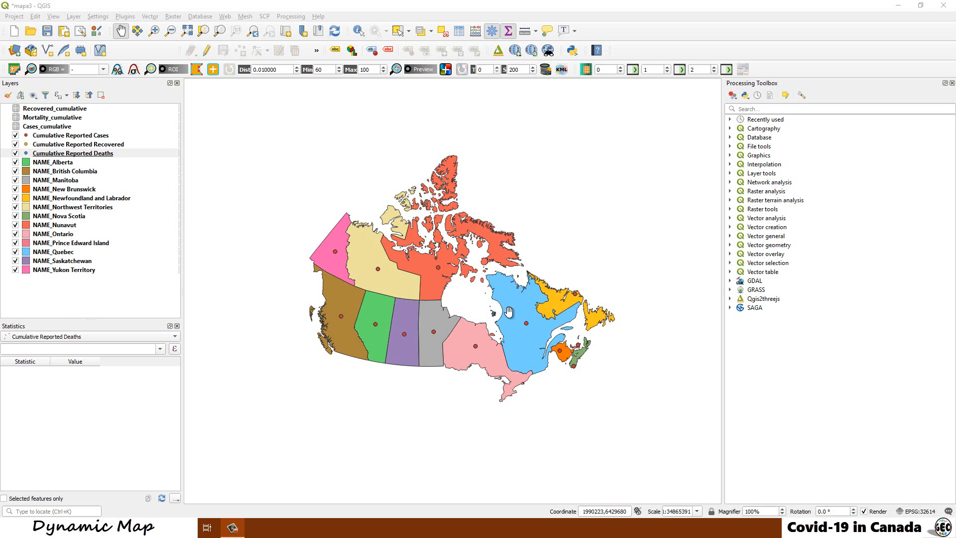
Make the simple marker of the Cumulative Reported Deaths layer invisible with a transparent fill and a transparent stroke.
{"action": "right_click", "coordinate": [50, 157]}
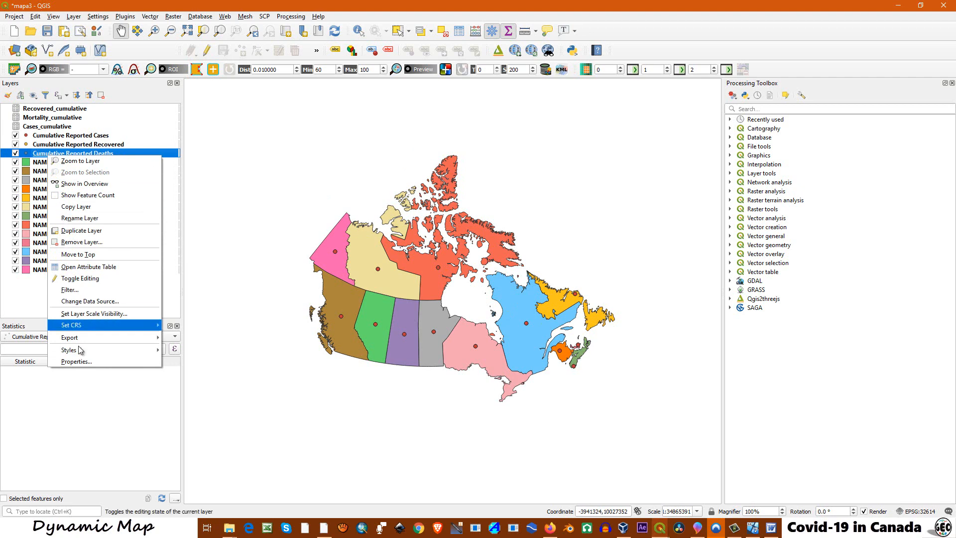
{"action": "left_click", "coordinate": [76, 362]}
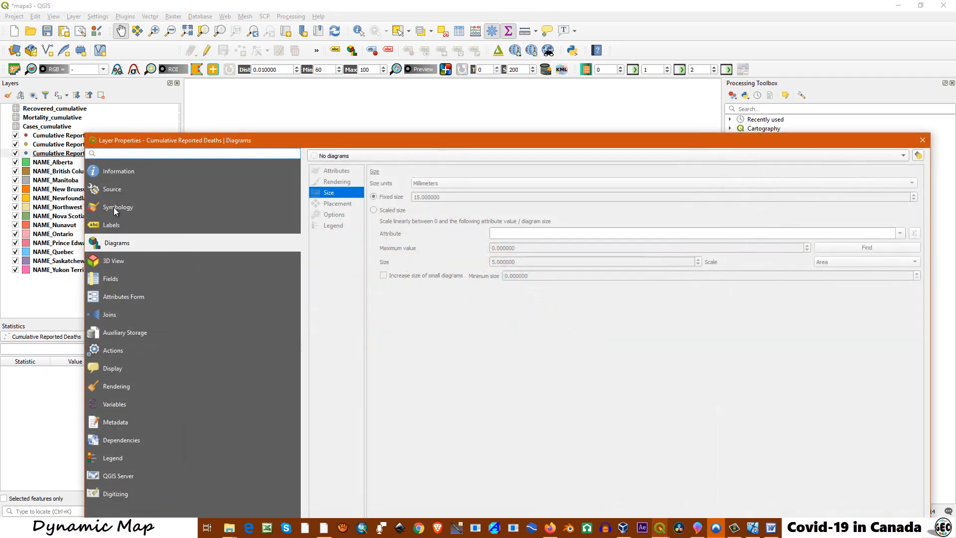
{"action": "left_click", "coordinate": [113, 207]}
{"action": "left_click_drag", "start_coordinate": [401, 143], "coordinate": [348, 83]}
{"action": "left_click", "coordinate": [350, 120]}
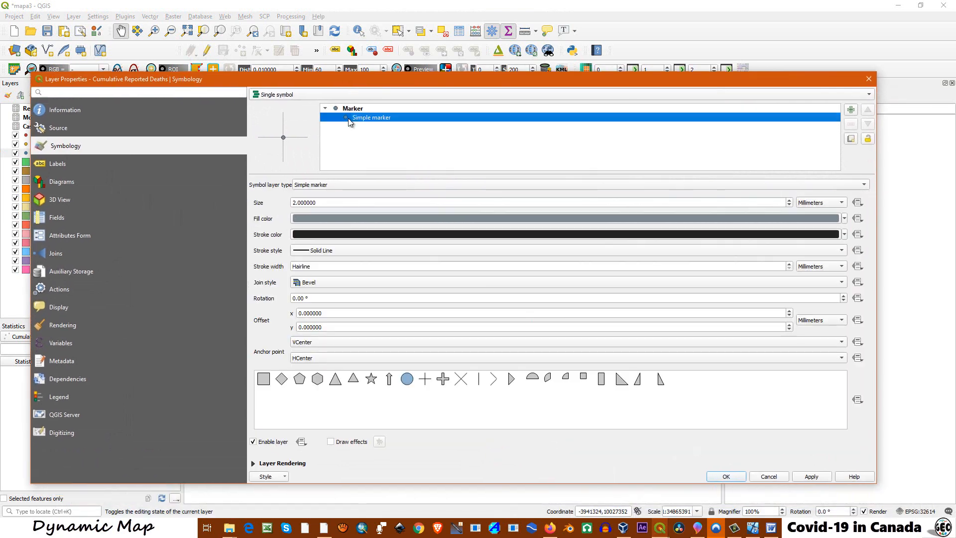
{"action": "left_click", "coordinate": [845, 219]}
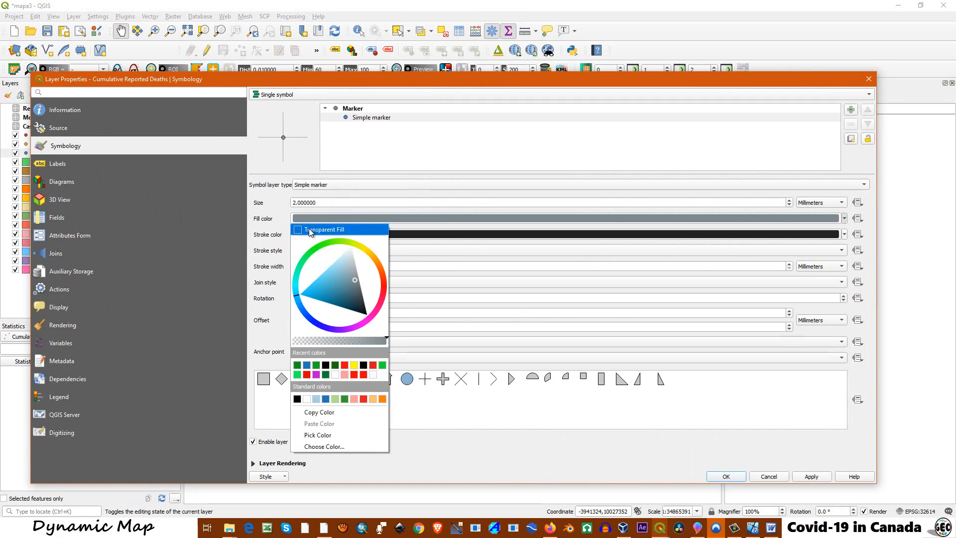
{"action": "left_click", "coordinate": [310, 230]}
{"action": "left_click", "coordinate": [845, 235]}
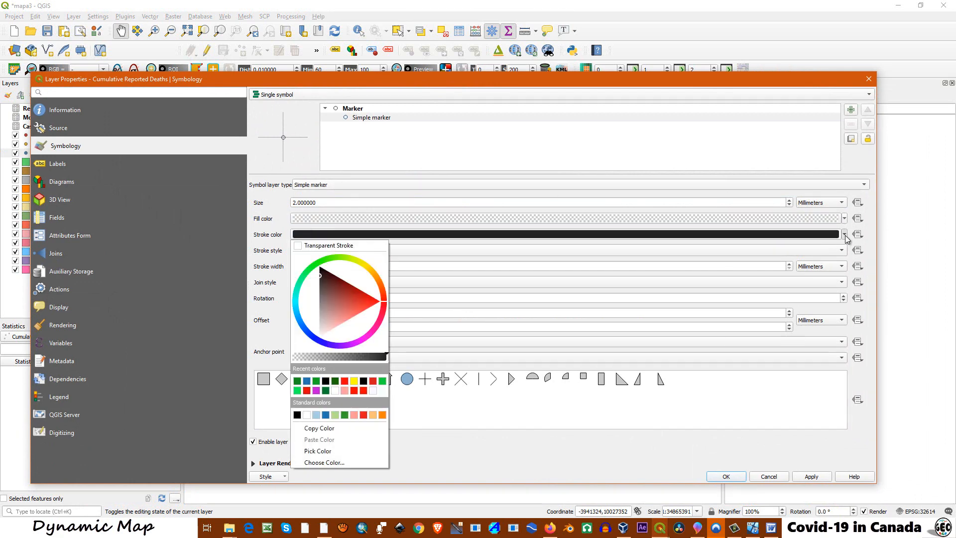
{"action": "left_click", "coordinate": [344, 246]}
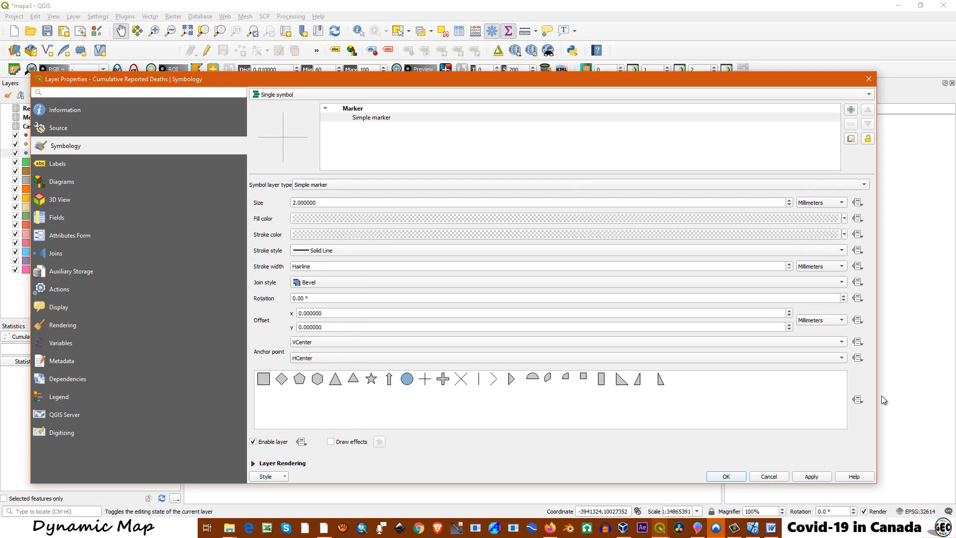
{"action": "left_click", "coordinate": [811, 477]}
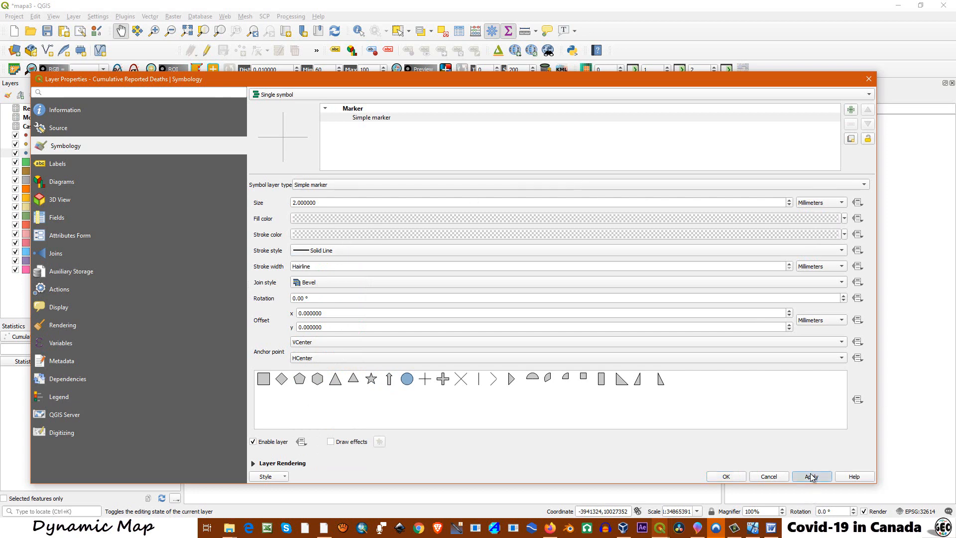
{"action": "left_click", "coordinate": [727, 476]}
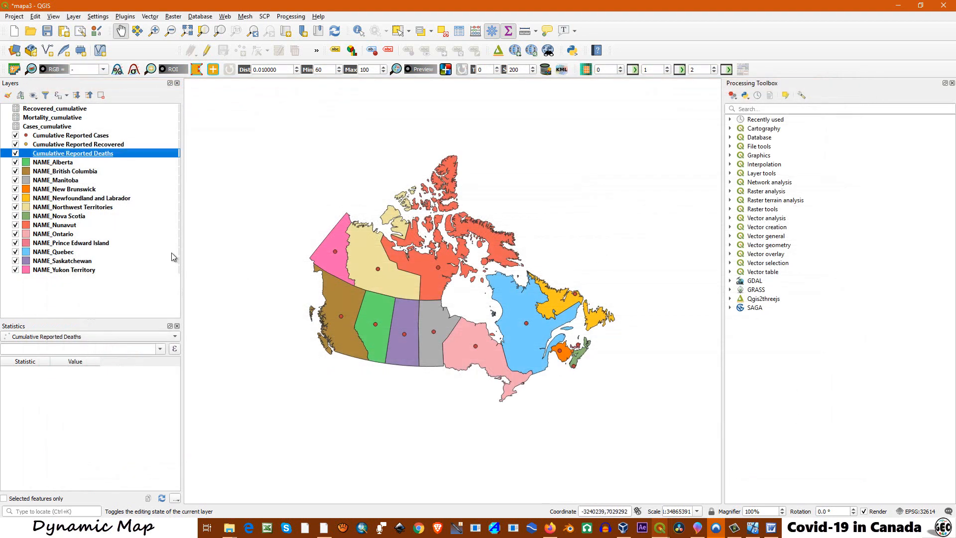
Give the Cumulative Reported Recovered layer's simple marker a transparent fill and a transparent stroke.
{"action": "left_click", "coordinate": [66, 145]}
{"action": "right_click", "coordinate": [66, 146]}
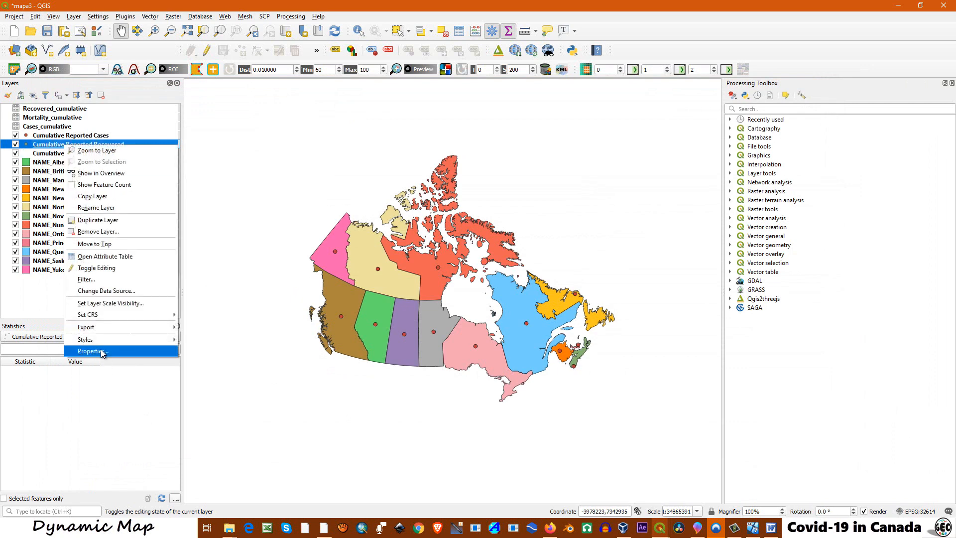
{"action": "left_click", "coordinate": [101, 351]}
{"action": "left_click", "coordinate": [371, 117]}
{"action": "left_click", "coordinate": [843, 218]}
{"action": "left_click", "coordinate": [335, 229]}
{"action": "left_click", "coordinate": [843, 234]}
{"action": "left_click", "coordinate": [336, 245]}
{"action": "left_click", "coordinate": [726, 476]}
Give the Cumulative Reported Cases layer's simple marker a transparent fill and a transparent stroke.
{"action": "right_click", "coordinate": [71, 138]}
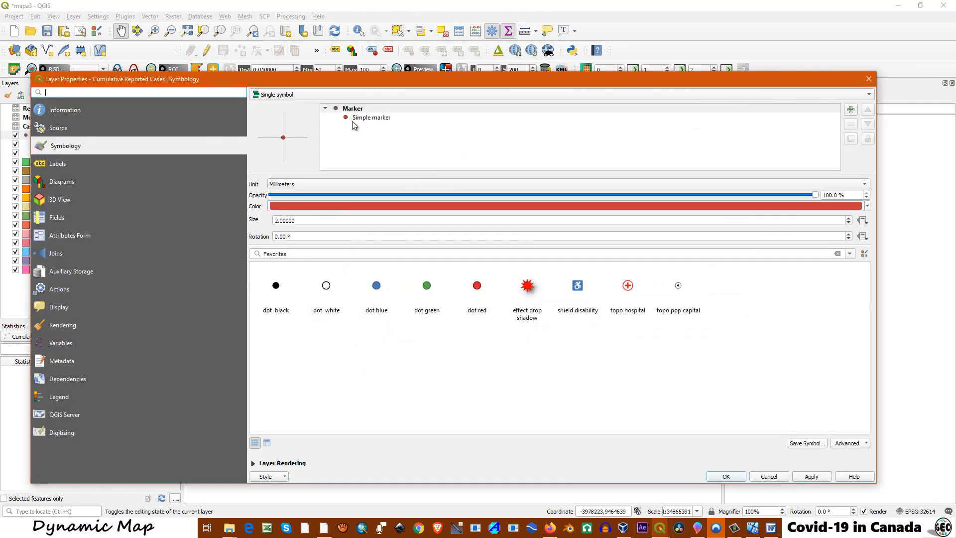
{"action": "left_click", "coordinate": [371, 117]}
{"action": "left_click", "coordinate": [843, 218]}
{"action": "left_click", "coordinate": [335, 230]}
{"action": "left_click", "coordinate": [843, 234]}
{"action": "left_click", "coordinate": [335, 245]}
{"action": "left_click", "coordinate": [812, 476]}
{"action": "left_click", "coordinate": [726, 476]}
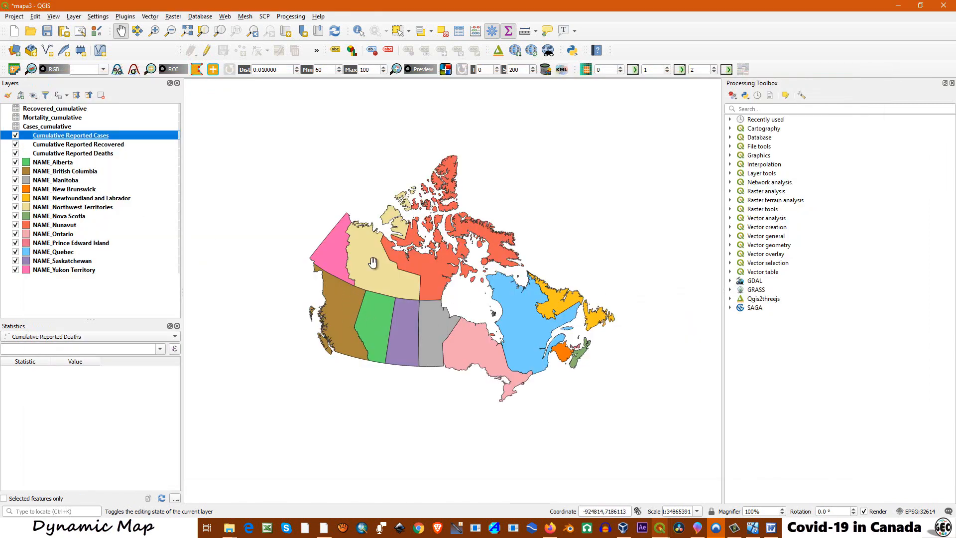
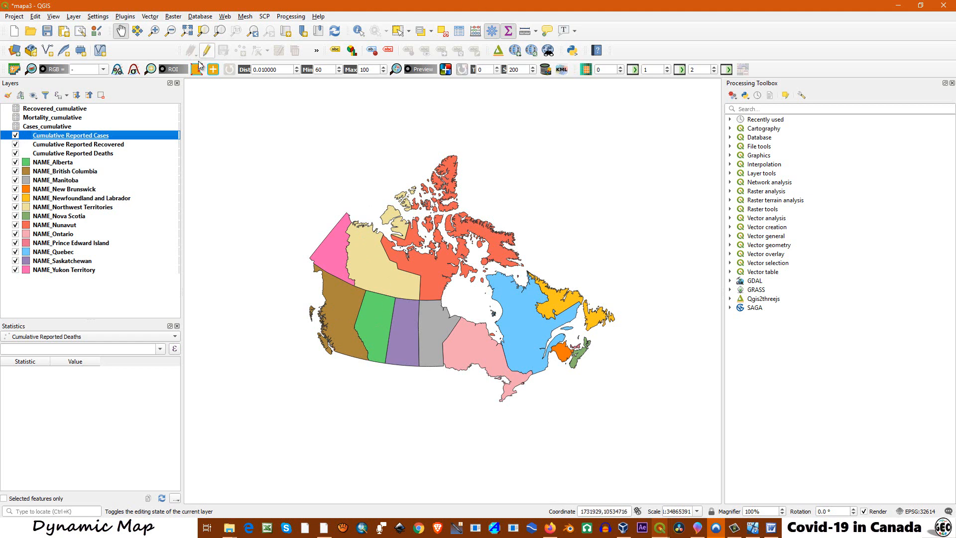
Enable pie chart diagrams on the Cumulative Reported Cases layer and assign the Cases_cumulative_07/04/2020 attribute to them.
{"action": "right_click", "coordinate": [80, 139]}
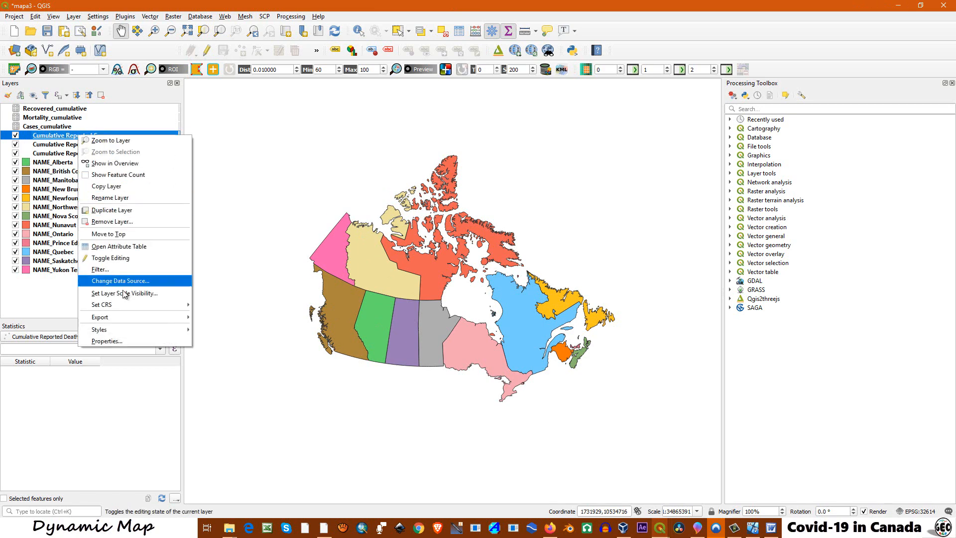
{"action": "left_click", "coordinate": [121, 341]}
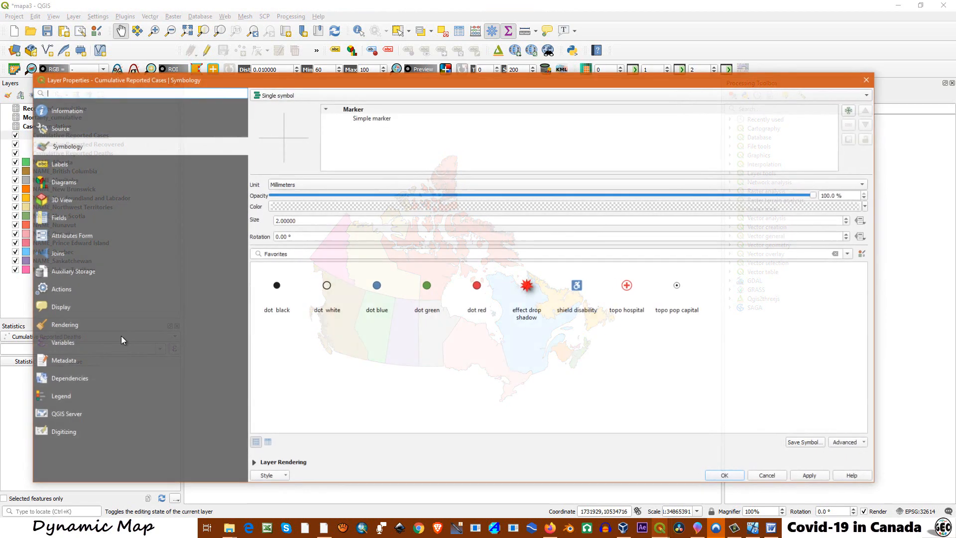
{"action": "left_click", "coordinate": [58, 183]}
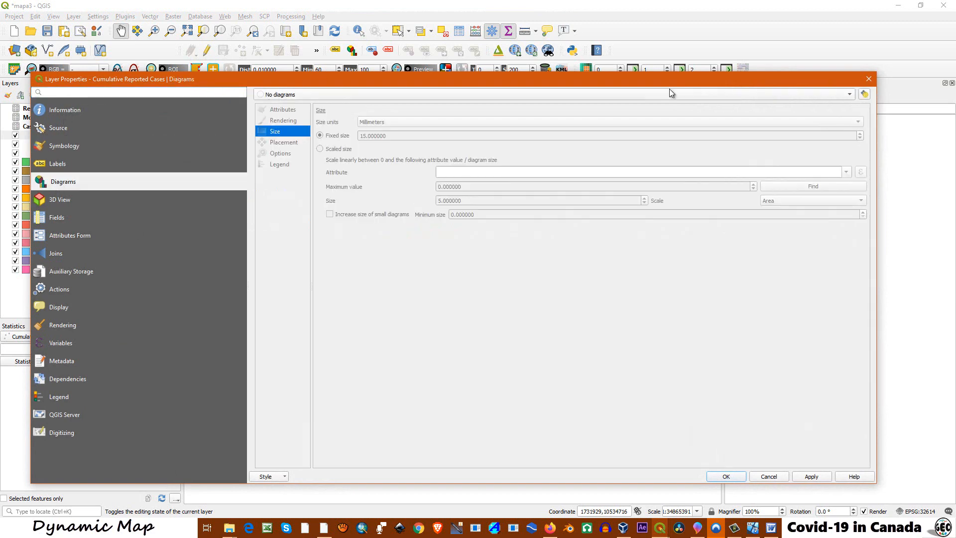
{"action": "left_click", "coordinate": [851, 95]}
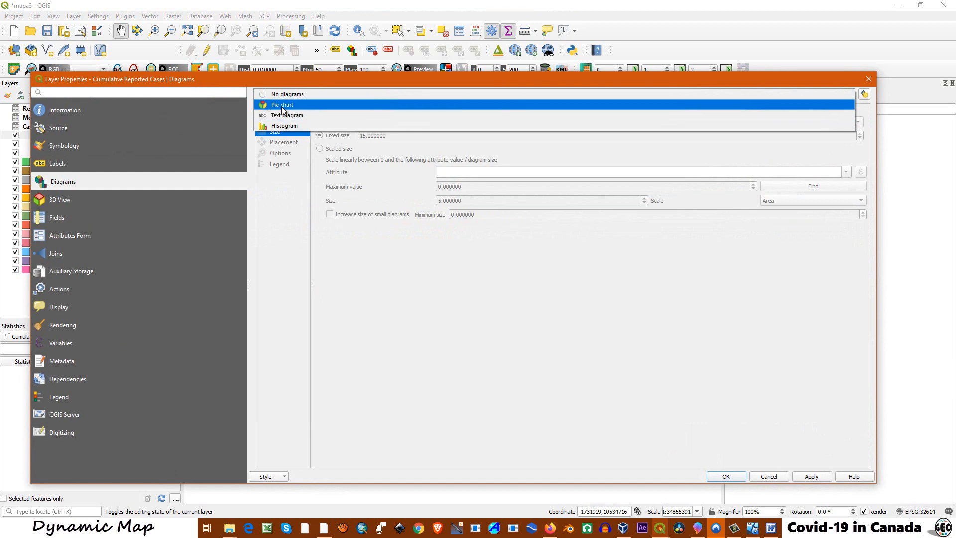
{"action": "left_click", "coordinate": [267, 105]}
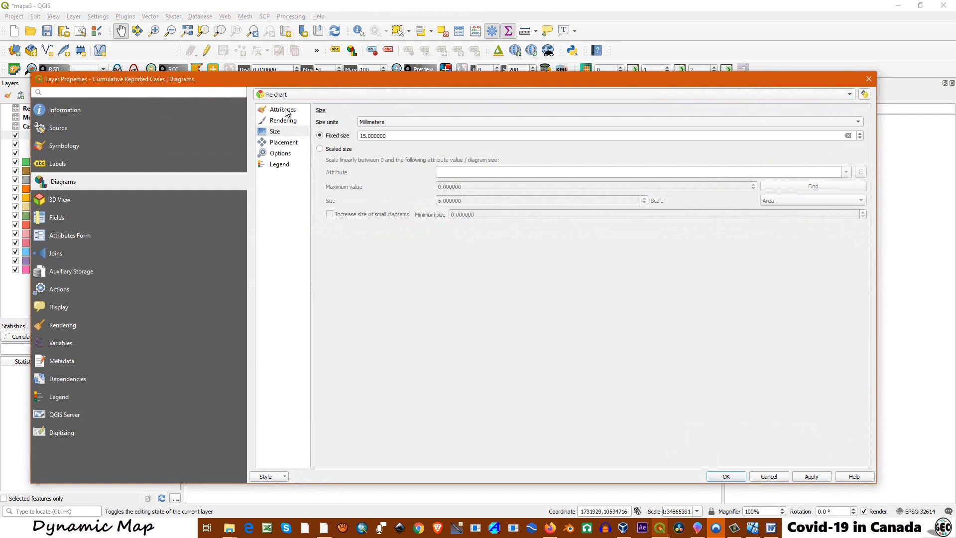
{"action": "left_click", "coordinate": [285, 110]}
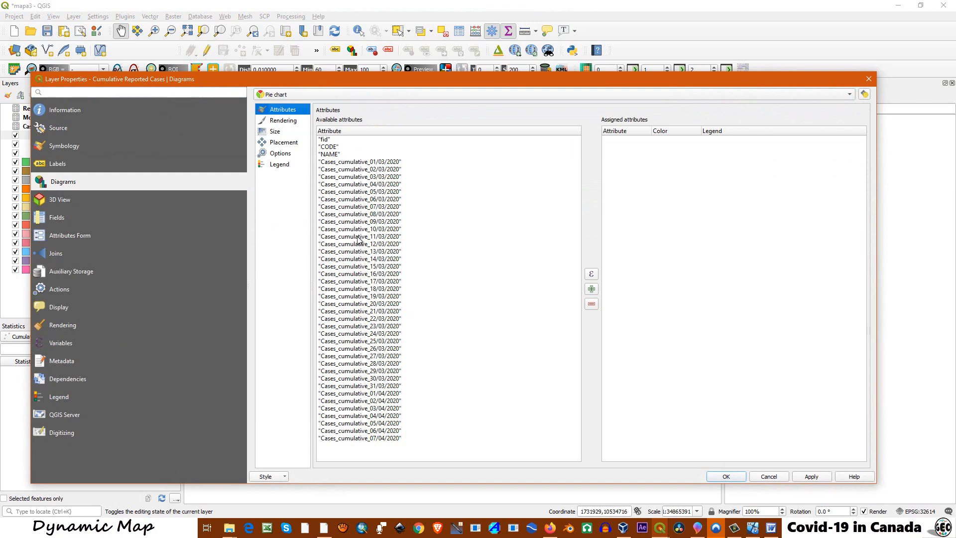
{"action": "left_click", "coordinate": [351, 438]}
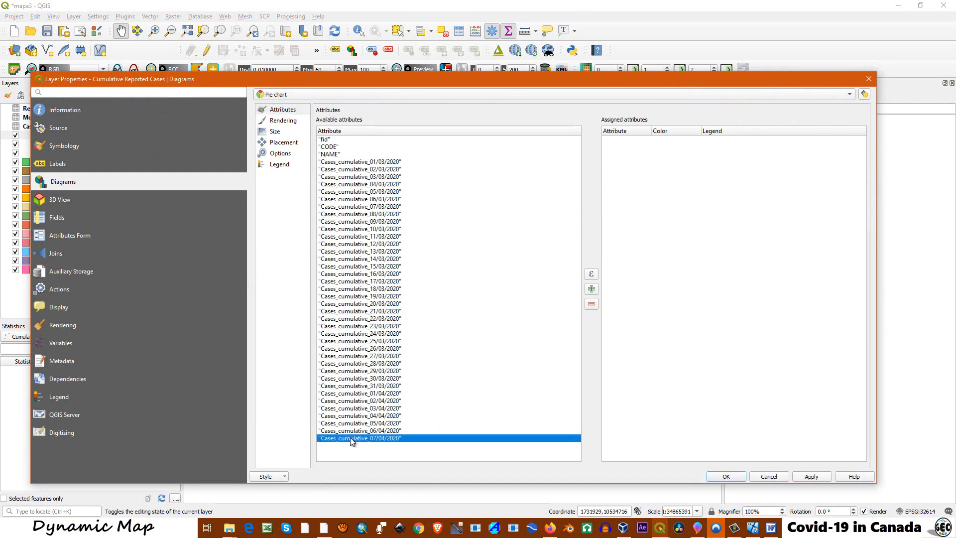
{"action": "left_click", "coordinate": [593, 289]}
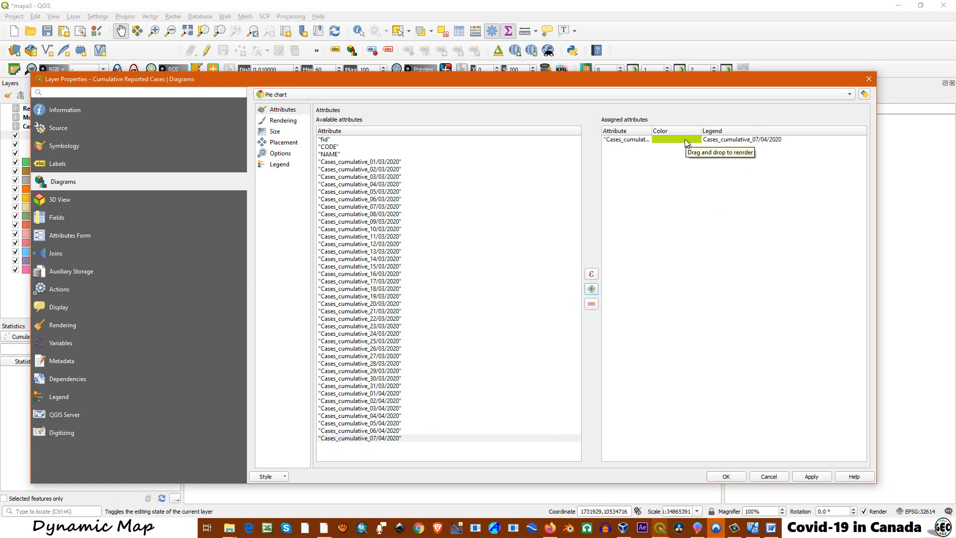
Set the color of the assigned Cases_cumulative_07/04/2020 attribute to red (#eb2513).
{"action": "double_click", "coordinate": [685, 139]}
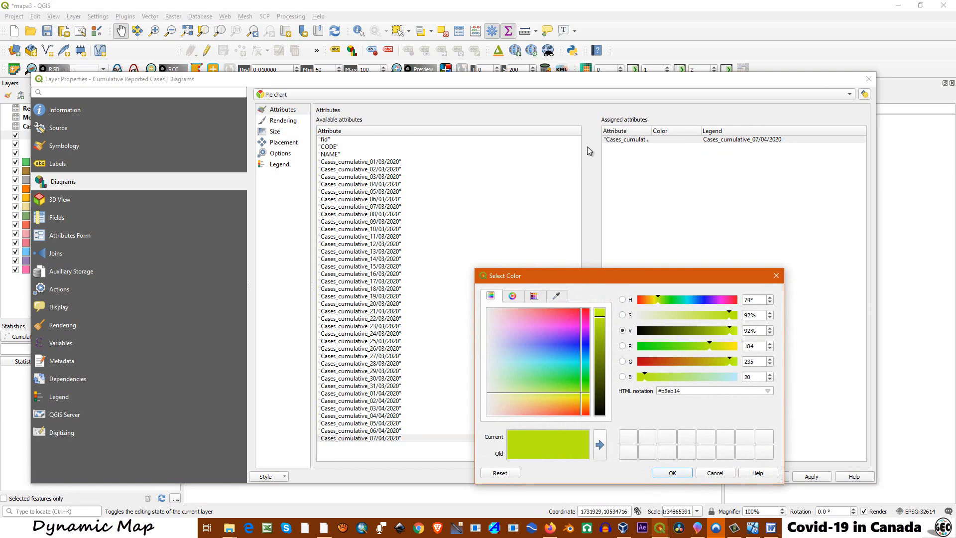
{"action": "left_click", "coordinate": [640, 300]}
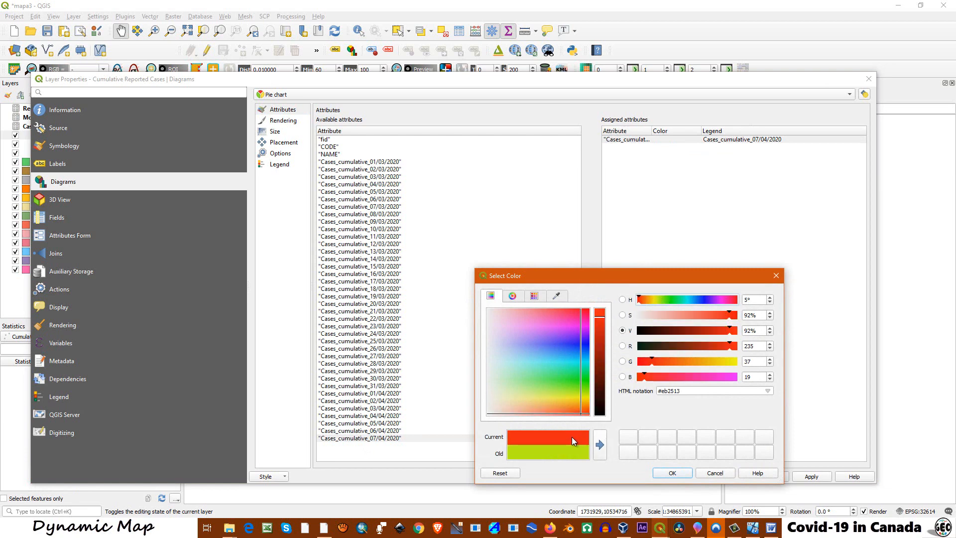
{"action": "left_click", "coordinate": [685, 474]}
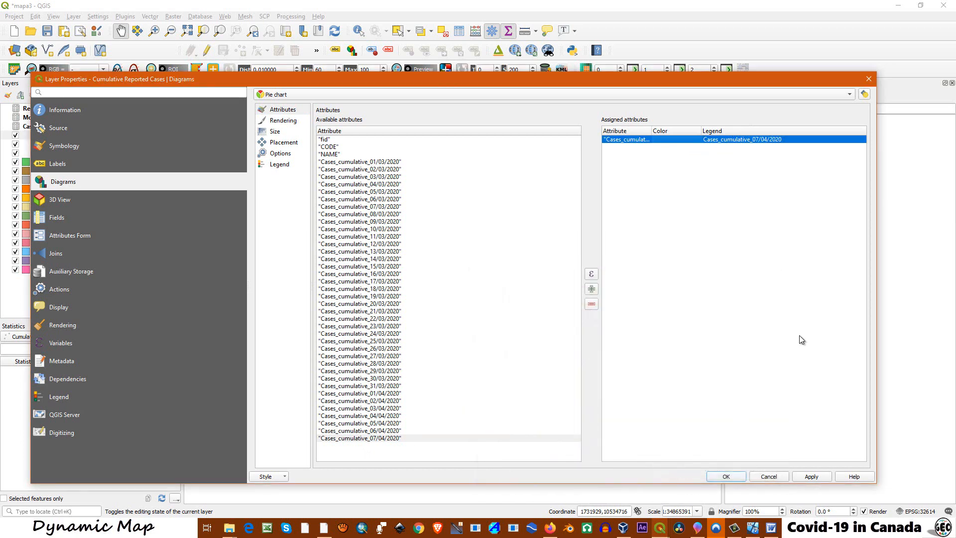
Outline the pie charts with a black line 0.2 millimeters wide.
{"action": "left_click", "coordinate": [285, 122]}
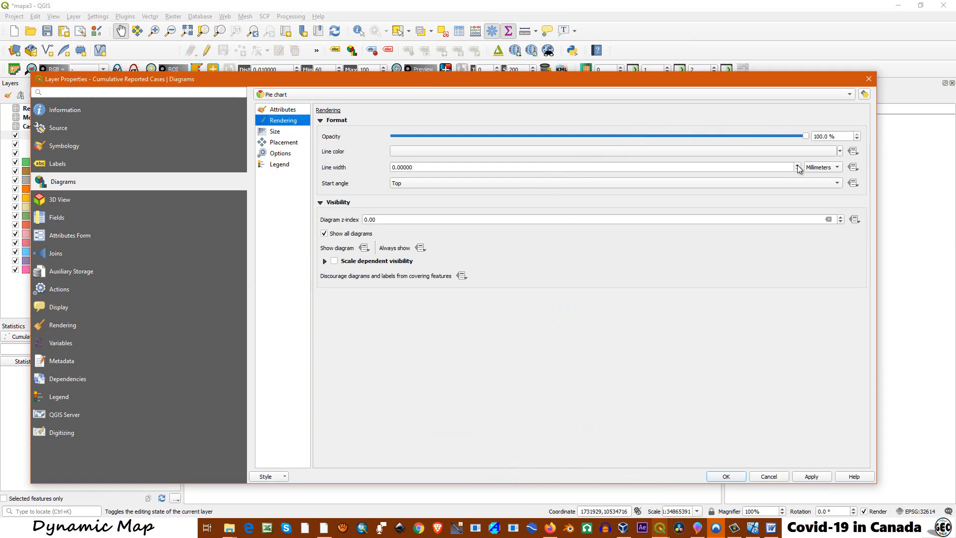
{"action": "left_click", "coordinate": [797, 166]}
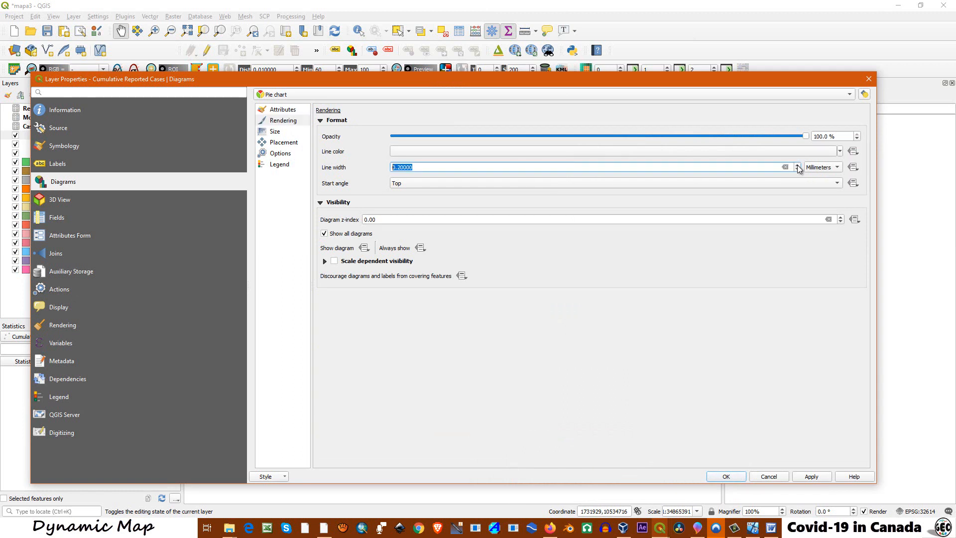
{"action": "left_click", "coordinate": [840, 153]}
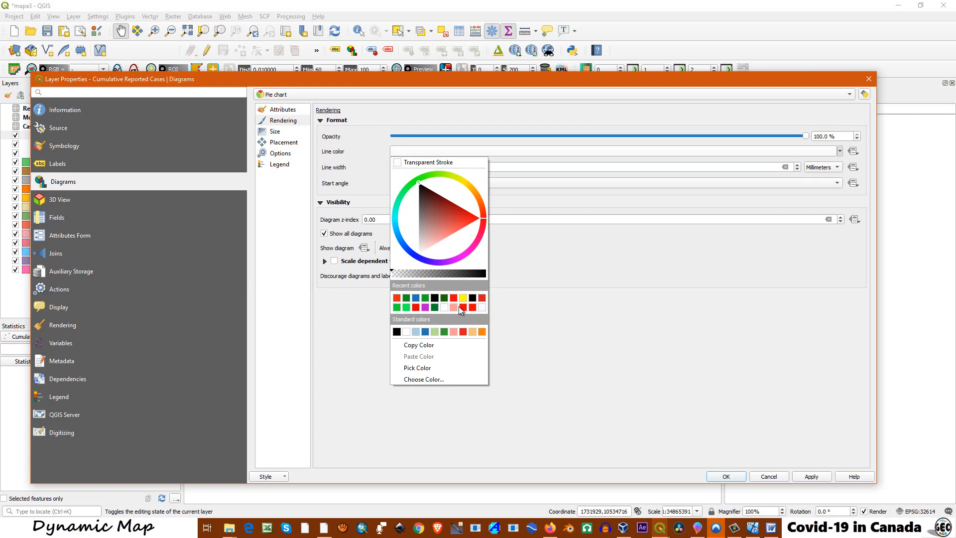
{"action": "left_click", "coordinate": [473, 297]}
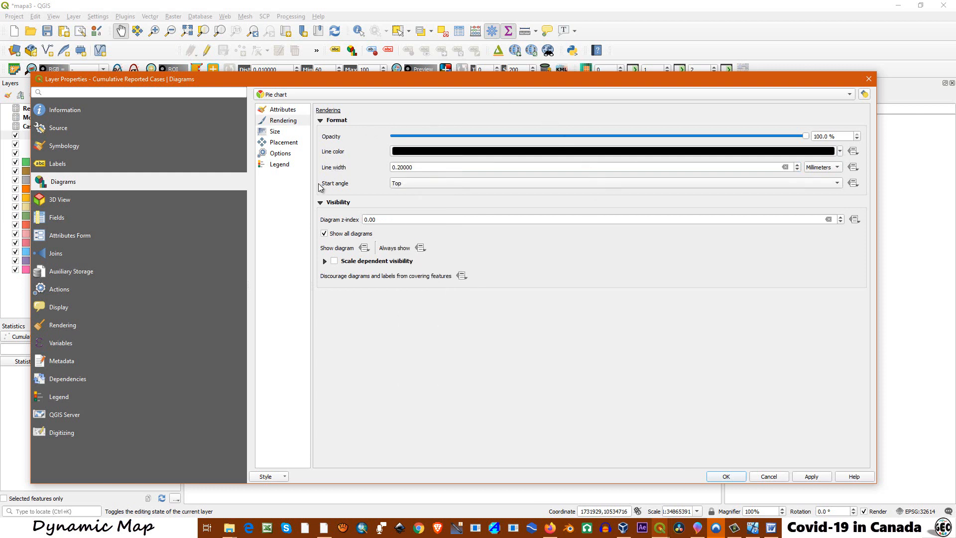
Switch the pie charts to scaled size, based on the Cases_cumulative_07/04/2020 attribute.
{"action": "left_click", "coordinate": [271, 132]}
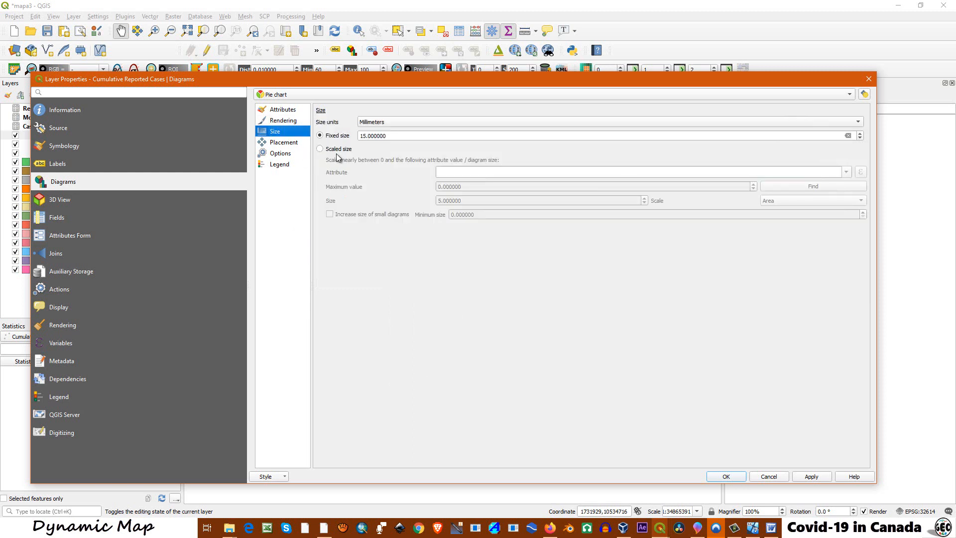
{"action": "left_click", "coordinate": [321, 149]}
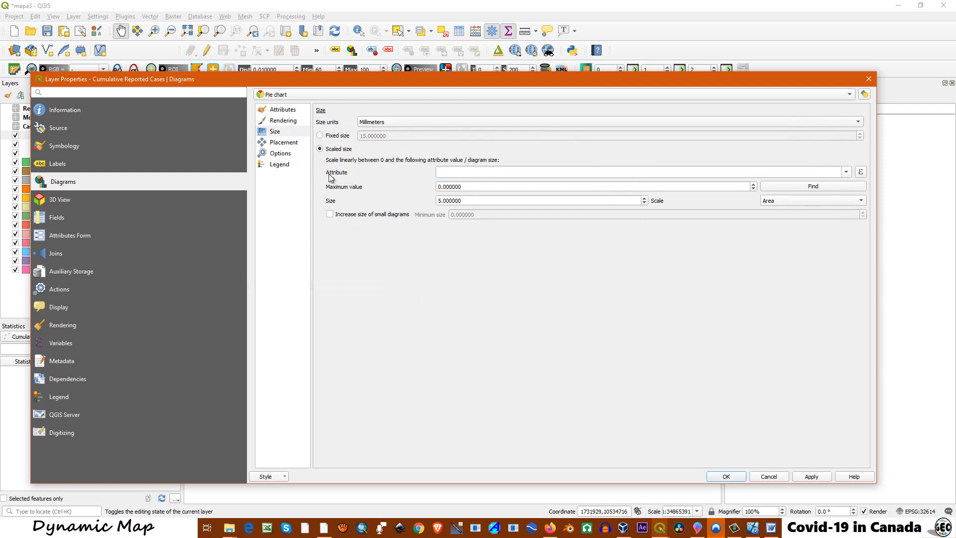
{"action": "left_click", "coordinate": [846, 172]}
{"action": "scroll", "coordinate": [565, 267], "scroll_direction": "down", "scroll_amount": 2}
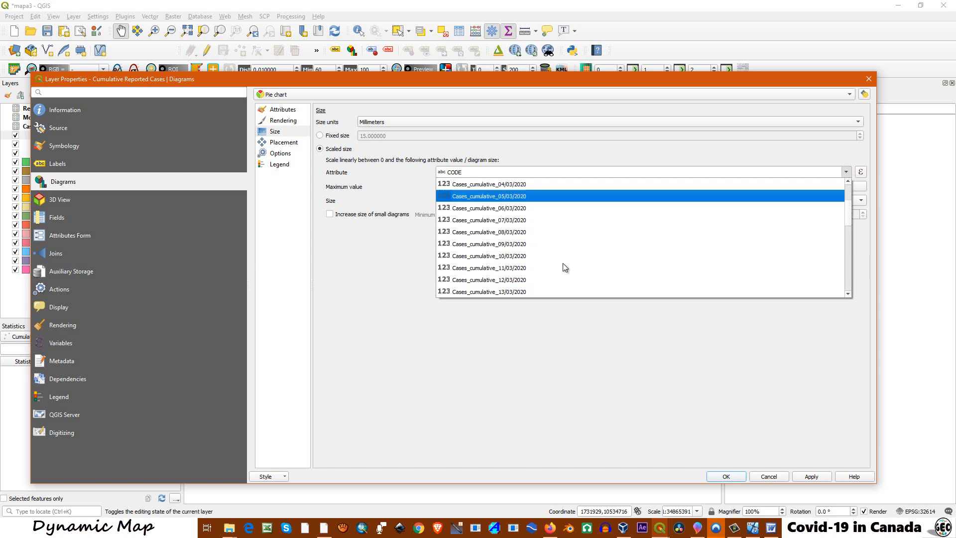
{"action": "scroll", "coordinate": [537, 228], "scroll_direction": "down", "scroll_amount": 8}
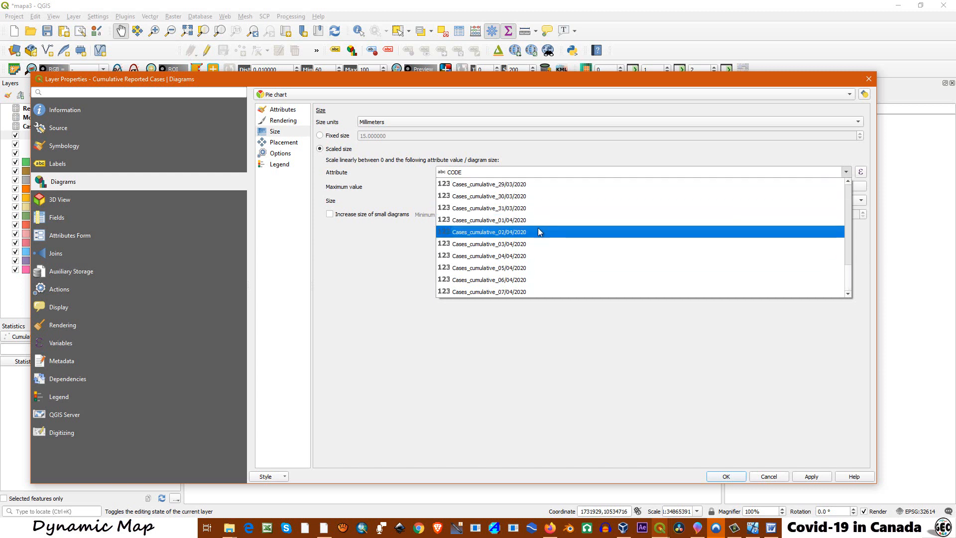
{"action": "left_click", "coordinate": [514, 292]}
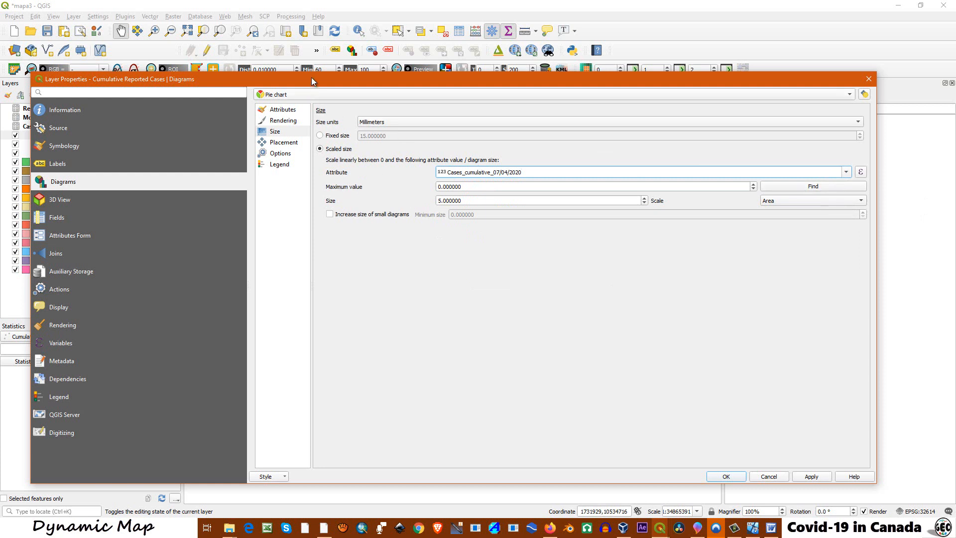
Find the cases attribute's maximum value for scaling and set the pie chart size to 40 millimeters.
{"action": "left_click_drag", "start_coordinate": [312, 77], "coordinate": [473, 91]}
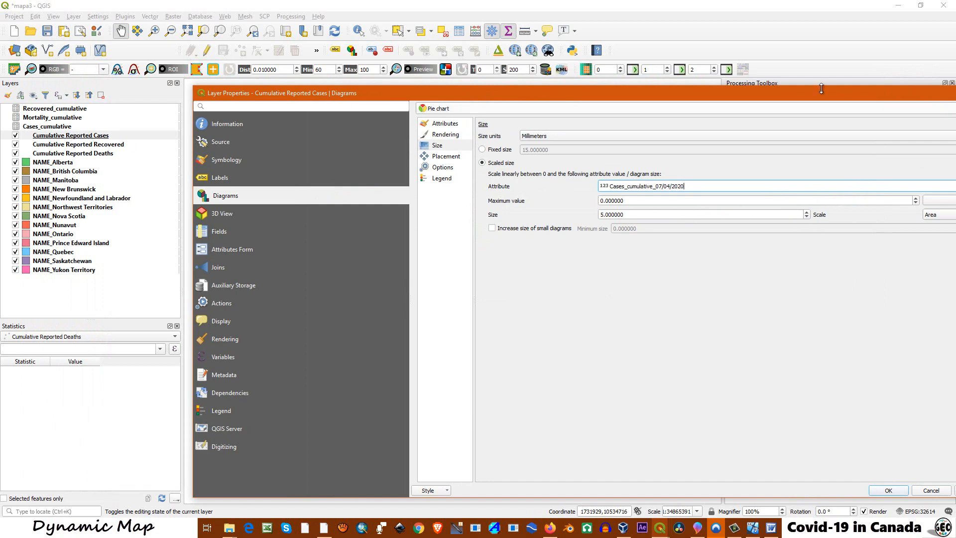
{"action": "left_click_drag", "start_coordinate": [815, 94], "coordinate": [629, 68]}
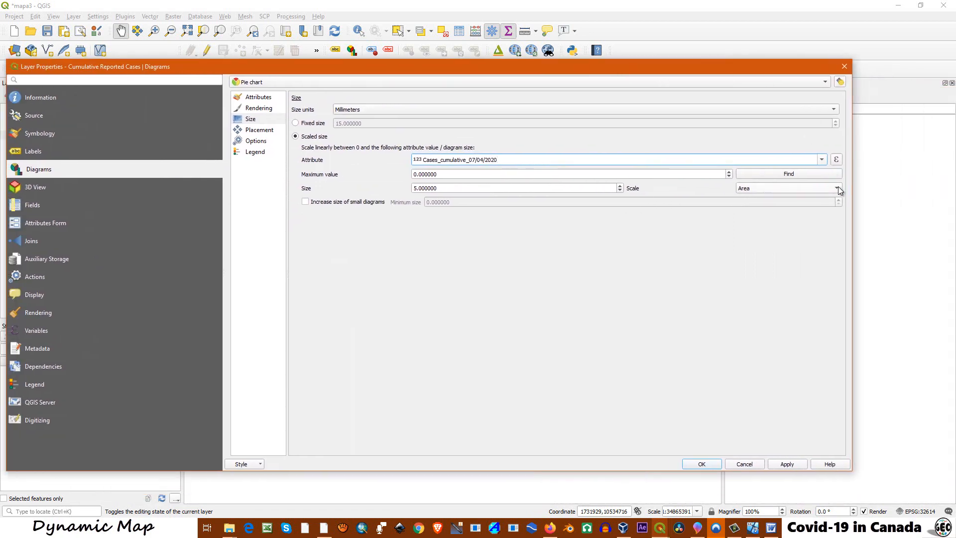
{"action": "left_click", "coordinate": [807, 177]}
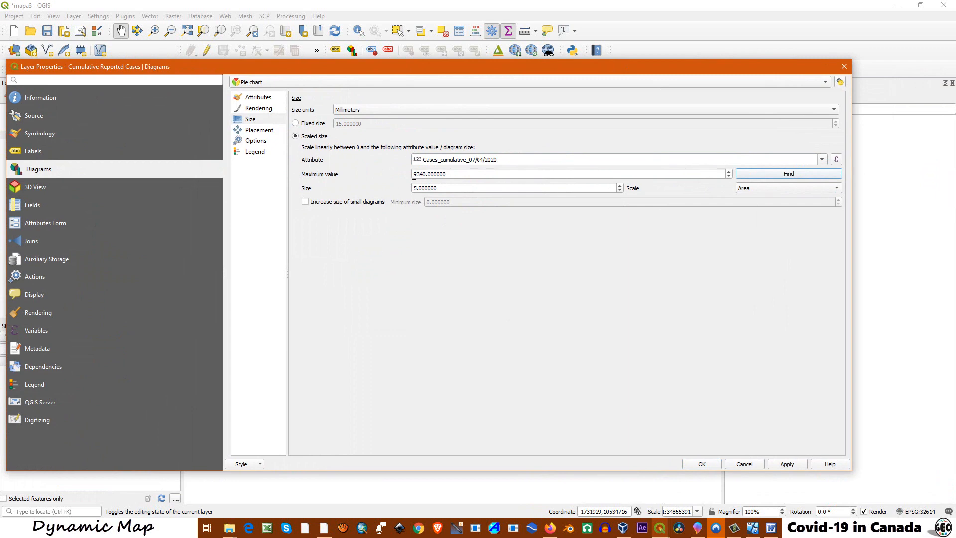
{"action": "left_click_drag", "start_coordinate": [439, 187], "coordinate": [396, 191]}
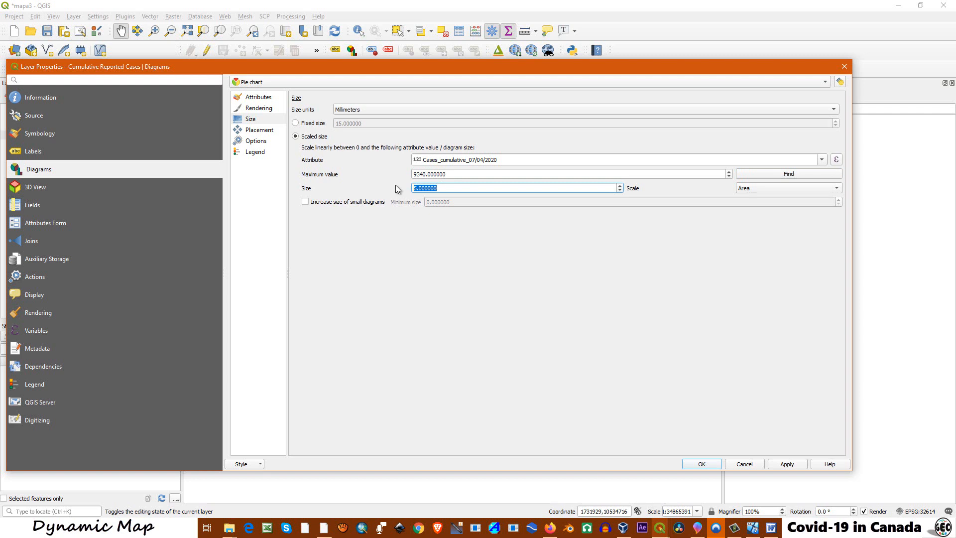
{"action": "type", "text": "40"}
Place the pie charts over the points and accept the Cumulative Reported Cases diagram settings.
{"action": "left_click", "coordinate": [257, 130]}
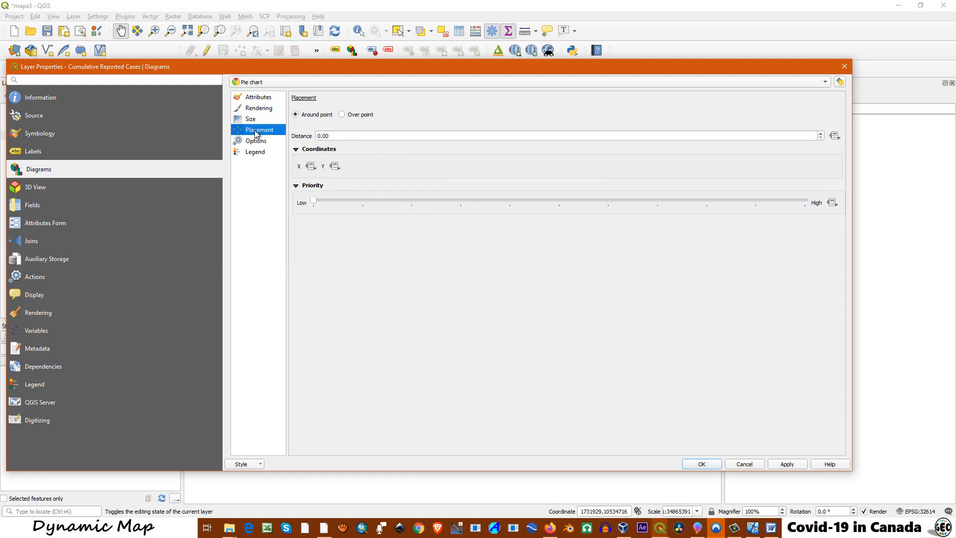
{"action": "left_click", "coordinate": [341, 115]}
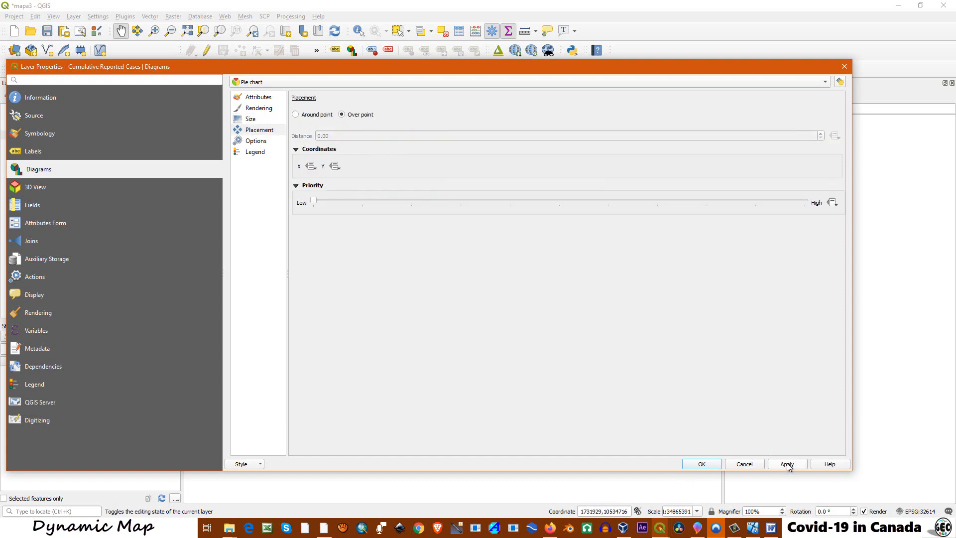
{"action": "left_click", "coordinate": [704, 464]}
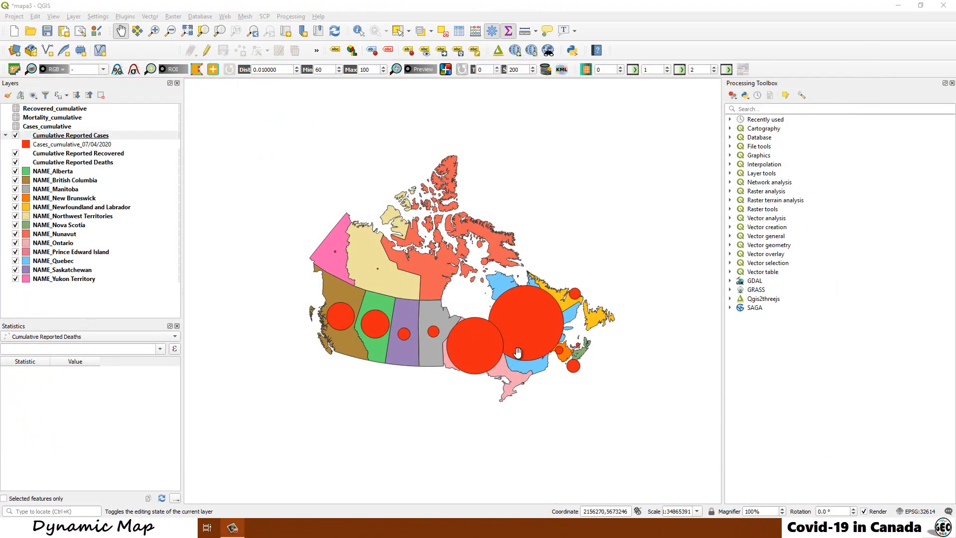
Set the scaled pie chart size of the Cumulative Reported Cases layer to 35 millimeters.
{"action": "right_click", "coordinate": [85, 135]}
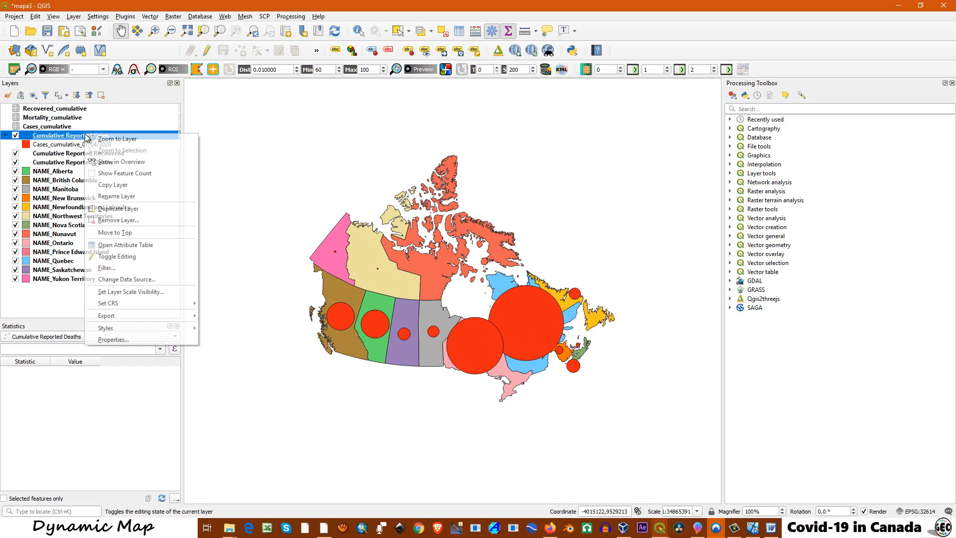
{"action": "left_click", "coordinate": [131, 340]}
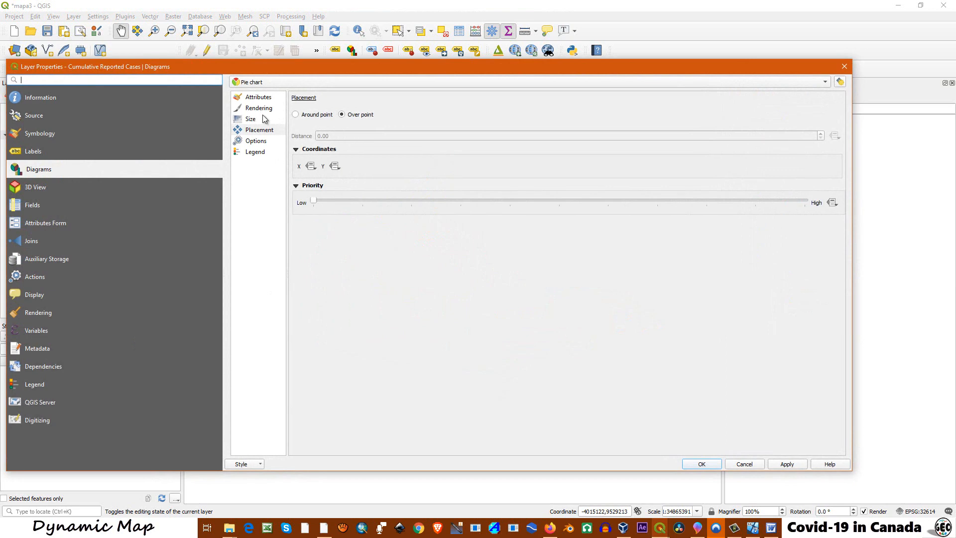
{"action": "left_click", "coordinate": [249, 120]}
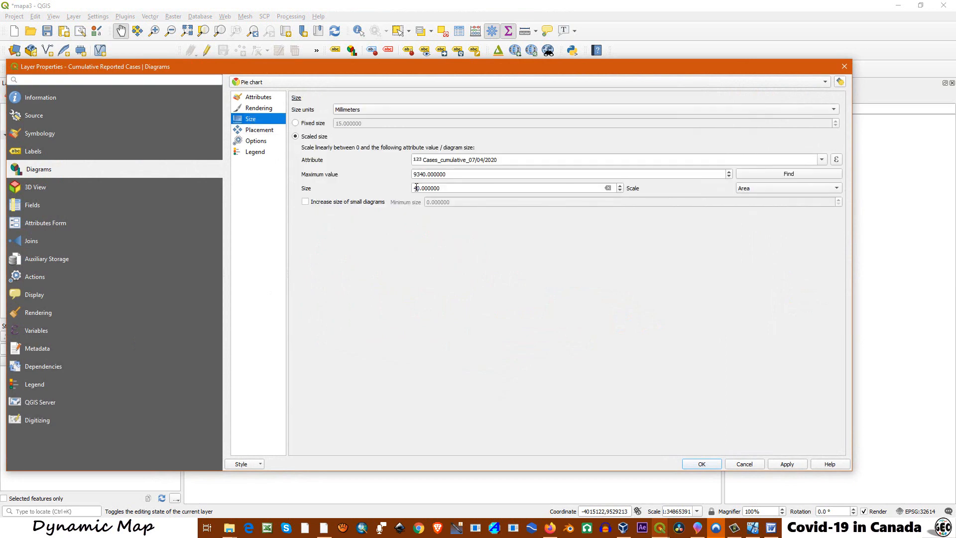
{"action": "left_click_drag", "start_coordinate": [445, 190], "coordinate": [402, 191]}
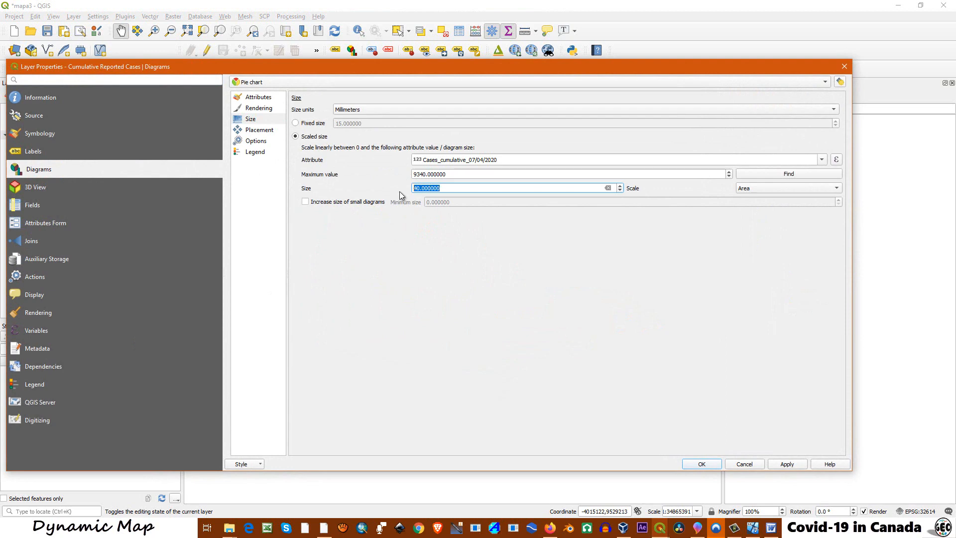
{"action": "type", "text": "35"}
{"action": "left_click", "coordinate": [799, 464]}
{"action": "left_click", "coordinate": [702, 463]}
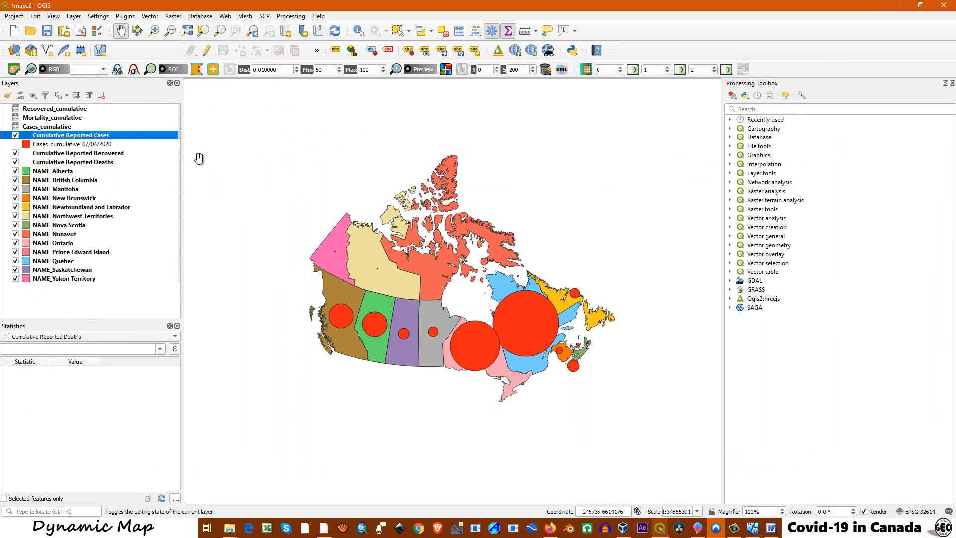
Set the scaled pie chart size of the Cumulative Reported Cases layer back to 40 millimeters.
{"action": "right_click", "coordinate": [92, 141]}
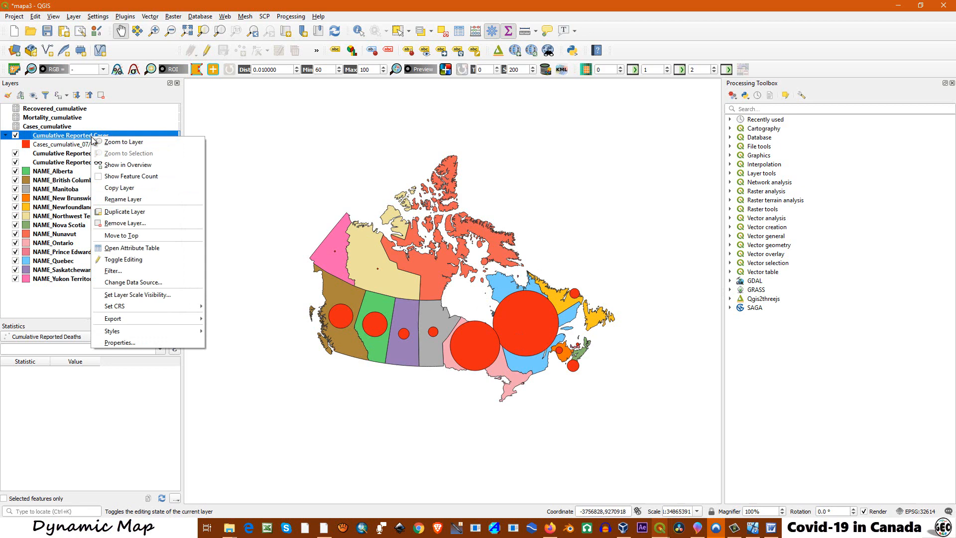
{"action": "left_click", "coordinate": [276, 139]}
{"action": "left_click_drag", "start_coordinate": [559, 449], "coordinate": [400, 303]}
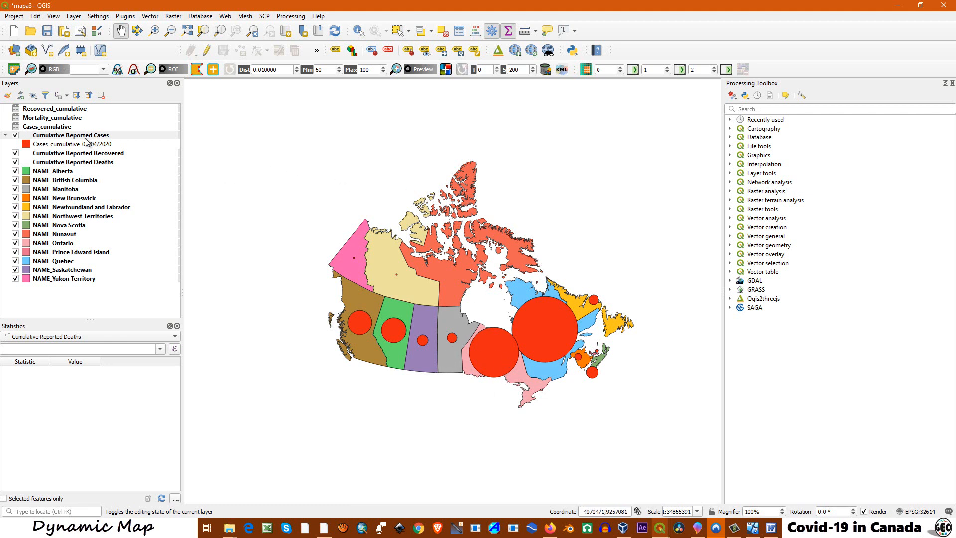
{"action": "right_click", "coordinate": [86, 136]}
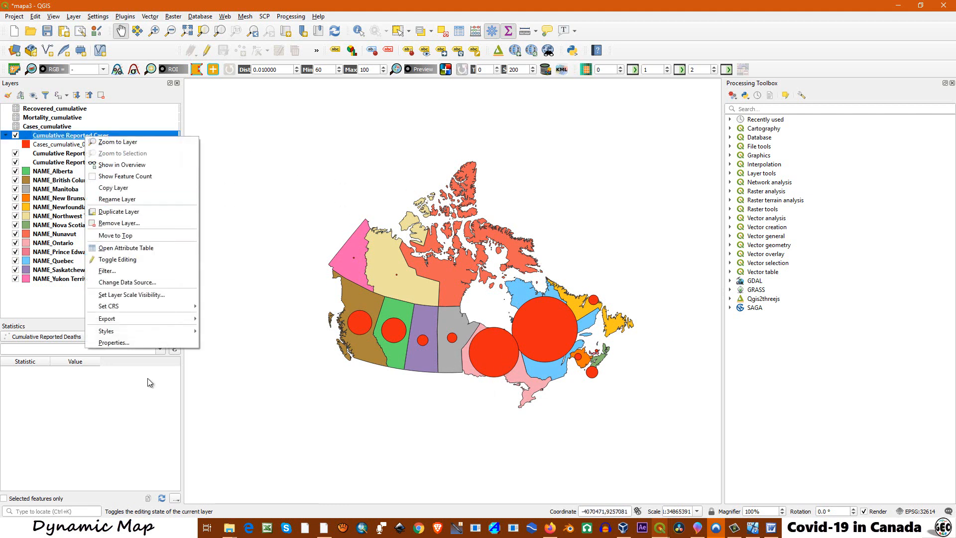
{"action": "left_click", "coordinate": [127, 342]}
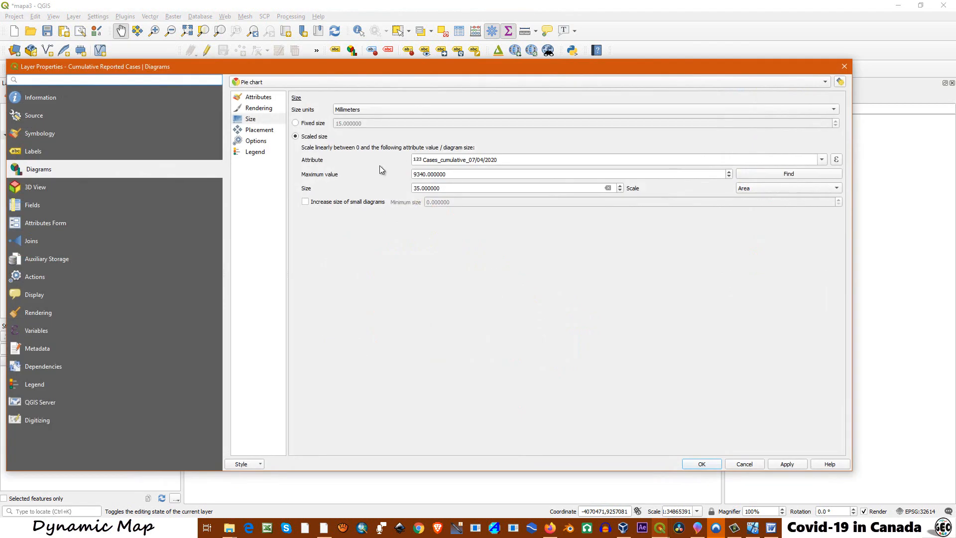
{"action": "double_click", "coordinate": [443, 189]}
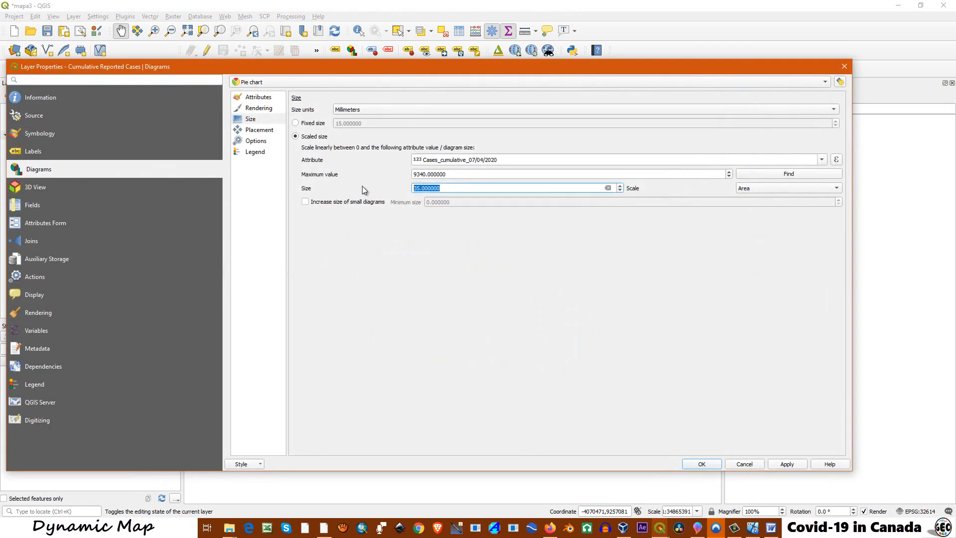
{"action": "type", "text": "40"}
{"action": "left_click", "coordinate": [712, 466]}
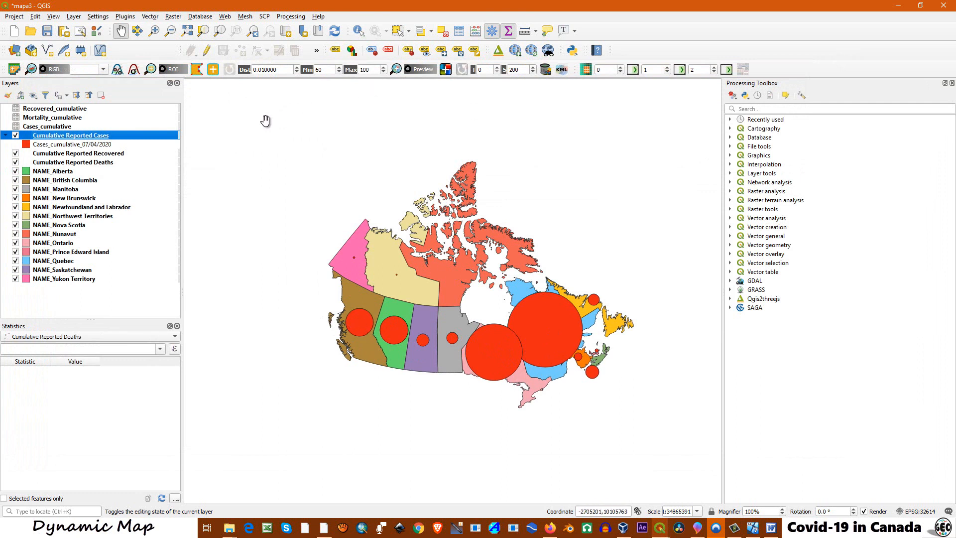
Enable pie chart diagrams on the Cumulative Reported Recovered layer and assign the Recovered_cumulative_07/04/2020 attribute to them.
{"action": "left_click", "coordinate": [46, 155]}
{"action": "left_click", "coordinate": [57, 163]}
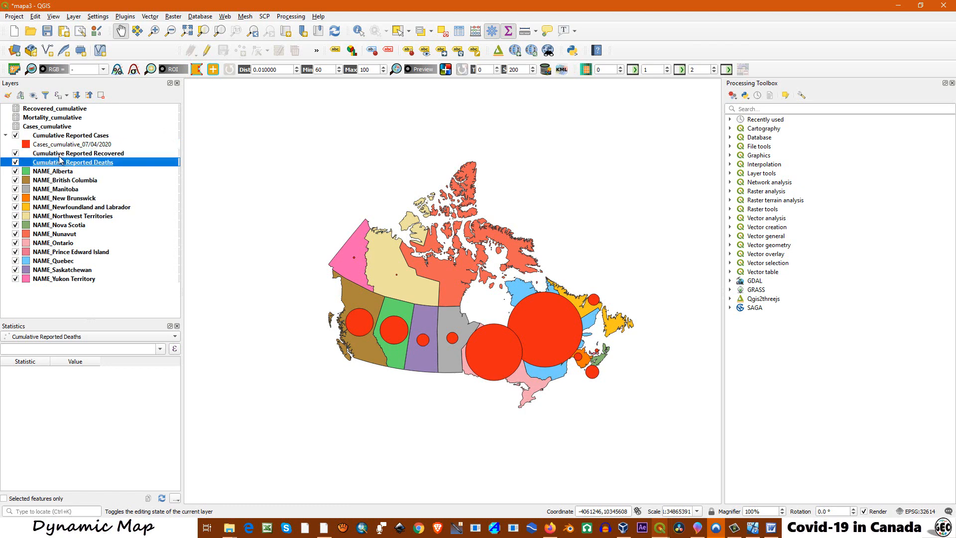
{"action": "left_click", "coordinate": [60, 155]}
{"action": "left_click", "coordinate": [65, 164]}
{"action": "right_click", "coordinate": [93, 155]}
{"action": "left_click", "coordinate": [129, 362]}
{"action": "left_click", "coordinate": [258, 99]}
Set the color of the assigned Recovered_cumulative_07/04/2020 attribute to a dark green.
{"action": "double_click", "coordinate": [645, 127]}
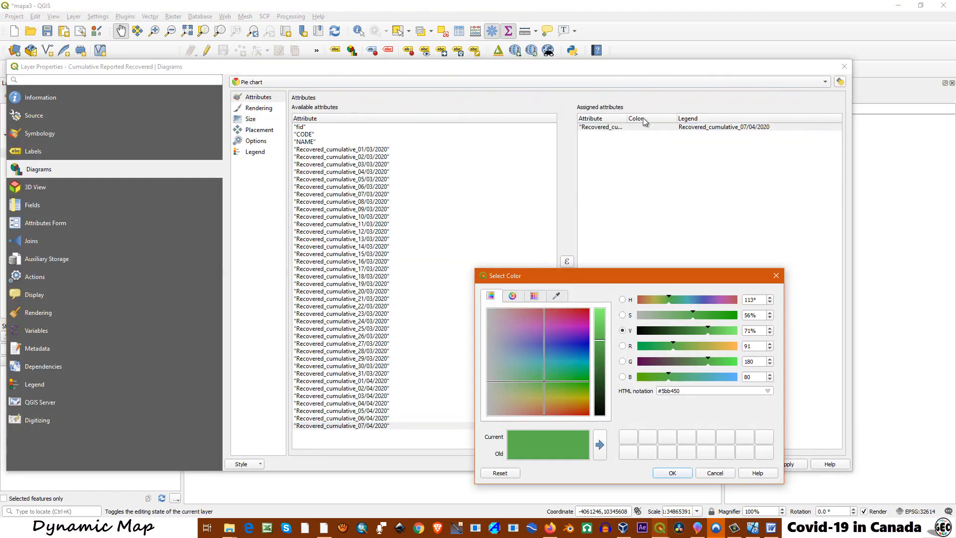
{"action": "left_click_drag", "start_coordinate": [601, 379], "coordinate": [601, 359]}
{"action": "left_click", "coordinate": [512, 295]}
{"action": "left_click", "coordinate": [673, 473]}
Scale the recovered pie charts by the Recovered_cumulative_07/04/2020 attribute.
{"action": "left_click", "coordinate": [238, 110]}
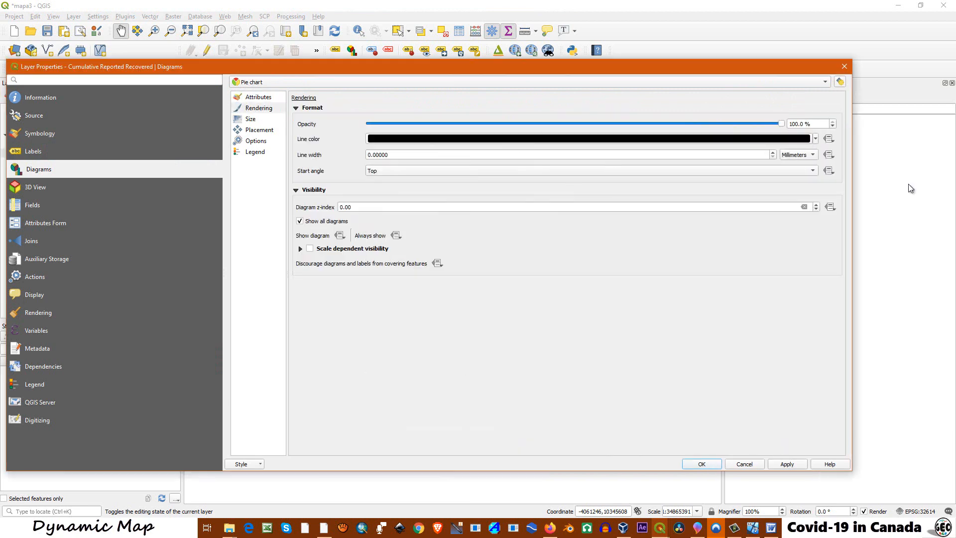
{"action": "left_click", "coordinate": [250, 119]}
{"action": "left_click", "coordinate": [821, 159]}
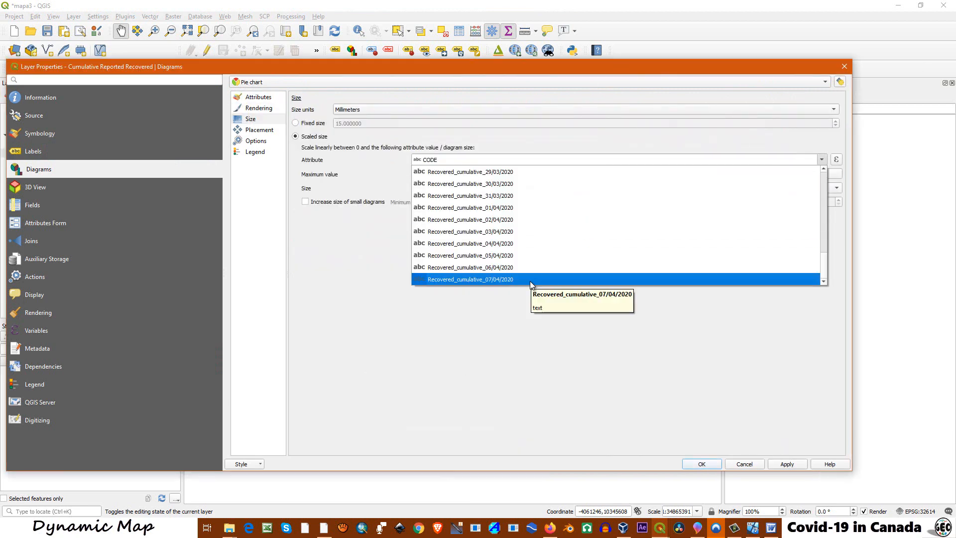
{"action": "left_click", "coordinate": [474, 279]}
Find the recovered attribute's maximum value and set the pie chart size to 7.7 millimeters, following the proportional calculation in Paint 3D.
{"action": "double_click", "coordinate": [443, 173]}
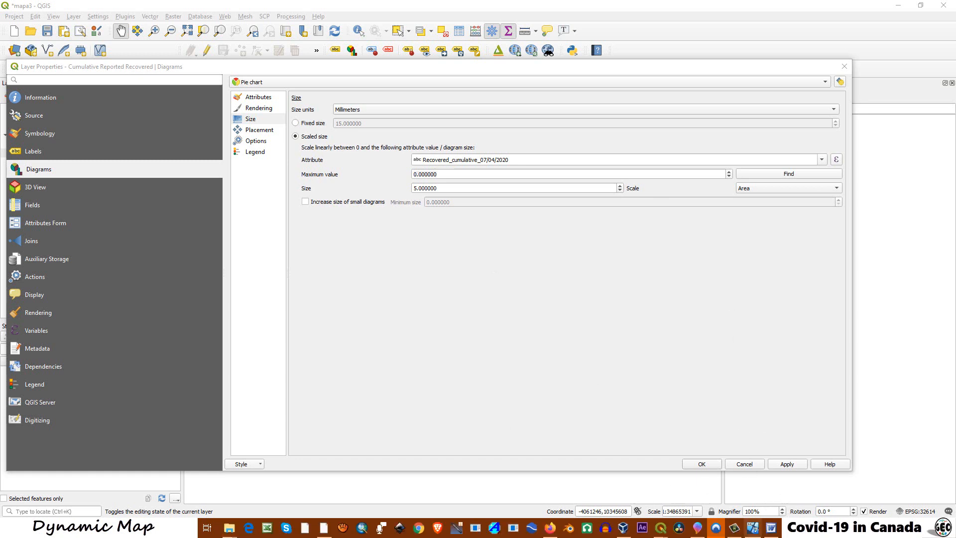
{"action": "left_click", "coordinate": [699, 534]}
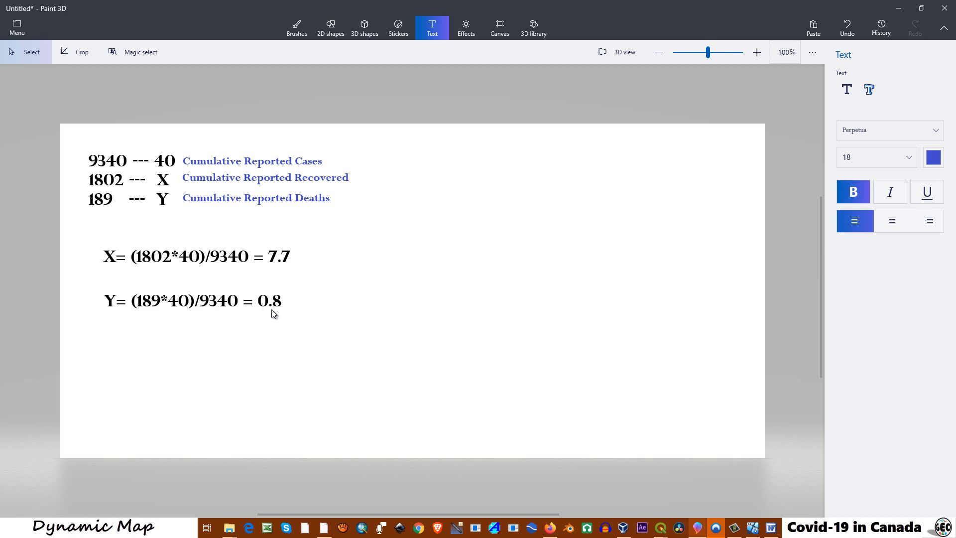
{"action": "left_click", "coordinate": [896, 10]}
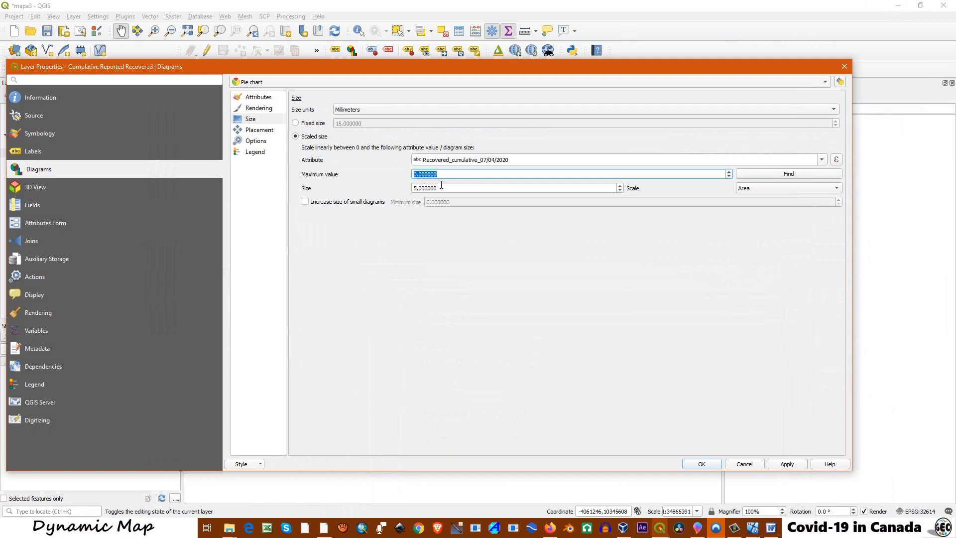
{"action": "left_click", "coordinate": [782, 175]}
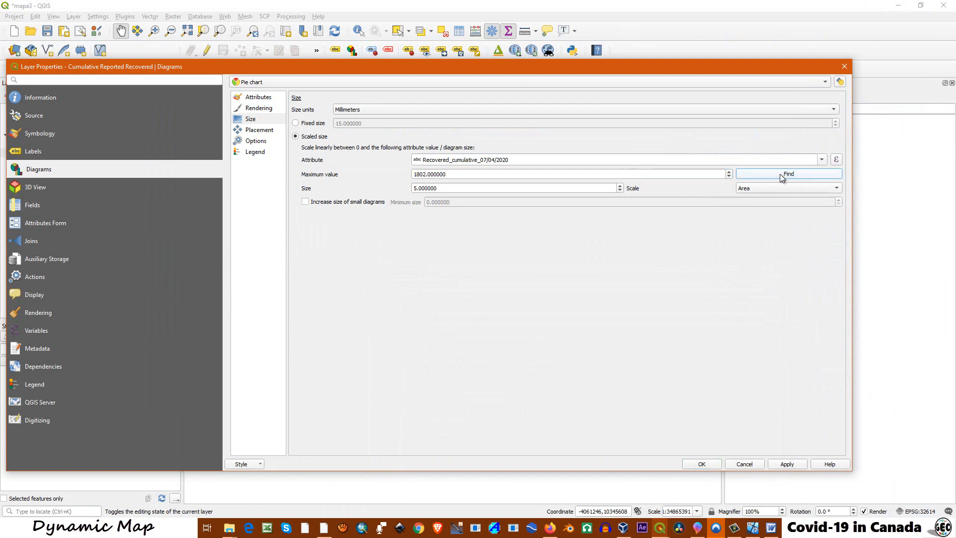
{"action": "left_click", "coordinate": [448, 187]}
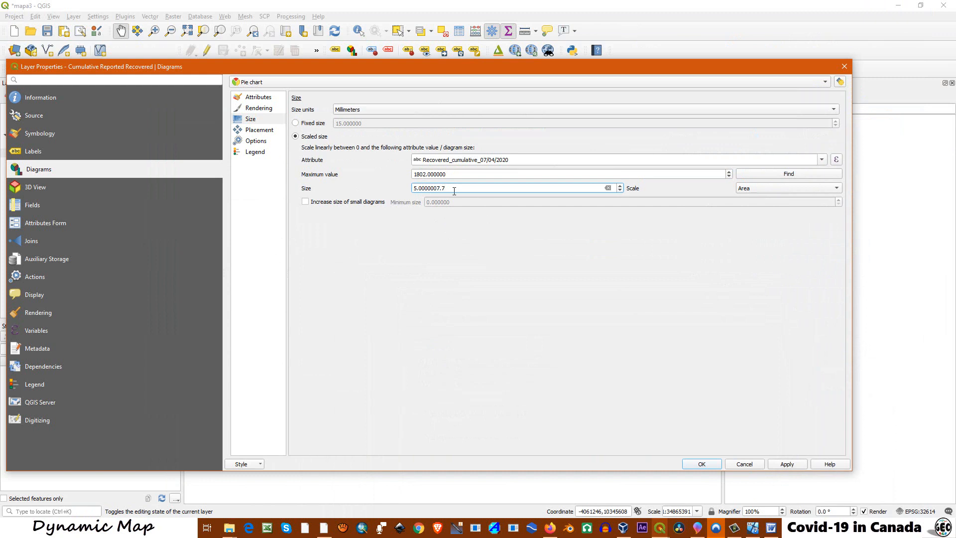
{"action": "left_click_drag", "start_coordinate": [454, 190], "coordinate": [394, 189]}
{"action": "type", "text": "7.7"}
{"action": "left_click", "coordinate": [788, 466]}
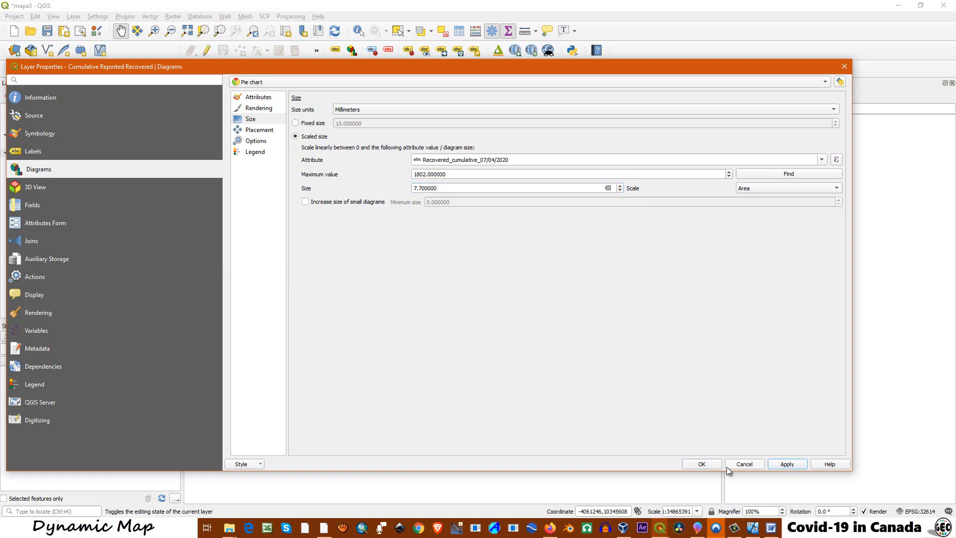
{"action": "left_click", "coordinate": [710, 465]}
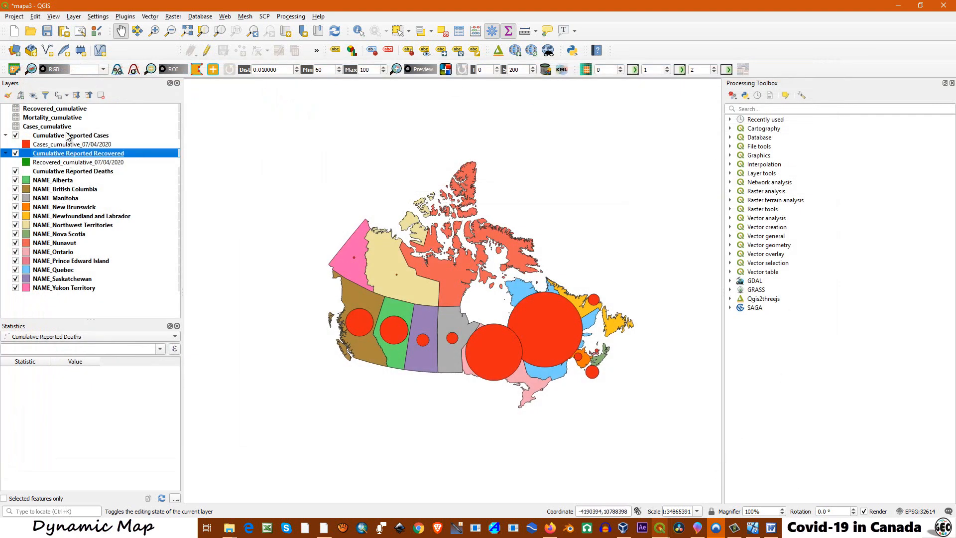
Enable pie chart diagrams on the Cumulative Reported Deaths layer.
{"action": "left_click", "coordinate": [61, 172]}
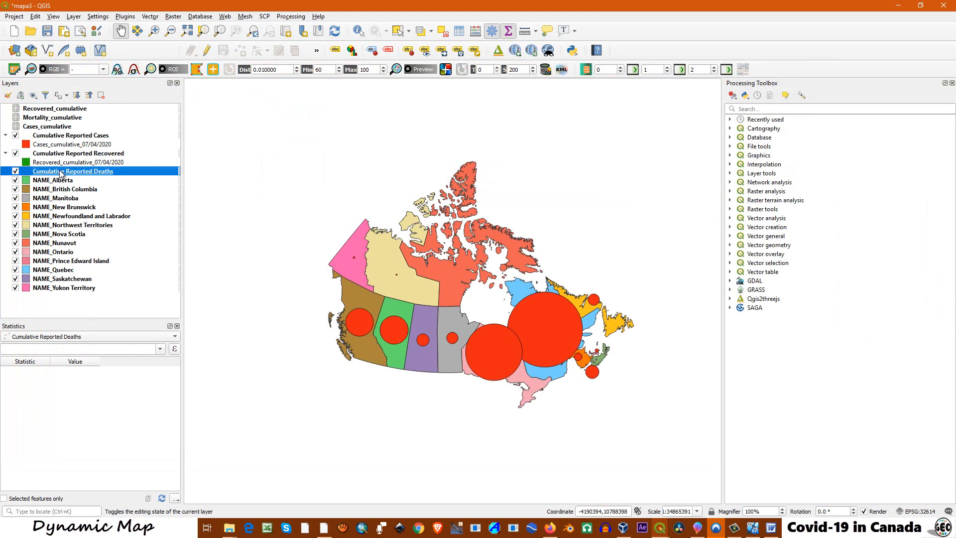
{"action": "right_click", "coordinate": [60, 172]}
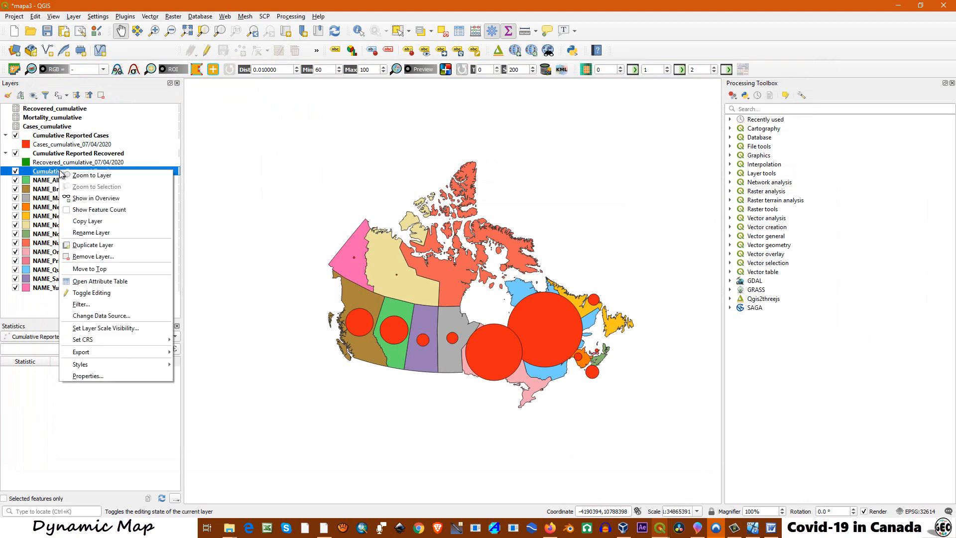
{"action": "left_click", "coordinate": [100, 376]}
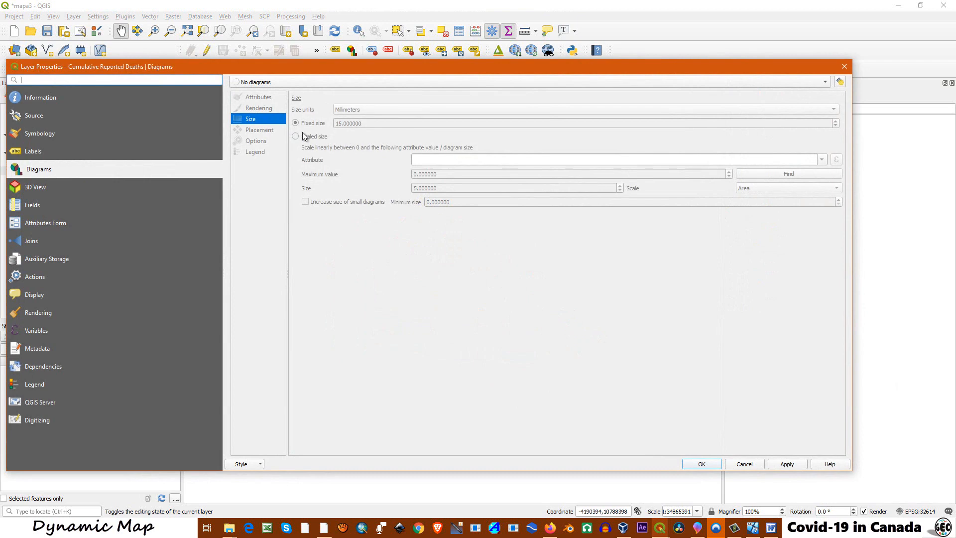
{"action": "left_click", "coordinate": [251, 83]}
{"action": "left_click", "coordinate": [255, 93]}
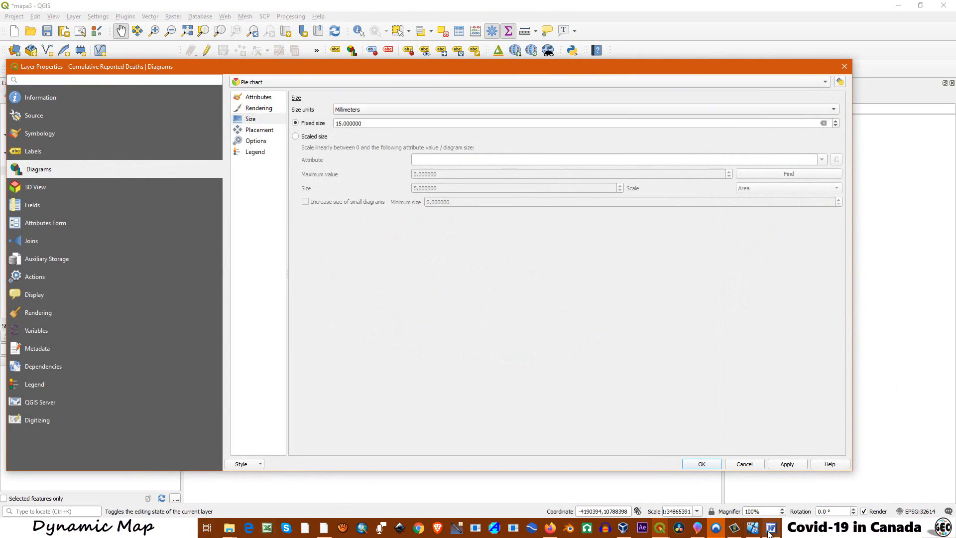
Switch to Paint 3D and check the proportional calculation of the deaths pie chart size.
{"action": "mouse_move", "coordinate": [770, 528]}
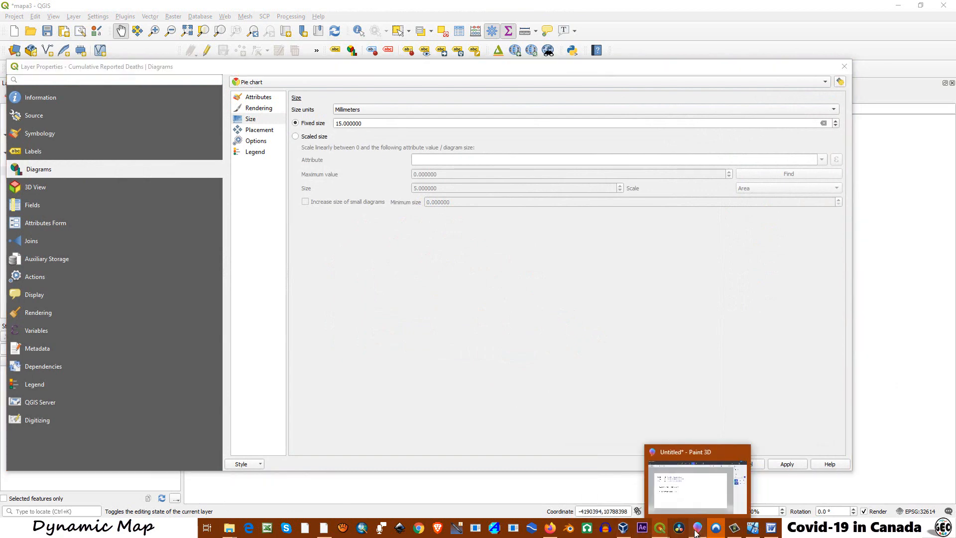
{"action": "left_click", "coordinate": [697, 528]}
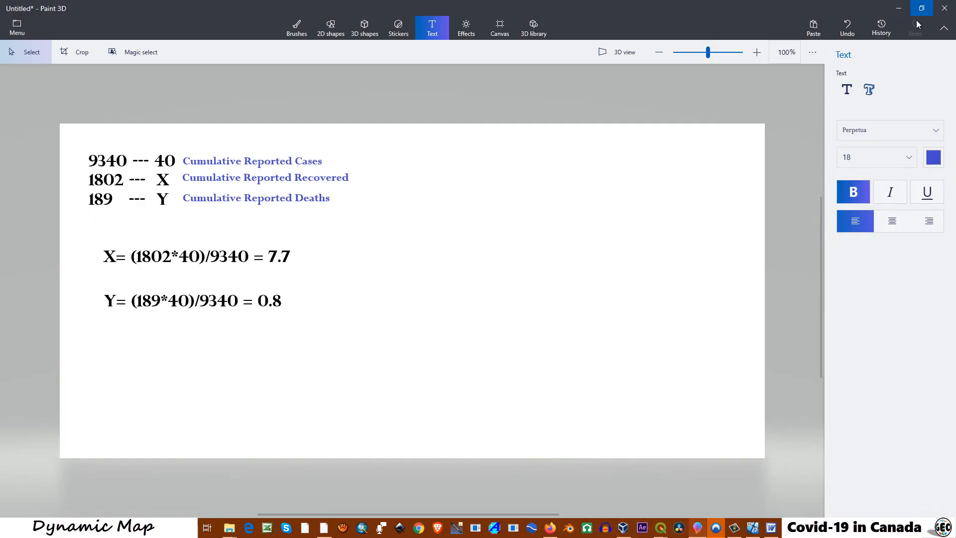
{"action": "left_click", "coordinate": [899, 9]}
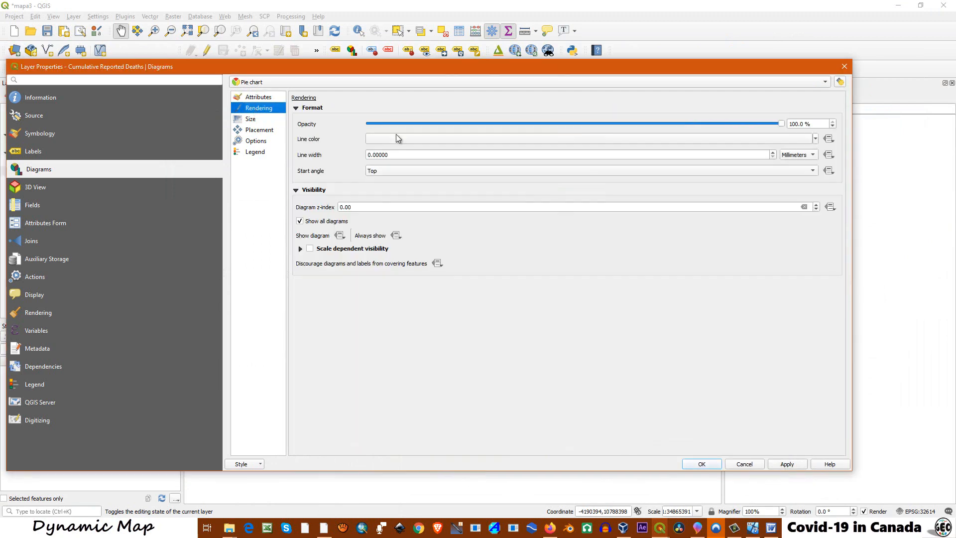
Set the deaths pie charts' line color to black and line width to 0.2 millimeters.
{"action": "left_click", "coordinate": [815, 139]}
{"action": "left_click", "coordinate": [373, 286]}
{"action": "left_click", "coordinate": [773, 152]}
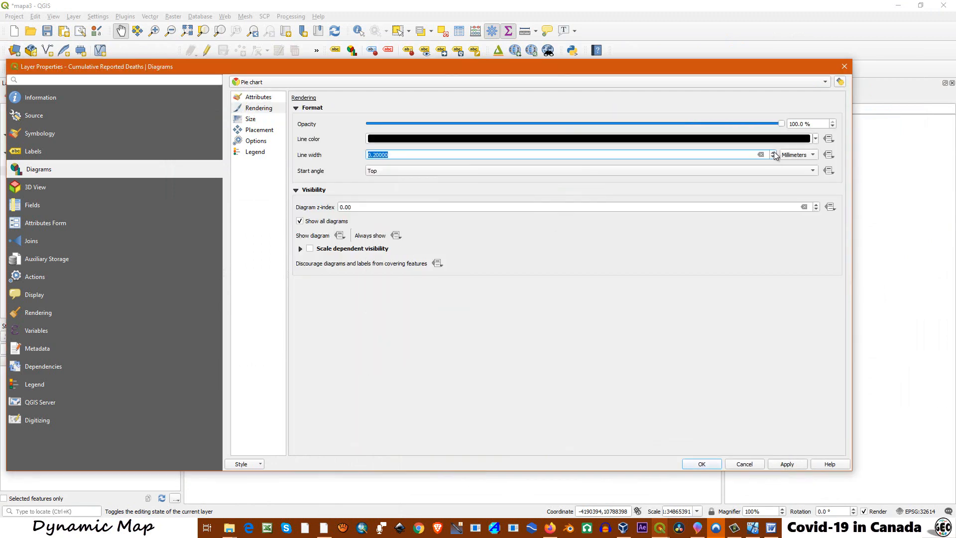
Scale the deaths pie charts by the Mortality_cumulative_07/04/2020 attribute and find its maximum value.
{"action": "left_click", "coordinate": [250, 119]}
{"action": "left_click", "coordinate": [296, 136]}
{"action": "left_click", "coordinate": [822, 160]}
{"action": "scroll", "coordinate": [492, 279], "scroll_direction": "down", "scroll_amount": 10}
{"action": "left_click", "coordinate": [492, 279]}
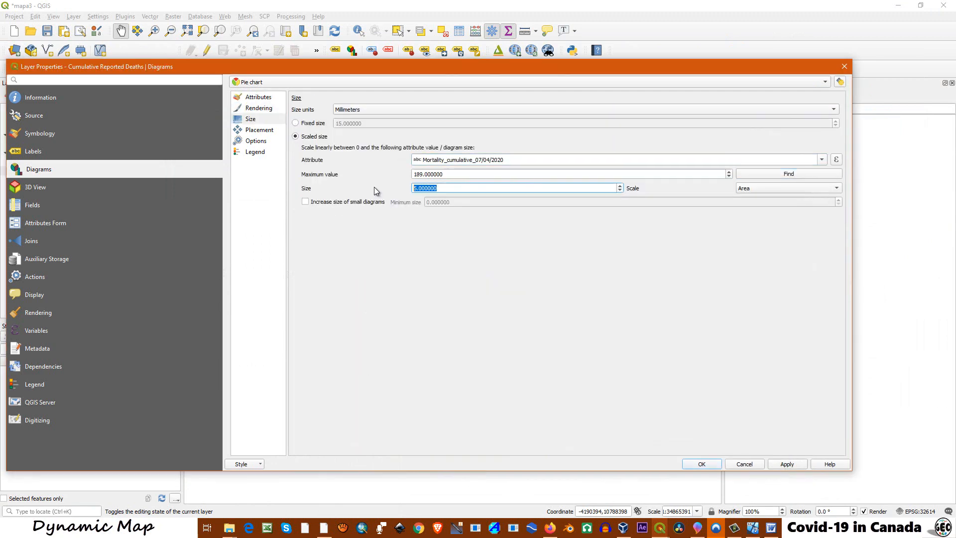
Set the scaled size of the deaths pie charts to 0.8 millimeters and scale them by diameter.
{"action": "type", "text": "0"}
{"action": "type", "text": ".5"}
{"action": "type", "text": "8"}
{"action": "left_click", "coordinate": [790, 191]}
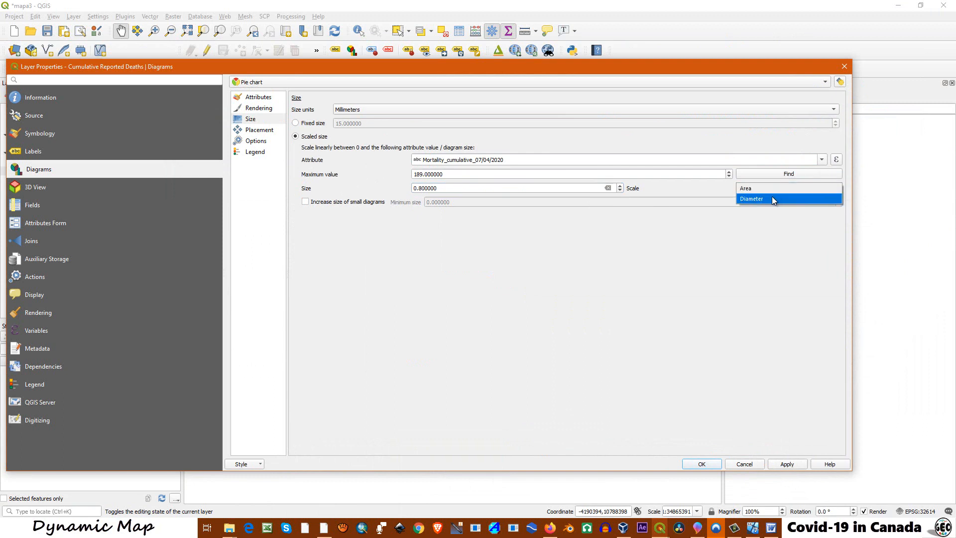
{"action": "left_click", "coordinate": [773, 200]}
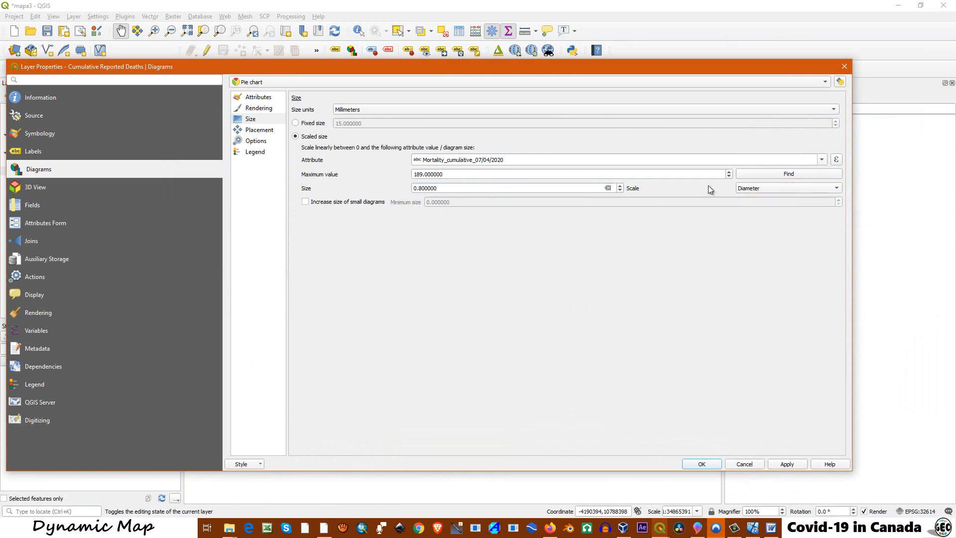
Place the deaths pie charts over the points and apply the layer's diagram settings.
{"action": "left_click", "coordinate": [259, 130]}
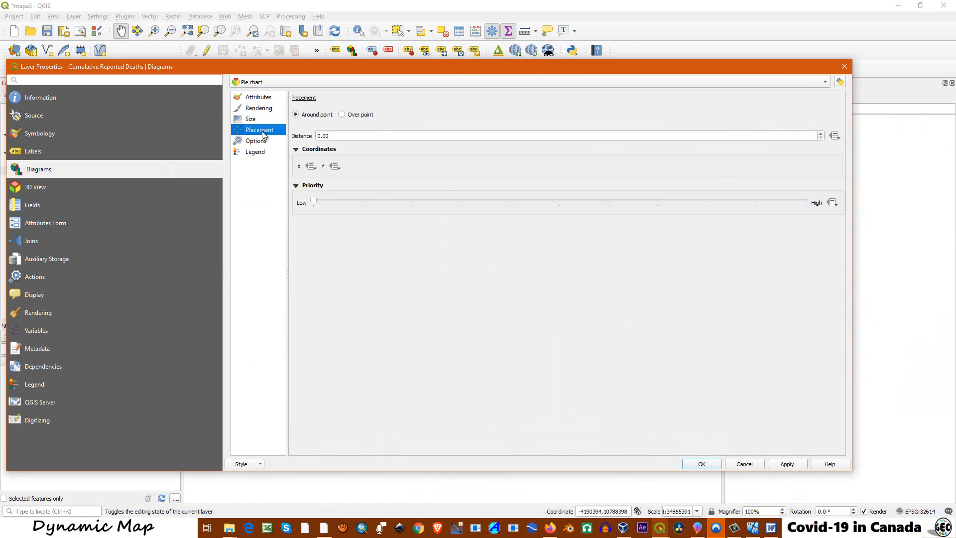
{"action": "left_click", "coordinate": [342, 115]}
{"action": "left_click", "coordinate": [787, 464]}
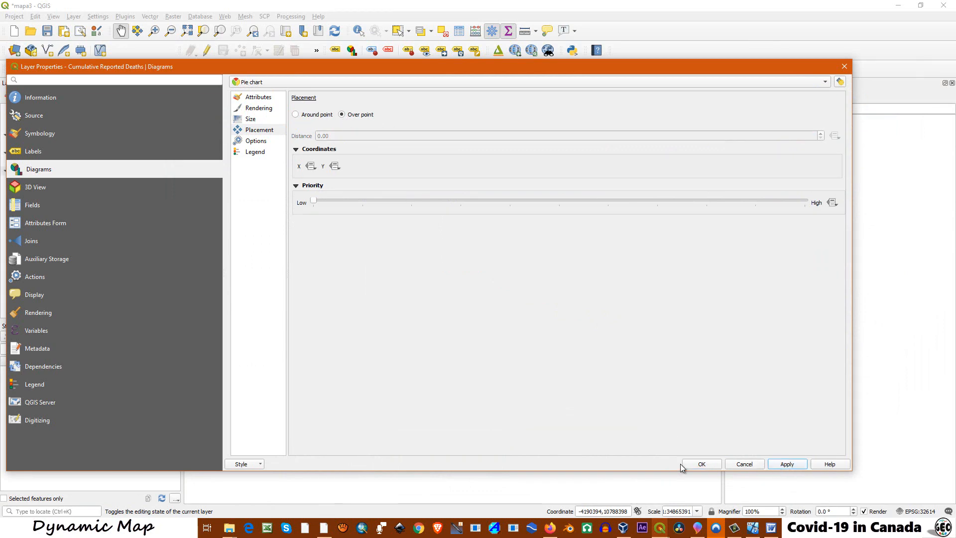
{"action": "left_click", "coordinate": [697, 464]}
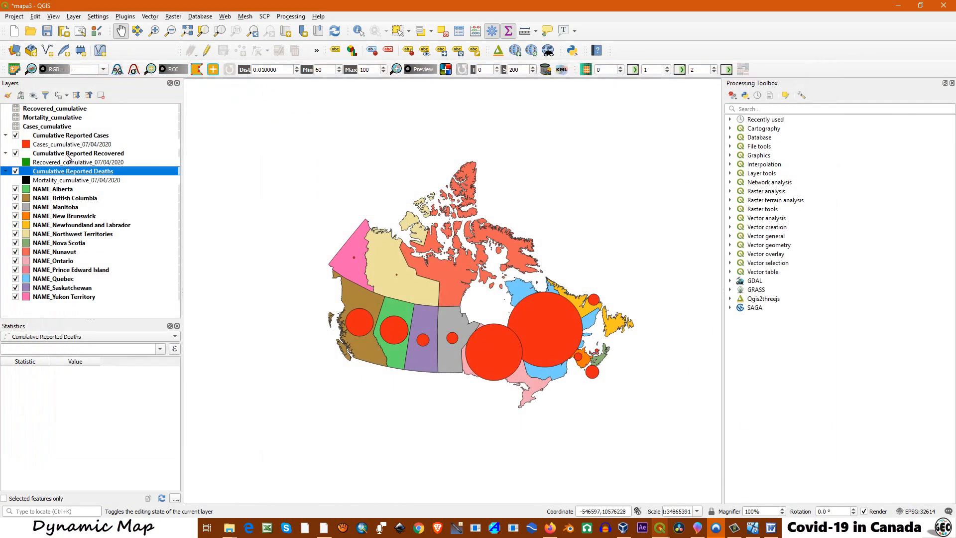
Place the Cumulative Reported Recovered pie charts over the points and scale them by diameter.
{"action": "double_click", "coordinate": [69, 153]}
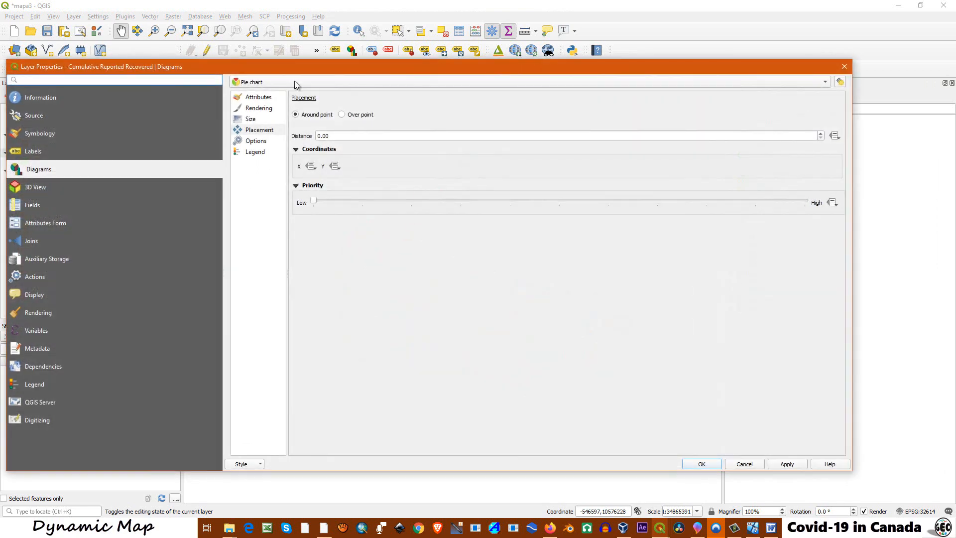
{"action": "left_click", "coordinate": [341, 115]}
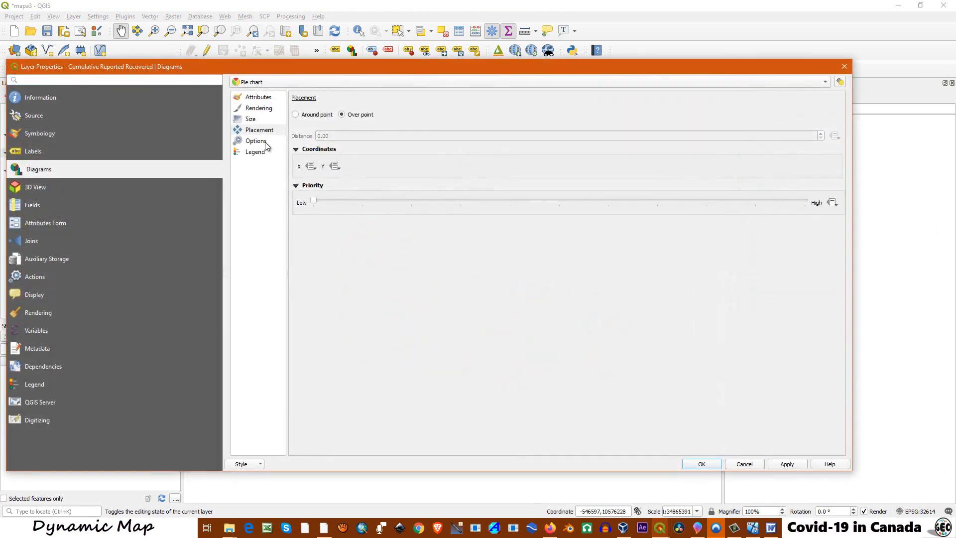
{"action": "left_click", "coordinate": [253, 122]}
{"action": "left_click", "coordinate": [832, 188]}
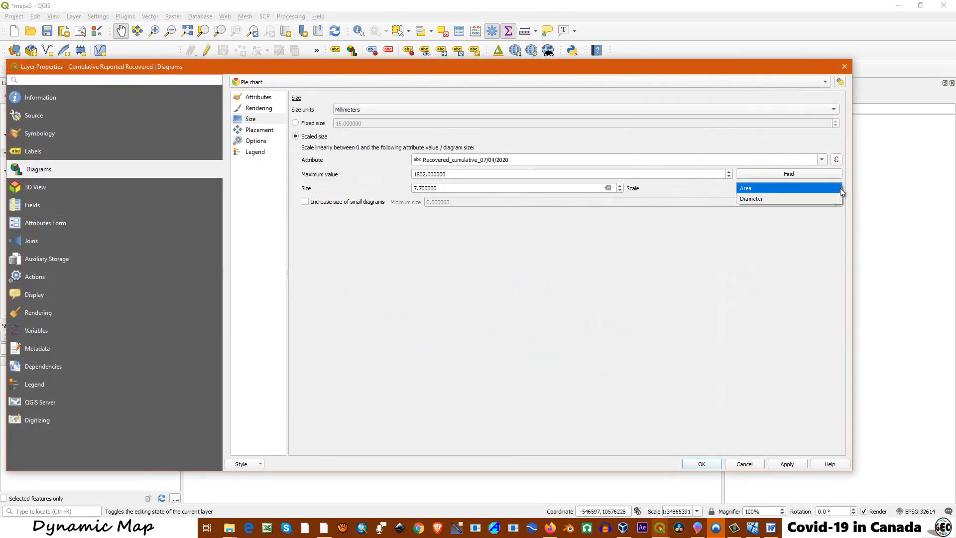
{"action": "left_click", "coordinate": [784, 199]}
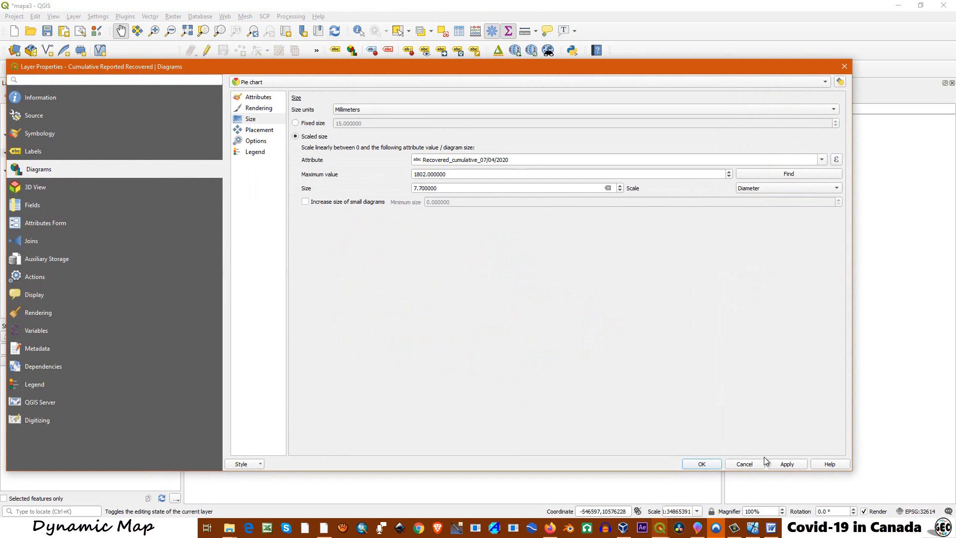
{"action": "left_click", "coordinate": [702, 464]}
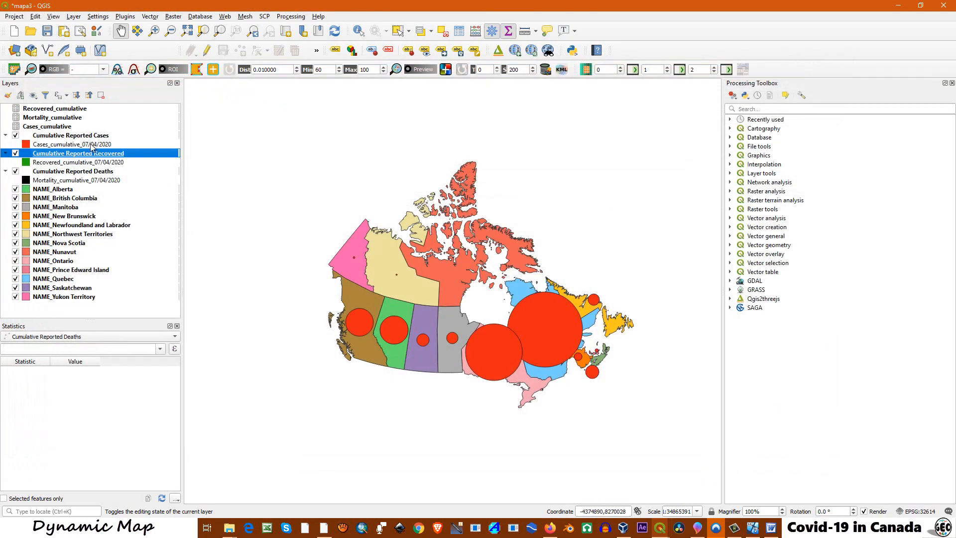
Change the Cumulative Reported Cases pie charts to scale by diameter.
{"action": "left_click", "coordinate": [72, 136]}
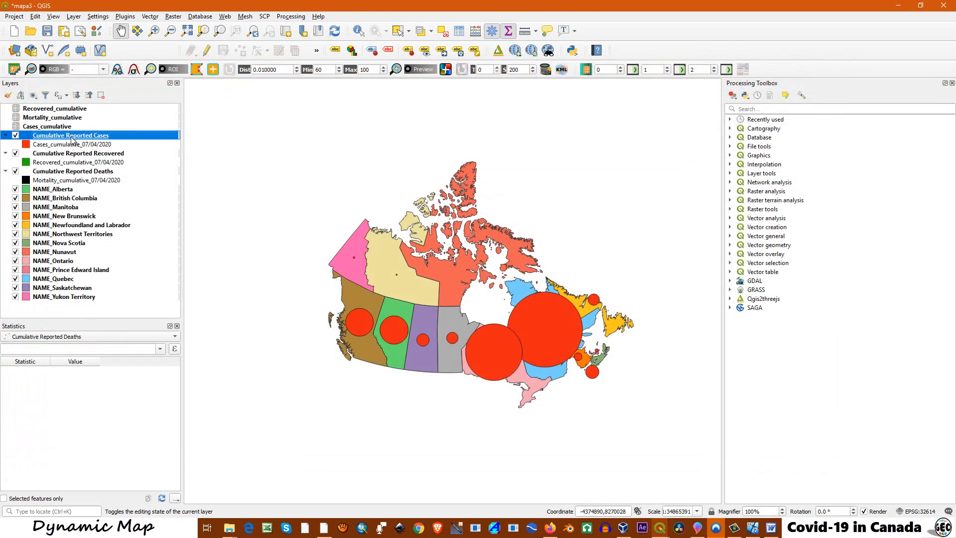
{"action": "double_click", "coordinate": [73, 141]}
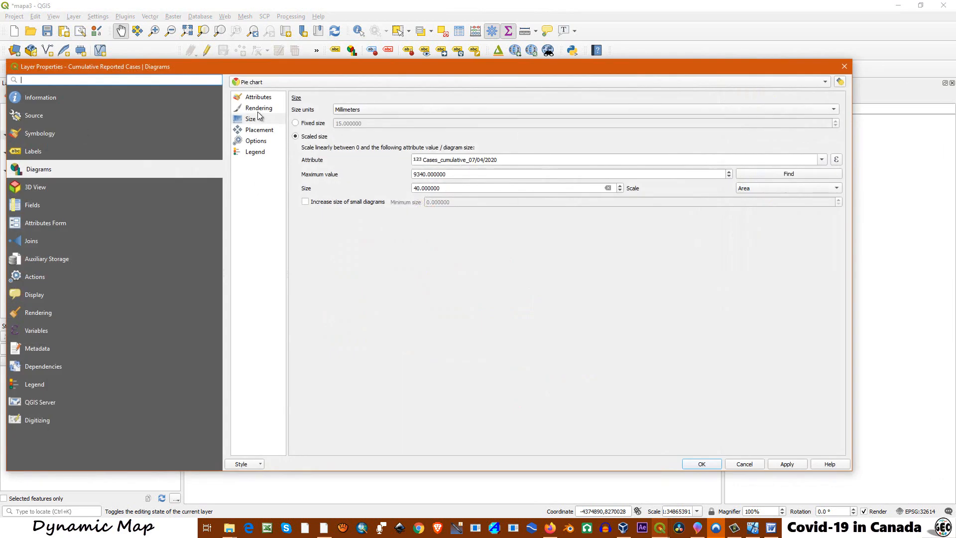
{"action": "left_click", "coordinate": [259, 130]}
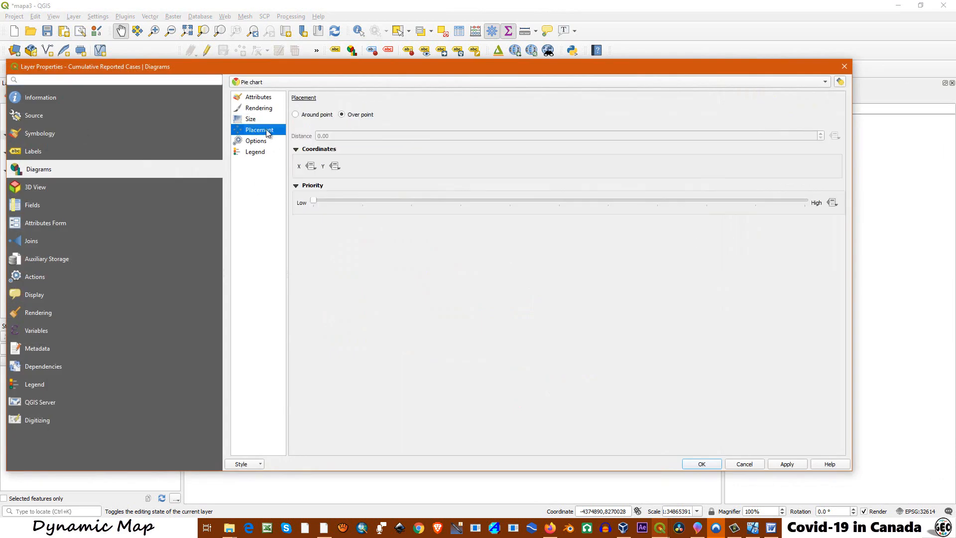
{"action": "left_click", "coordinate": [254, 121]}
{"action": "left_click", "coordinate": [835, 189]}
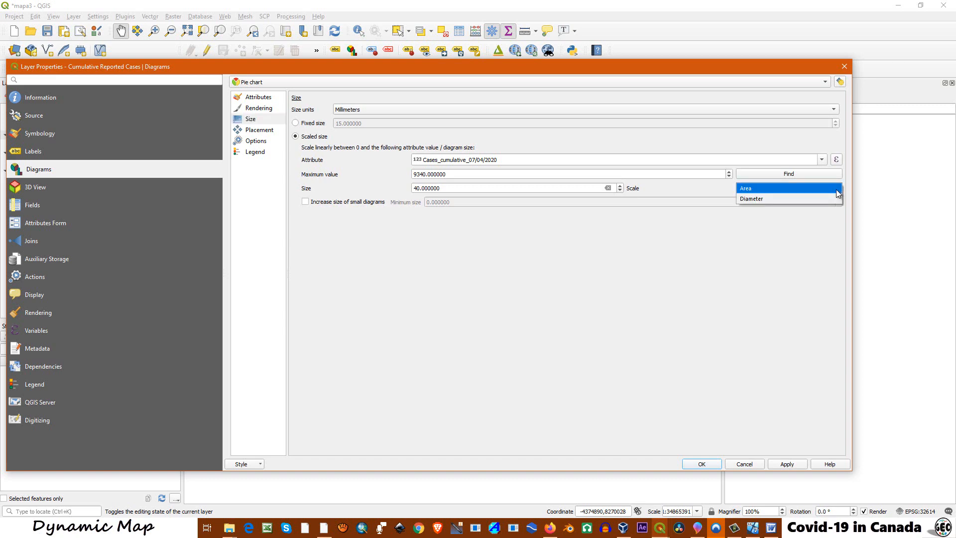
{"action": "left_click", "coordinate": [786, 200]}
{"action": "left_click", "coordinate": [789, 465]}
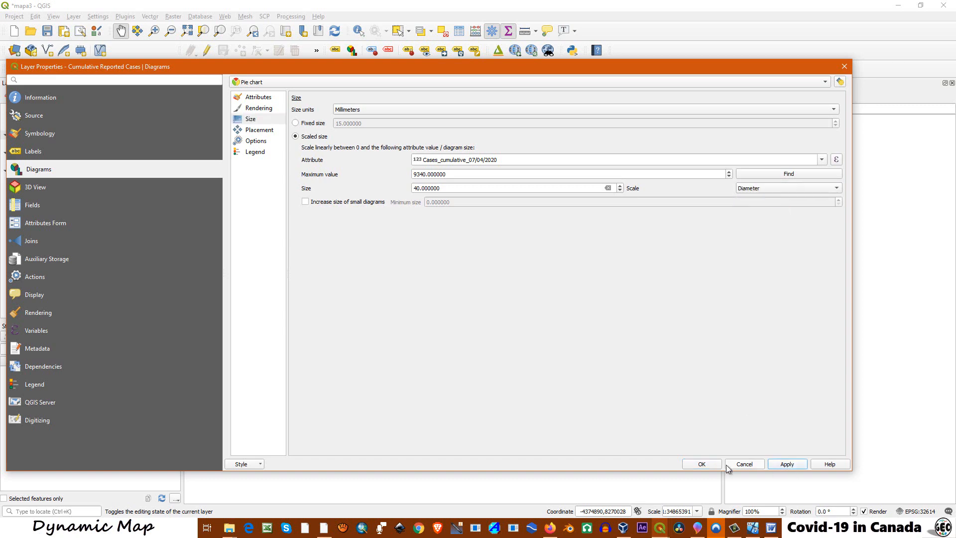
{"action": "left_click", "coordinate": [703, 463]}
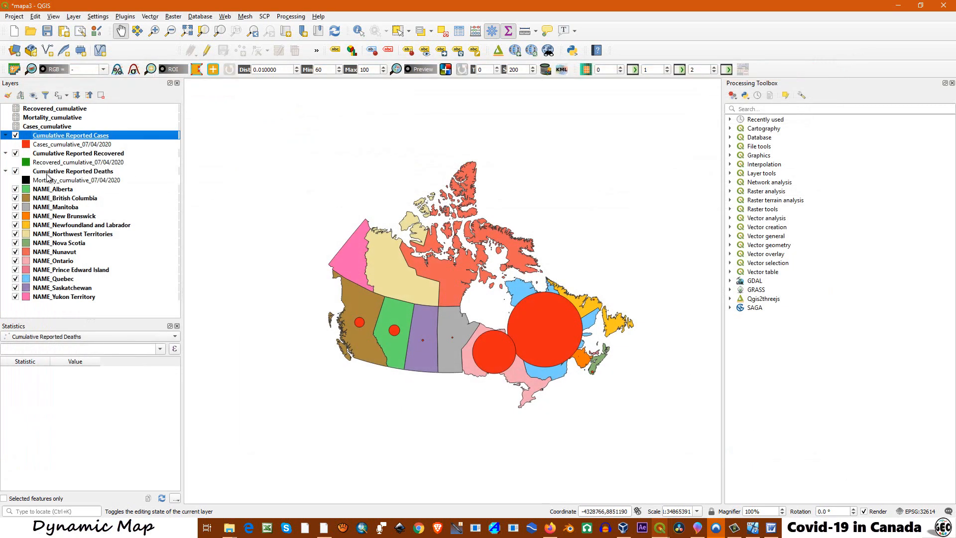
Try to move the Cumulative Reported Recovered layer above Cumulative Reported Cases with both layers selected.
{"action": "left_click", "coordinate": [58, 153]}
{"action": "left_click", "coordinate": [61, 138], "text": "ctrl"}
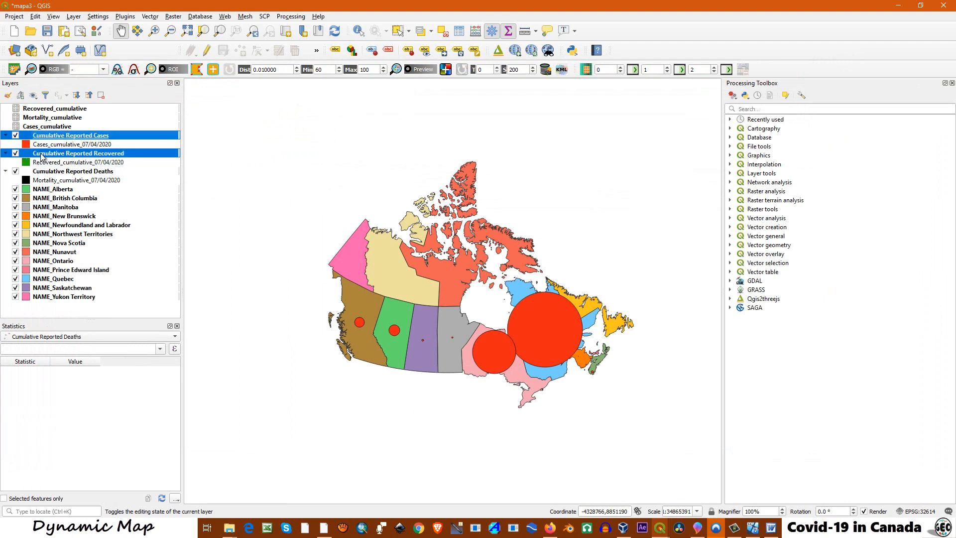
{"action": "left_click_drag", "start_coordinate": [44, 157], "coordinate": [74, 132]}
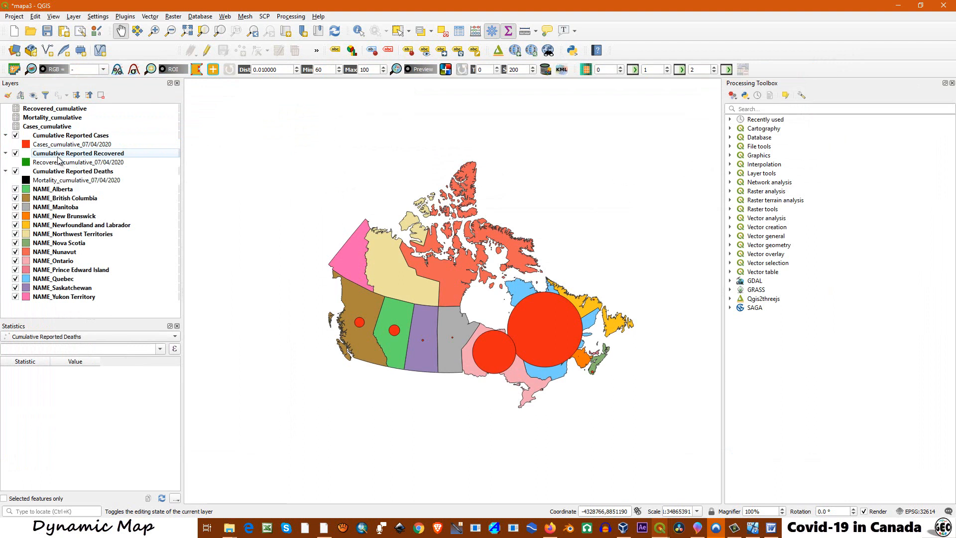
Reorder the diagram layers as Deaths, Recovered, Cases from top to bottom, and hide and reshow the Cases layer.
{"action": "left_click_drag", "start_coordinate": [57, 154], "coordinate": [92, 133]}
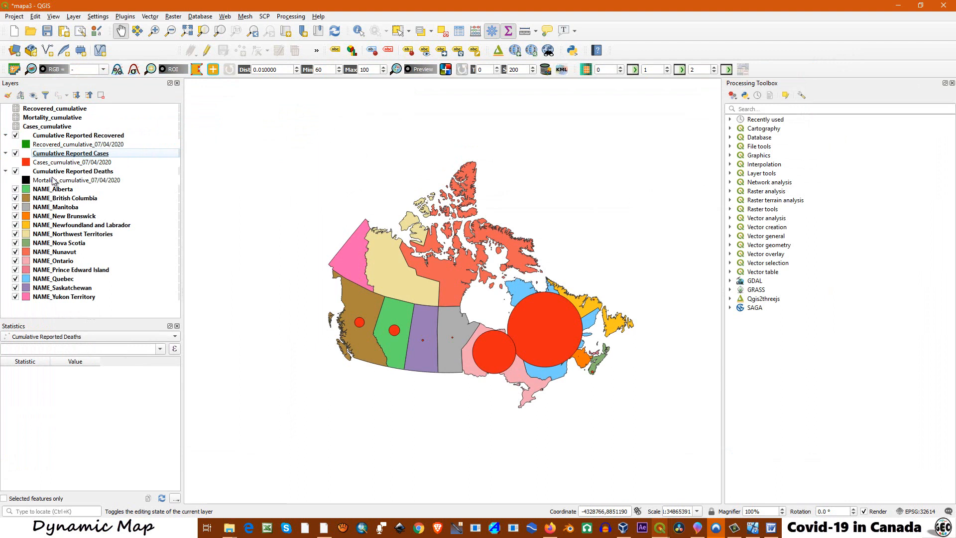
{"action": "left_click_drag", "start_coordinate": [50, 172], "coordinate": [89, 136]}
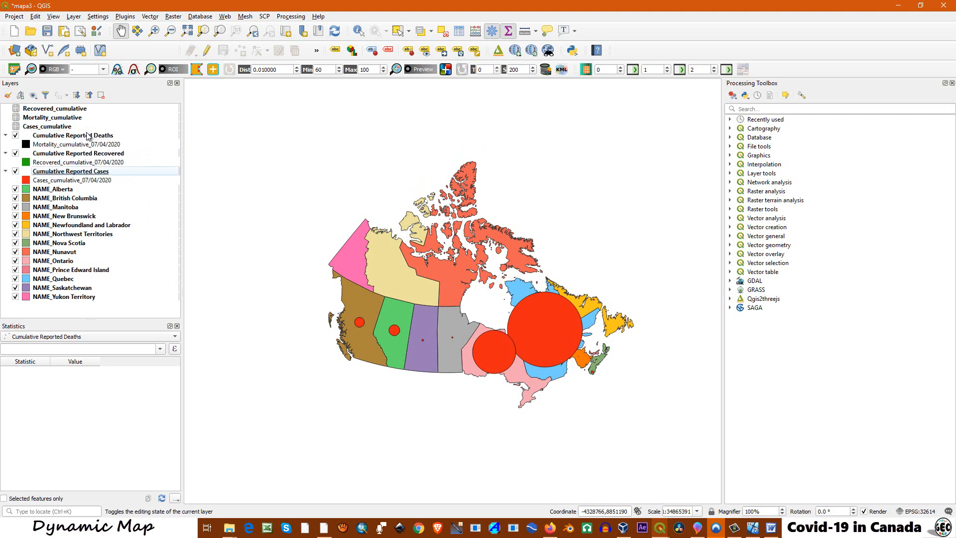
{"action": "left_click", "coordinate": [15, 171]}
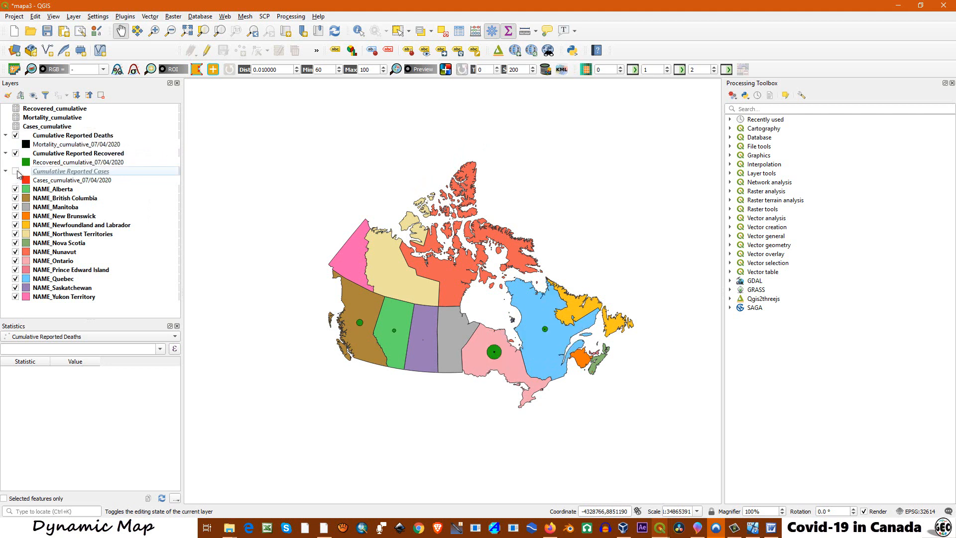
{"action": "left_click", "coordinate": [16, 171]}
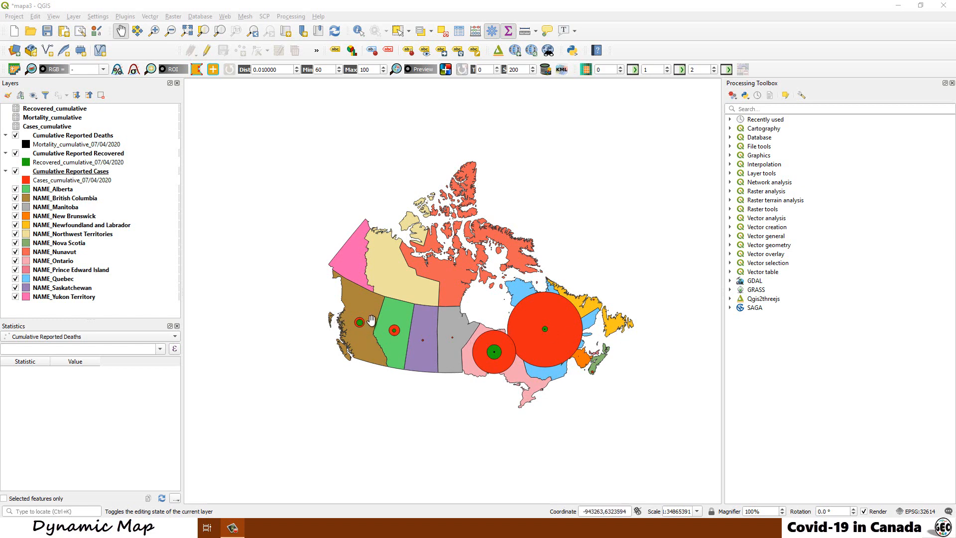
Examine the overlaid cases, recovered and deaths pie charts on the provinces from west to east.
{"action": "scroll", "coordinate": [371, 320], "scroll_direction": "up", "scroll_amount": 1}
{"action": "left_click_drag", "start_coordinate": [492, 263], "coordinate": [420, 286]}
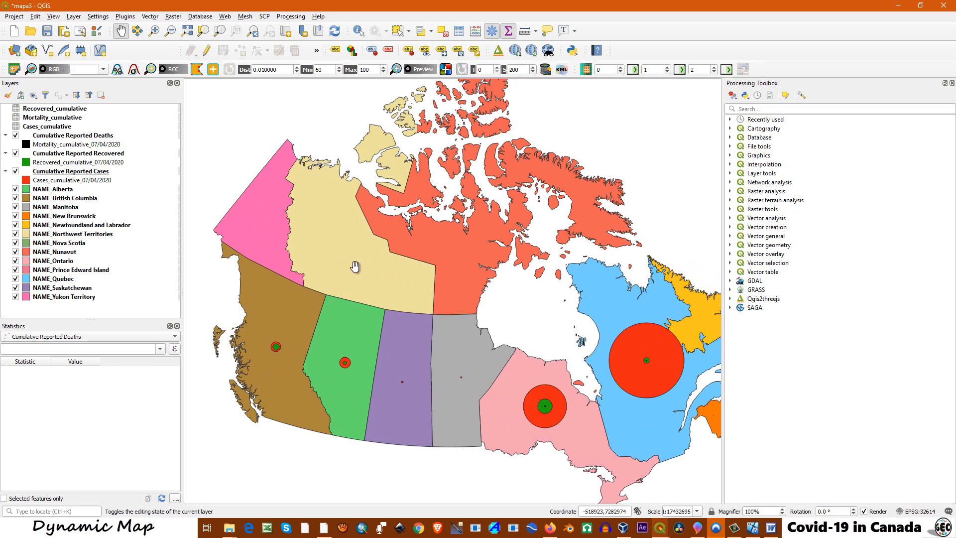
{"action": "left_click_drag", "start_coordinate": [534, 417], "coordinate": [513, 343]}
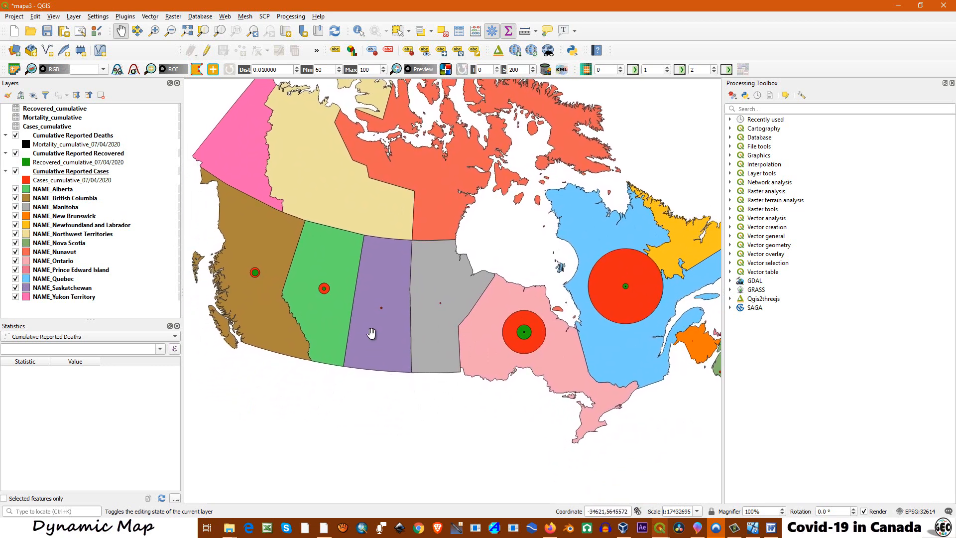
{"action": "left_click_drag", "start_coordinate": [685, 274], "coordinate": [550, 306]}
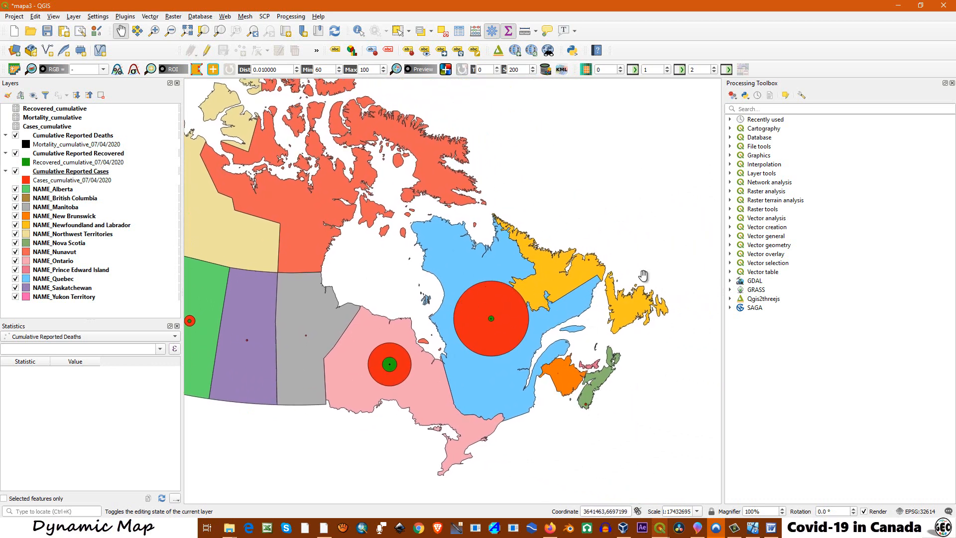
{"action": "left_click_drag", "start_coordinate": [408, 345], "coordinate": [562, 308]}
{"action": "scroll", "coordinate": [476, 357], "scroll_direction": "down", "scroll_amount": 1}
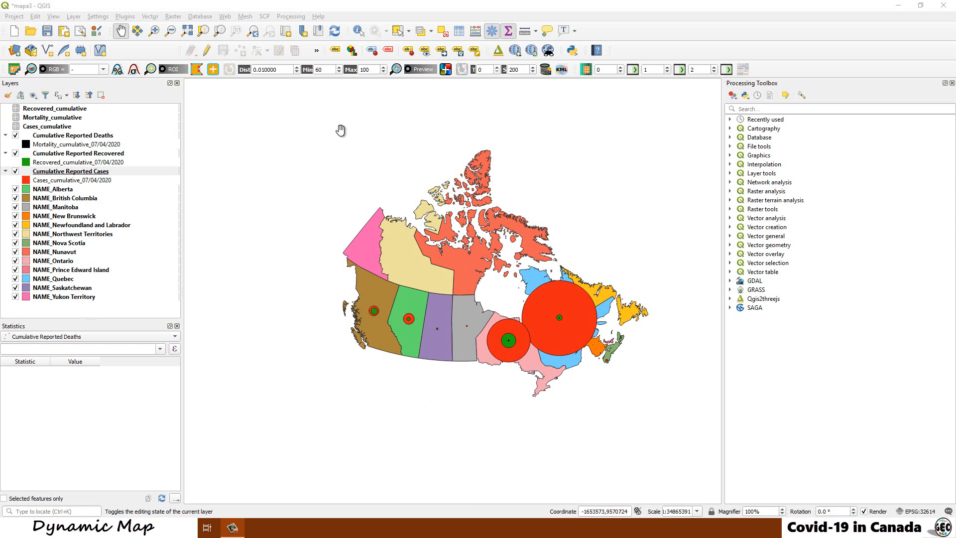
Enable single labels on the Cumulative Reported Cases layer, using Cases_cumulative_07/04/2020 as the label value.
{"action": "left_click", "coordinate": [59, 171]}
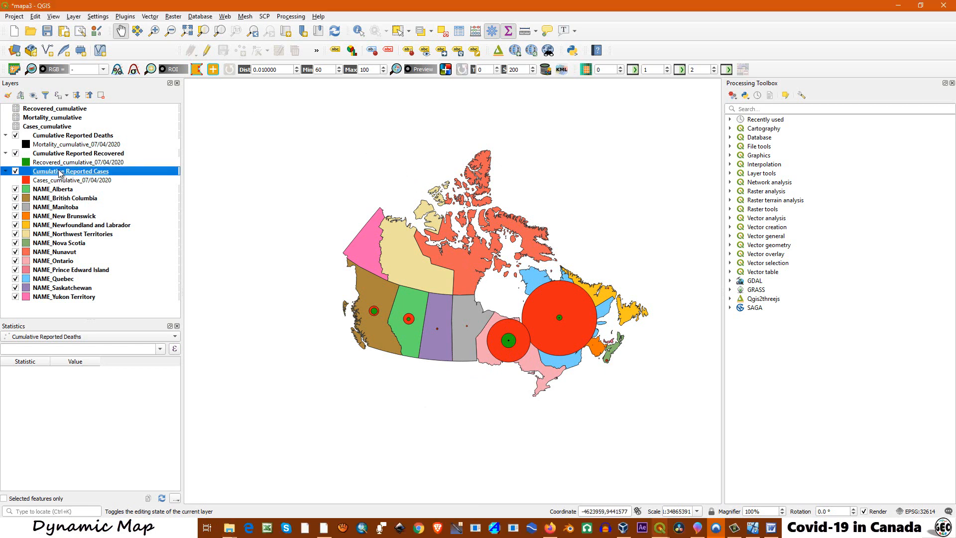
{"action": "right_click", "coordinate": [59, 172]}
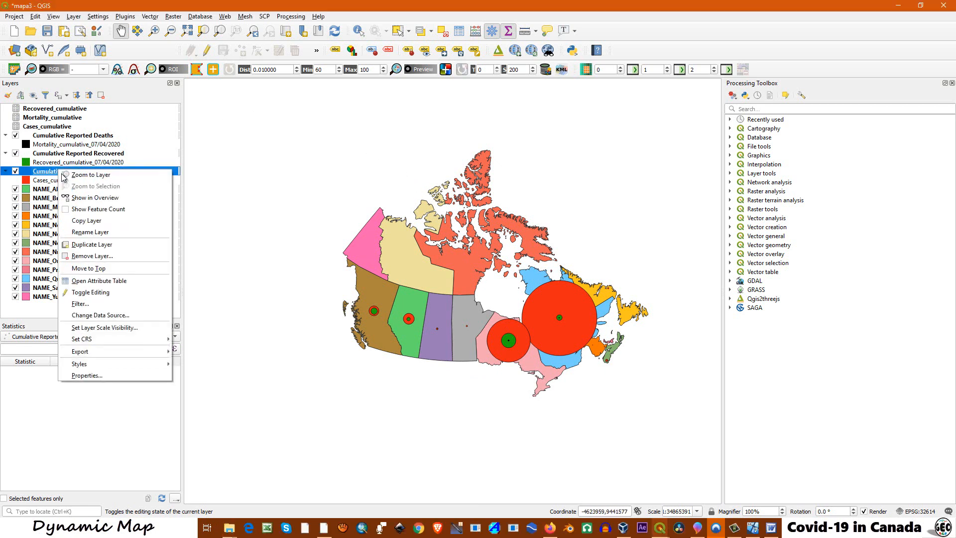
{"action": "left_click", "coordinate": [109, 374]}
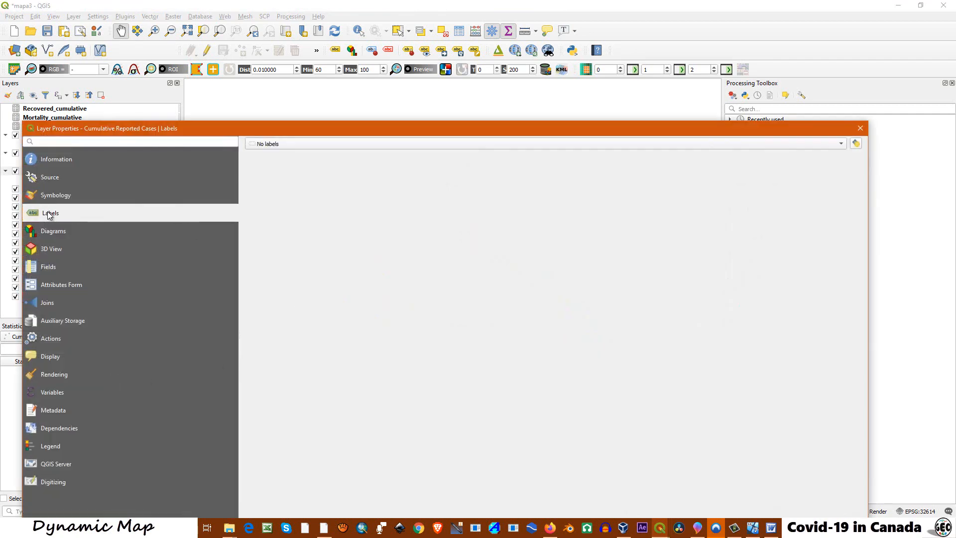
{"action": "left_click", "coordinate": [843, 144]}
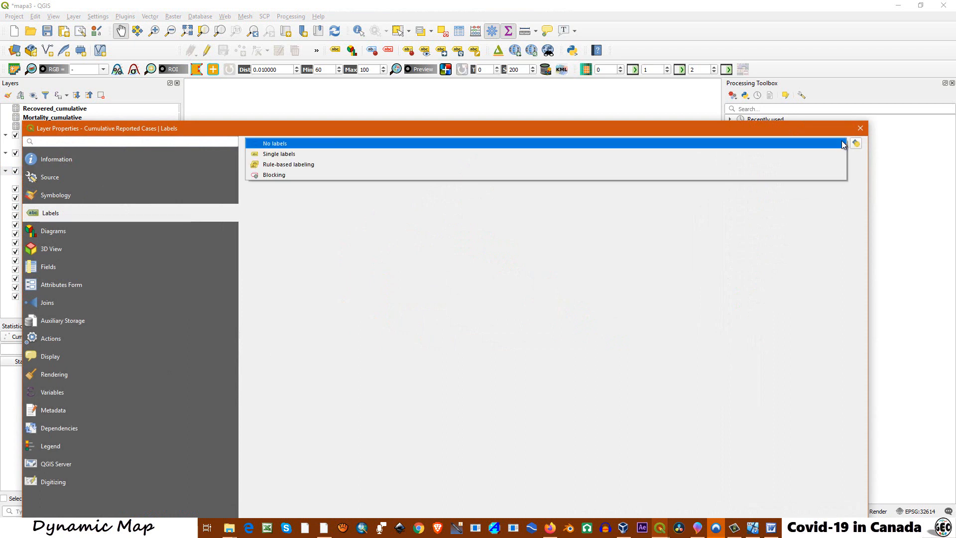
{"action": "left_click", "coordinate": [302, 158]}
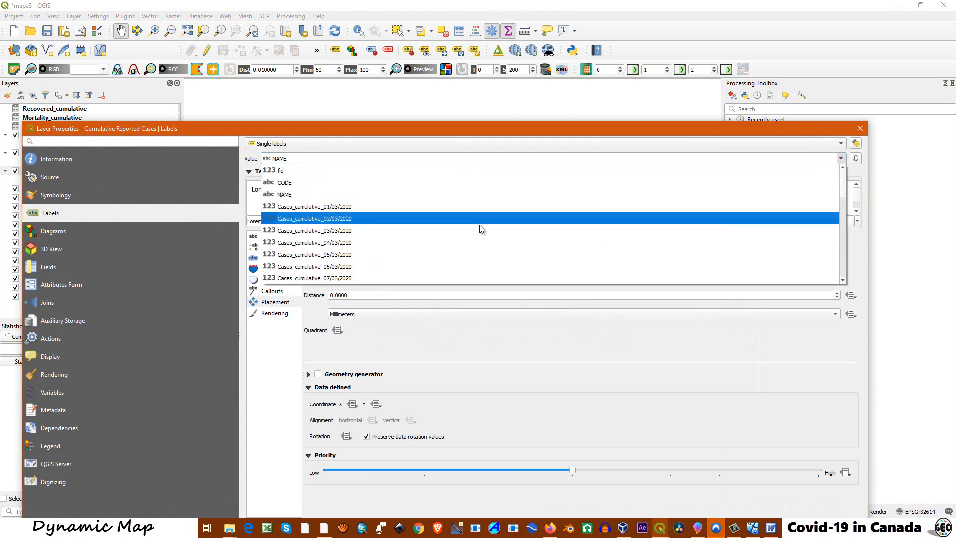
{"action": "scroll", "coordinate": [380, 223], "scroll_direction": "down", "scroll_amount": 2}
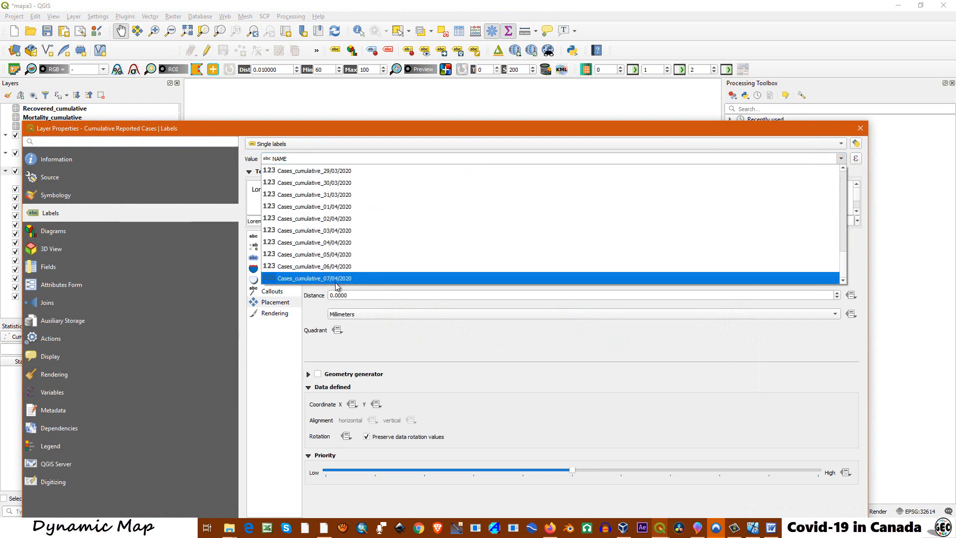
{"action": "left_click", "coordinate": [333, 282]}
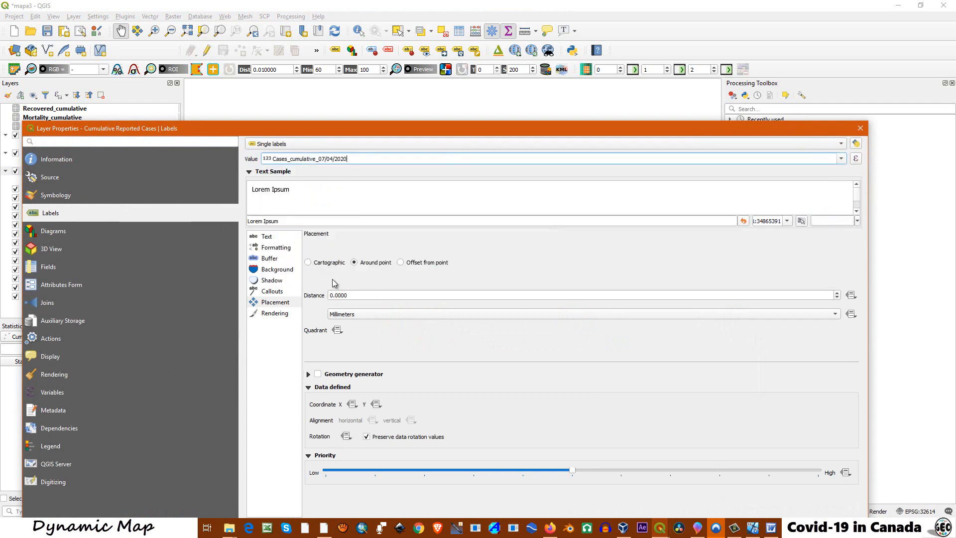
Set the cases label text to bold at a size of 8 points.
{"action": "left_click", "coordinate": [265, 238]}
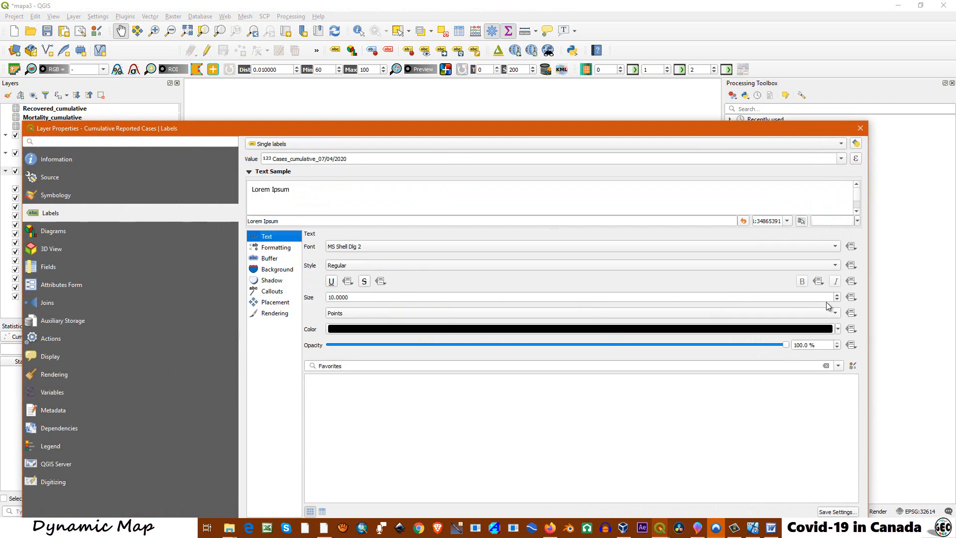
{"action": "left_click", "coordinate": [836, 300]}
{"action": "left_click", "coordinate": [837, 300]}
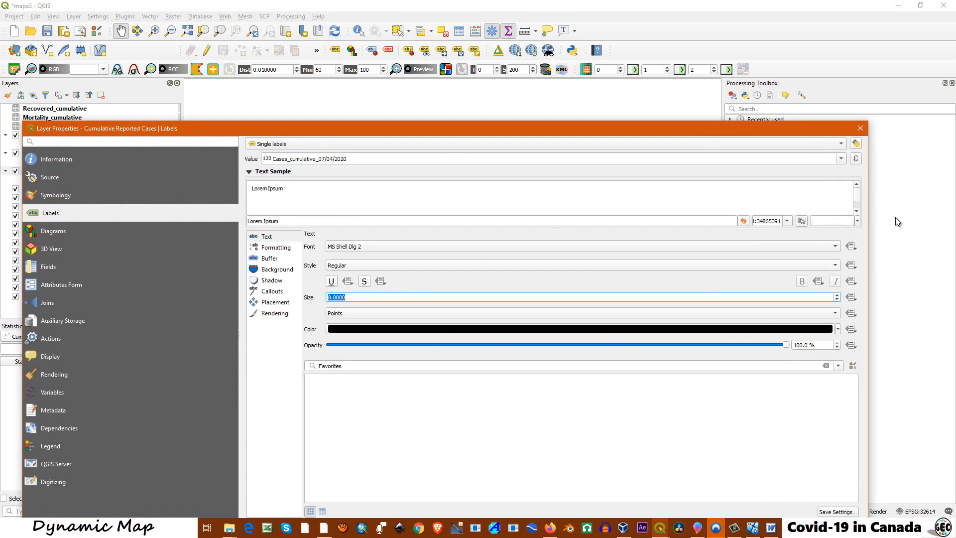
{"action": "left_click", "coordinate": [835, 266]}
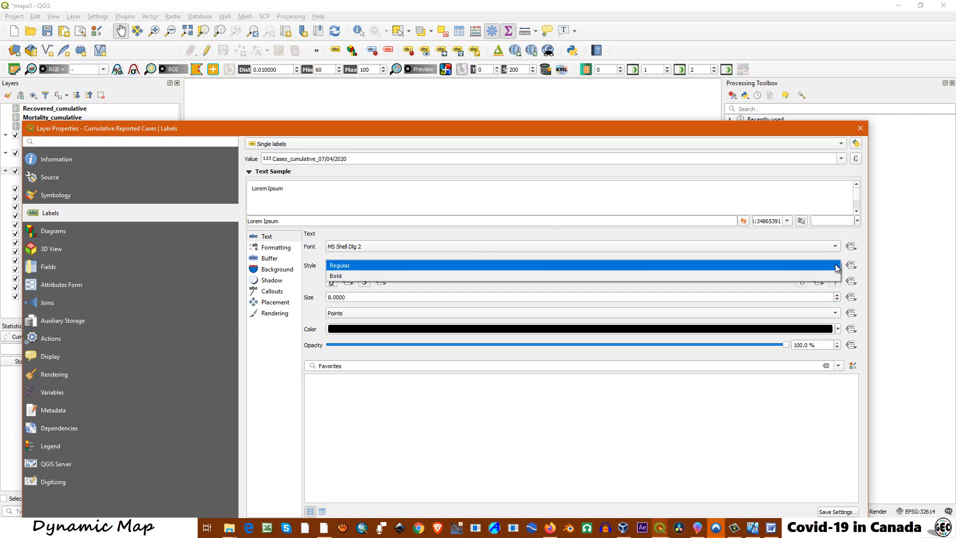
{"action": "left_click", "coordinate": [340, 277]}
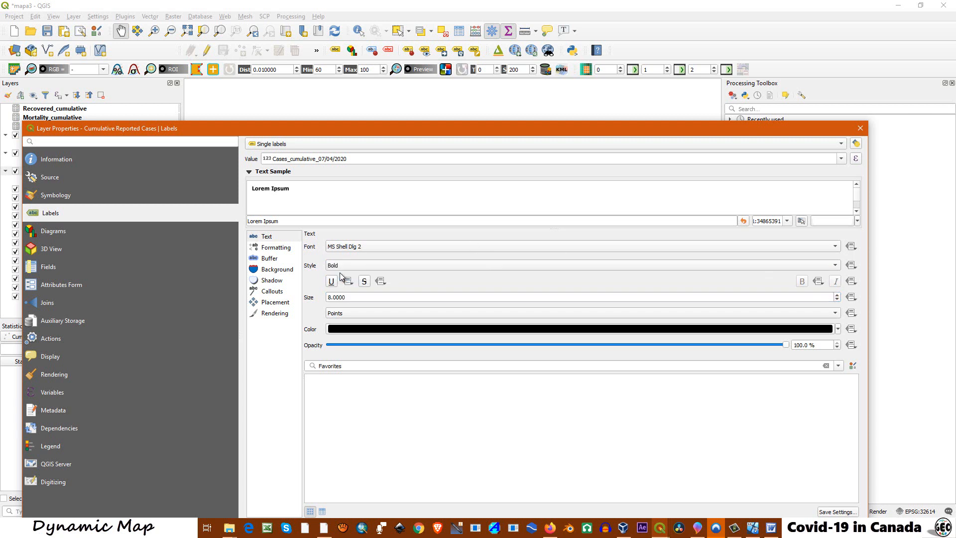
Add a text buffer and a drop shadow to the cases labels.
{"action": "left_click", "coordinate": [268, 259]}
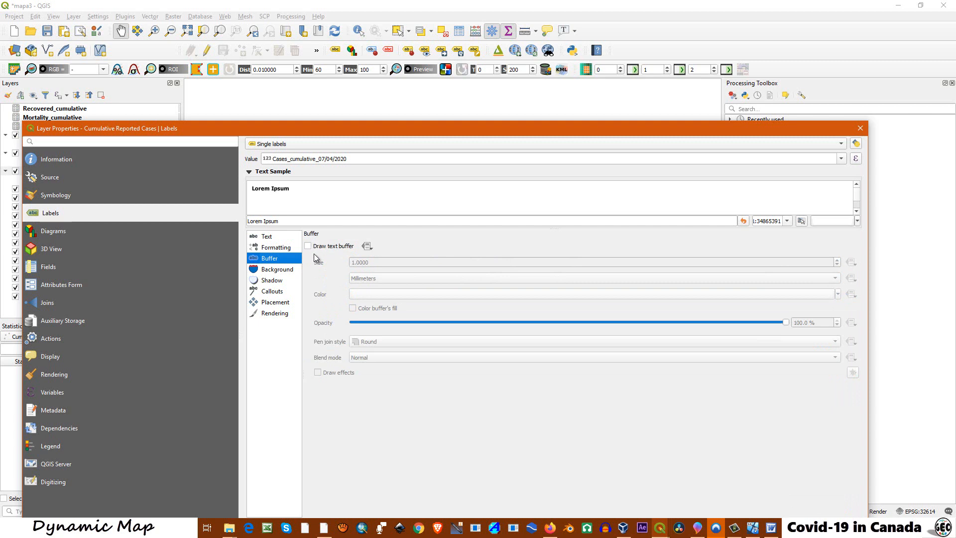
{"action": "left_click", "coordinate": [308, 247]}
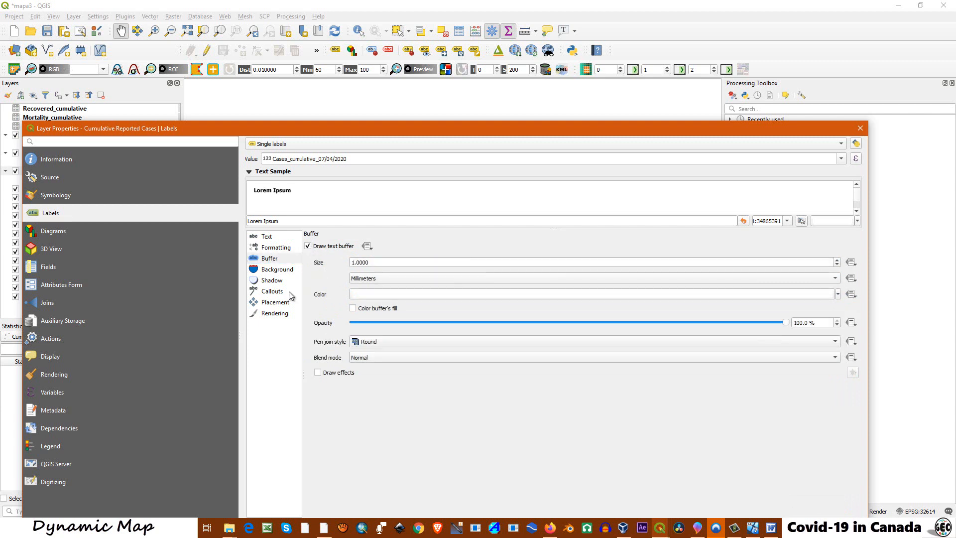
{"action": "left_click", "coordinate": [276, 283]}
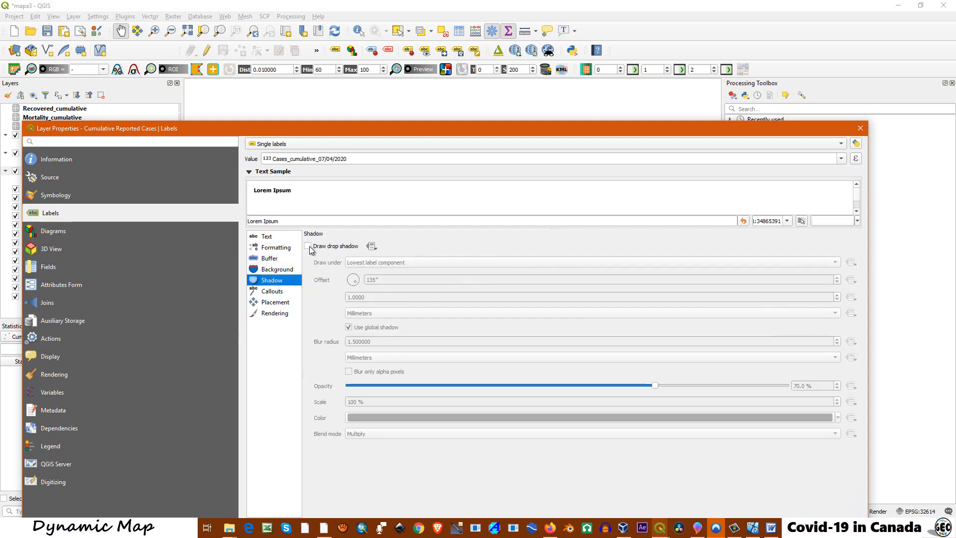
{"action": "left_click", "coordinate": [308, 246]}
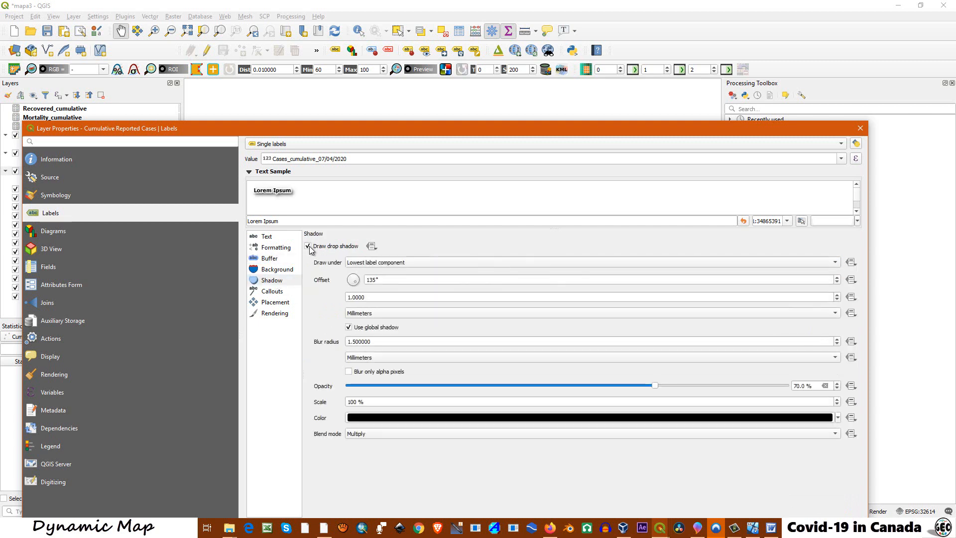
Place the cases labels by offset from point, 3 mm in X and 4 mm in Y, in the centred quadrant below the point.
{"action": "left_click", "coordinate": [275, 304]}
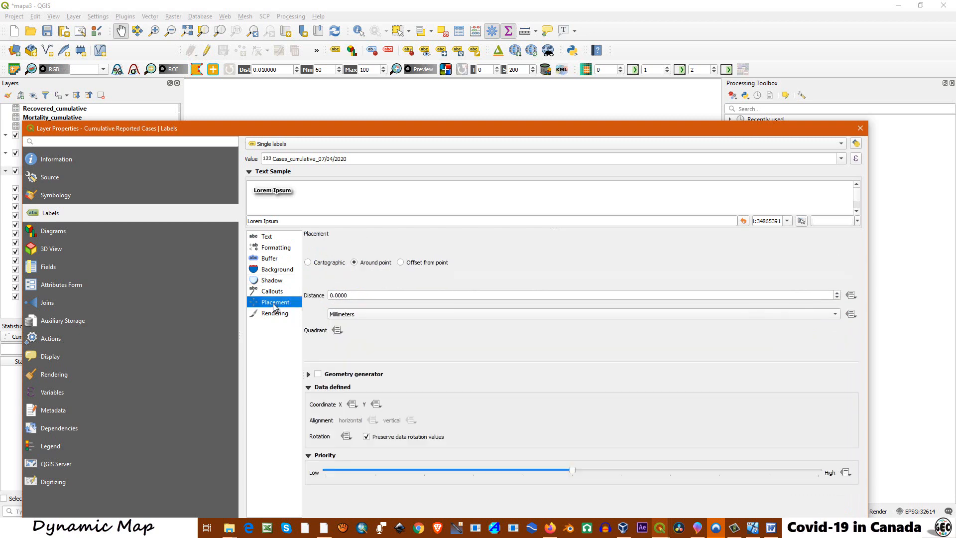
{"action": "left_click", "coordinate": [400, 263]}
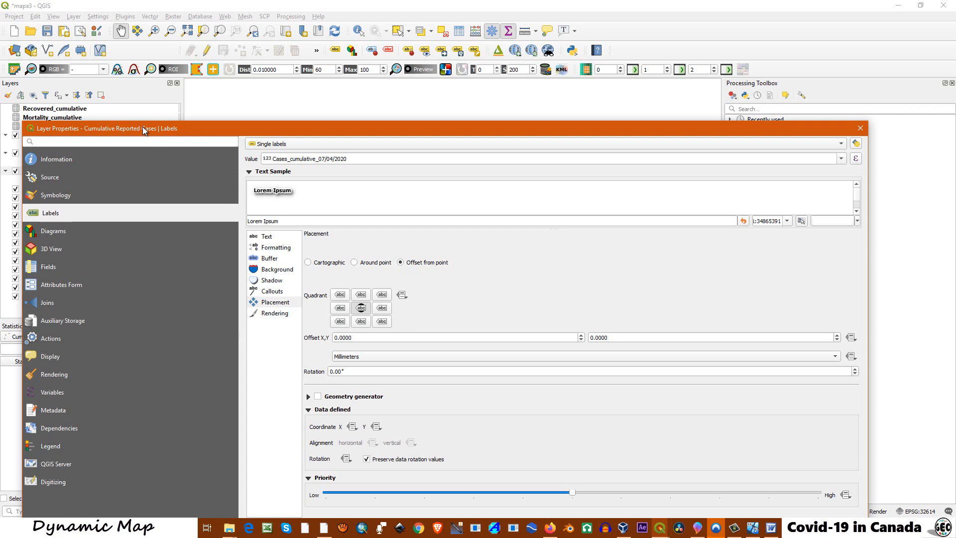
{"action": "left_click", "coordinate": [339, 338]}
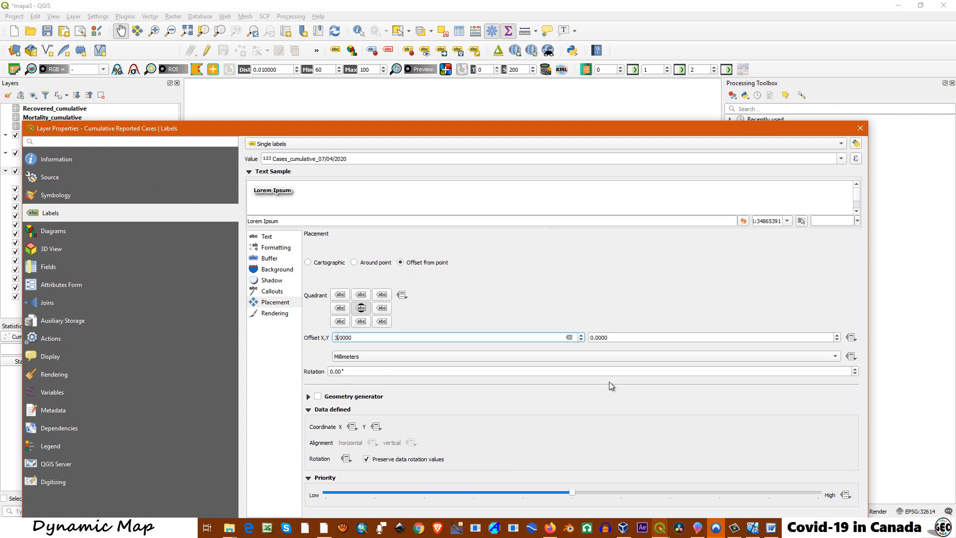
{"action": "left_click", "coordinate": [592, 337]}
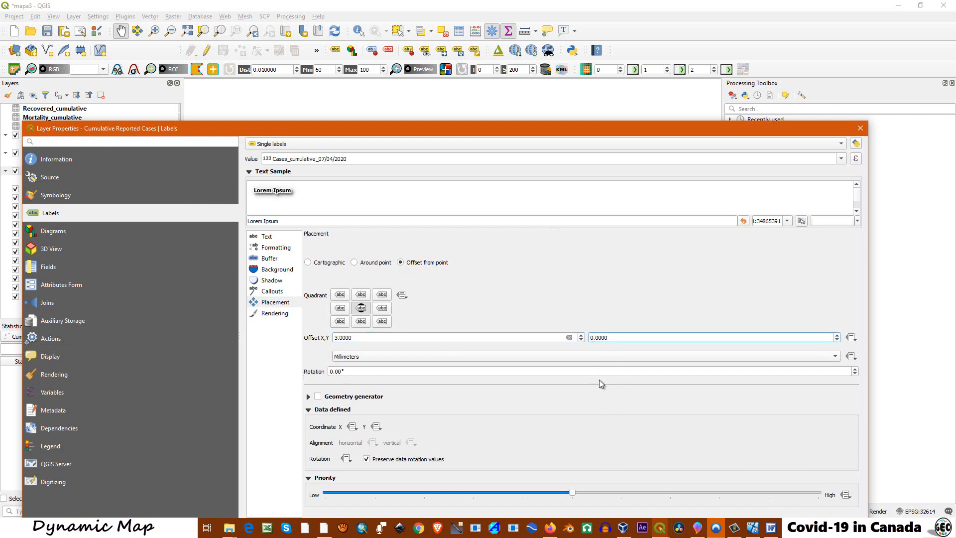
{"action": "key", "text": "BackSpace"}
{"action": "type", "text": "4"}
{"action": "left_click", "coordinate": [362, 323]}
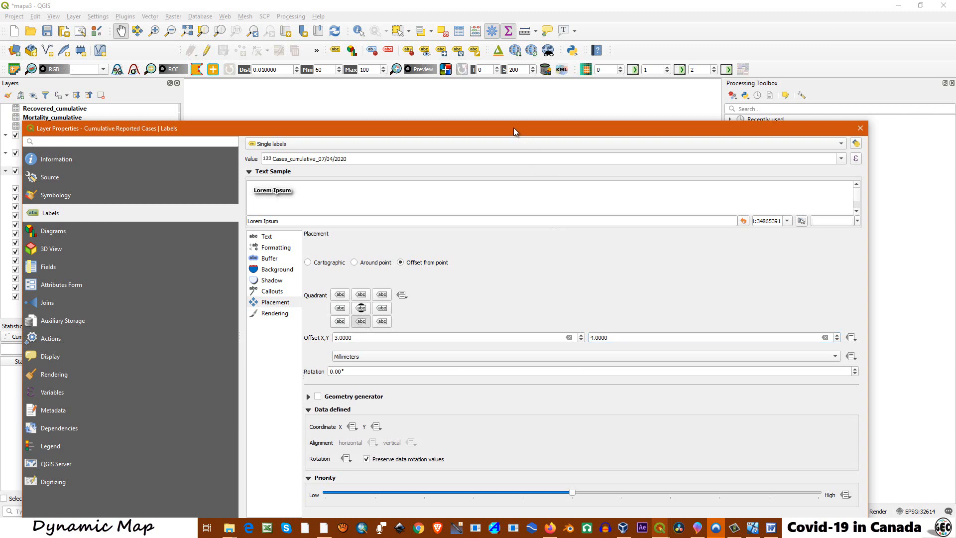
Raise the cases labels' placement priority to the highest level and apply the label settings to the map.
{"action": "left_click_drag", "start_coordinate": [513, 128], "coordinate": [524, 82]}
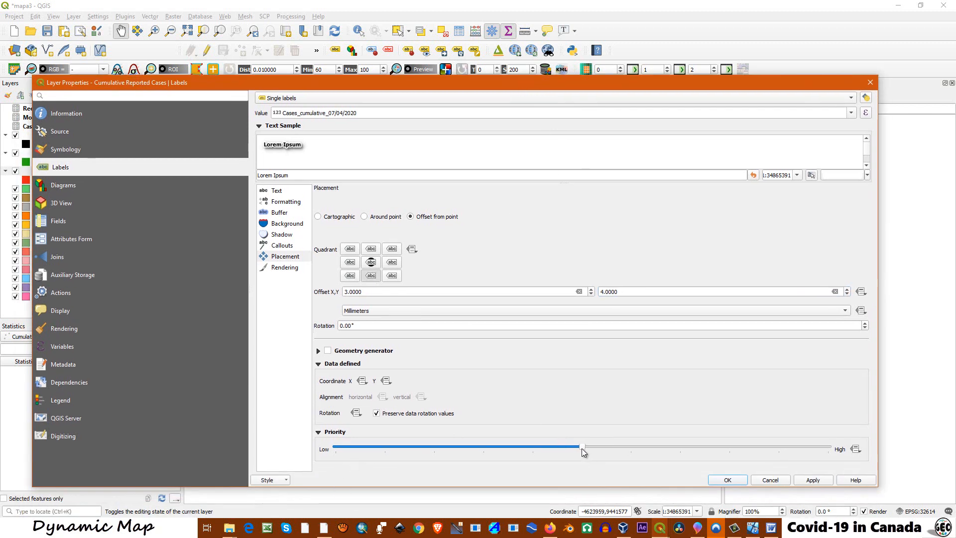
{"action": "left_click_drag", "start_coordinate": [582, 448], "coordinate": [844, 458]}
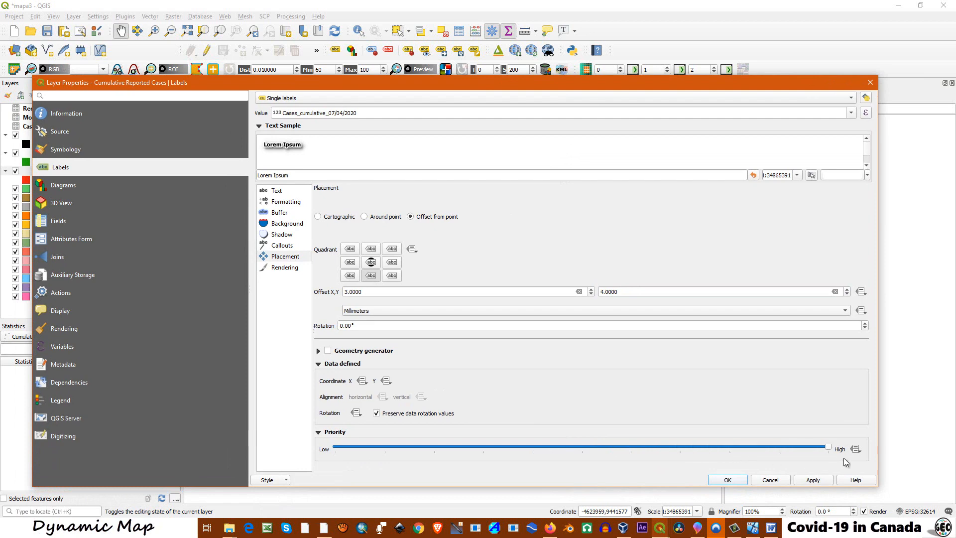
{"action": "left_click", "coordinate": [814, 480]}
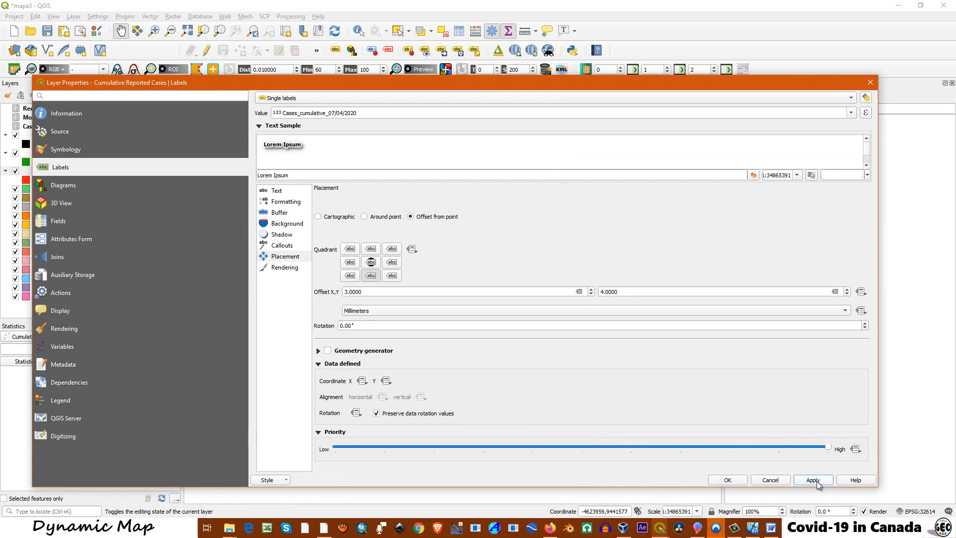
{"action": "left_click", "coordinate": [728, 480]}
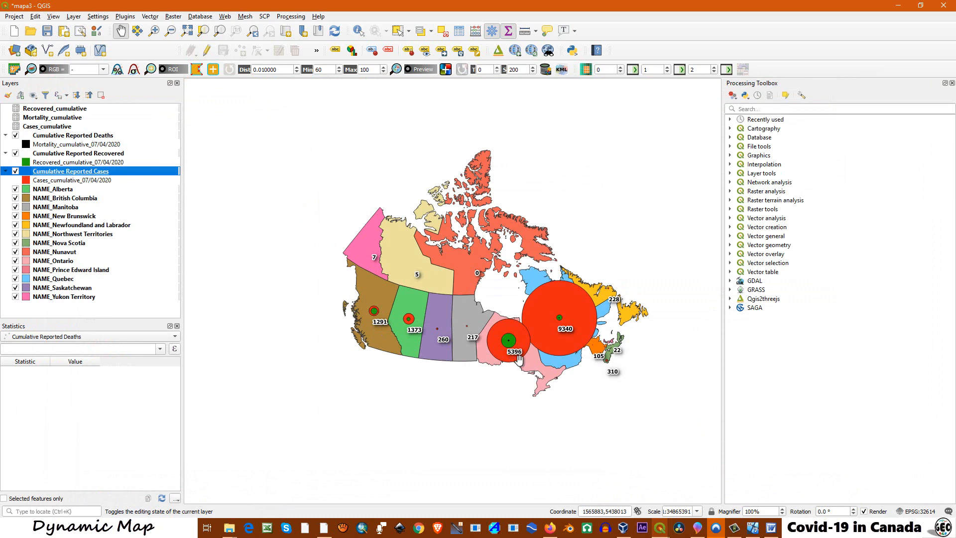
Change the Cumulative Reported Cases label text color to red and apply it.
{"action": "double_click", "coordinate": [55, 172]}
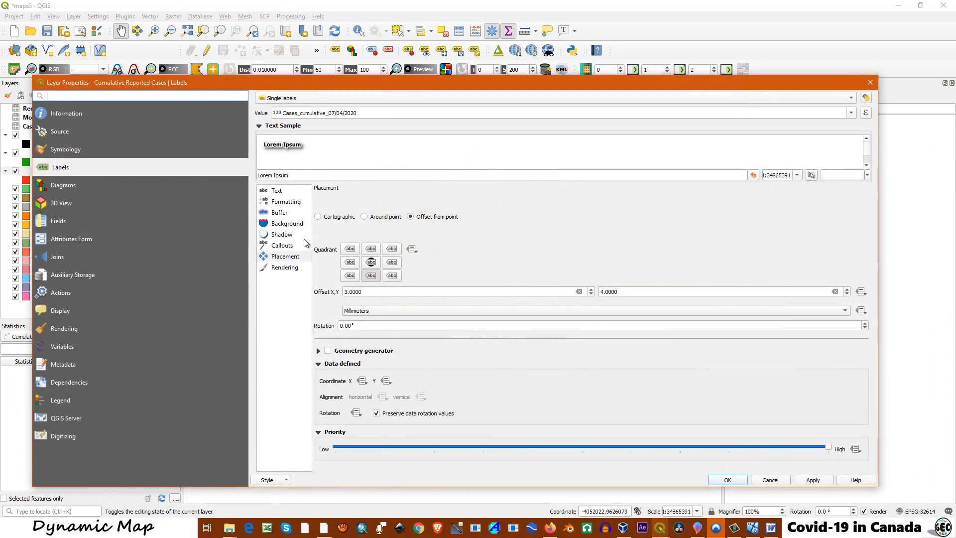
{"action": "left_click", "coordinate": [277, 191]}
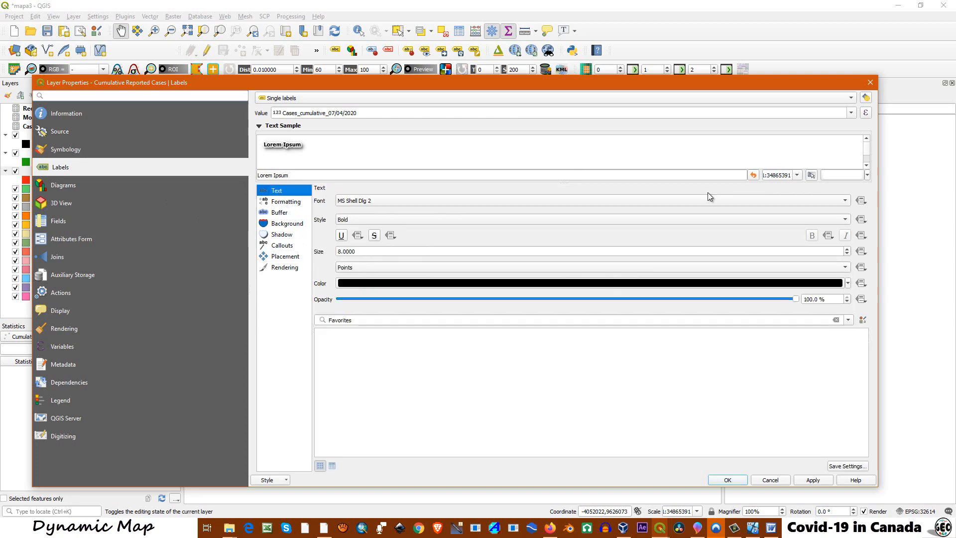
{"action": "left_click", "coordinate": [848, 284]}
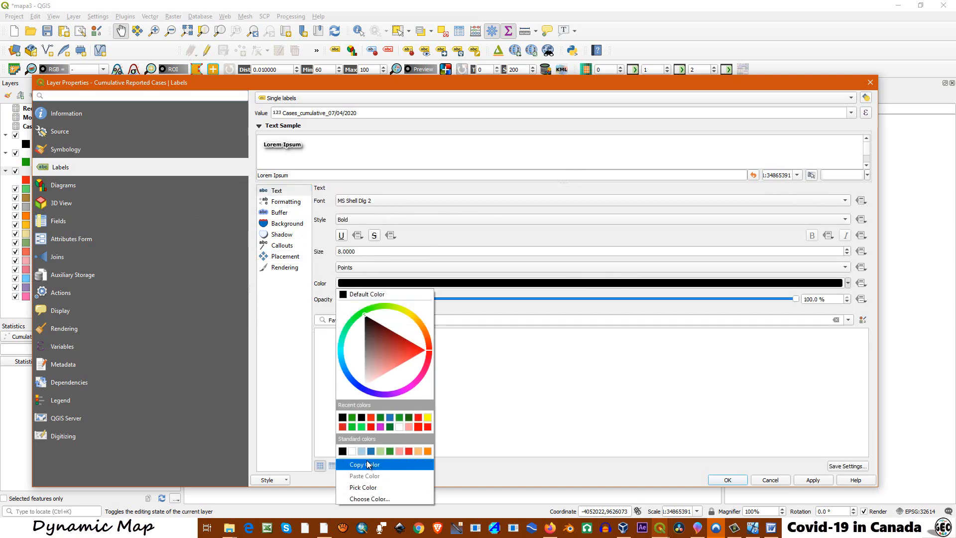
{"action": "left_click", "coordinate": [427, 427]}
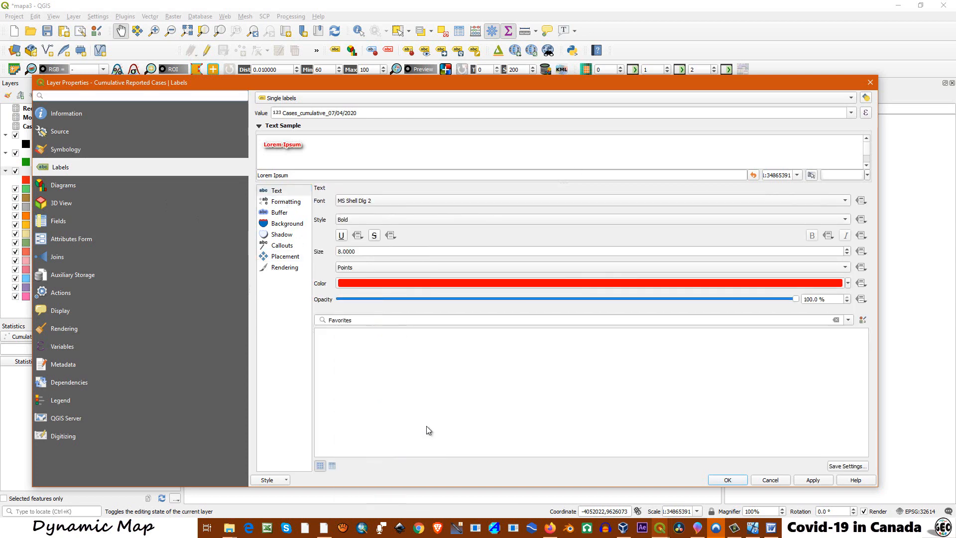
{"action": "left_click", "coordinate": [807, 481]}
{"action": "left_click", "coordinate": [728, 480]}
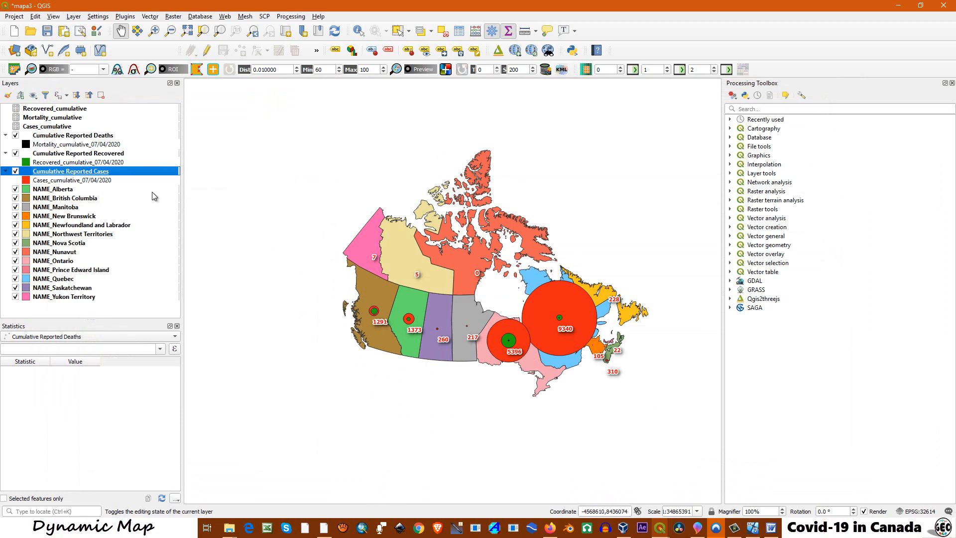
Enable single labels on the Cumulative Reported Recovered layer, using Recovered_cumulative_07/04/2020 as the label value.
{"action": "double_click", "coordinate": [66, 155]}
{"action": "left_click", "coordinate": [389, 98]}
{"action": "left_click", "coordinate": [389, 108]}
{"action": "left_click", "coordinate": [851, 113]}
{"action": "left_click", "coordinate": [423, 229]}
Format the recovered labels as bold text in a smaller size with a drop shadow.
{"action": "left_click", "coordinate": [391, 219]}
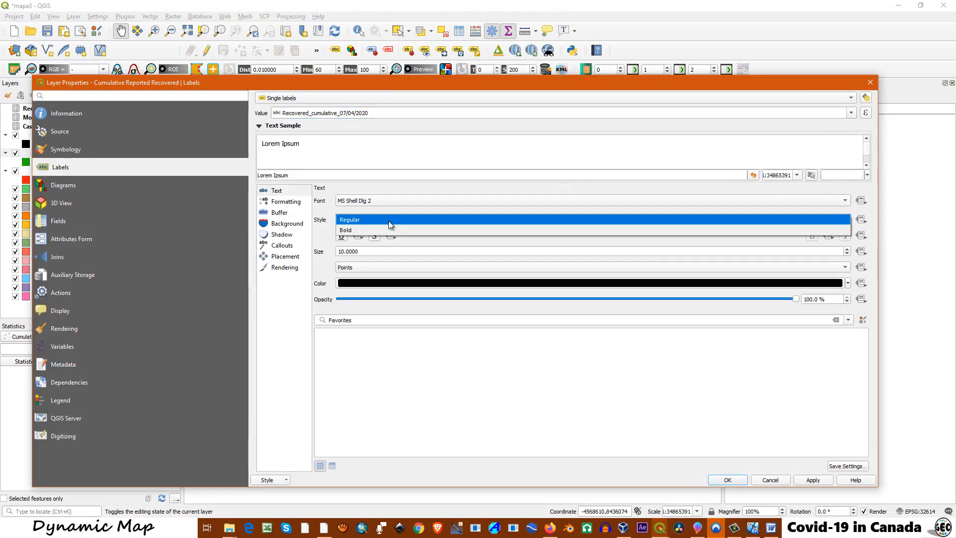
{"action": "left_click", "coordinate": [391, 229]}
{"action": "double_click", "coordinate": [848, 254]}
{"action": "left_click", "coordinate": [283, 235]}
{"action": "left_click", "coordinate": [335, 200]}
Place the recovered labels by offset from point, 2 mm in X and -5 mm in Y, in the centred quadrant above the point, and apply.
{"action": "left_click", "coordinate": [285, 256]}
{"action": "left_click", "coordinate": [413, 217]}
{"action": "left_click", "coordinate": [347, 292]}
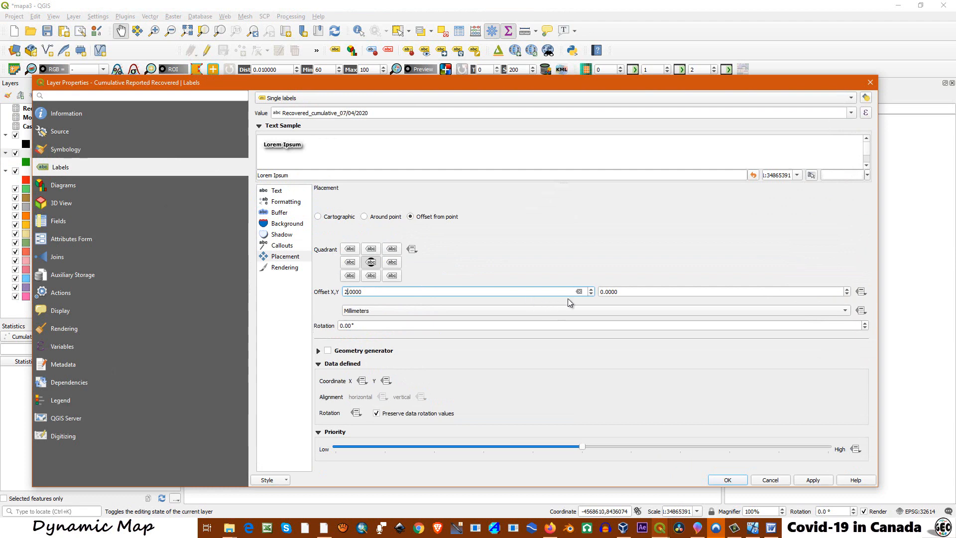
{"action": "left_click", "coordinate": [605, 291]}
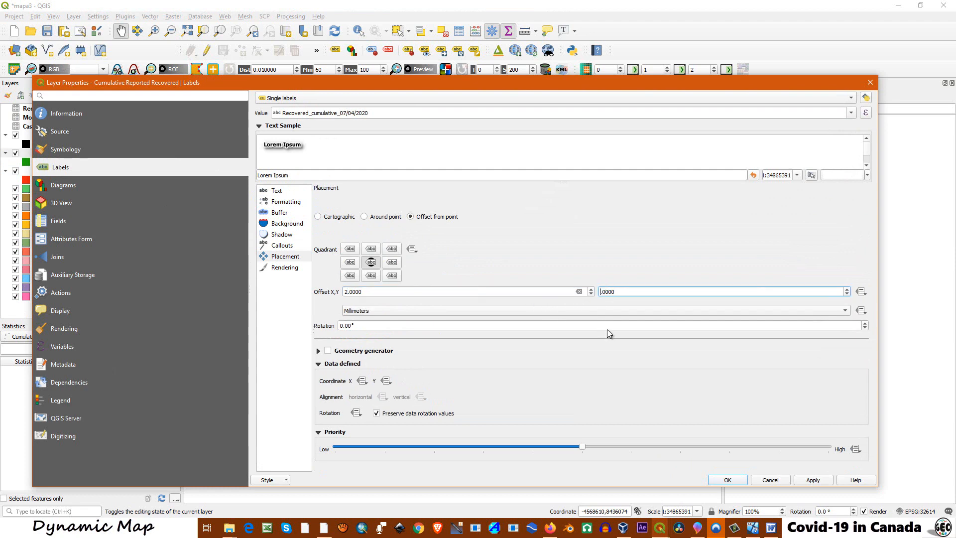
{"action": "type", "text": "-5"}
{"action": "left_click", "coordinate": [371, 249]}
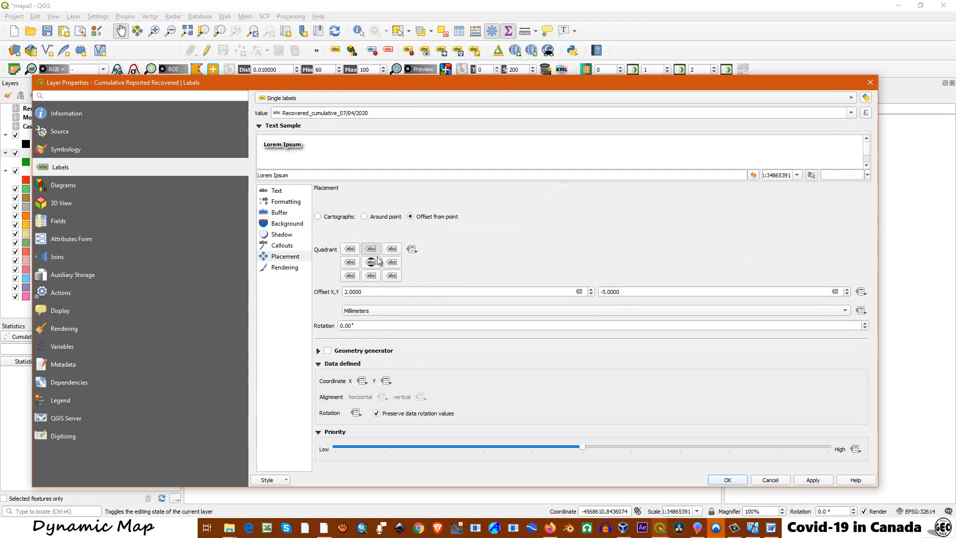
{"action": "left_click", "coordinate": [810, 479]}
{"action": "left_click", "coordinate": [722, 479]}
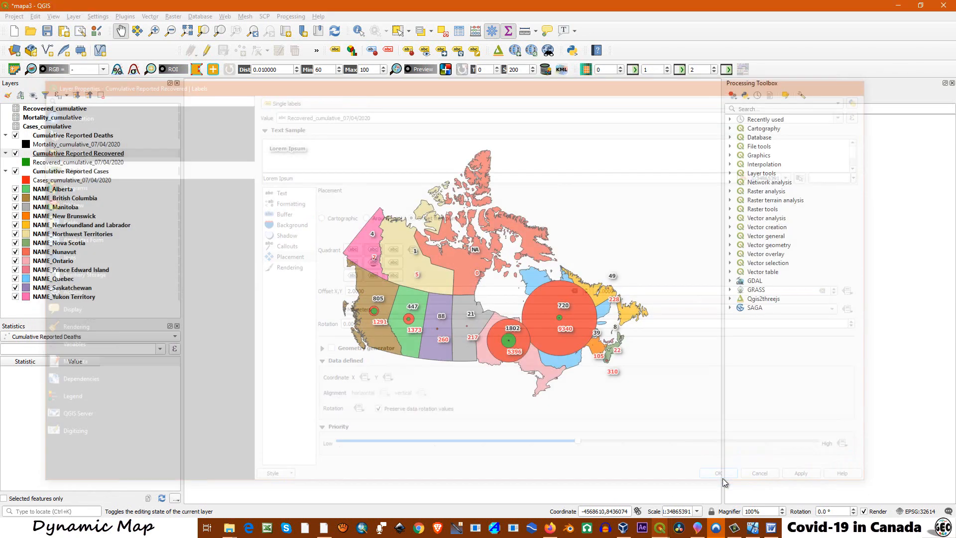
Change the Cumulative Reported Recovered label text color to green.
{"action": "double_click", "coordinate": [68, 159]}
{"action": "left_click", "coordinate": [279, 198]}
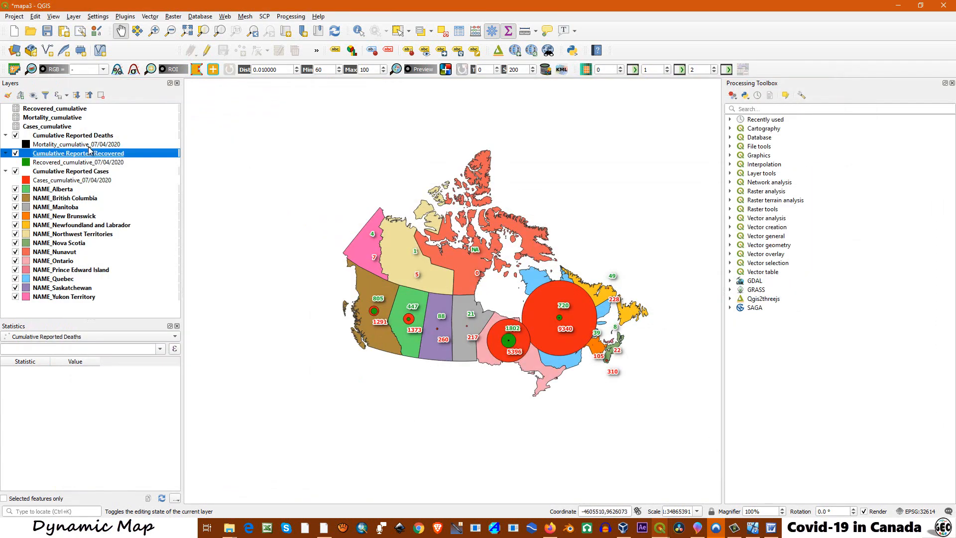
Enable single labels on the Cumulative Reported Deaths layer, using Mortality_cumulative_07/04/2020 as the label value.
{"action": "left_click", "coordinate": [71, 138]}
{"action": "double_click", "coordinate": [71, 138]}
{"action": "left_click", "coordinate": [303, 99]}
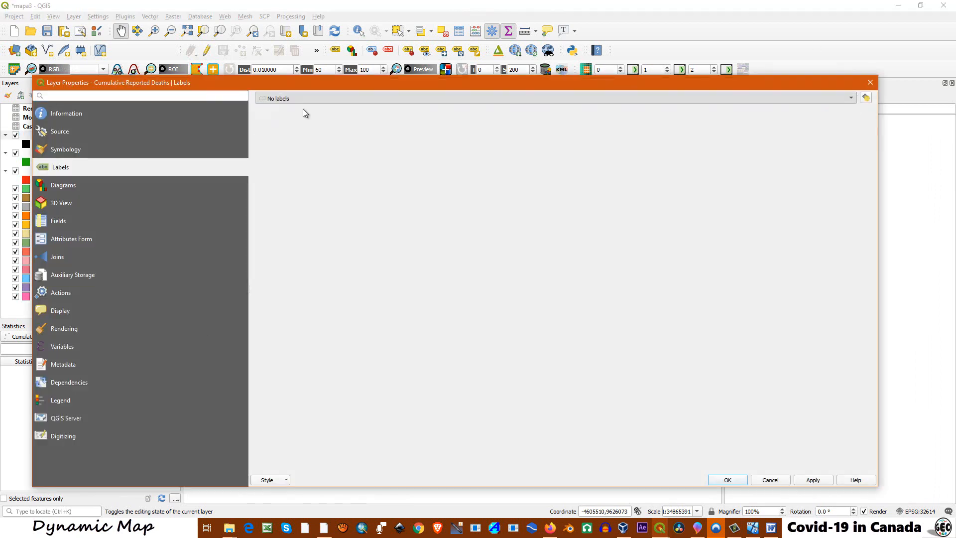
{"action": "left_click", "coordinate": [303, 115]}
{"action": "left_click", "coordinate": [851, 113]}
{"action": "left_click", "coordinate": [363, 204]}
Format the Cumulative Reported Deaths labels as bold text with a drop shadow.
{"action": "left_click", "coordinate": [364, 219]}
{"action": "left_click", "coordinate": [371, 247]}
{"action": "left_click", "coordinate": [279, 213]}
{"action": "left_click", "coordinate": [282, 234]}
{"action": "left_click", "coordinate": [317, 198]}
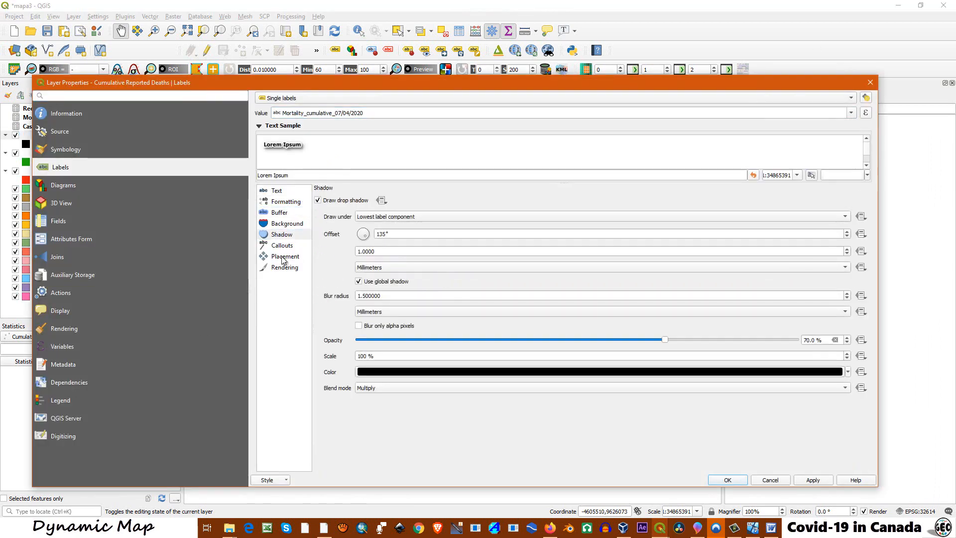
Place the deaths labels by offset from point, 5 mm in X and -2 mm in Y, in the quadrant right of the point, with highest priority.
{"action": "left_click", "coordinate": [285, 257]}
{"action": "left_click", "coordinate": [410, 216]}
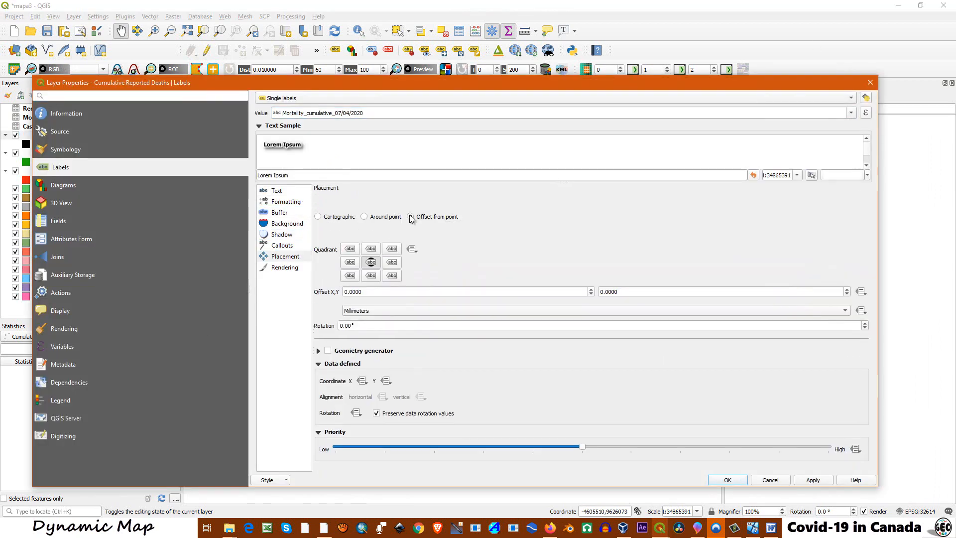
{"action": "left_click", "coordinate": [392, 265]}
{"action": "double_click", "coordinate": [368, 292]}
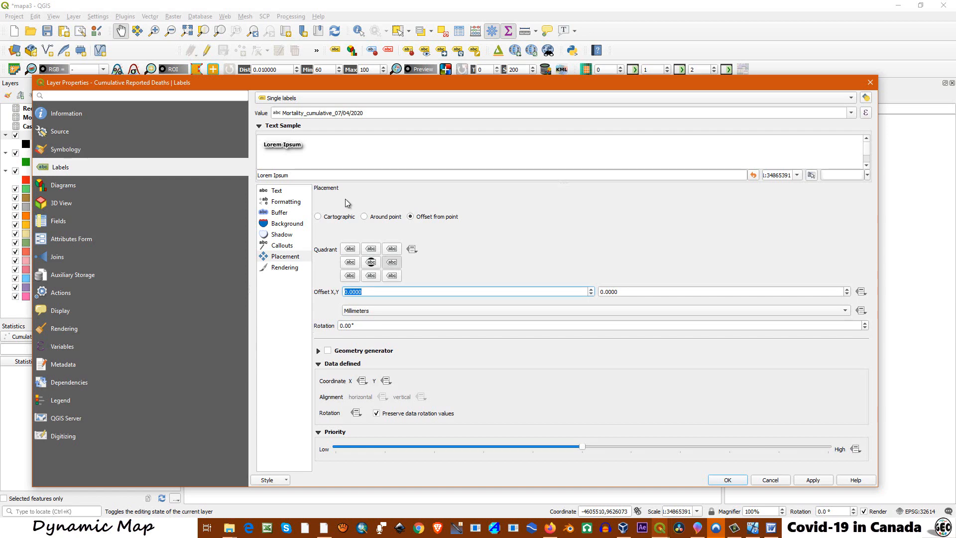
{"action": "type", "text": "5"}
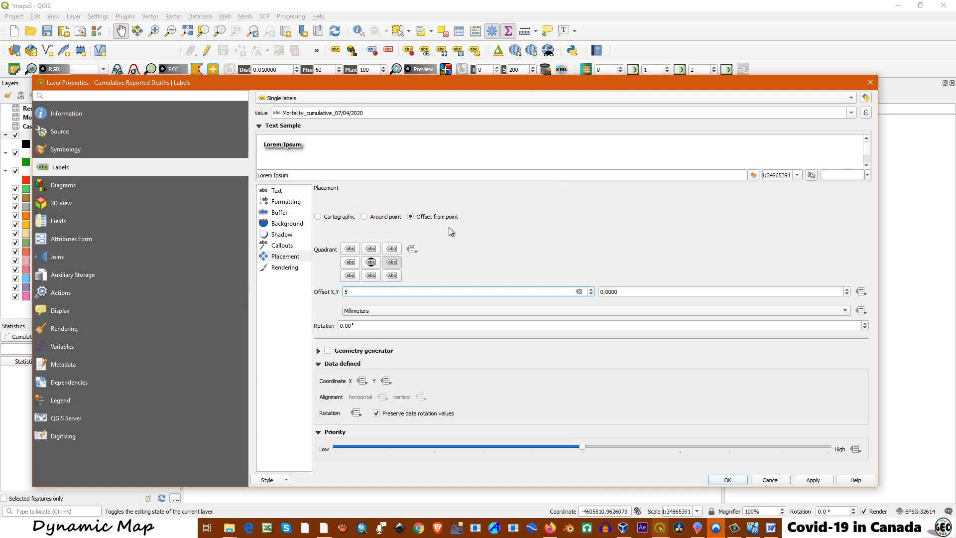
{"action": "key", "text": "Tab"}
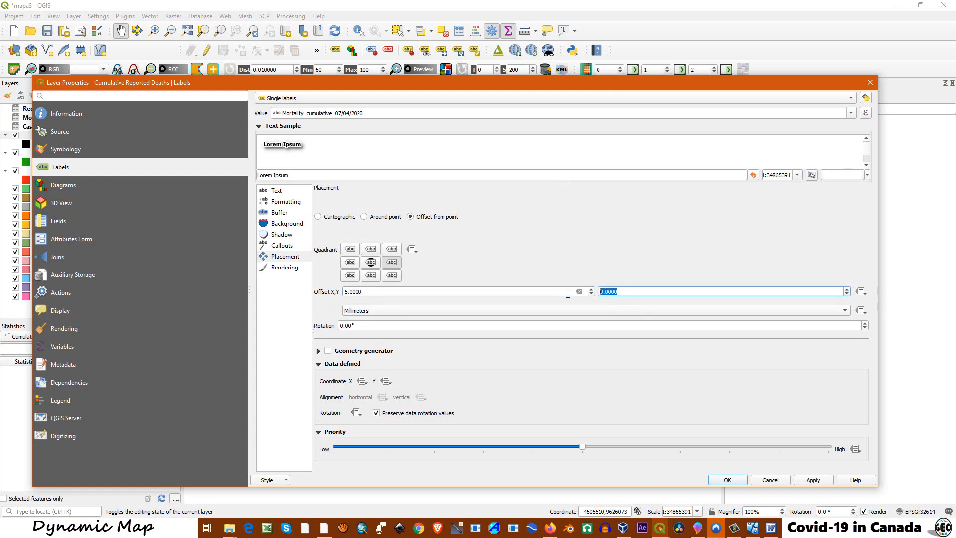
{"action": "type", "text": "-2"}
{"action": "left_click_drag", "start_coordinate": [581, 448], "coordinate": [880, 452]}
{"action": "left_click", "coordinate": [819, 480]}
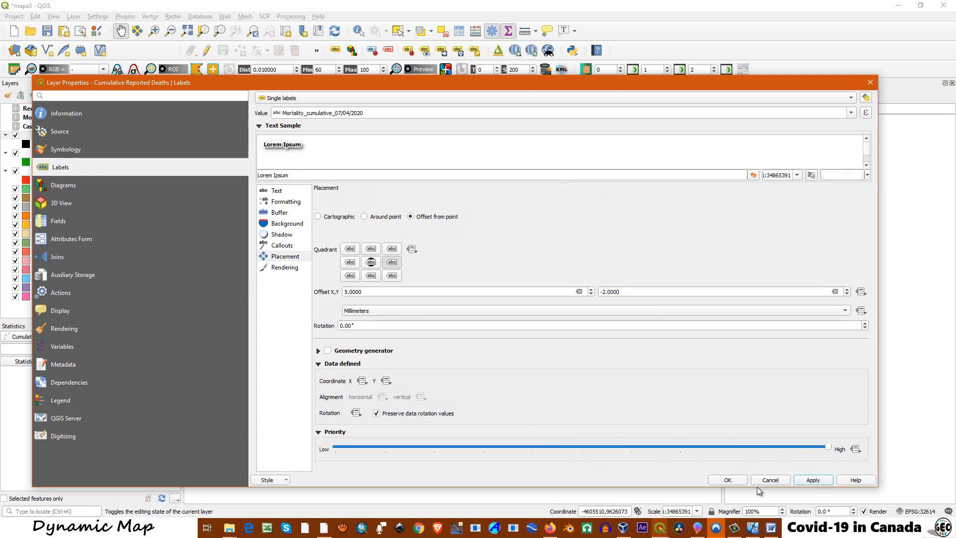
{"action": "left_click", "coordinate": [728, 479]}
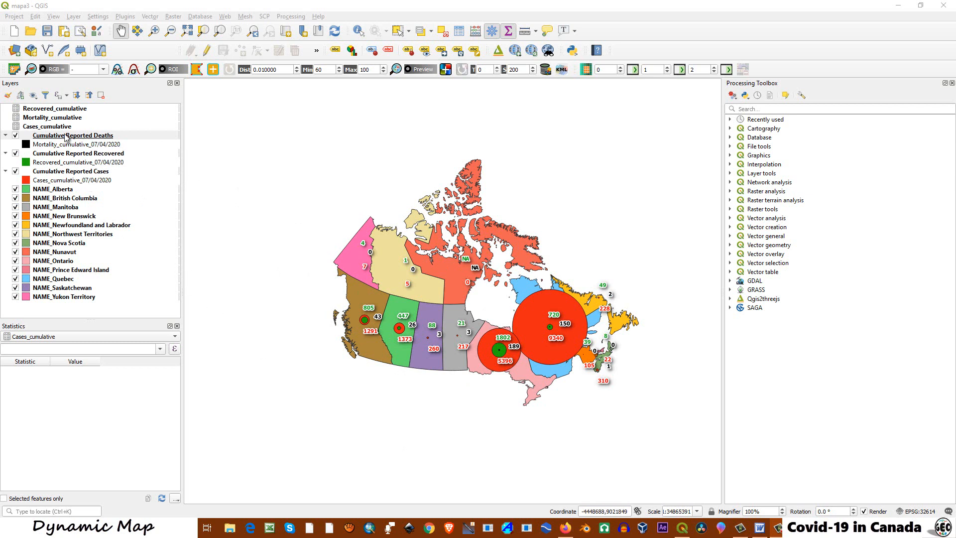
Scale the Cumulative Reported Deaths pie charts by the Mortality_cumulative_20/03/2020 attribute.
{"action": "right_click", "coordinate": [66, 138]}
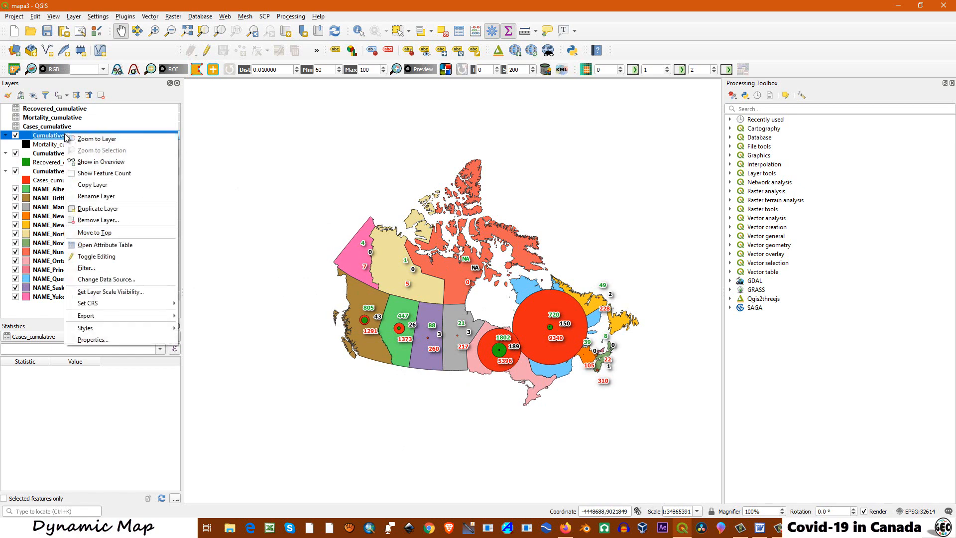
{"action": "left_click", "coordinate": [111, 341]}
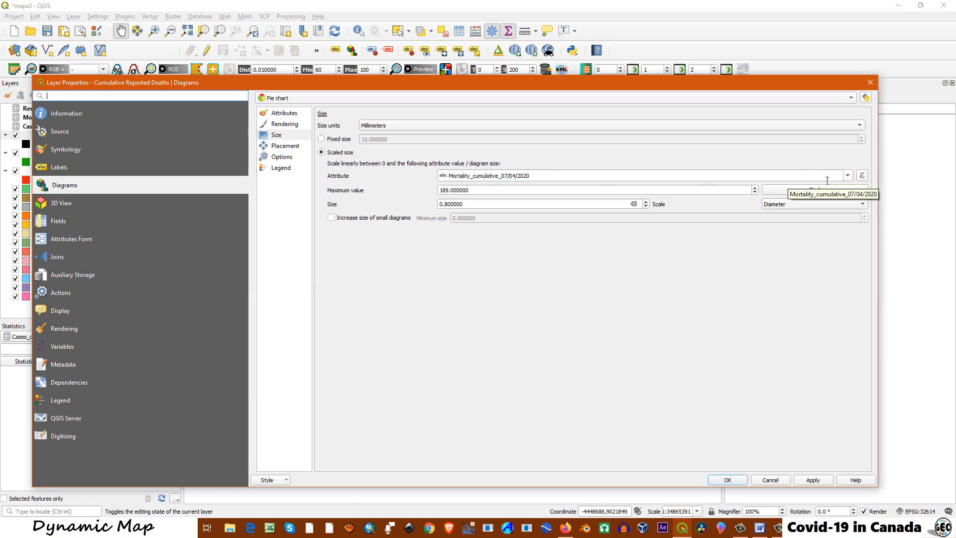
{"action": "left_click", "coordinate": [847, 176]}
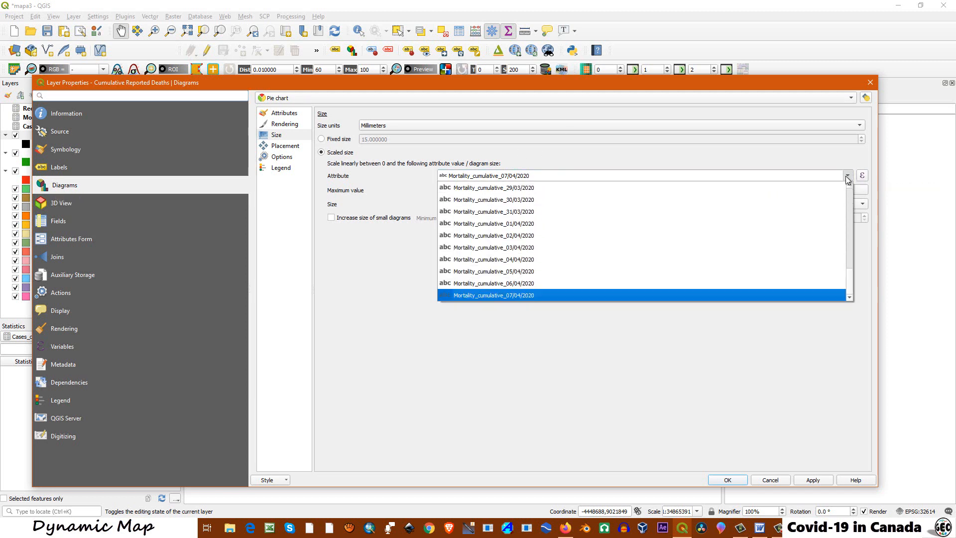
{"action": "scroll", "coordinate": [507, 258], "scroll_direction": "up", "scroll_amount": 4}
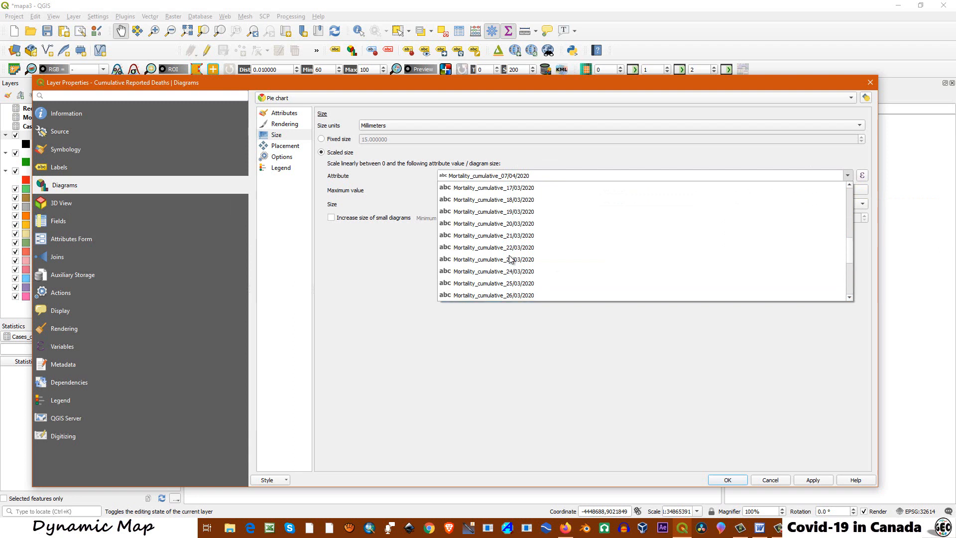
{"action": "left_click", "coordinate": [530, 226]}
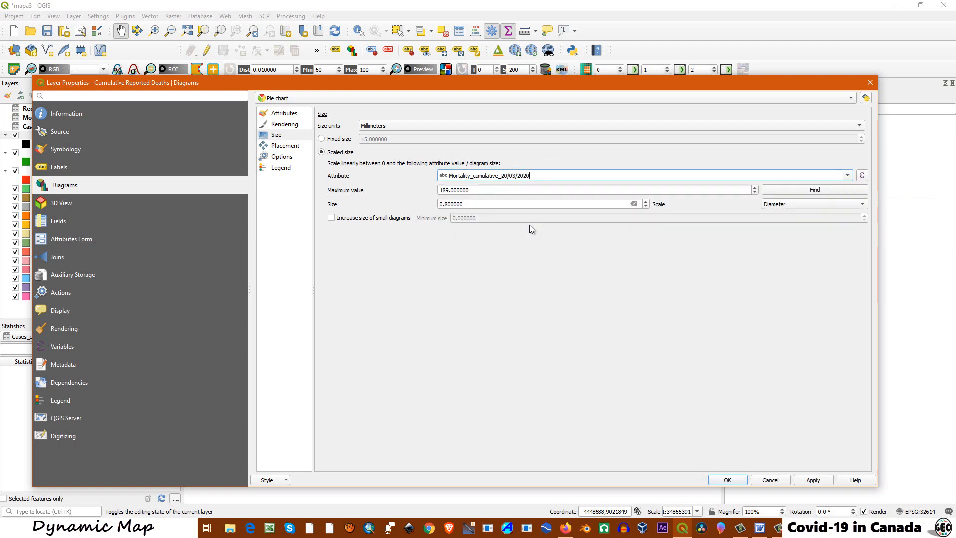
{"action": "left_click", "coordinate": [807, 480]}
{"action": "left_click", "coordinate": [720, 481]}
Scale the Cumulative Reported Recovered pie charts by the Recovered_cumulative_20/03/2020 attribute.
{"action": "right_click", "coordinate": [53, 155]}
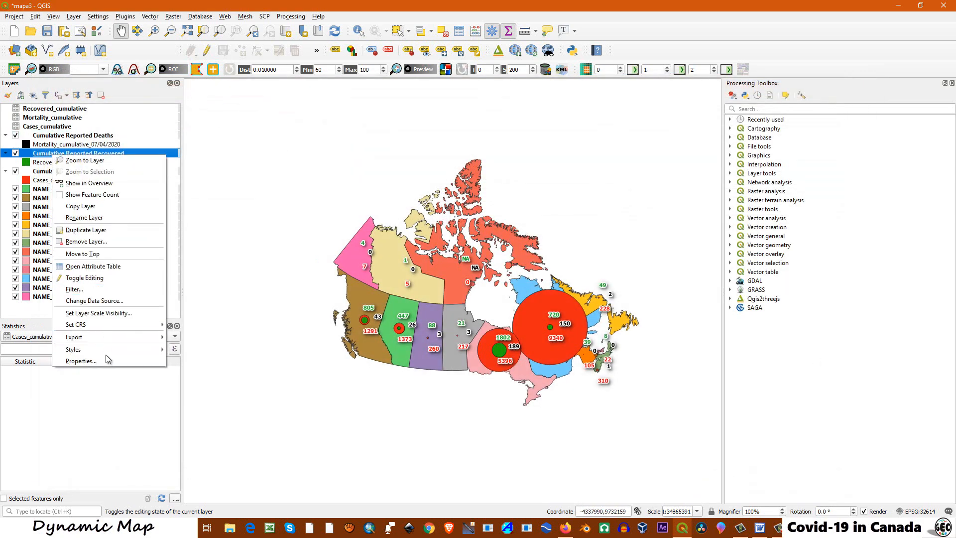
{"action": "left_click", "coordinate": [81, 360]}
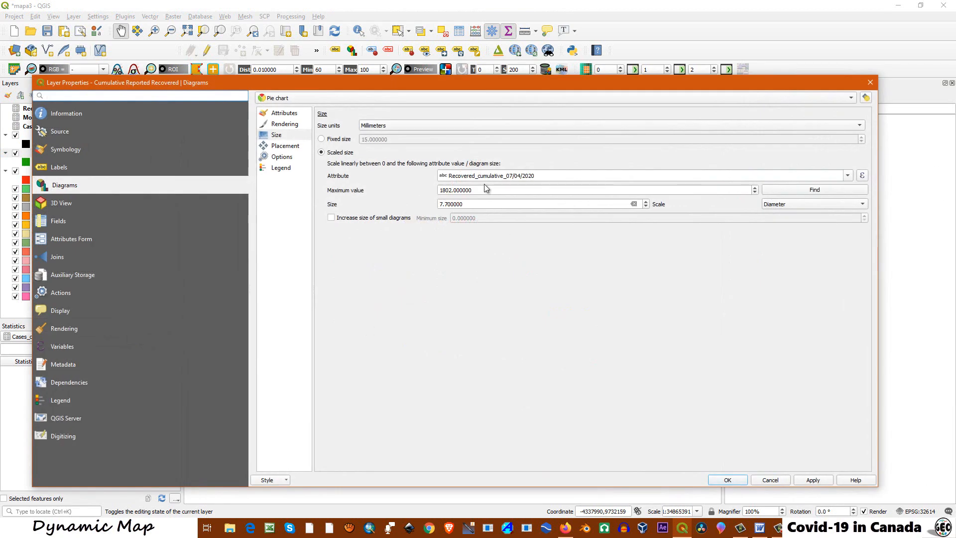
{"action": "left_click", "coordinate": [848, 177]}
{"action": "scroll", "coordinate": [556, 267], "scroll_direction": "up", "scroll_amount": 2}
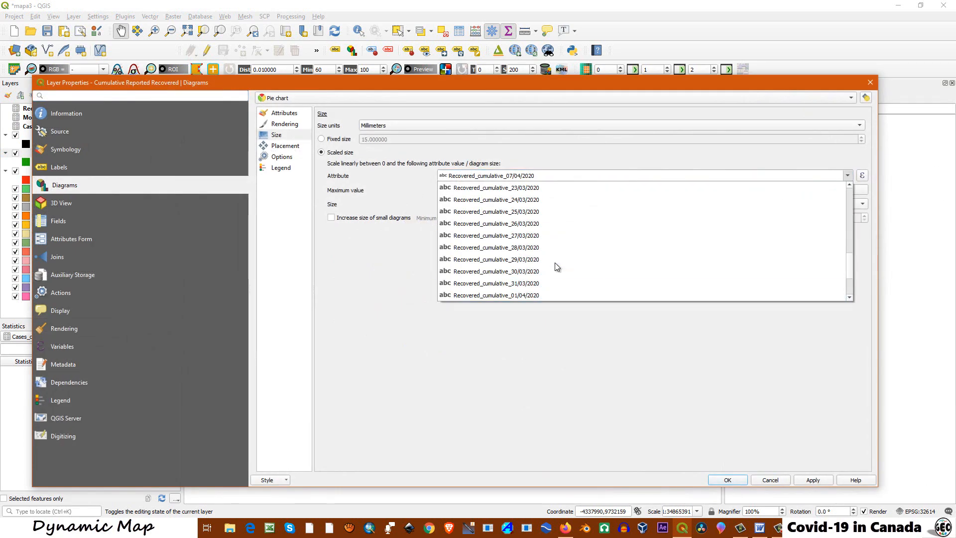
{"action": "scroll", "coordinate": [557, 267], "scroll_direction": "up", "scroll_amount": 2}
{"action": "left_click", "coordinate": [535, 224]}
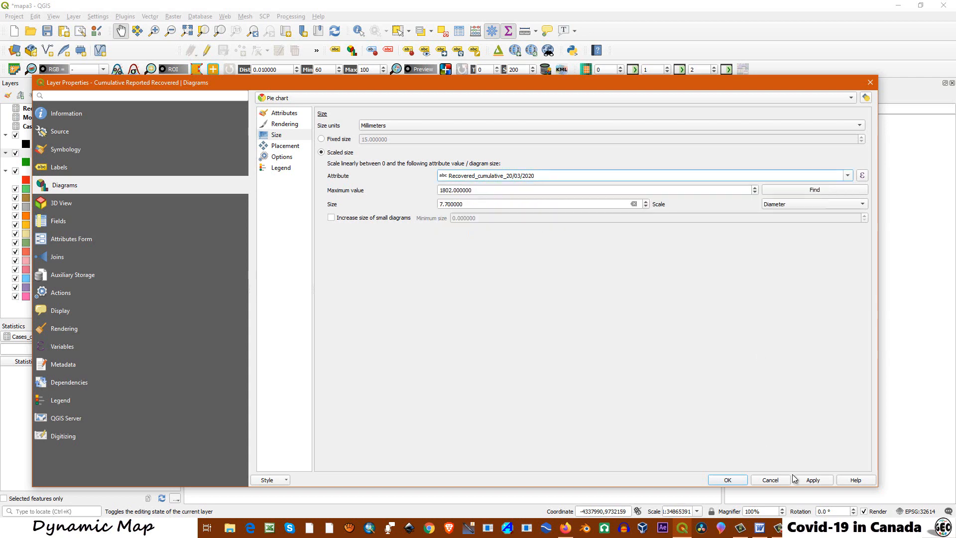
{"action": "left_click", "coordinate": [812, 479]}
{"action": "left_click", "coordinate": [726, 479]}
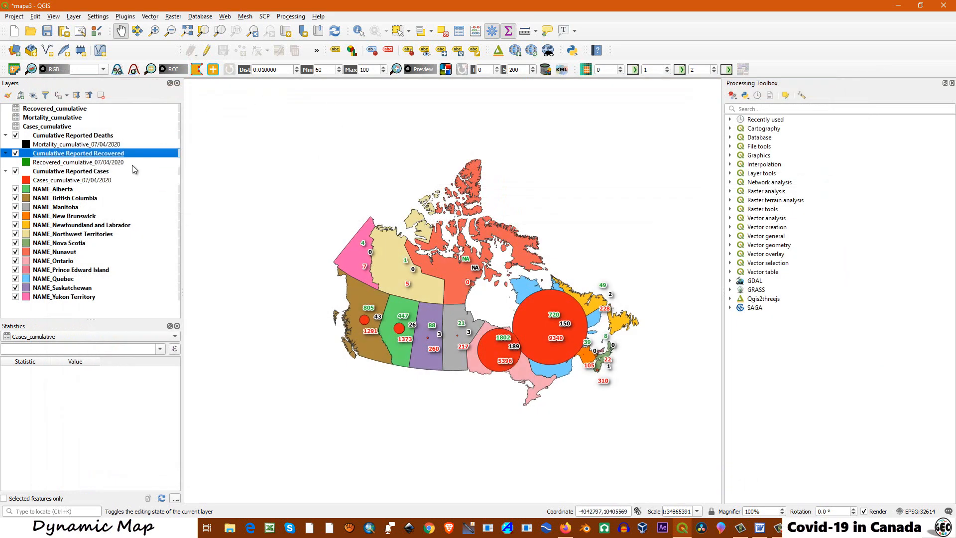
Scale the Cumulative Reported Cases pie charts by the Cases_cumulative_20/03/2020 attribute.
{"action": "left_click", "coordinate": [55, 173]}
{"action": "right_click", "coordinate": [55, 172]}
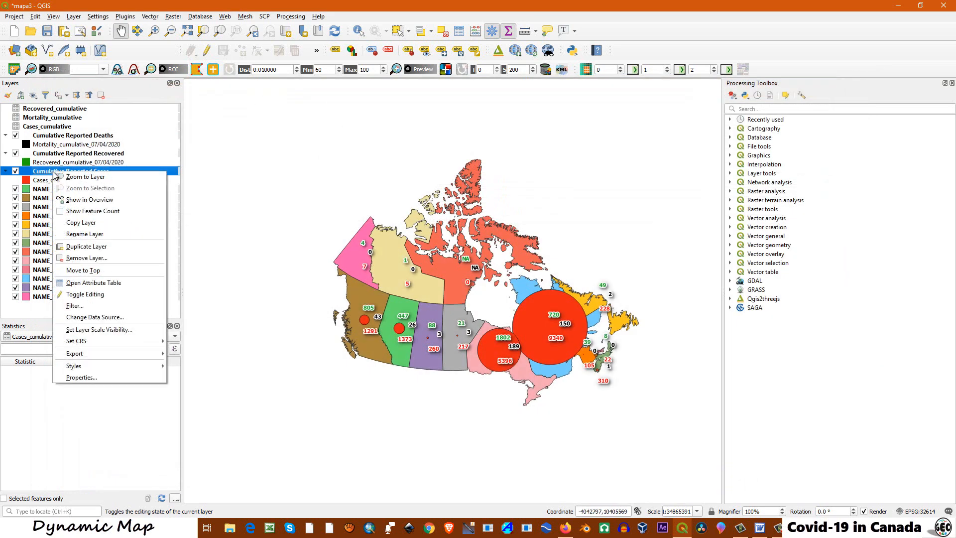
{"action": "left_click", "coordinate": [97, 378]}
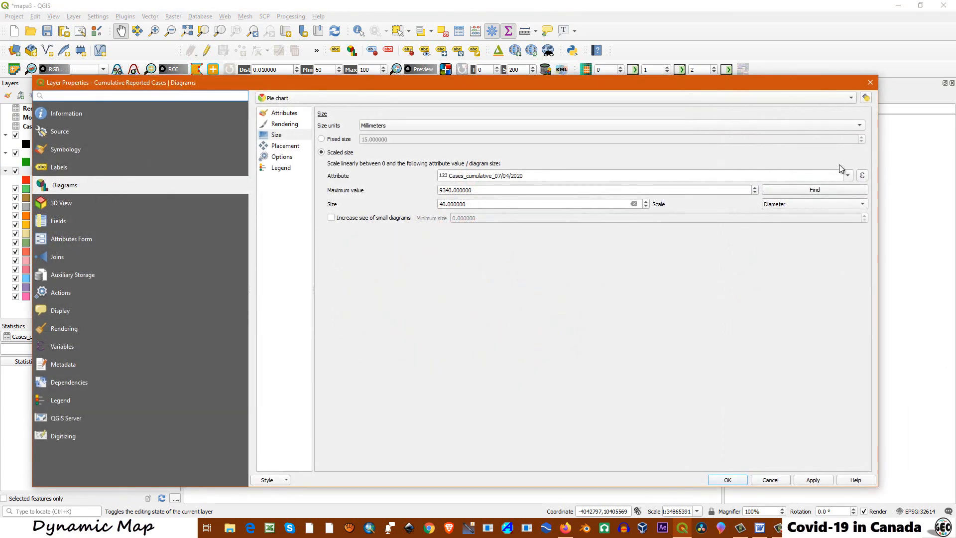
{"action": "left_click", "coordinate": [847, 176]}
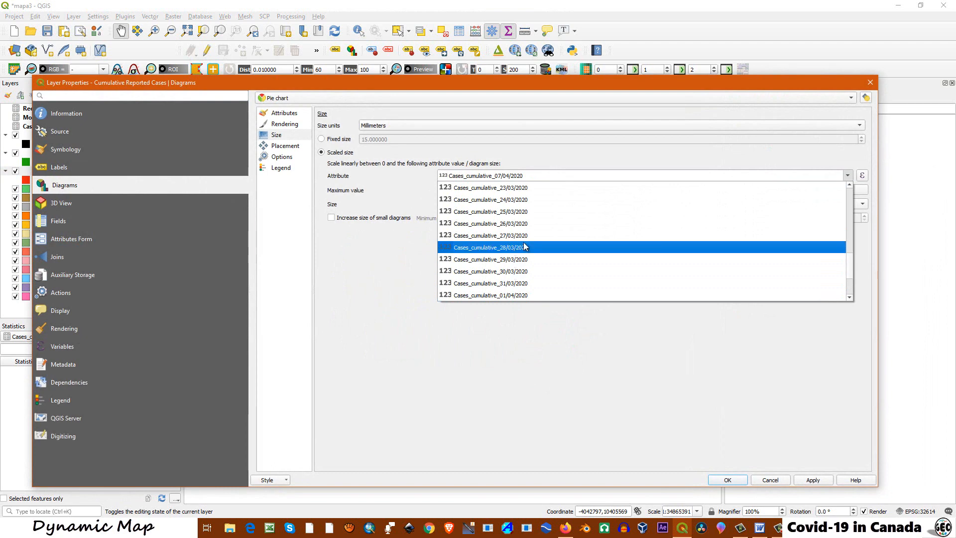
{"action": "left_click", "coordinate": [503, 188]}
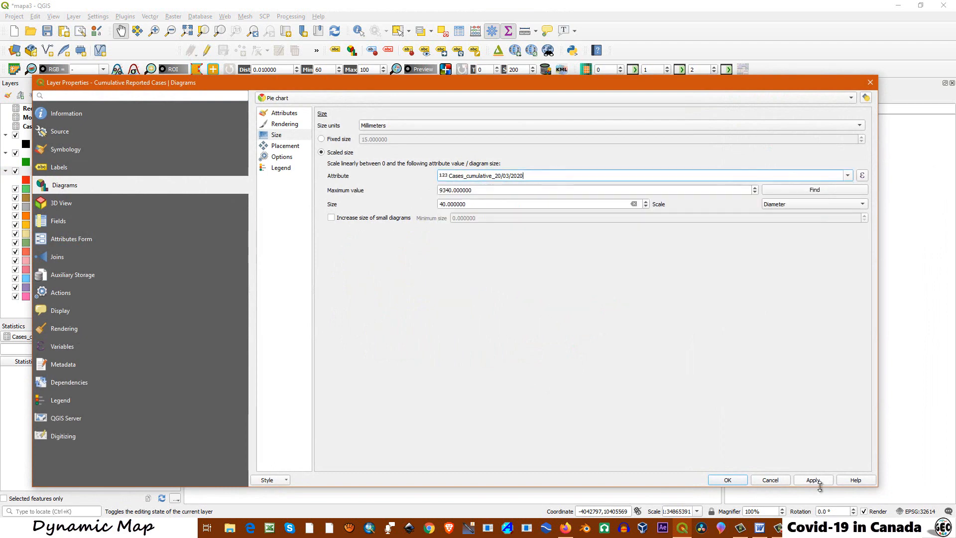
{"action": "left_click", "coordinate": [812, 480]}
{"action": "left_click", "coordinate": [727, 480]}
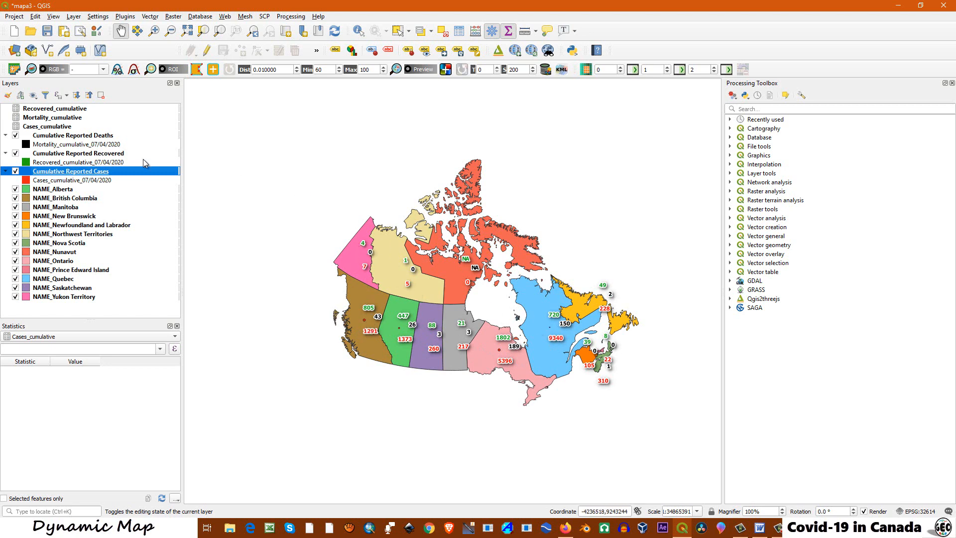
Set the label value of the Cumulative Reported Deaths layer to Mortality_cumulative_20/03/2020.
{"action": "left_click", "coordinate": [55, 137]}
{"action": "right_click", "coordinate": [55, 136]}
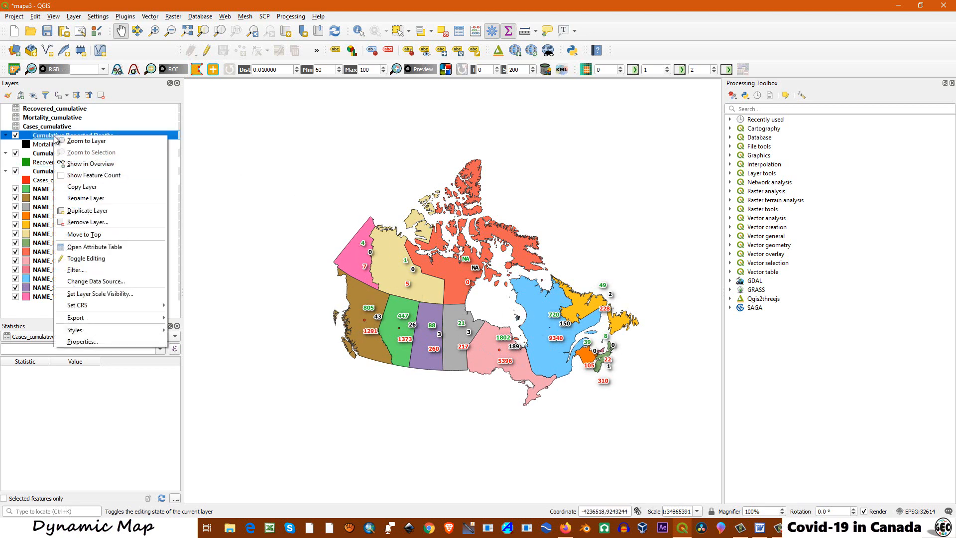
{"action": "left_click", "coordinate": [96, 342]}
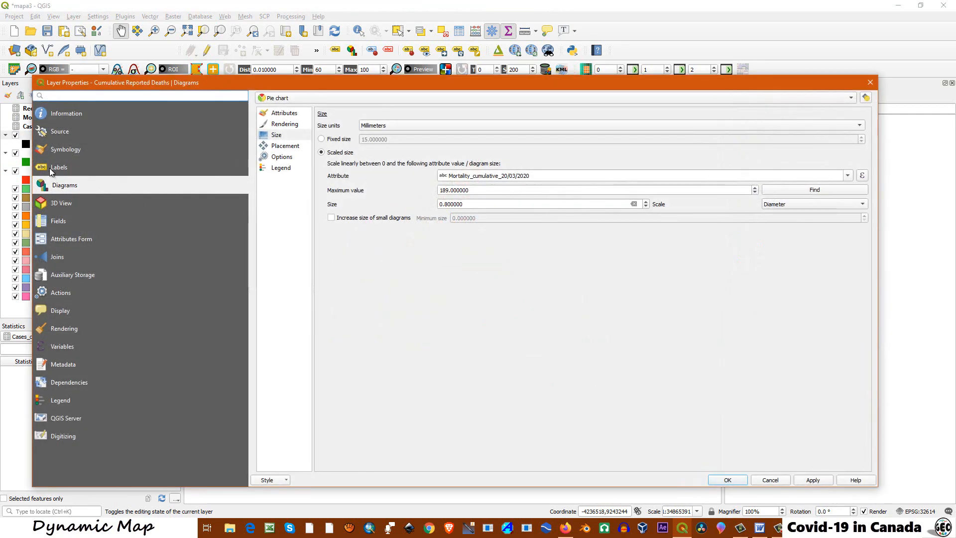
{"action": "left_click", "coordinate": [47, 169]}
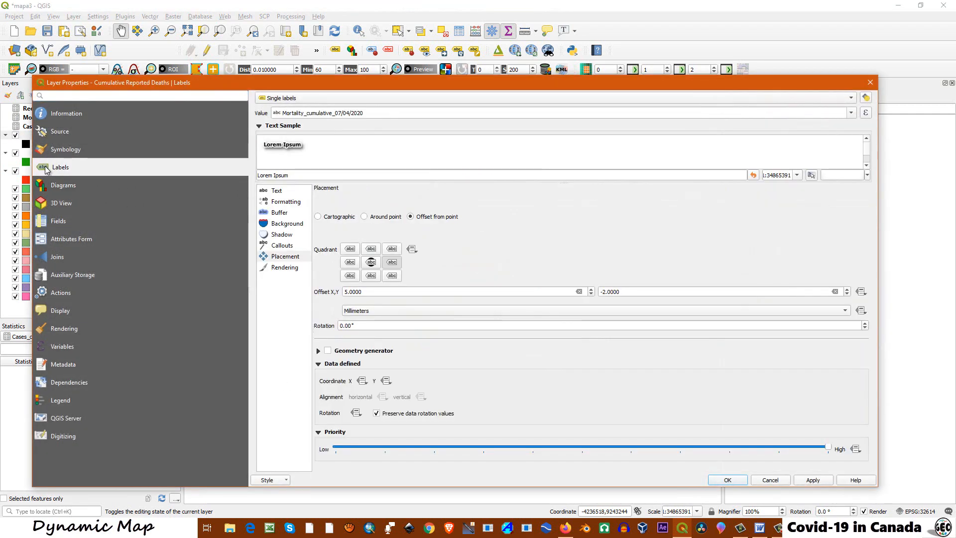
{"action": "left_click", "coordinate": [851, 113]}
{"action": "scroll", "coordinate": [456, 189], "scroll_direction": "up", "scroll_amount": 3}
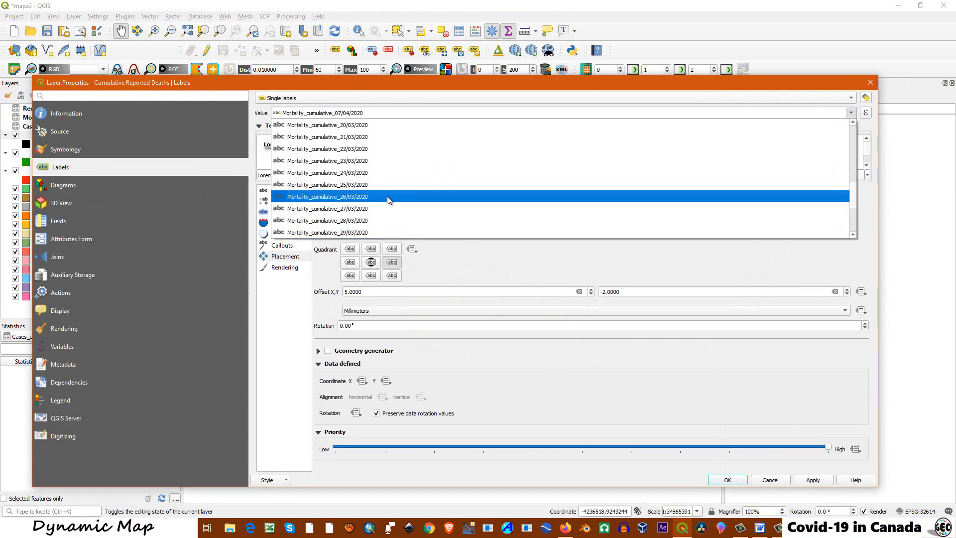
{"action": "scroll", "coordinate": [387, 195], "scroll_direction": "up", "scroll_amount": 3}
{"action": "left_click", "coordinate": [383, 160]}
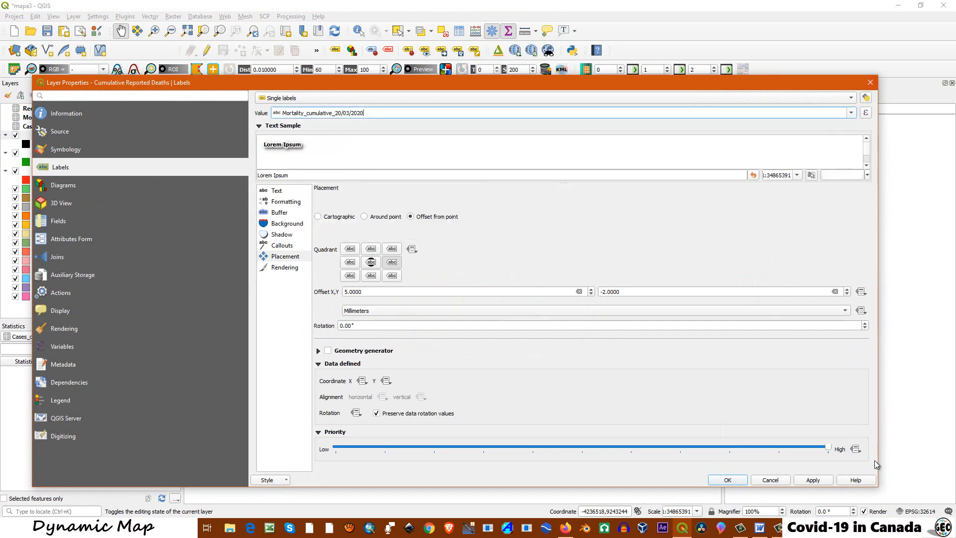
{"action": "left_click", "coordinate": [728, 480]}
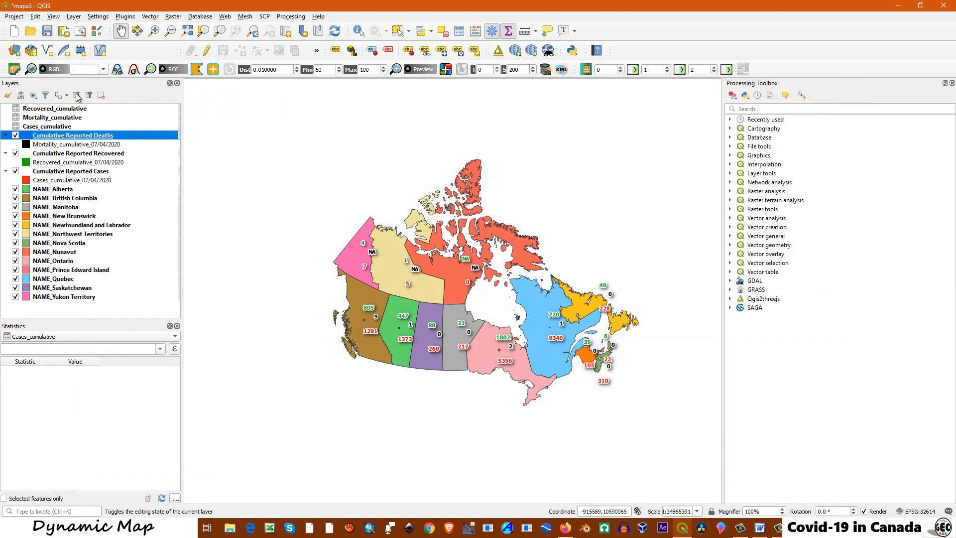
Set the label value of the Cumulative Reported Recovered layer to Recovered_cumulative_20/03/2020.
{"action": "left_click", "coordinate": [60, 154]}
{"action": "right_click", "coordinate": [60, 154]}
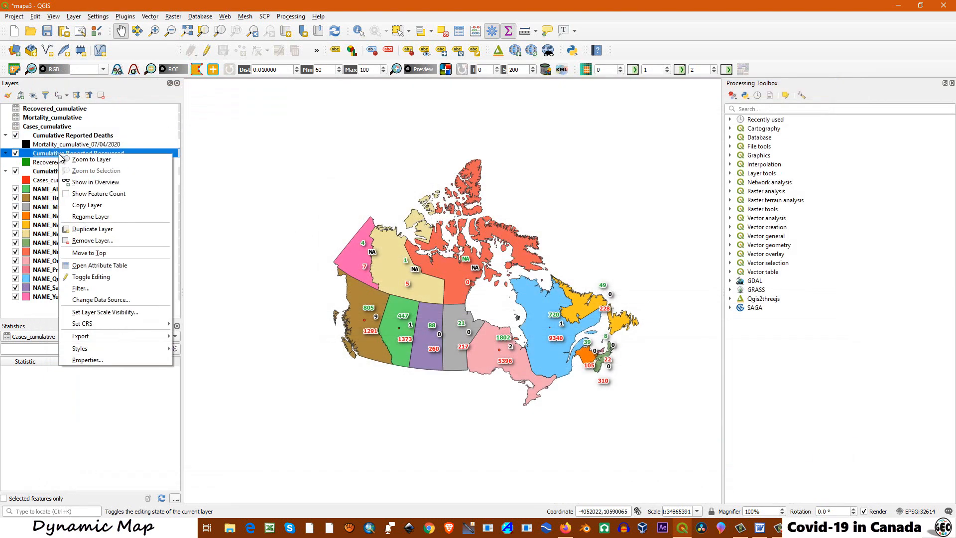
{"action": "left_click", "coordinate": [97, 360]}
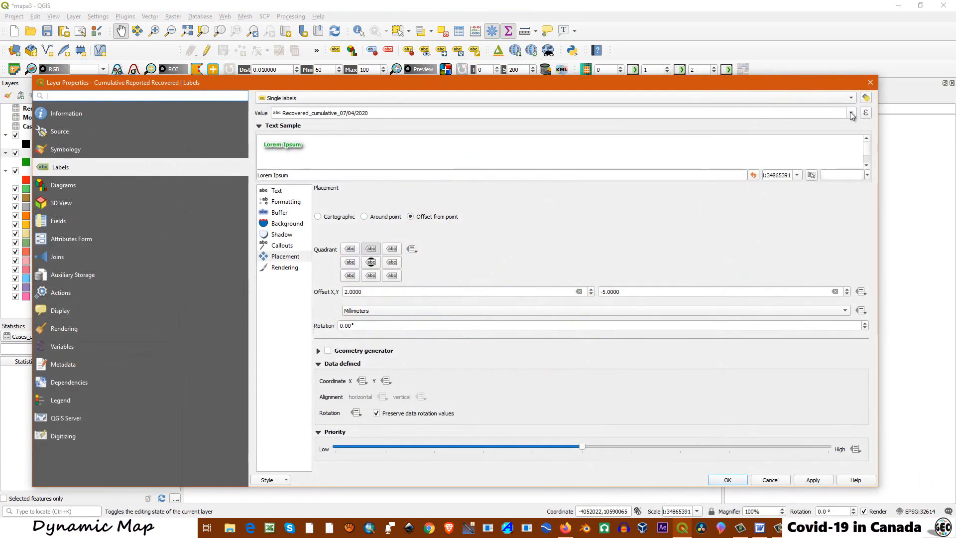
{"action": "left_click", "coordinate": [851, 114]}
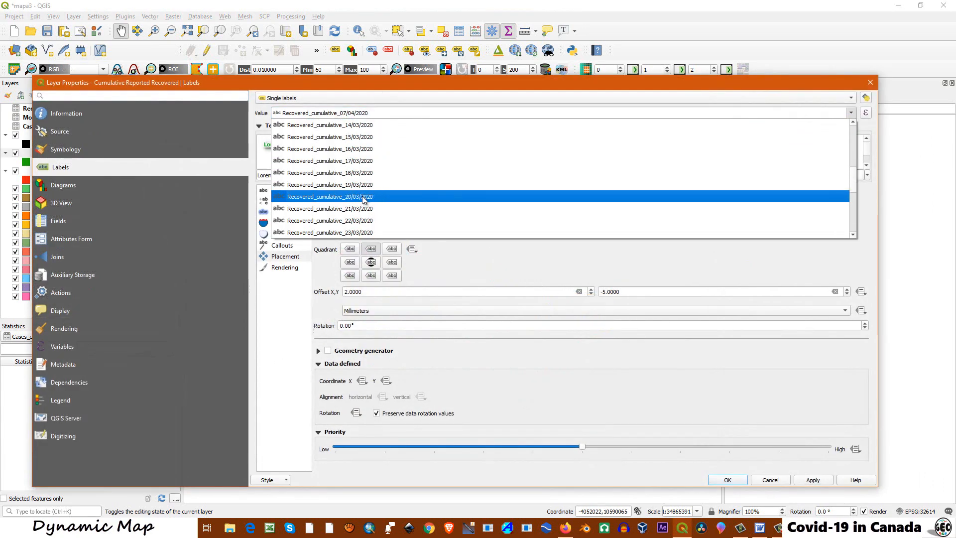
{"action": "left_click", "coordinate": [364, 197]}
{"action": "left_click", "coordinate": [727, 480]}
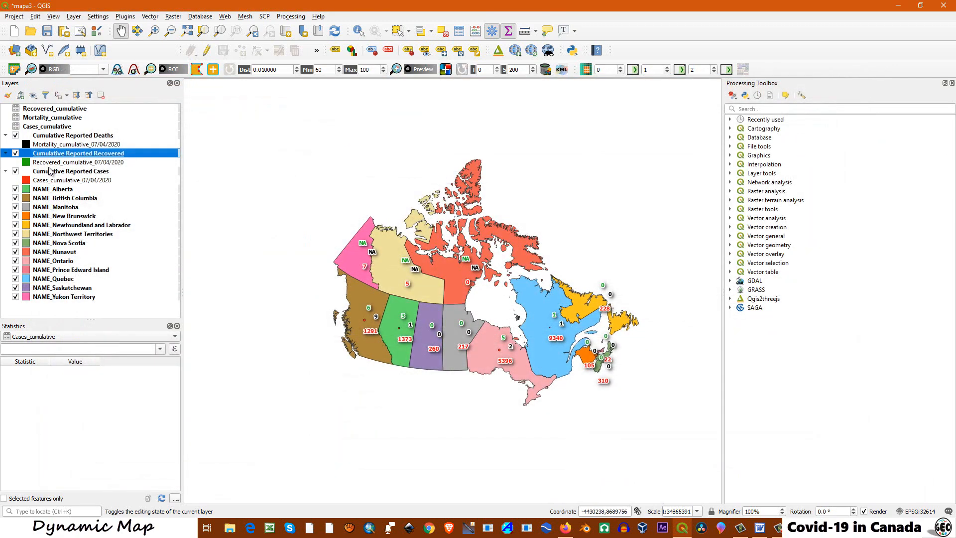
Set the label value of the Cumulative Reported Cases layer to Cases_cumulative_20/03/2020.
{"action": "right_click", "coordinate": [62, 173]}
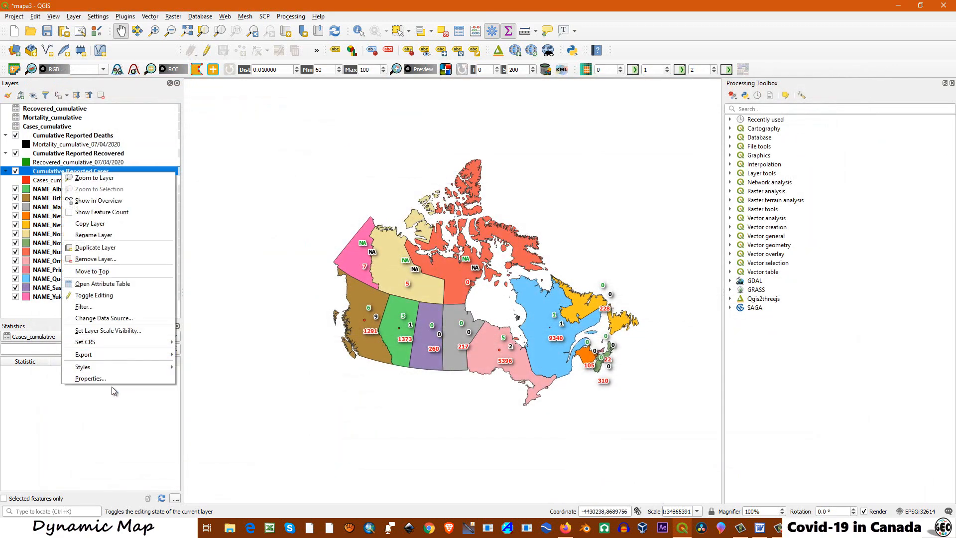
{"action": "left_click", "coordinate": [110, 382]}
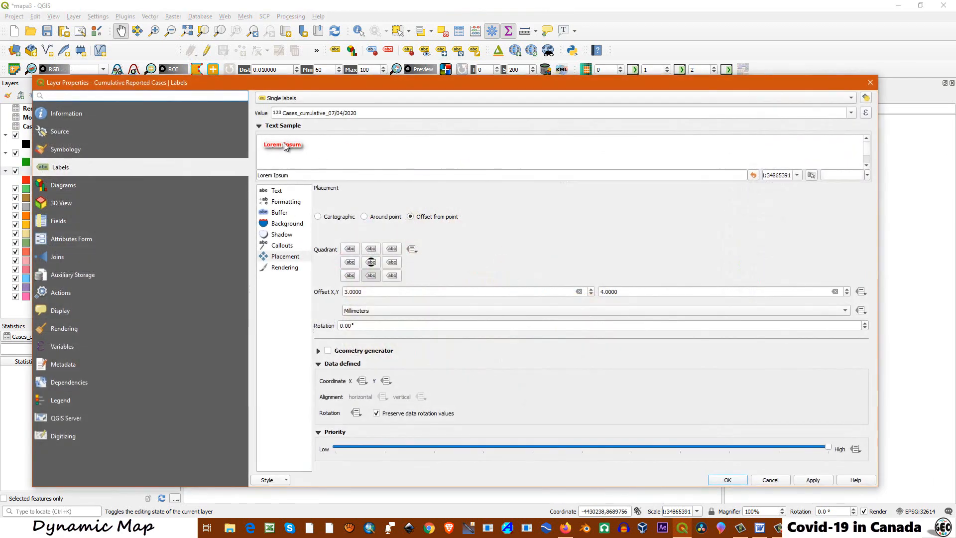
{"action": "left_click", "coordinate": [852, 114]}
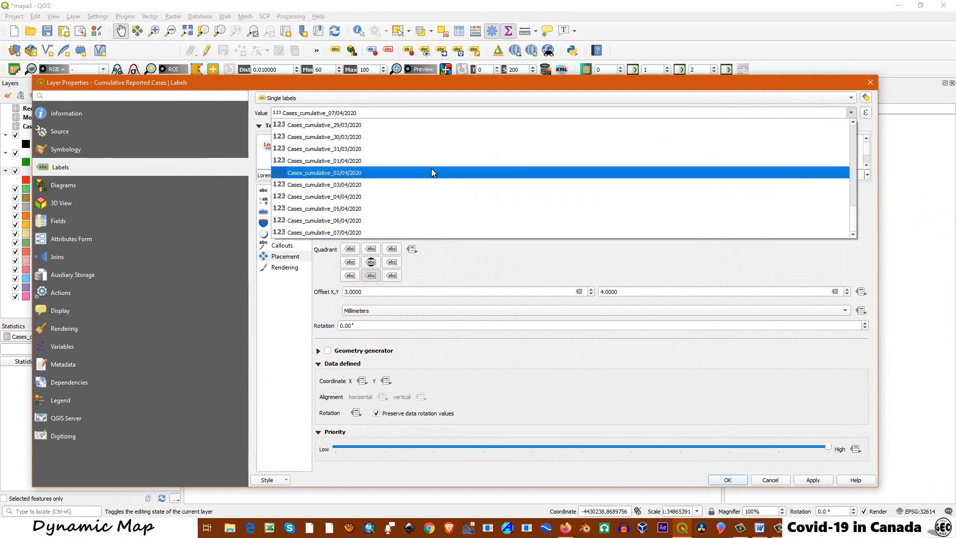
{"action": "scroll", "coordinate": [413, 171], "scroll_direction": "up", "scroll_amount": 1}
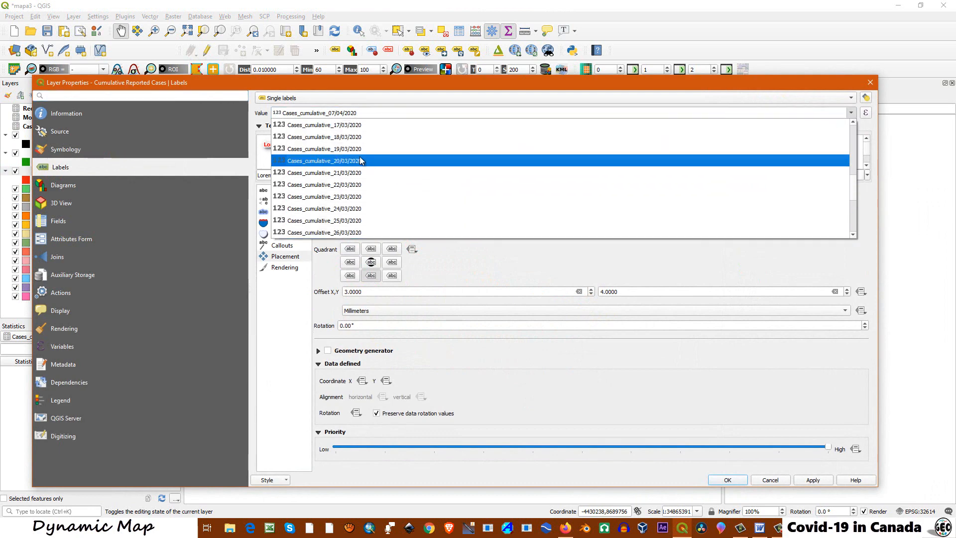
{"action": "left_click", "coordinate": [359, 163]}
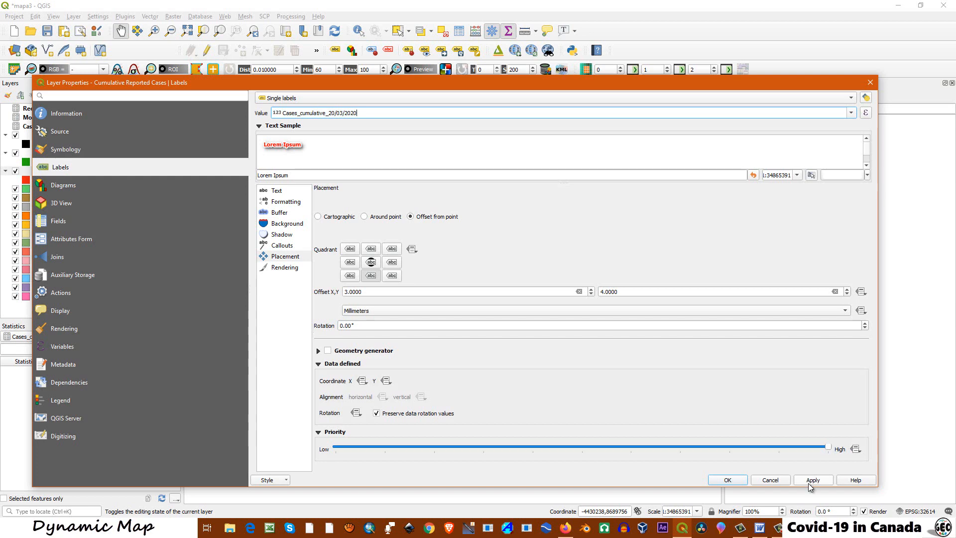
{"action": "left_click", "coordinate": [728, 480]}
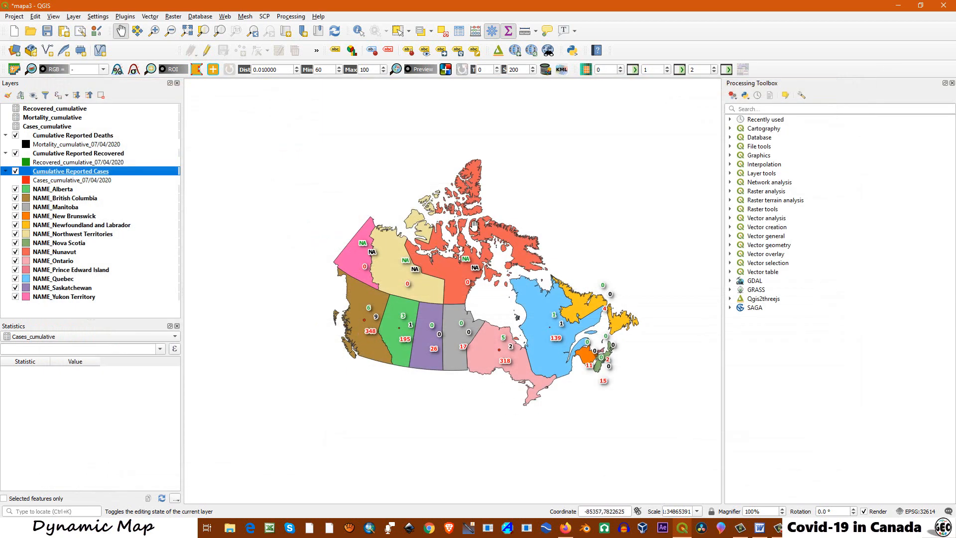